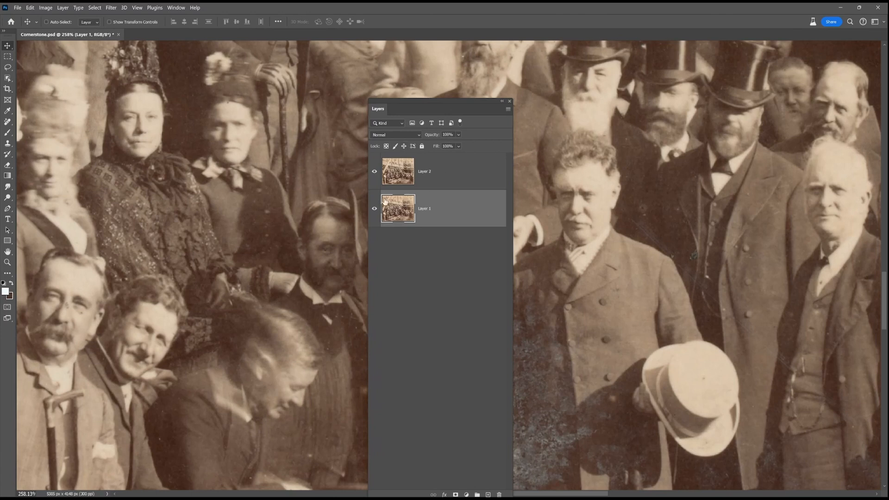
# Move the floating Layers panel clear of the centre of the photo and bring the whole picture into view.
pyautogui.moveTo(434, 103); pyautogui.dragTo(796, 78)
pyautogui.scroll(-8, 508, 193)
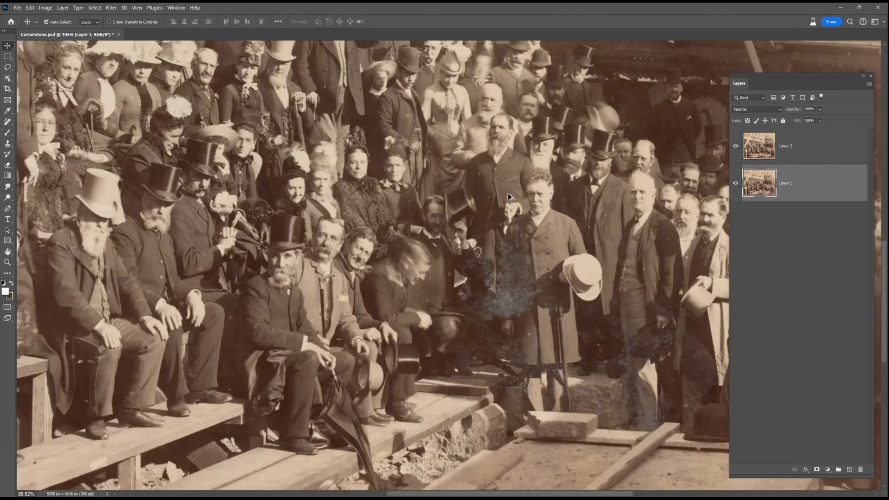
pyautogui.scroll(5, 503, 198)
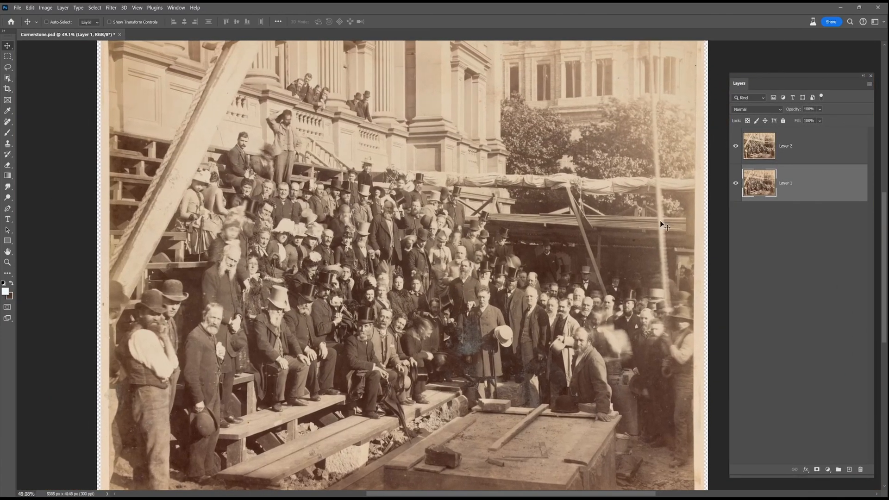
# Select Layer 2 and toggle its visibility repeatedly to compare the two scans of the crowd photo.
pyautogui.click(742, 148)
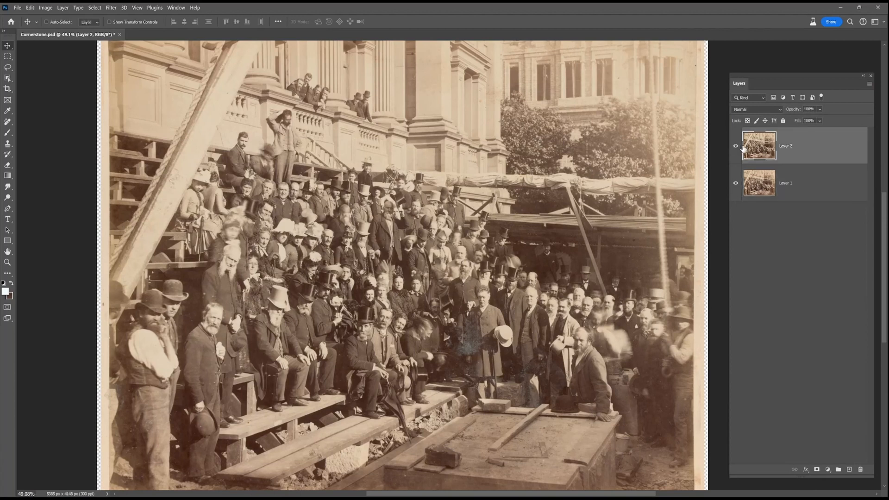
pyautogui.click(736, 147)
pyautogui.click(736, 147)
pyautogui.click(737, 147)
pyautogui.click(736, 147)
pyautogui.click(736, 147)
# Examine the faces, hats and paper texture up close in the middle of the crowd with Layer 2 hidden and shown.
pyautogui.scroll(8, 380, 274)
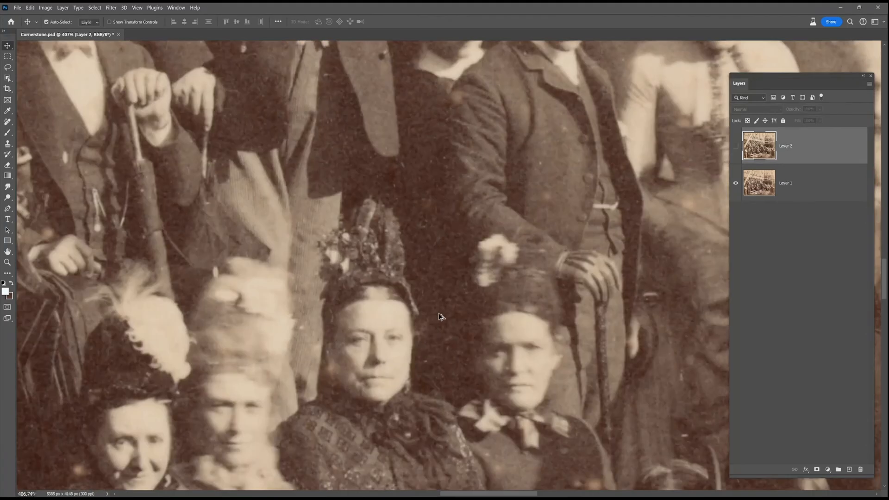
pyautogui.moveTo(562, 264); pyautogui.dragTo(432, 221)
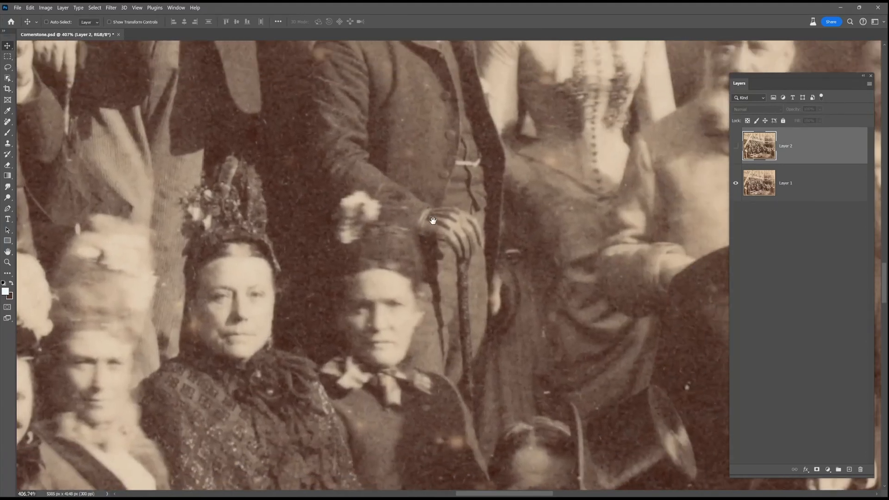
pyautogui.click(737, 146)
pyautogui.moveTo(507, 251); pyautogui.dragTo(390, 258)
pyautogui.scroll(-2, 495, 242)
pyautogui.moveTo(608, 223); pyautogui.dragTo(373, 324)
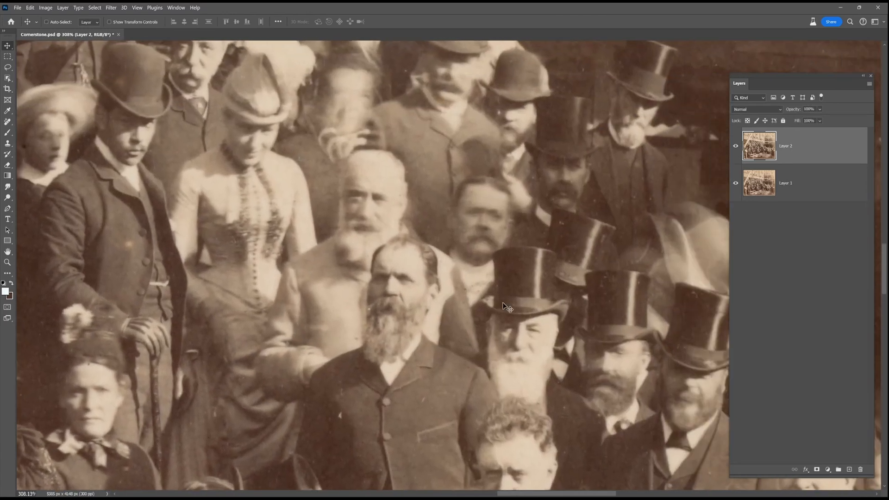
pyautogui.click(735, 147)
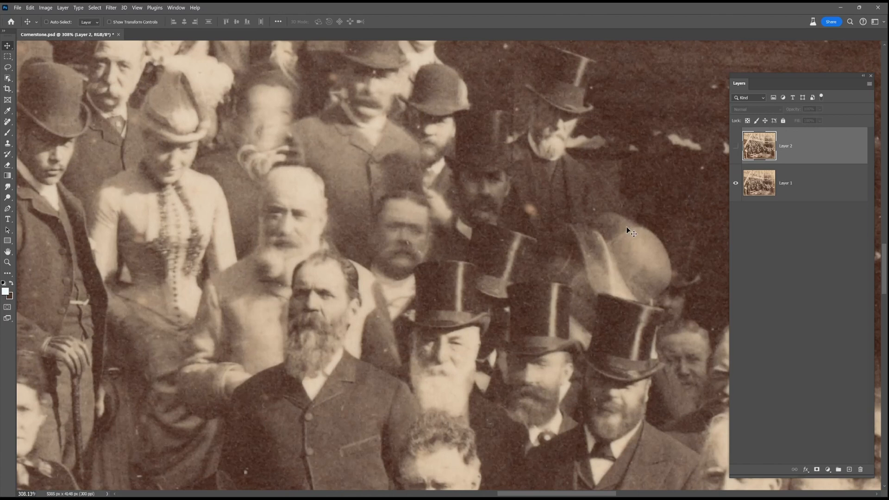
pyautogui.scroll(3, 571, 283)
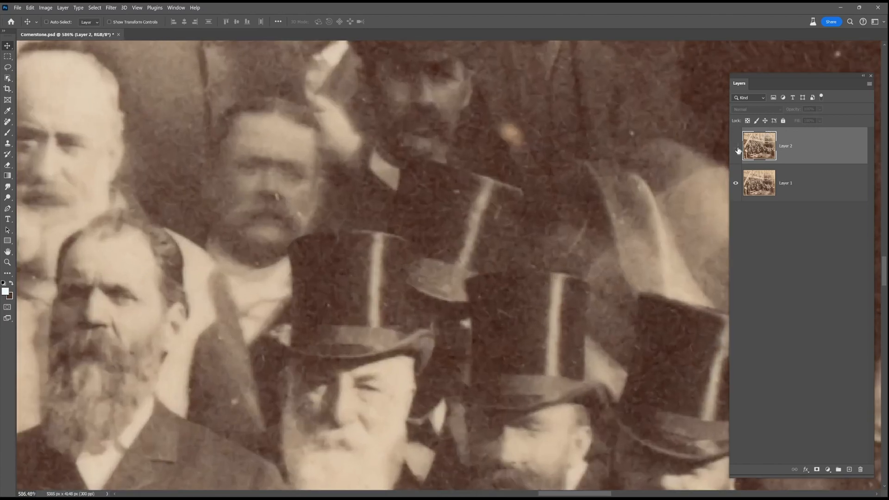
pyautogui.click(735, 147)
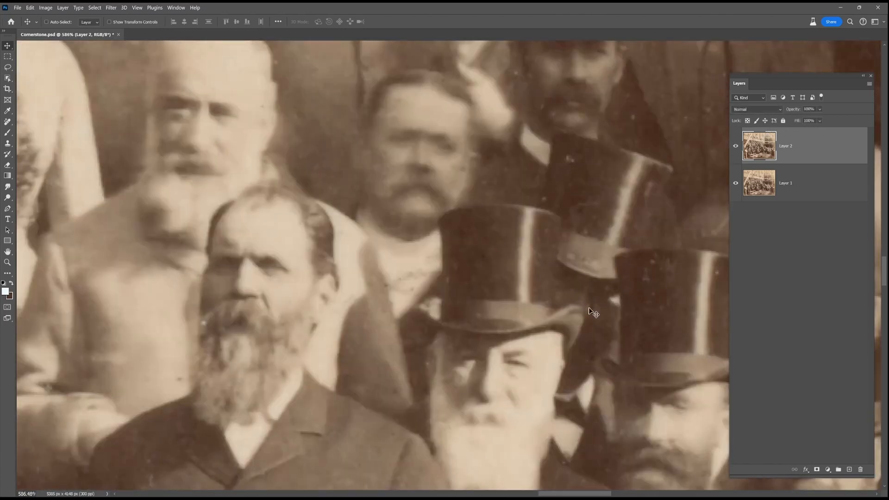
# Inspect the blue-grey damage beside the man in the overcoat and compare both scans by toggling Layer 2's visibility.
pyautogui.scroll(-6, 630, 311)
pyautogui.moveTo(604, 358); pyautogui.dragTo(512, 272)
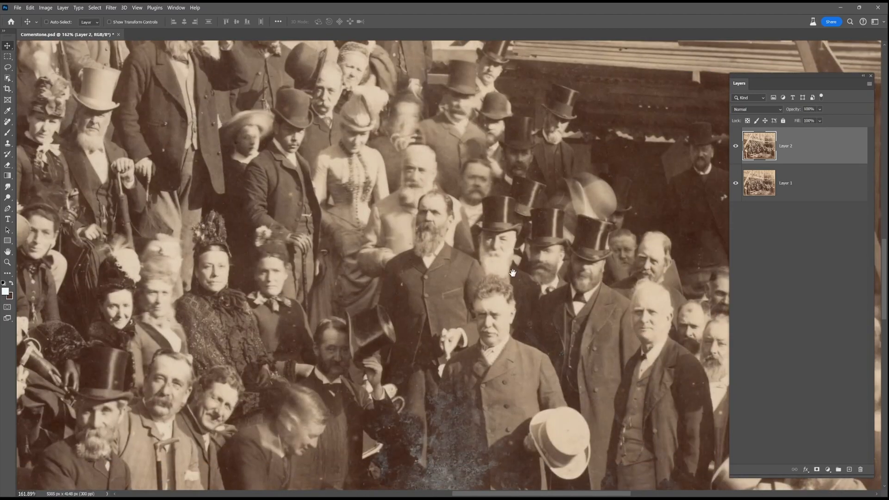
pyautogui.scroll(5, 431, 317)
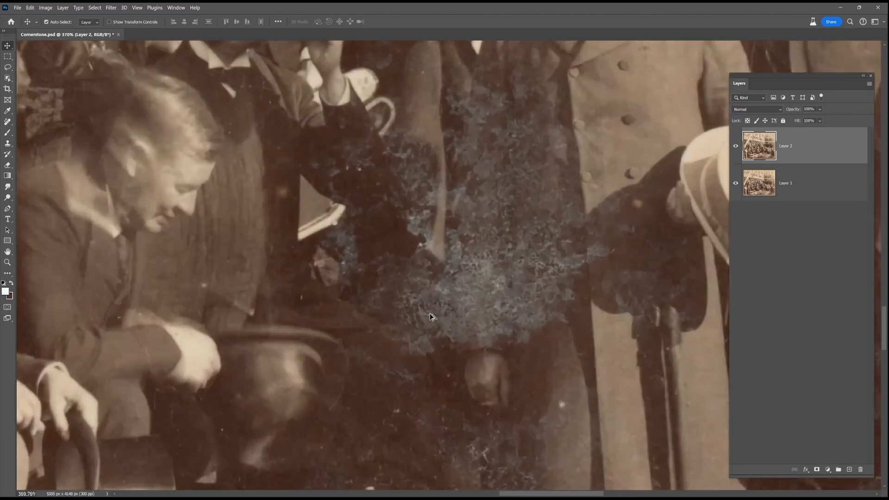
pyautogui.scroll(-6, 557, 213)
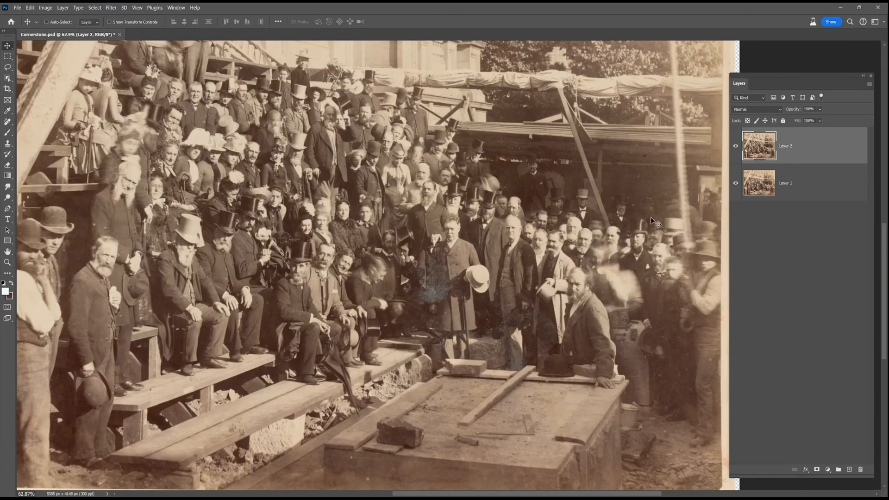
pyautogui.click(735, 147)
pyautogui.click(736, 147)
pyautogui.click(736, 147)
# Reorder Layer 1 above Layer 2 and toggle its visibility to compare the two scans.
pyautogui.click(814, 184)
pyautogui.moveTo(814, 184); pyautogui.dragTo(801, 142)
pyautogui.click(736, 148)
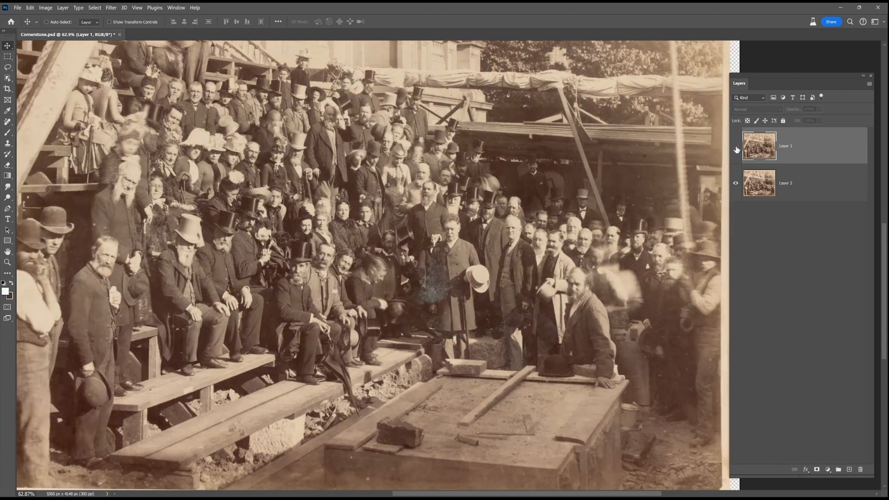
pyautogui.click(736, 148)
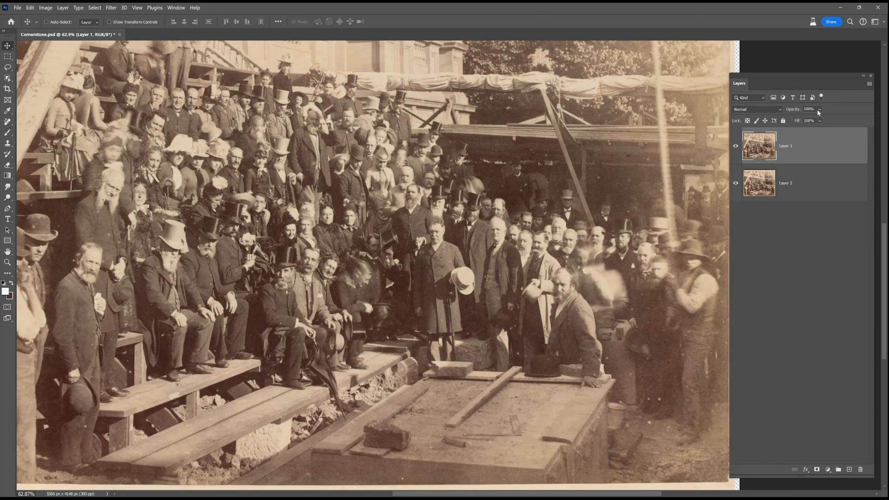
# Lower Layer 1's opacity to 48% and inspect how the two scans are offset across the crowd.
pyautogui.moveTo(815, 120); pyautogui.dragTo(818, 120)
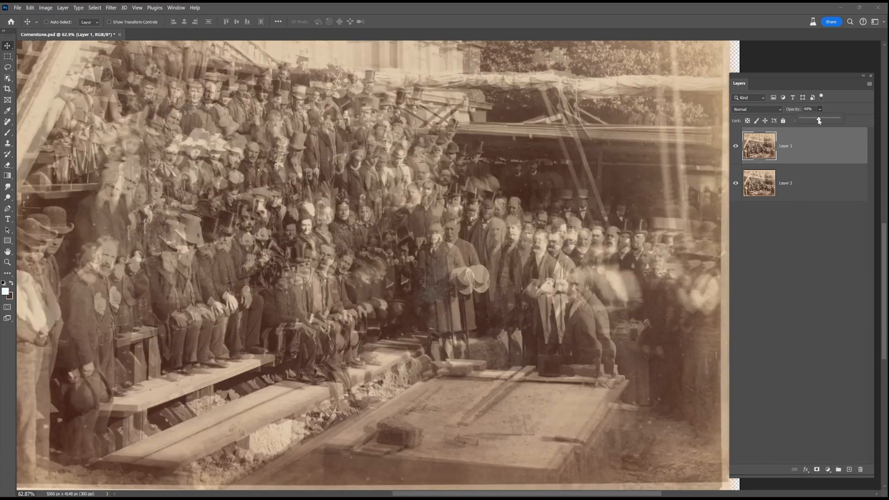
pyautogui.scroll(5, 372, 240)
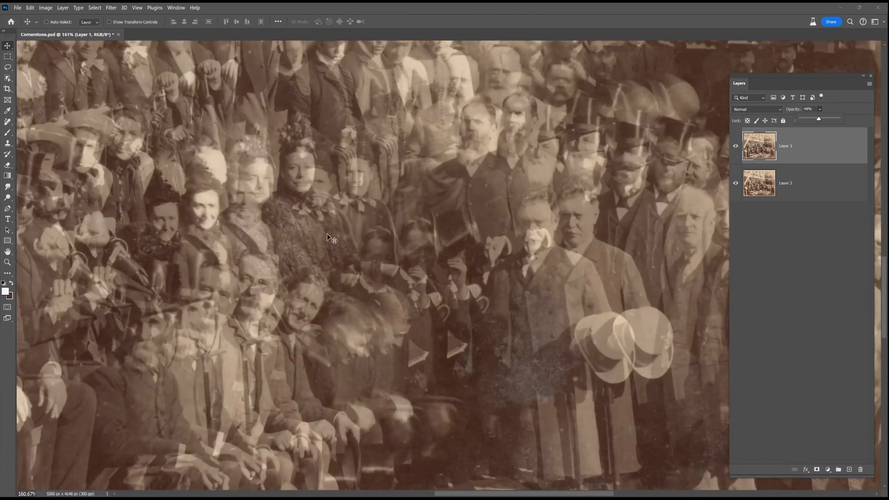
pyautogui.moveTo(227, 211); pyautogui.dragTo(545, 301)
pyautogui.moveTo(445, 181); pyautogui.dragTo(415, 332)
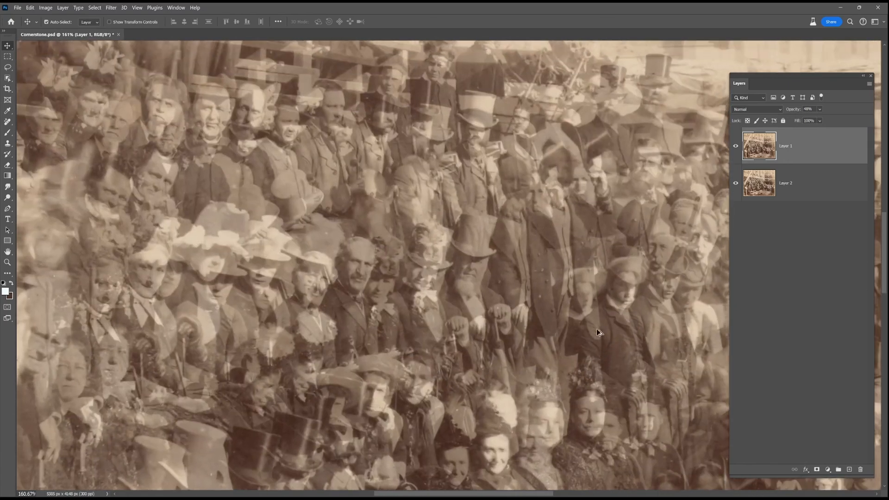
# Reposition Layer 1 so the man raising his top hat lines up with the same figure on Layer 2.
pyautogui.scroll(-6, 573, 313)
pyautogui.moveTo(613, 334); pyautogui.dragTo(365, 261)
pyautogui.scroll(5, 371, 280)
pyautogui.scroll(4, 389, 270)
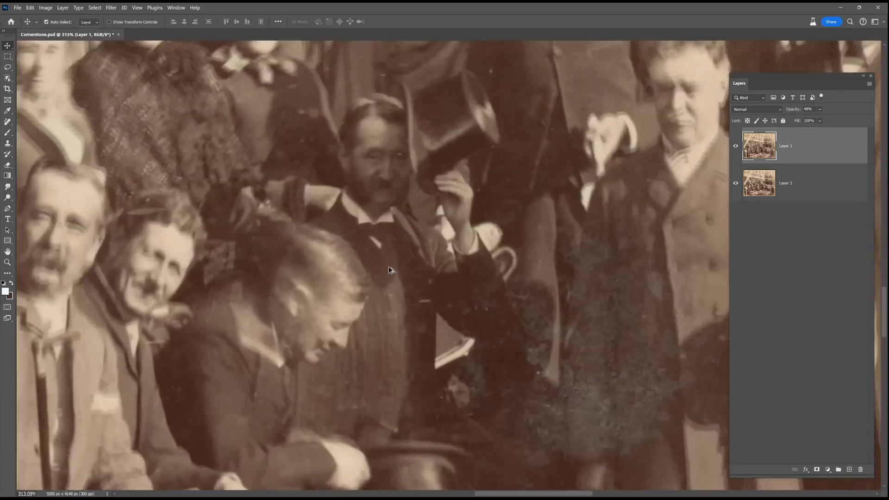
pyautogui.scroll(3, 390, 270)
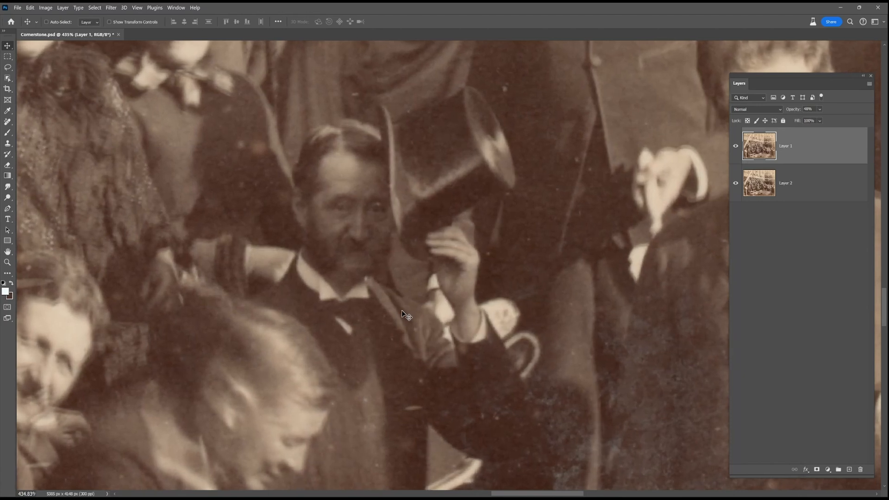
# Check Layer 1's alignment by toggling its visibility and viewing the areas away from the man with the raised hat.
pyautogui.click(735, 146)
pyautogui.click(735, 146)
pyautogui.scroll(-6, 573, 255)
pyautogui.scroll(-3, 604, 281)
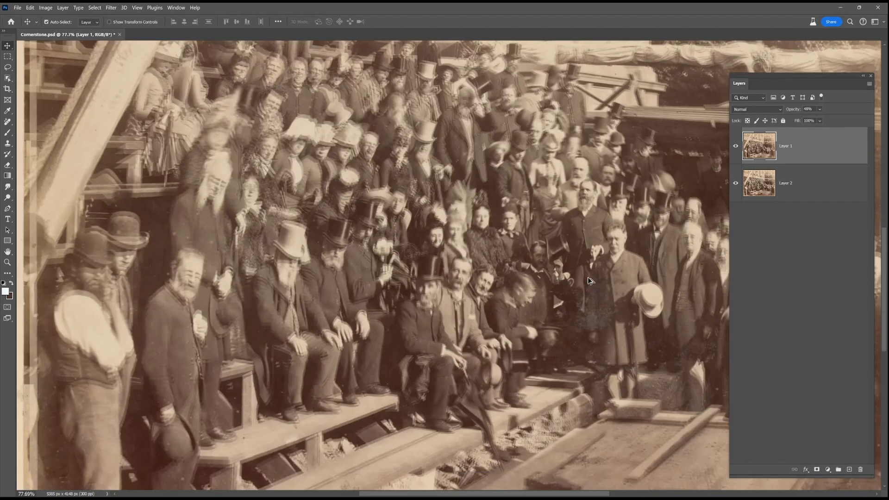
pyautogui.scroll(-2, 559, 239)
pyautogui.moveTo(592, 262); pyautogui.dragTo(515, 312)
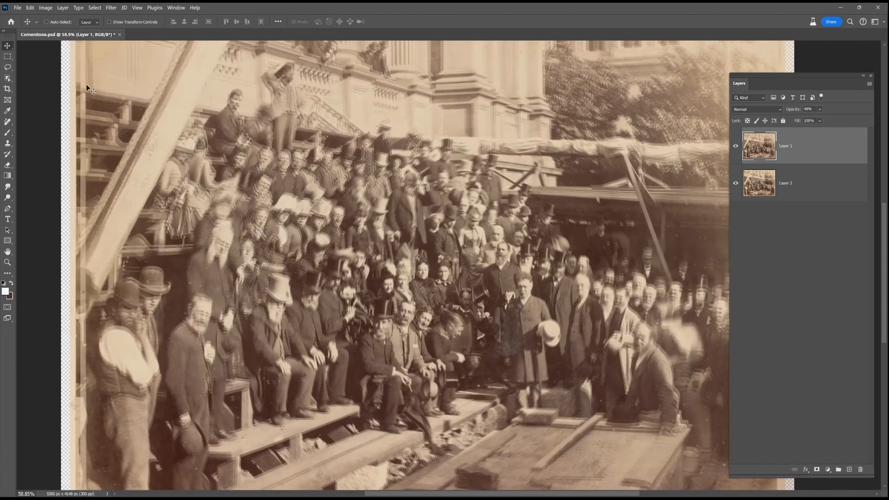
# Begin a Free Transform on Layer 1 and place its reference point on the face of the man raising his top hat.
pyautogui.click(31, 8)
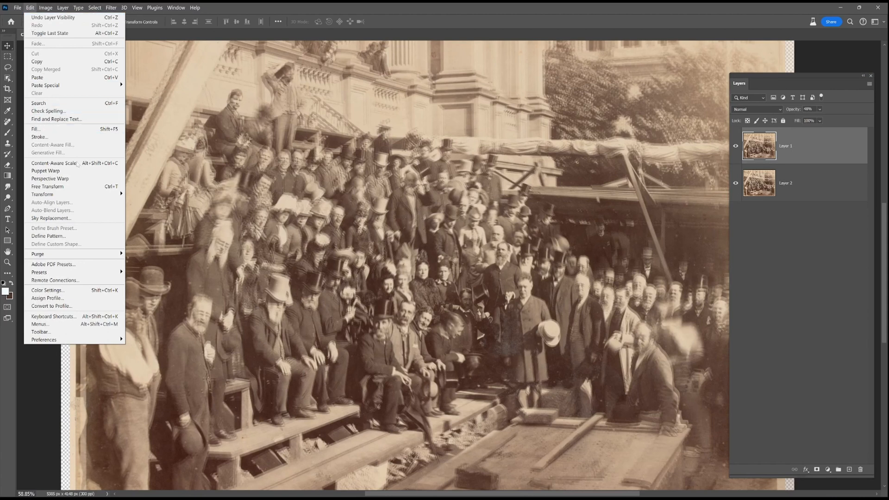
pyautogui.click(47, 186)
pyautogui.scroll(5, 389, 253)
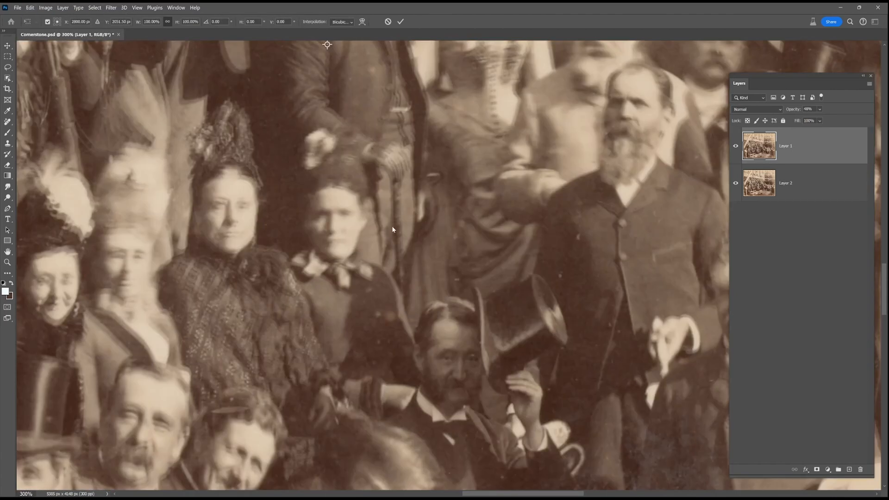
pyautogui.moveTo(327, 44); pyautogui.dragTo(460, 378)
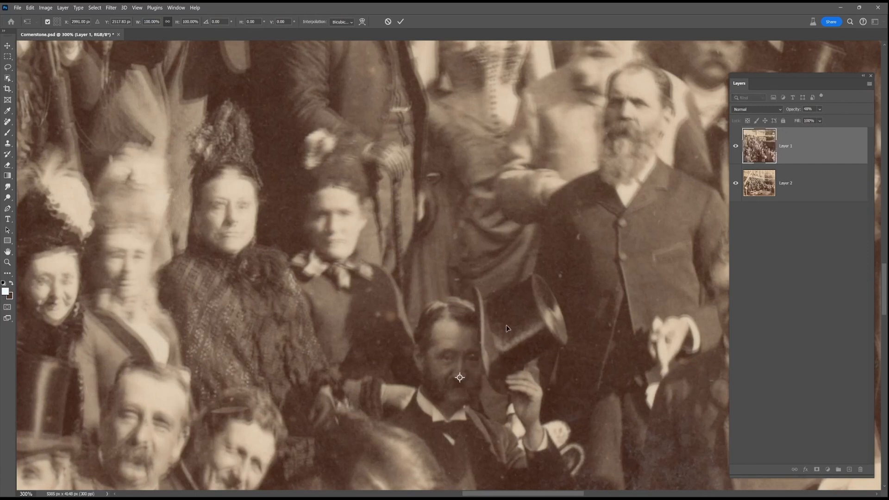
# Rotate Layer 1 by 0.77° about the reference point with a scale of 99.98% and apply the transform.
pyautogui.scroll(-10, 472, 246)
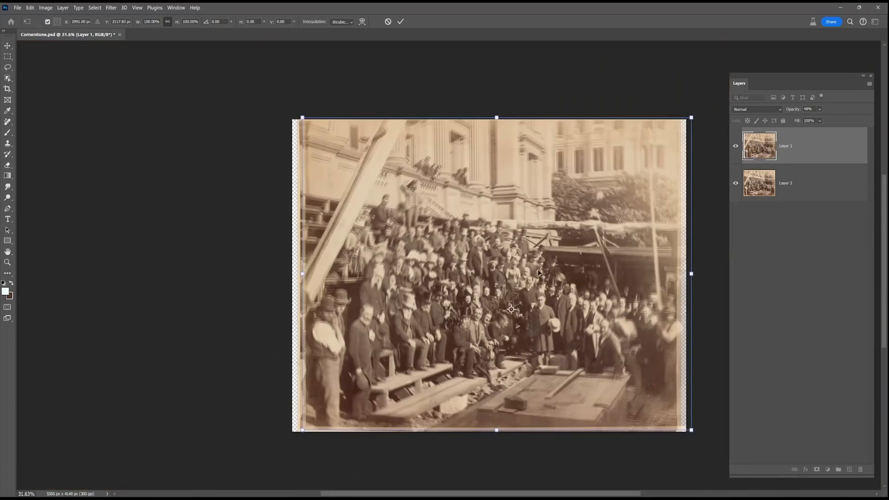
pyautogui.scroll(3, 538, 272)
pyautogui.moveTo(223, 66); pyautogui.dragTo(193, 103)
pyautogui.moveTo(218, 60); pyautogui.dragTo(225, 62)
pyautogui.scroll(6, 529, 350)
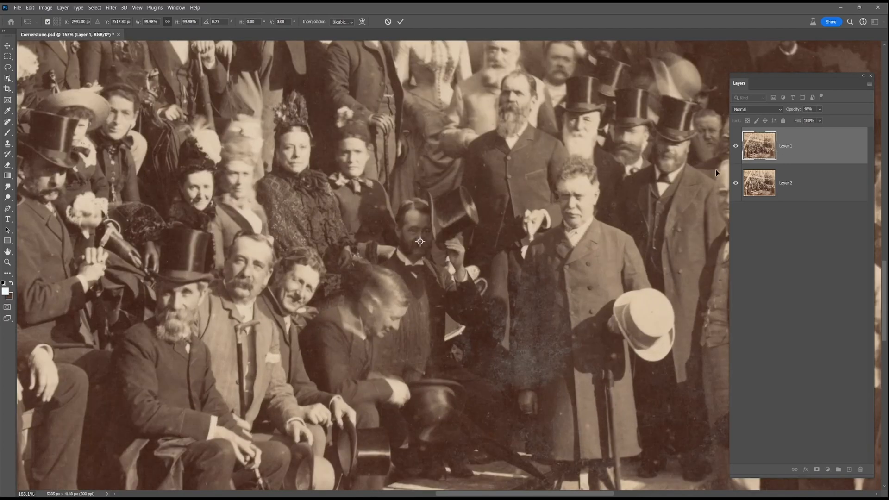
pyautogui.press('Return')
# Restore Layer 1's opacity to 100% and toggle its visibility to check its match with Layer 2.
pyautogui.click(735, 147)
pyautogui.click(735, 147)
pyautogui.click(735, 146)
pyautogui.click(735, 146)
pyautogui.click(736, 147)
pyautogui.click(735, 147)
pyautogui.click(735, 147)
pyautogui.click(736, 146)
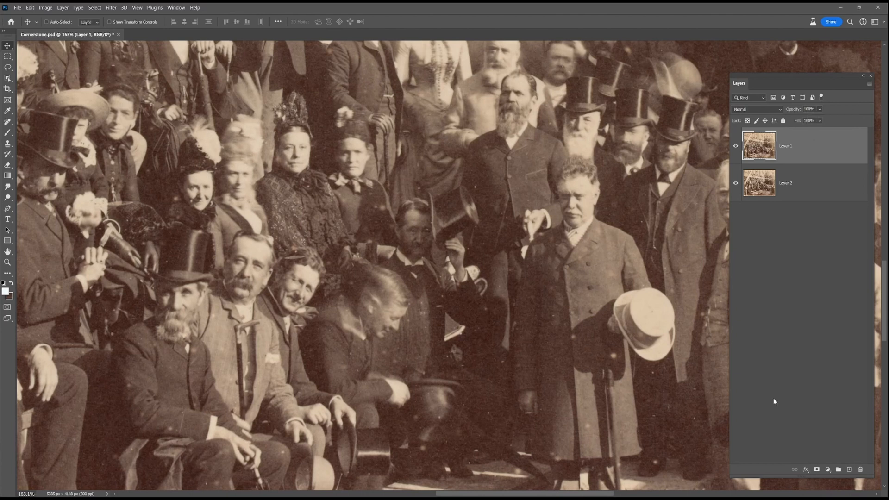
# Add a layer mask to Layer 1 and invert it to black.
pyautogui.click(817, 469)
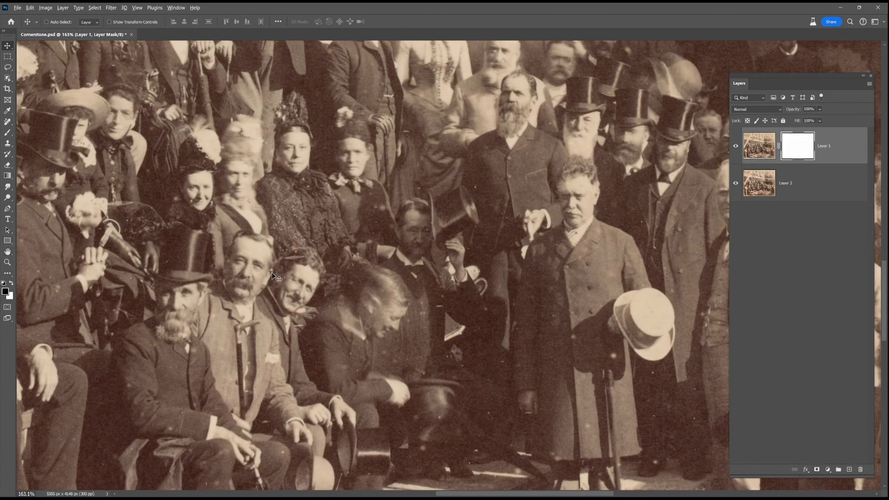
pyautogui.hotkey('ctrl', 'i')
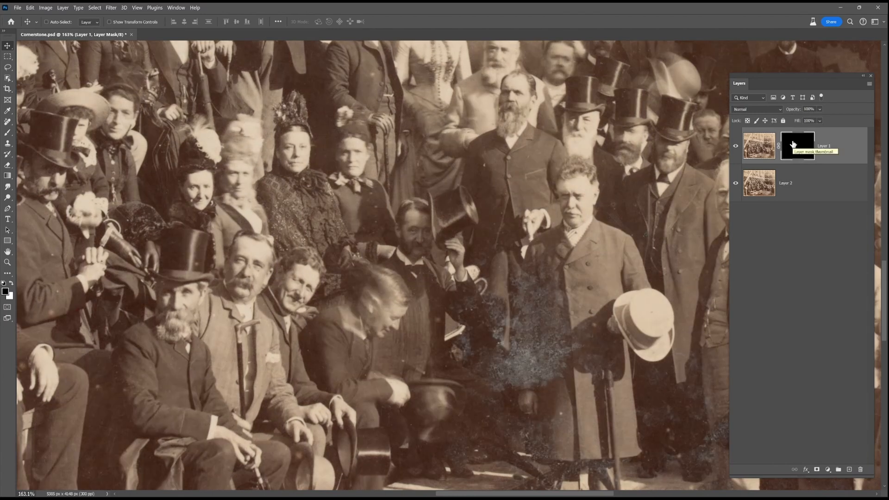
# Paint white on Layer 1's mask with a smaller brush to cover the blue-grey damage along the overcoat's side.
pyautogui.click(6, 133)
pyautogui.press('[')
pyautogui.press('[')
pyautogui.press('[')
pyautogui.press('[')
pyautogui.press('[')
pyautogui.press('[')
pyautogui.press('[')
pyautogui.press('[')
pyautogui.press('[')
pyautogui.moveTo(510, 322)
pyautogui.mouseDown()
pyautogui.moveTo(520, 280)
pyautogui.moveTo(542, 298)
pyautogui.moveTo(549, 335)
pyautogui.moveTo(562, 336)
pyautogui.moveTo(576, 358)
pyautogui.moveTo(555, 373)
pyautogui.moveTo(517, 357)
pyautogui.moveTo(517, 382)
pyautogui.moveTo(546, 386)
pyautogui.moveTo(505, 386)
pyautogui.moveTo(481, 365)
pyautogui.moveTo(465, 334)
pyautogui.moveTo(496, 329)
pyautogui.moveTo(497, 316)
pyautogui.moveTo(491, 300)
pyautogui.moveTo(472, 293)
pyautogui.mouseUp()
pyautogui.press('[')
pyautogui.press('[')
pyautogui.press('[')
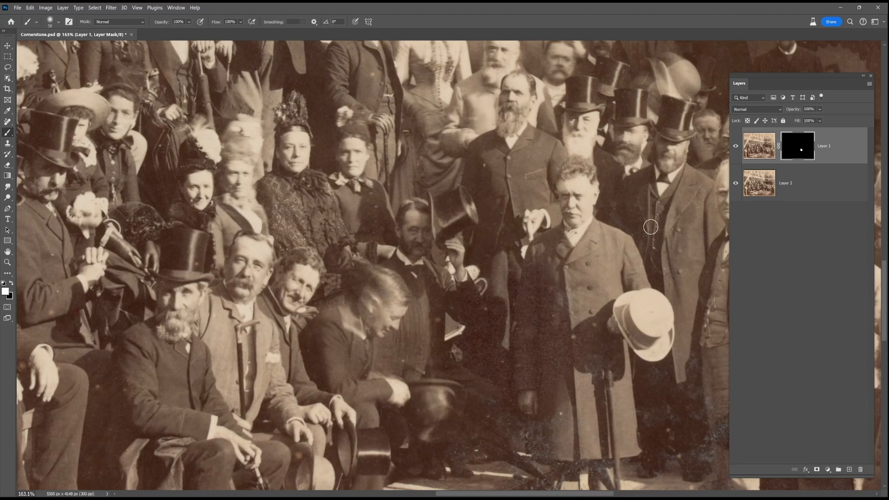
# Paint white on the mask over the remaining damage below the overcoat and around the neighbouring white-haired man's legs.
pyautogui.moveTo(573, 394); pyautogui.dragTo(475, 232)
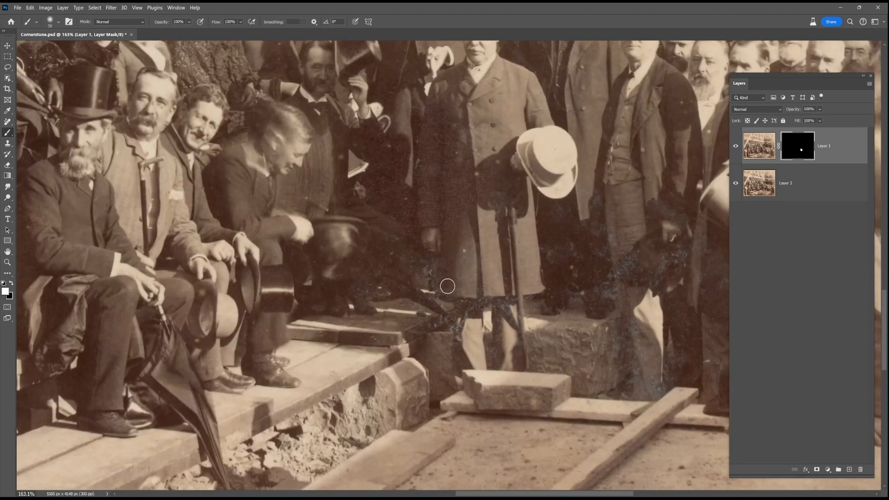
pyautogui.moveTo(400, 245)
pyautogui.mouseDown()
pyautogui.moveTo(385, 247)
pyautogui.moveTo(357, 288)
pyautogui.moveTo(372, 303)
pyautogui.moveTo(455, 314)
pyautogui.moveTo(438, 322)
pyautogui.moveTo(462, 300)
pyautogui.moveTo(505, 317)
pyautogui.moveTo(517, 296)
pyautogui.moveTo(511, 350)
pyautogui.moveTo(494, 354)
pyautogui.moveTo(420, 291)
pyautogui.moveTo(434, 336)
pyautogui.mouseUp()
pyautogui.moveTo(690, 296); pyautogui.dragTo(518, 323)
pyautogui.moveTo(501, 282)
pyautogui.mouseDown()
pyautogui.moveTo(509, 277)
pyautogui.moveTo(494, 271)
pyautogui.moveTo(472, 232)
pyautogui.moveTo(521, 247)
pyautogui.mouseUp()
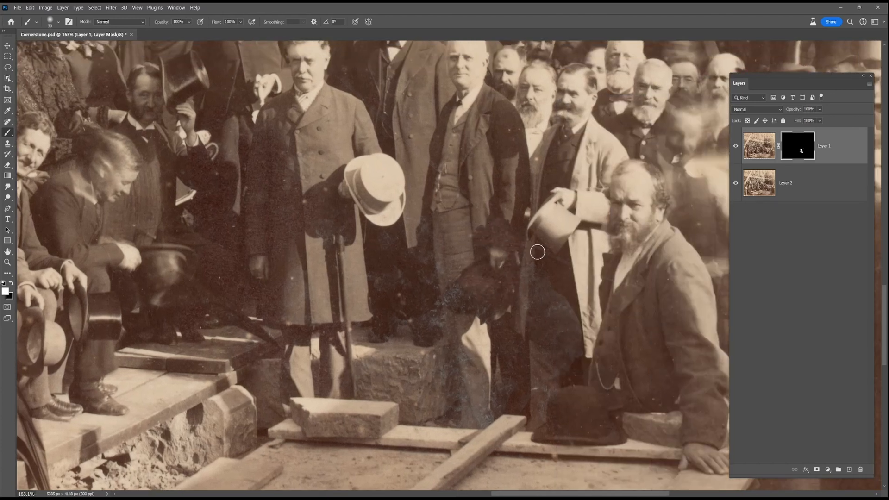
pyautogui.moveTo(562, 323)
pyautogui.mouseDown()
pyautogui.moveTo(580, 359)
pyautogui.moveTo(558, 375)
pyautogui.moveTo(550, 338)
pyautogui.moveTo(540, 342)
pyautogui.moveTo(535, 303)
pyautogui.moveTo(466, 295)
pyautogui.moveTo(473, 305)
pyautogui.moveTo(456, 366)
pyautogui.moveTo(448, 352)
pyautogui.moveTo(469, 410)
pyautogui.moveTo(491, 410)
pyautogui.moveTo(512, 386)
pyautogui.moveTo(499, 400)
pyautogui.mouseUp()
pyautogui.moveTo(442, 312)
pyautogui.mouseDown()
pyautogui.moveTo(433, 267)
pyautogui.moveTo(420, 254)
pyautogui.mouseUp()
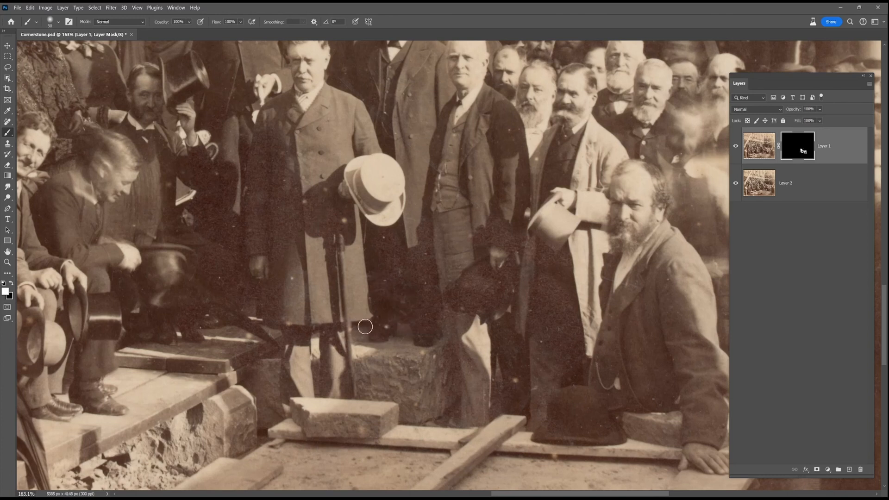
pyautogui.scroll(-4, 380, 266)
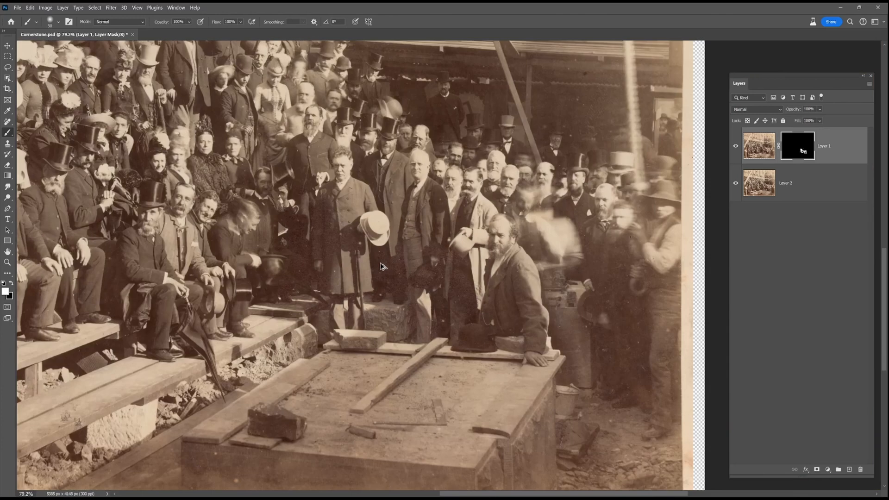
pyautogui.moveTo(519, 281); pyautogui.dragTo(394, 256)
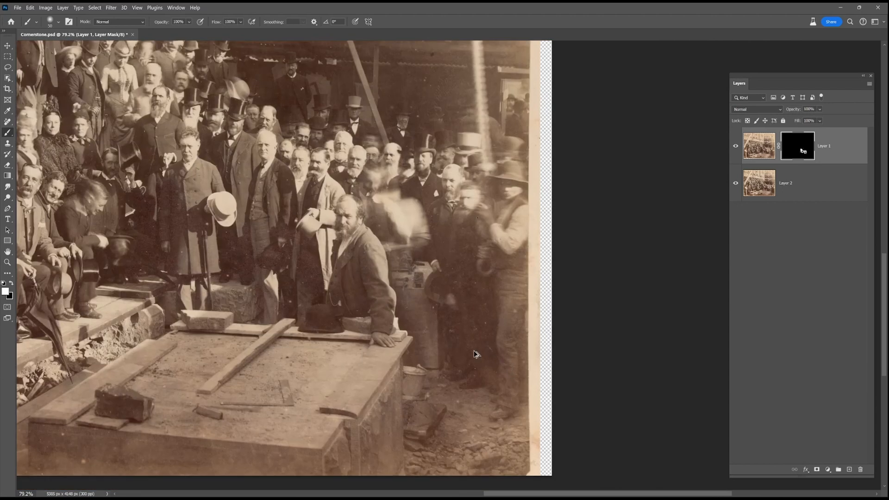
# Add a Hue/Saturation adjustment layer above Layer 1 and set its saturation to -100.
pyautogui.scroll(6, 408, 284)
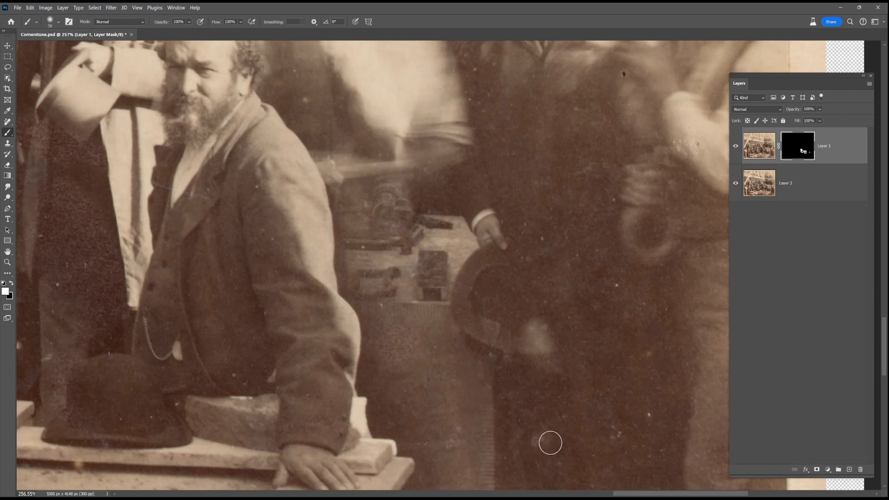
pyautogui.scroll(-3, 550, 443)
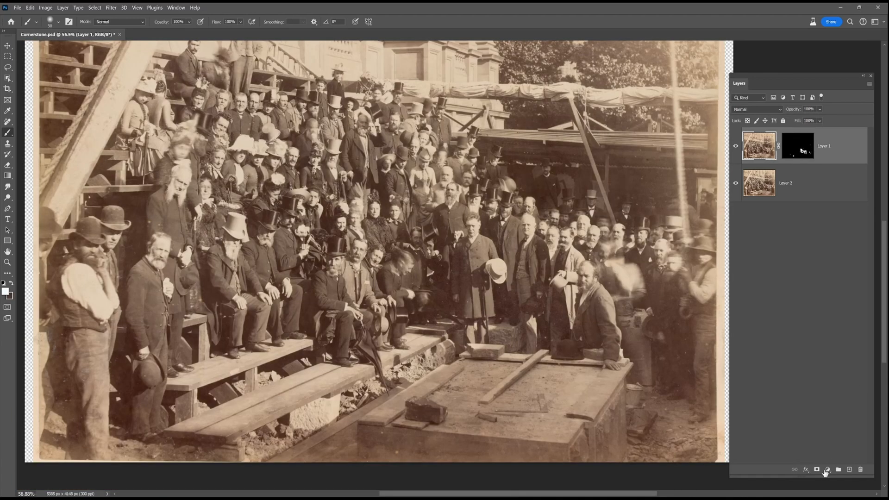
pyautogui.click(826, 472)
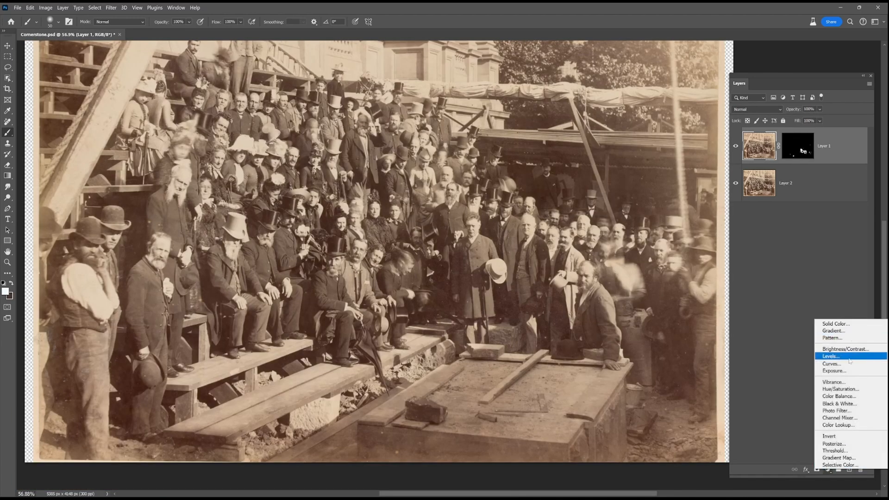
pyautogui.click(846, 390)
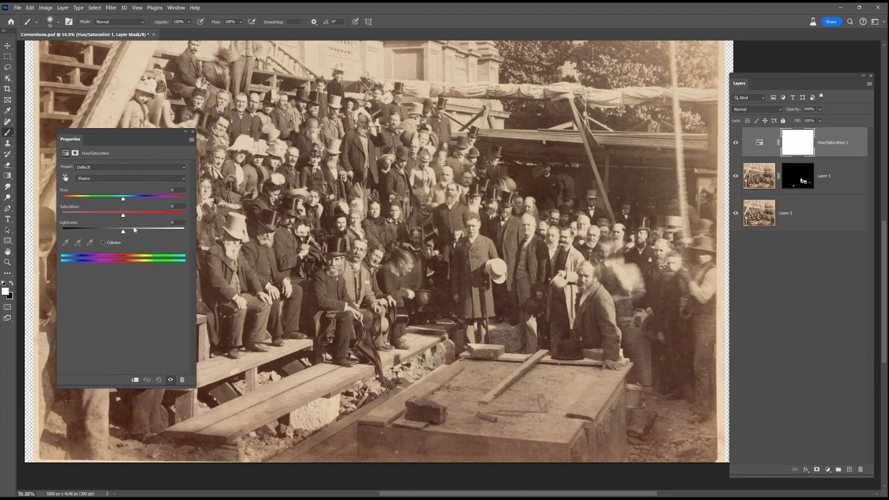
pyautogui.moveTo(123, 215); pyautogui.dragTo(75, 213)
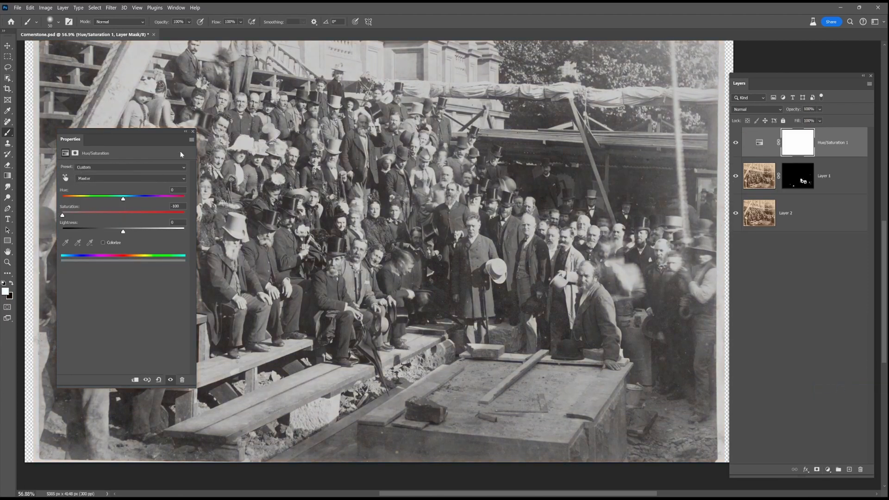
pyautogui.click(193, 132)
# Crop the photo to cut off the transparent margins and the uneven borders around all four sides.
pyautogui.scroll(-2, 412, 159)
pyautogui.moveTo(399, 126)
pyautogui.mouseDown()
pyautogui.moveTo(404, 211)
pyautogui.moveTo(409, 195)
pyautogui.mouseUp()
pyautogui.scroll(-1, 418, 206)
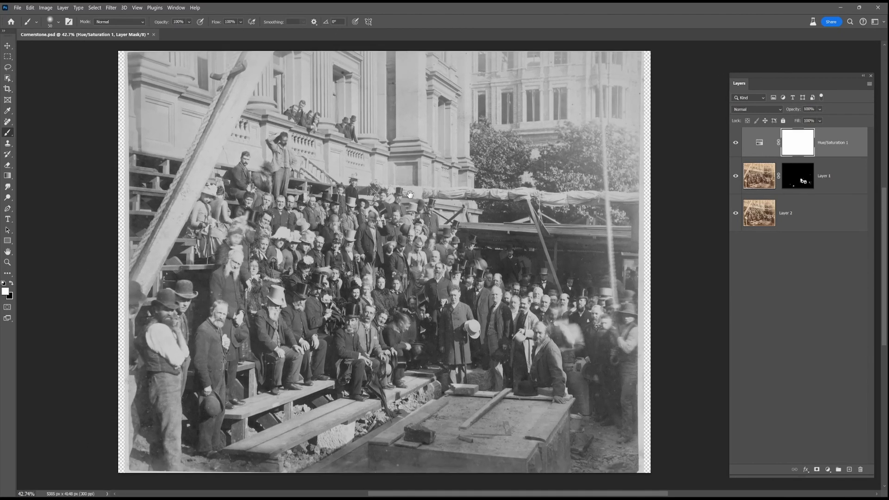
pyautogui.click(7, 89)
pyautogui.moveTo(132, 55); pyautogui.dragTo(644, 475)
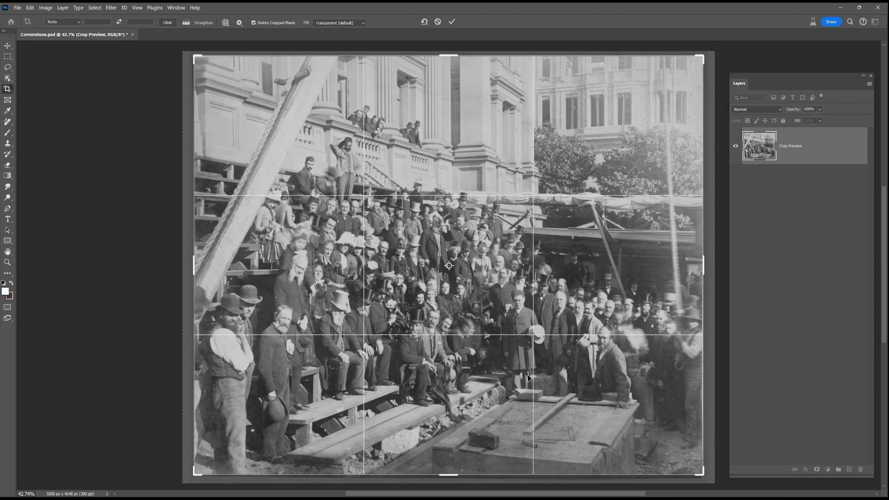
pyautogui.press('Return')
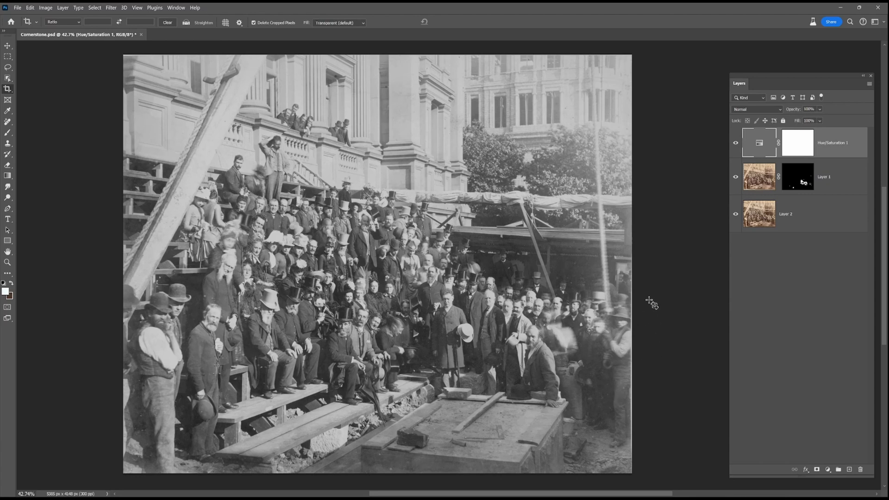
# Crop the image's right edge slightly inward to trim off the remaining thin white strip.
pyautogui.click(8, 89)
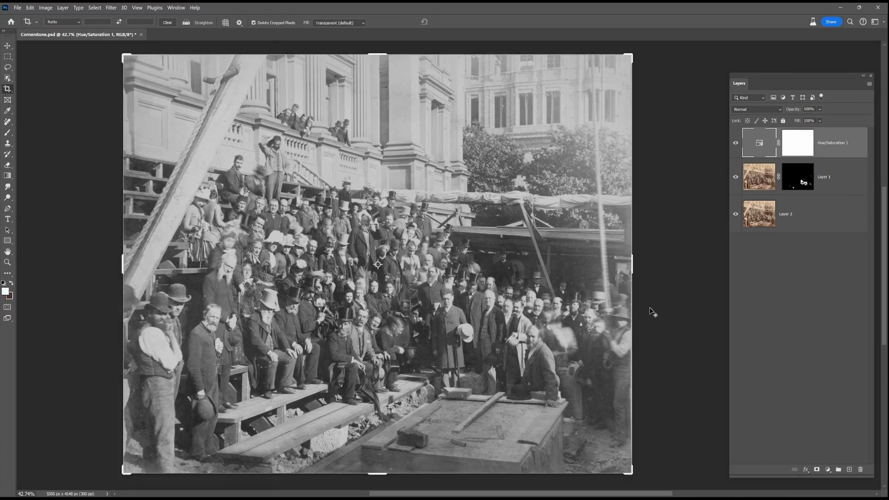
pyautogui.scroll(4, 652, 313)
pyautogui.moveTo(636, 325); pyautogui.dragTo(378, 249)
pyautogui.scroll(3, 470, 296)
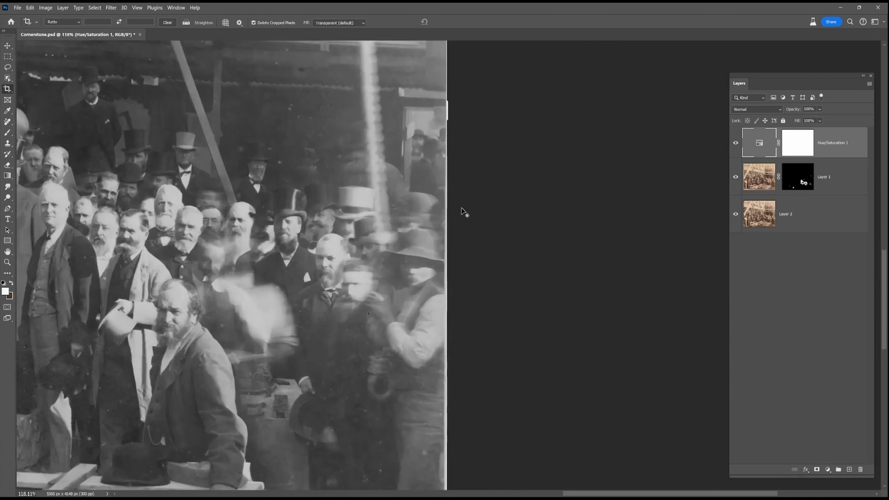
pyautogui.moveTo(450, 115); pyautogui.dragTo(446, 122)
pyautogui.press('Return')
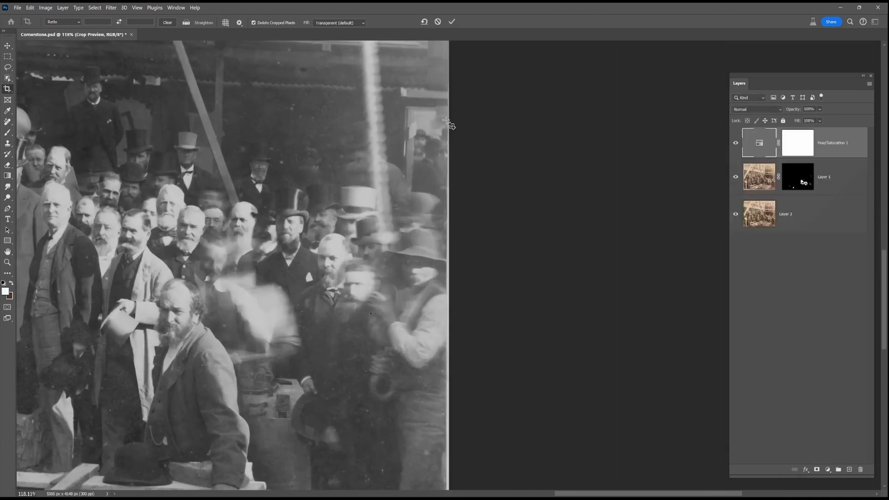
# Add a Curves adjustment layer above the Hue/Saturation layer, keeping its settings clear of most of the photo.
pyautogui.scroll(3, 423, 170)
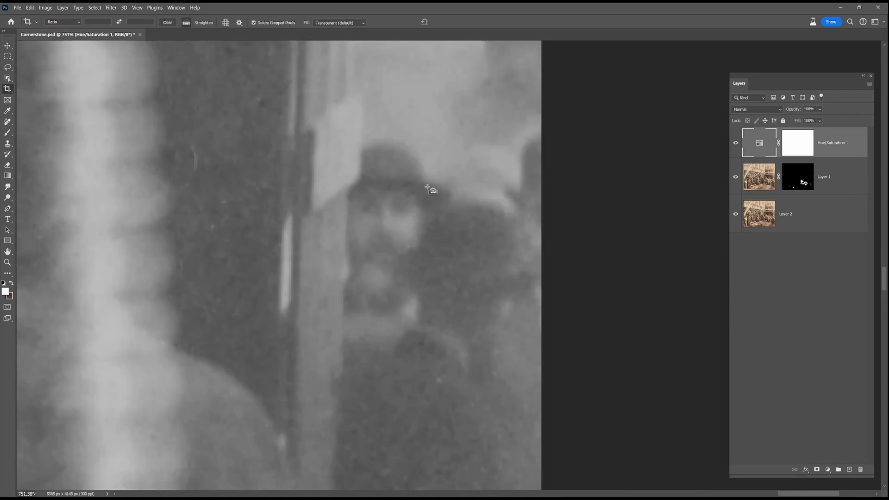
pyautogui.scroll(-2, 398, 204)
pyautogui.scroll(-5, 399, 204)
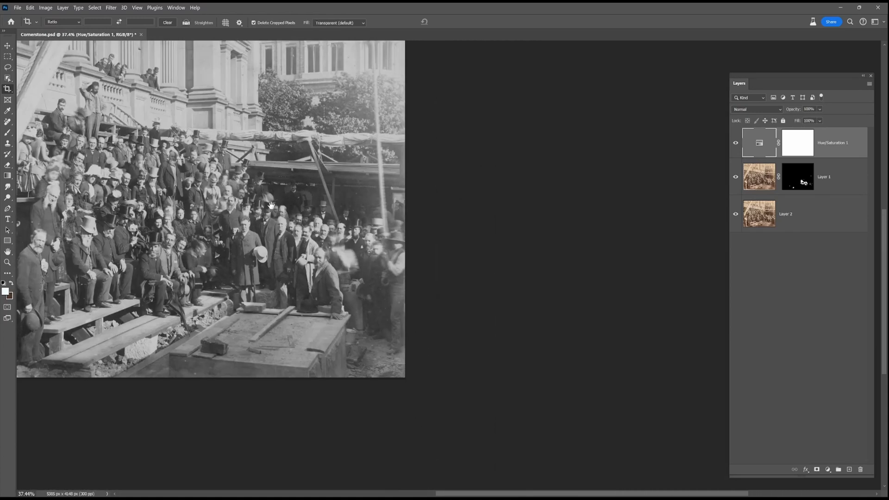
pyautogui.scroll(1, 479, 274)
pyautogui.scroll(1, 506, 255)
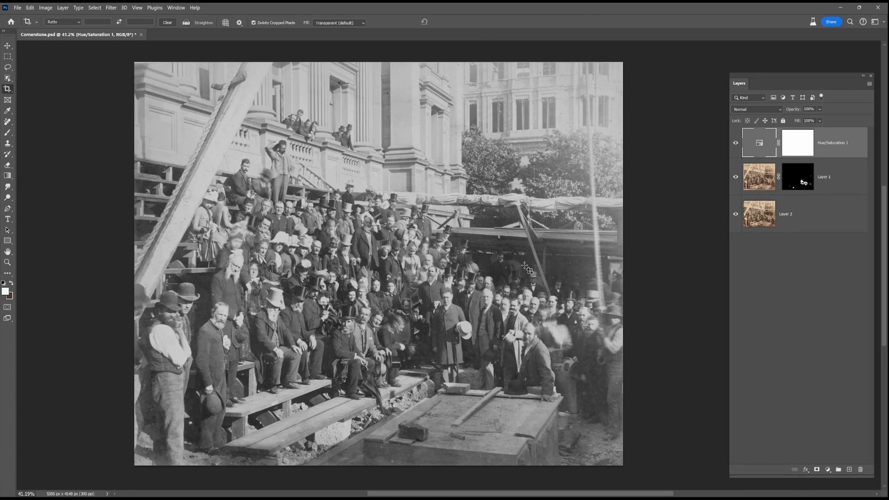
pyautogui.click(828, 469)
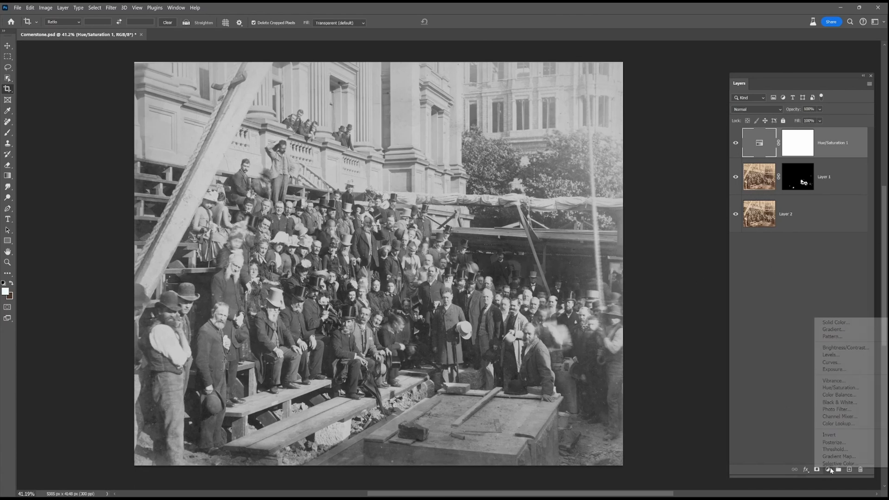
pyautogui.click(843, 364)
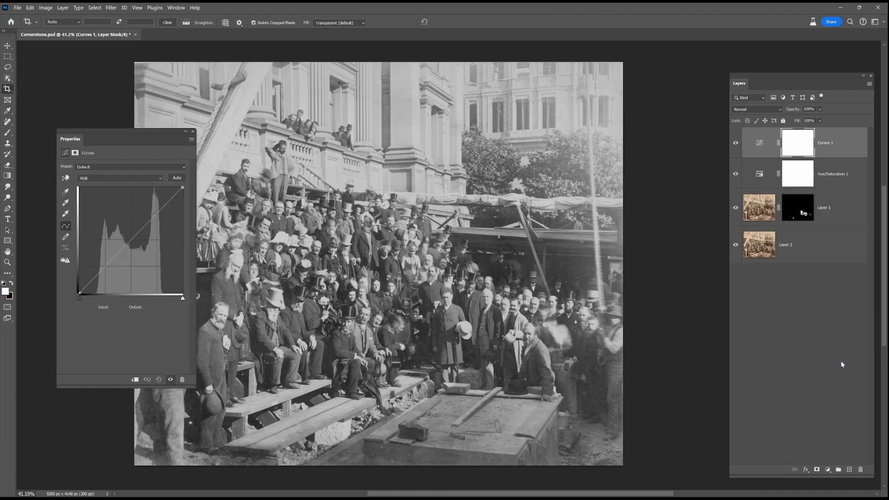
pyautogui.moveTo(145, 136); pyautogui.dragTo(616, 135)
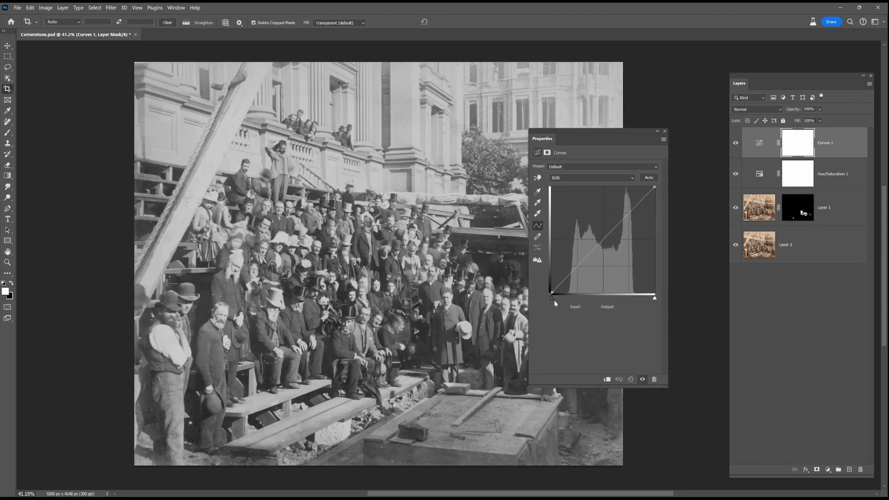
# Bring the curve's black and white points inward toward the ends of the histogram to increase contrast.
pyautogui.moveTo(551, 298)
pyautogui.mouseDown()
pyautogui.moveTo(559, 299)
pyautogui.moveTo(545, 299)
pyautogui.mouseUp()
pyautogui.moveTo(649, 298); pyautogui.dragTo(634, 300)
pyautogui.moveTo(552, 298); pyautogui.dragTo(565, 296)
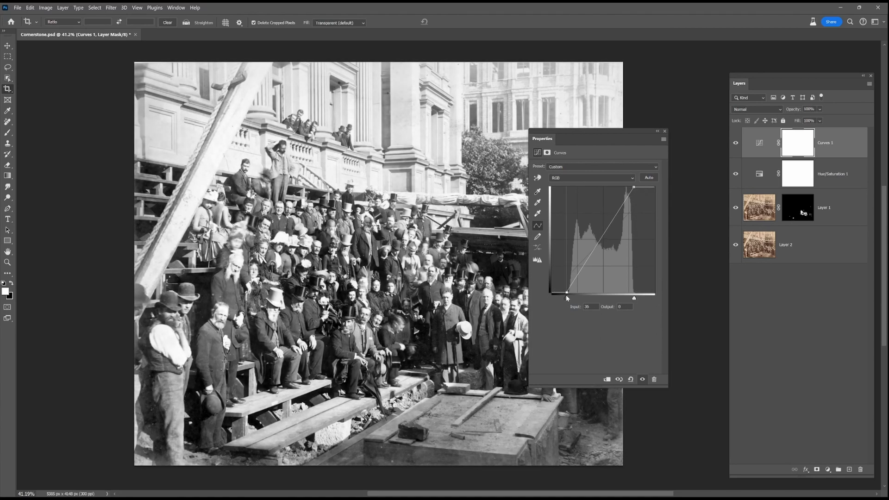
pyautogui.moveTo(635, 299); pyautogui.dragTo(637, 299)
pyautogui.moveTo(566, 297); pyautogui.dragTo(561, 296)
# Add a curve point at about input 85, output 86, and pull the highlights down at about input 180, output 198.
pyautogui.moveTo(588, 252); pyautogui.dragTo(589, 250)
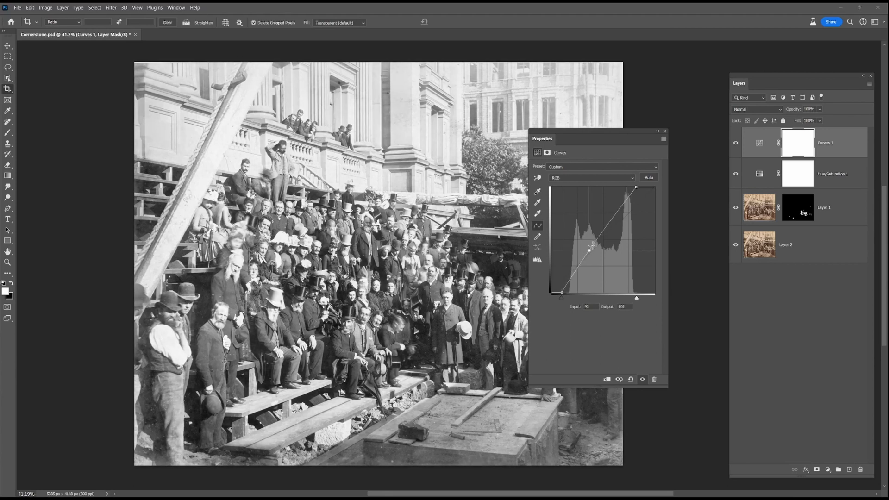
pyautogui.moveTo(620, 206); pyautogui.dragTo(624, 211)
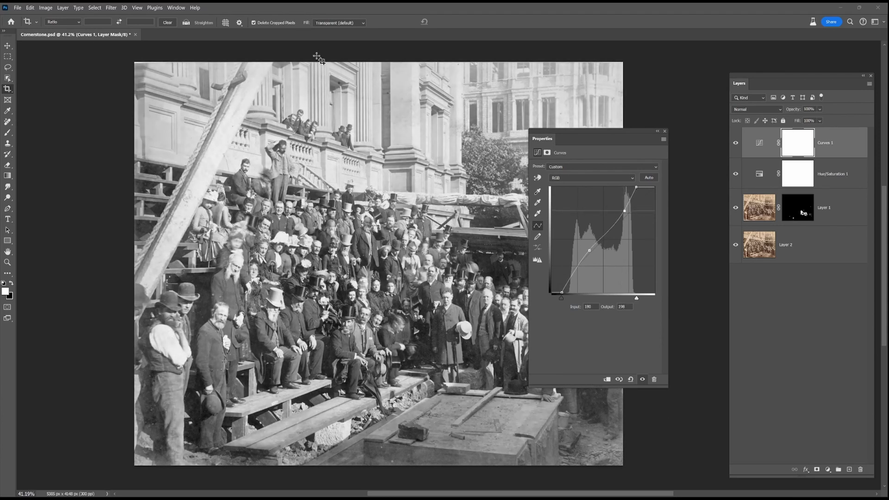
pyautogui.moveTo(582, 254); pyautogui.dragTo(584, 257)
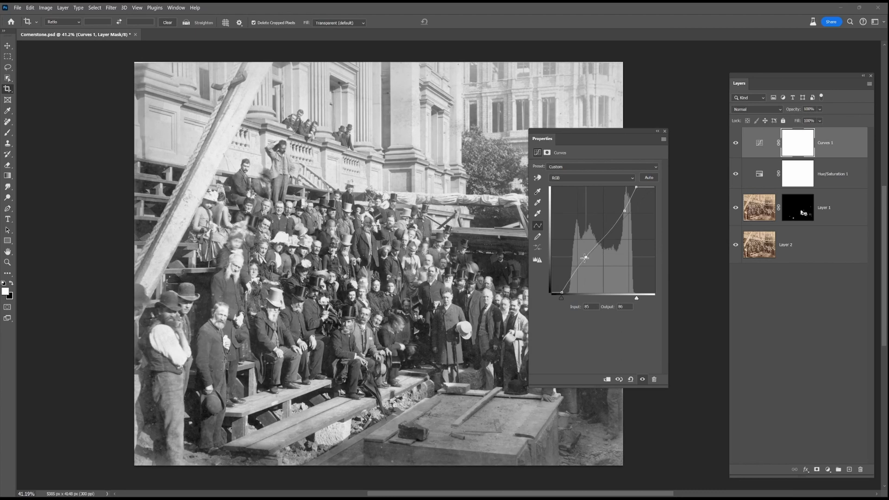
pyautogui.click(664, 131)
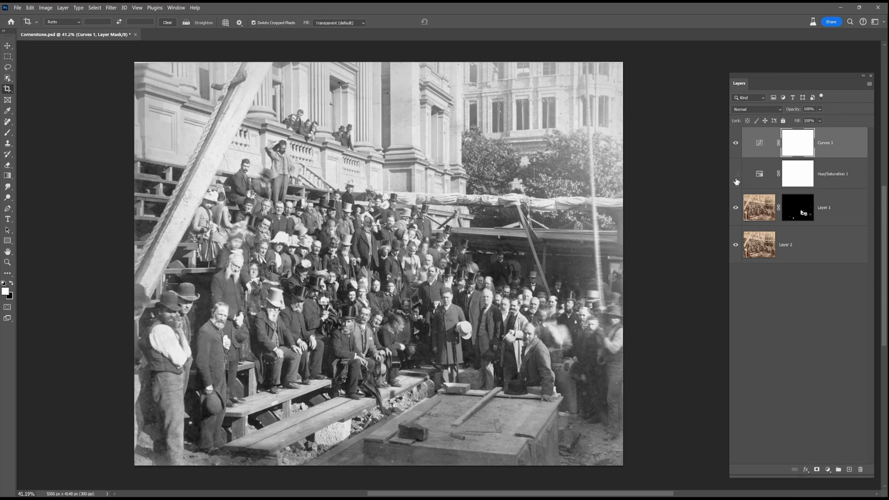
# Toggle the visibility of the adjustment layers to compare the photo with and without the corrections.
pyautogui.click(736, 151)
pyautogui.click(736, 143)
pyautogui.scroll(-5, 495, 279)
pyautogui.scroll(5, 426, 244)
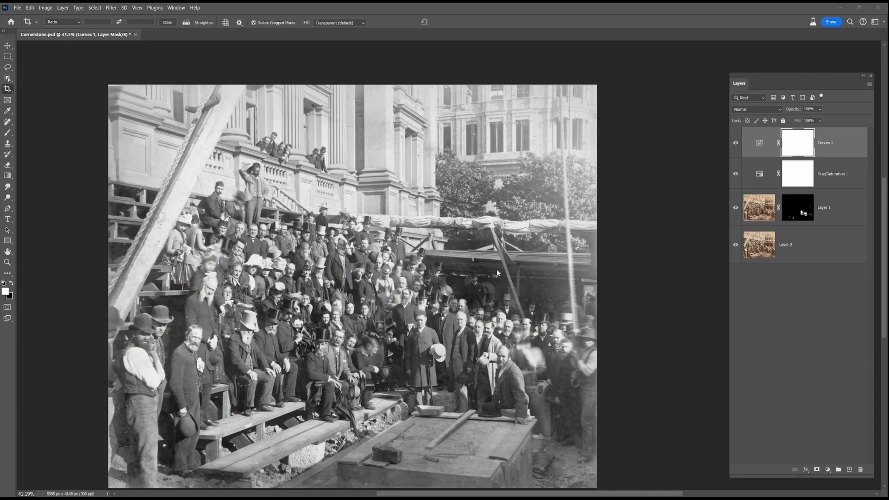
pyautogui.moveTo(473, 265); pyautogui.dragTo(454, 252)
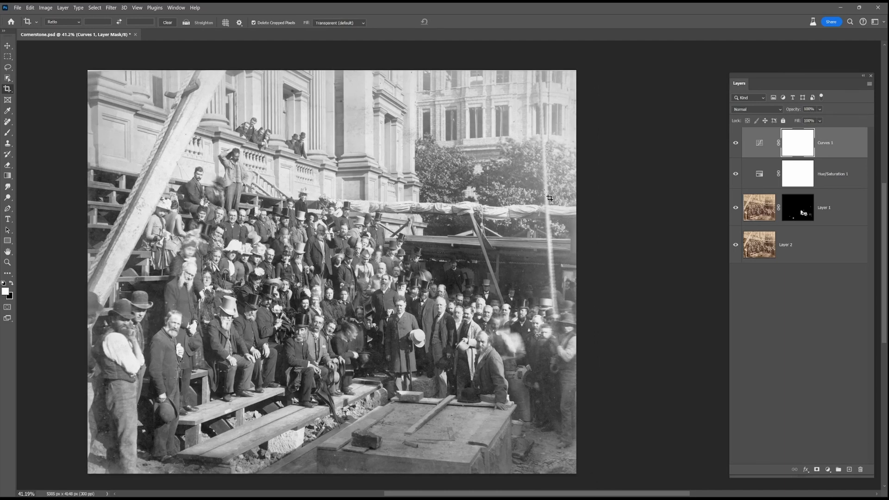
# Add a Levels adjustment layer above Curves 1 and darken the image heavily with a midtone value of 0.11.
pyautogui.click(828, 469)
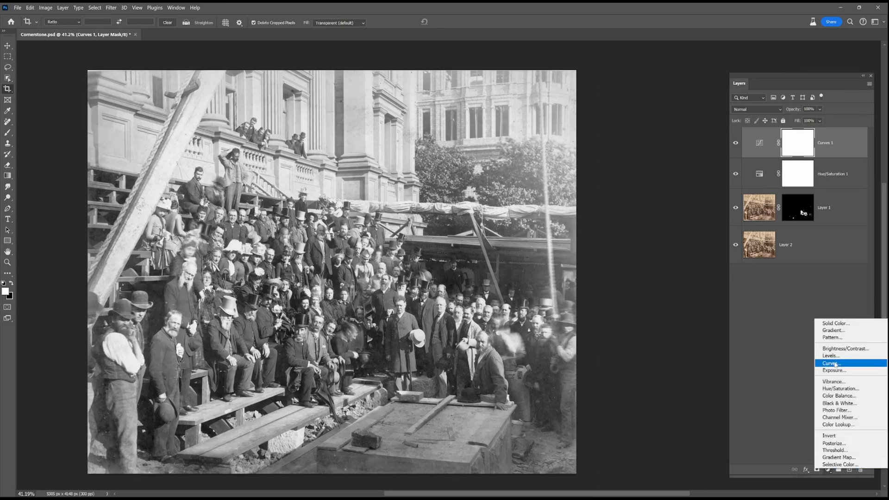
pyautogui.click(829, 361)
pyautogui.moveTo(601, 228); pyautogui.dragTo(646, 228)
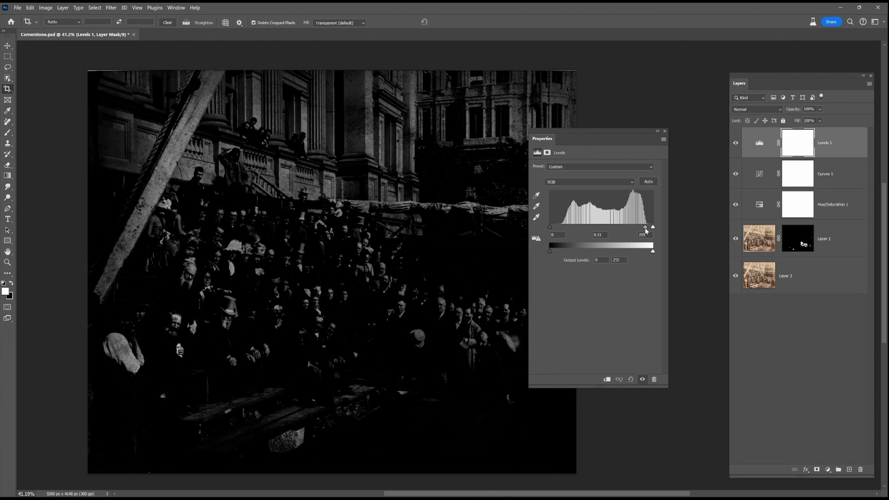
pyautogui.click(665, 131)
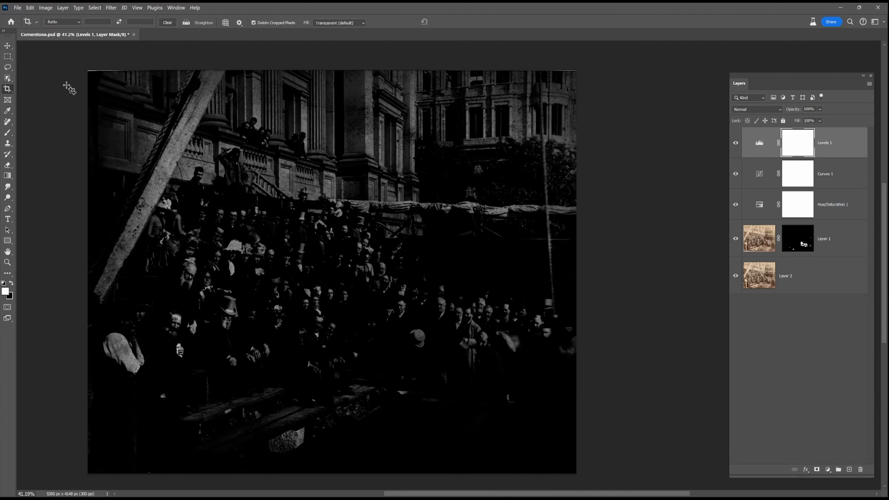
# Draw a basic white-to-black linear gradient on the Levels mask, horizontally from the photo's right edge to past its middle.
pyautogui.click(8, 176)
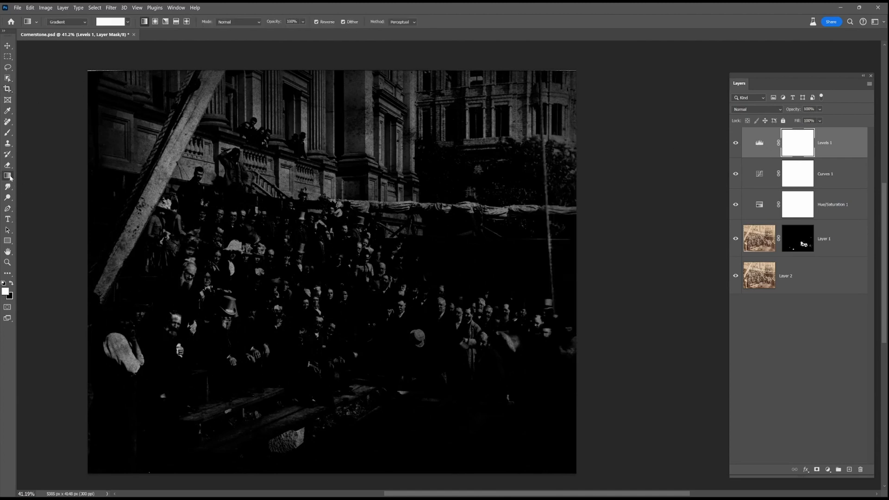
pyautogui.click(113, 25)
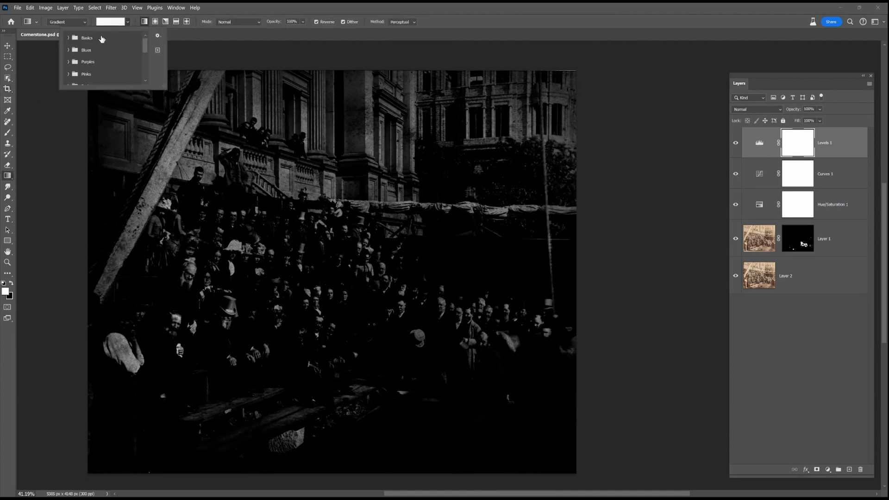
pyautogui.click(69, 37)
pyautogui.click(82, 51)
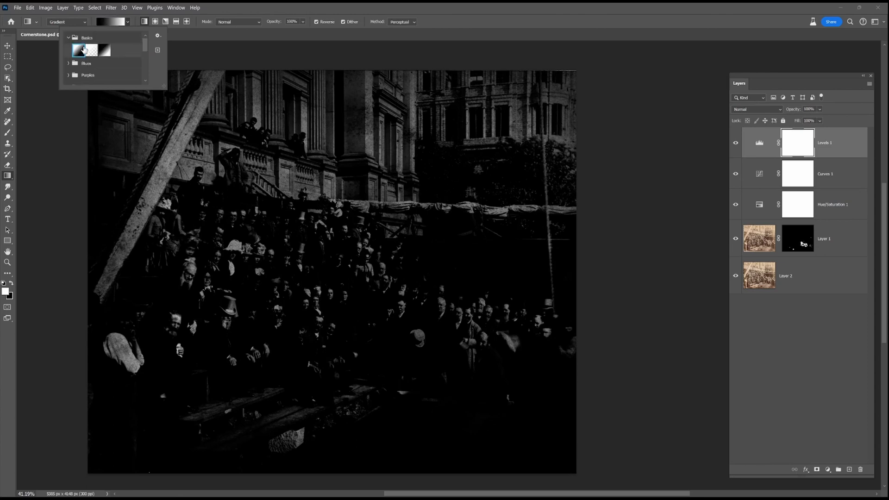
pyautogui.click(68, 134)
pyautogui.moveTo(575, 253); pyautogui.dragTo(401, 276)
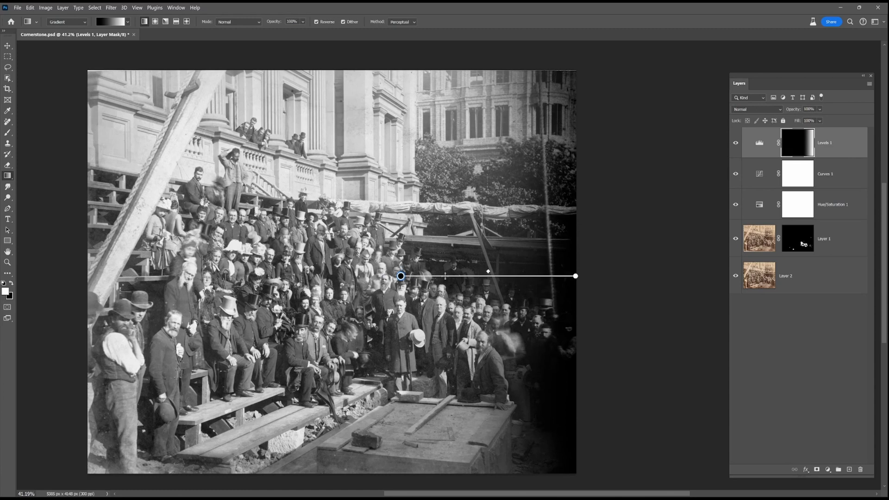
# Refine Levels 1 for the faded right side, with black input about 25, midtones 0.66 and white input 240.
pyautogui.doubleClick(759, 144)
pyautogui.moveTo(623, 138); pyautogui.dragTo(326, 176)
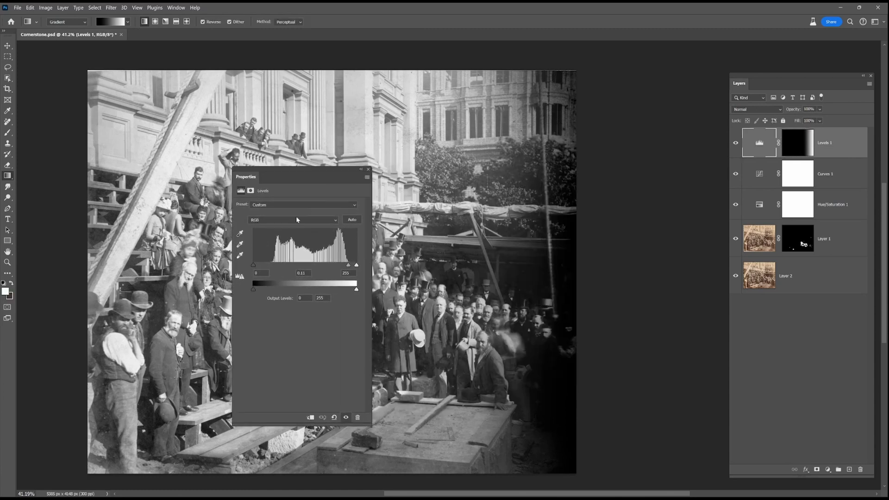
pyautogui.moveTo(350, 268); pyautogui.dragTo(327, 258)
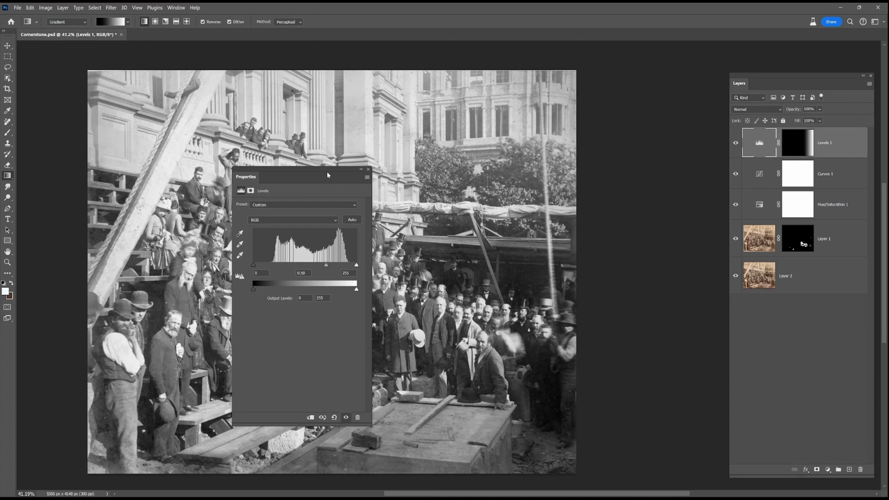
pyautogui.moveTo(327, 175); pyautogui.dragTo(193, 141)
pyautogui.moveTo(198, 222); pyautogui.dragTo(223, 222)
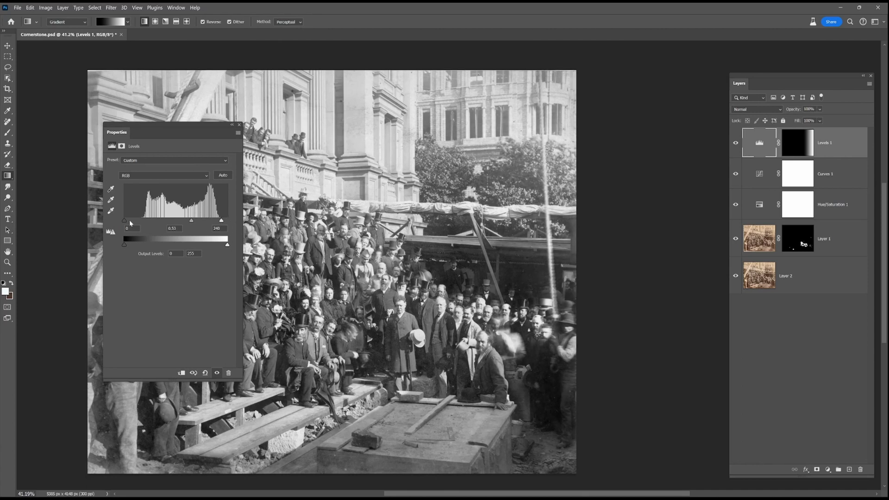
pyautogui.moveTo(126, 221); pyautogui.dragTo(135, 221)
pyautogui.moveTo(195, 223); pyautogui.dragTo(190, 222)
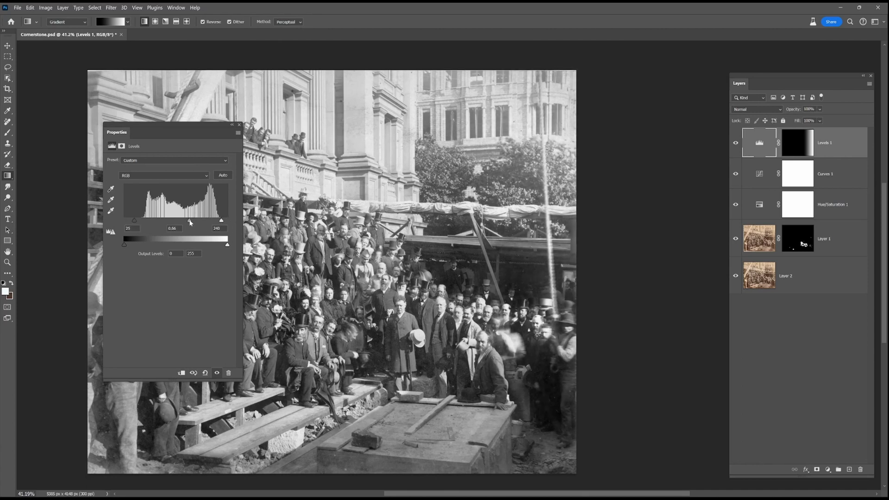
# Toggle the visibility of Levels 1 repeatedly to compare the photo's faded right side with and without the correction.
pyautogui.click(735, 145)
pyautogui.click(735, 145)
pyautogui.click(735, 145)
pyautogui.click(735, 145)
pyautogui.click(735, 144)
pyautogui.click(736, 144)
pyautogui.click(735, 144)
pyautogui.click(735, 144)
# Duplicate Levels 1 and redraw the copy's mask gradient horizontally, from the photo's left edge to about a quarter of its width.
pyautogui.moveTo(204, 130); pyautogui.dragTo(376, 119)
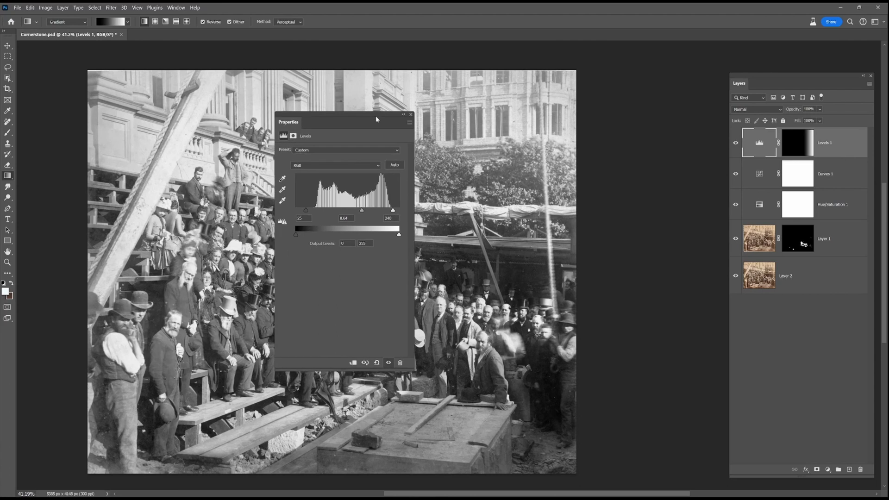
pyautogui.moveTo(843, 143); pyautogui.dragTo(849, 470)
pyautogui.click(806, 149)
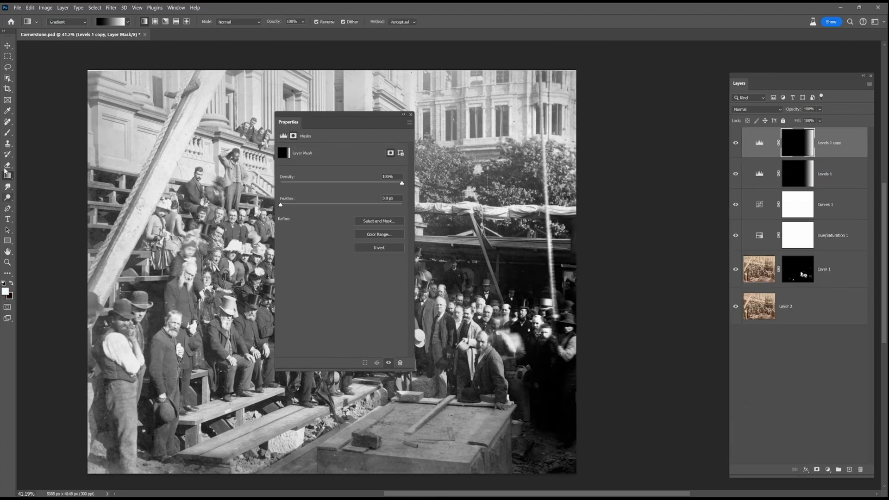
pyautogui.click(411, 114)
pyautogui.moveTo(90, 230)
pyautogui.mouseDown()
pyautogui.moveTo(133, 250)
pyautogui.moveTo(119, 270)
pyautogui.moveTo(85, 250)
pyautogui.moveTo(270, 255)
pyautogui.moveTo(197, 254)
pyautogui.mouseUp()
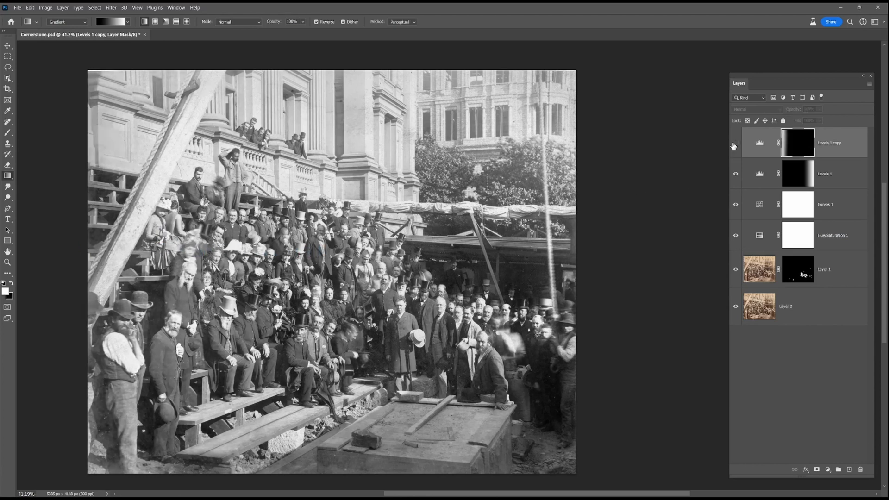
# Set the midtones of Levels 1 copy to 0.84 and compare the photo's left side with and without it.
pyautogui.doubleClick(759, 142)
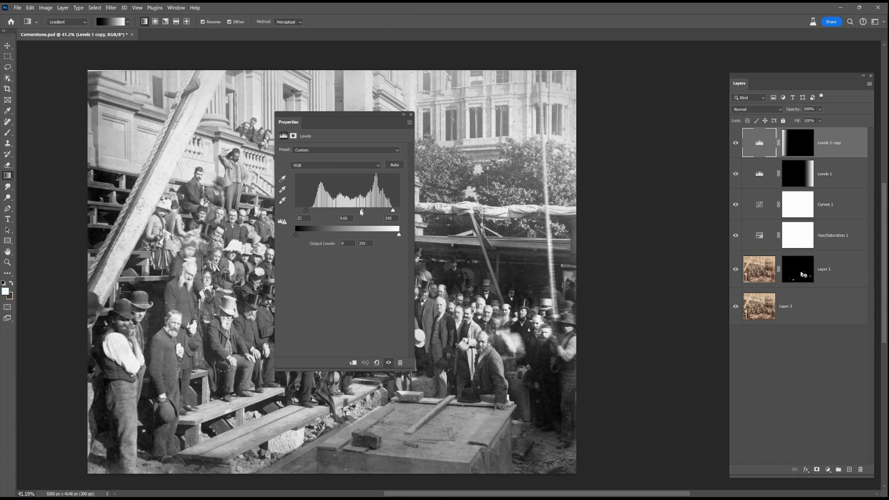
pyautogui.moveTo(361, 212); pyautogui.dragTo(357, 213)
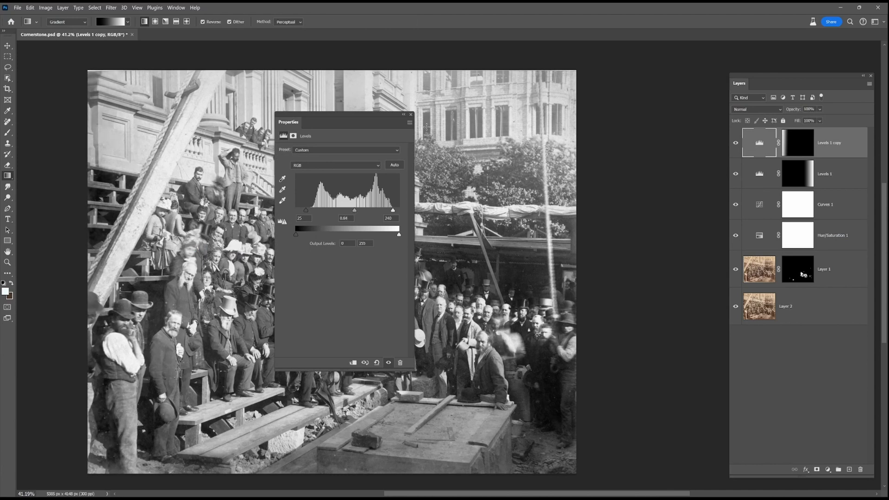
pyautogui.click(411, 115)
pyautogui.click(735, 144)
pyautogui.click(735, 144)
pyautogui.scroll(-2, 535, 182)
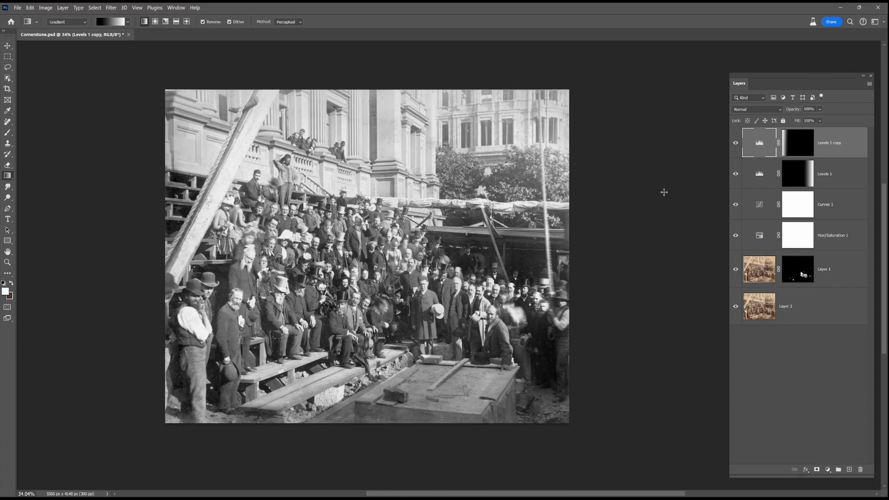
# Reduce Levels 1 to 86% opacity and pull its mask gradient's inner end closer to the photo's right edge.
pyautogui.doubleClick(757, 205)
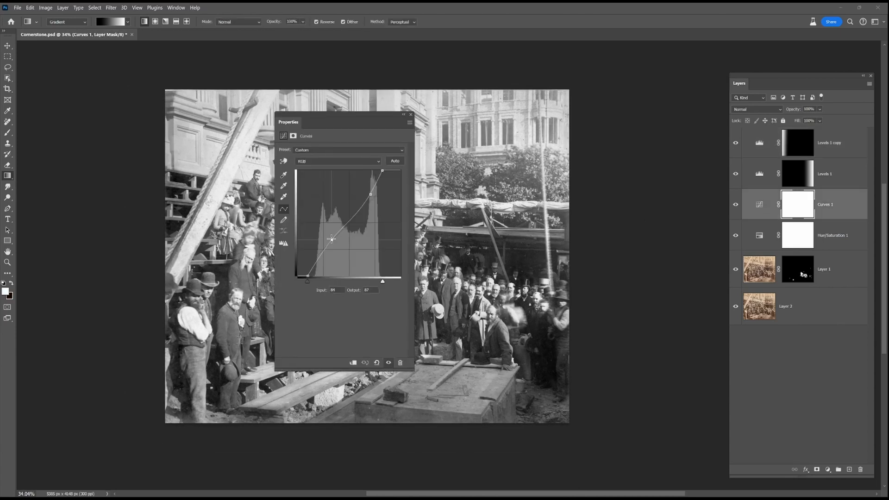
pyautogui.click(410, 117)
pyautogui.click(824, 174)
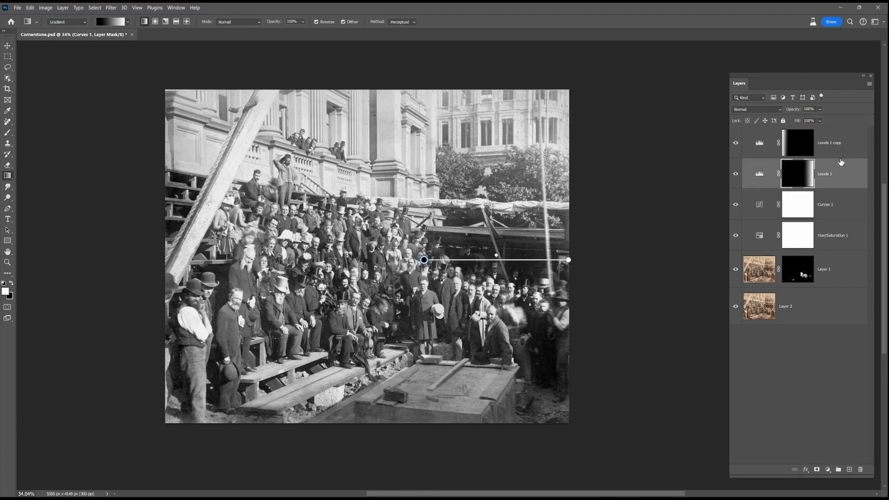
pyautogui.click(819, 120)
pyautogui.moveTo(834, 120); pyautogui.dragTo(832, 121)
pyautogui.moveTo(424, 259); pyautogui.dragTo(471, 255)
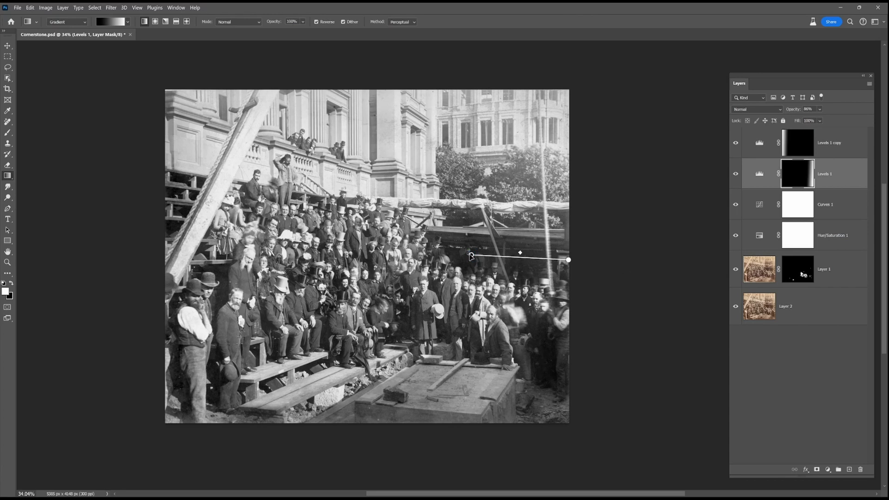
# Extend the inner end of the Levels 1 copy mask gradient slightly farther into the photo.
pyautogui.hotkey('alt', ']')
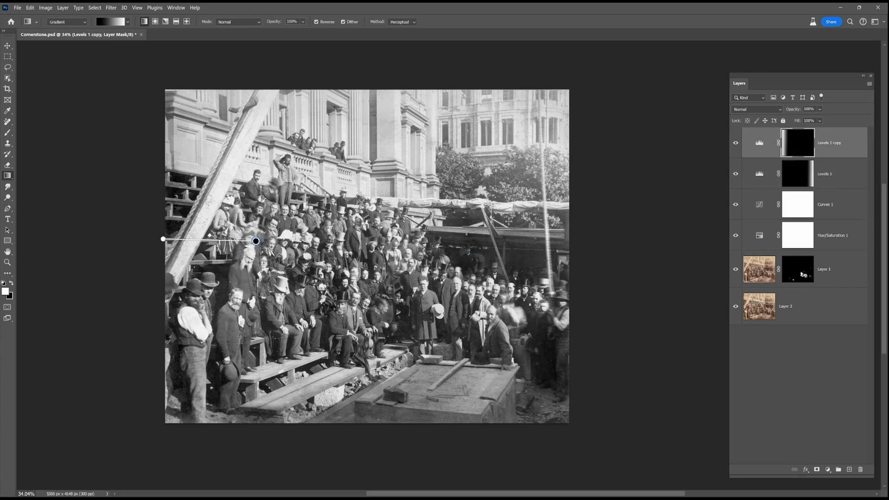
pyautogui.moveTo(256, 241); pyautogui.dragTo(259, 241)
pyautogui.scroll(-1, 594, 248)
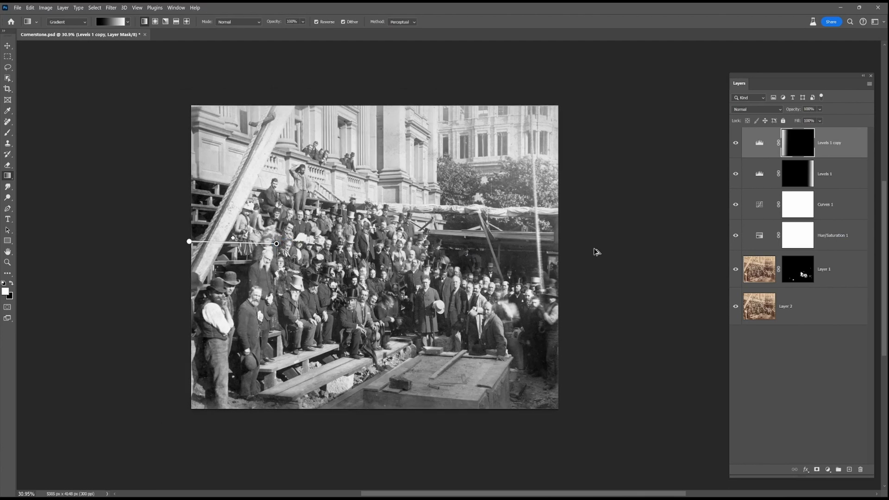
pyautogui.scroll(2, 597, 249)
pyautogui.moveTo(658, 207); pyautogui.dragTo(687, 213)
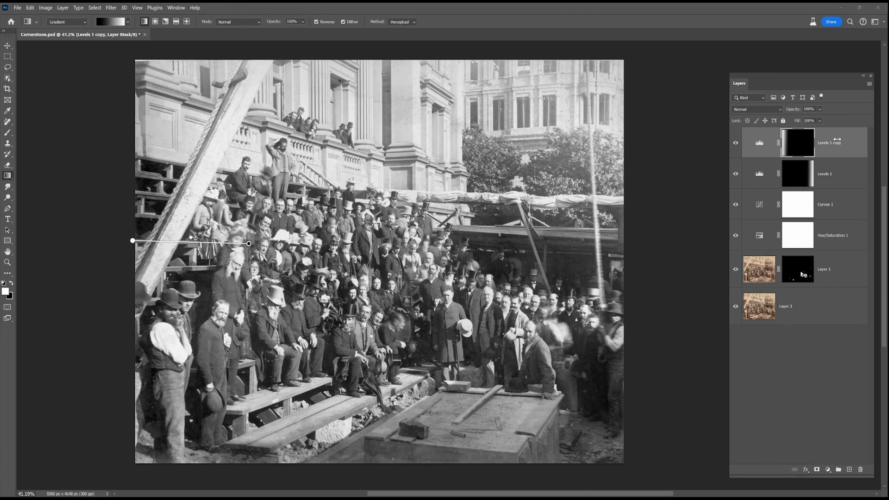
# Group all the layers, from Levels 1 copy down to the bottom image layer, into a group named Base.
pyautogui.keyDown('shift'); pyautogui.click(811, 318); pyautogui.keyUp('shift')
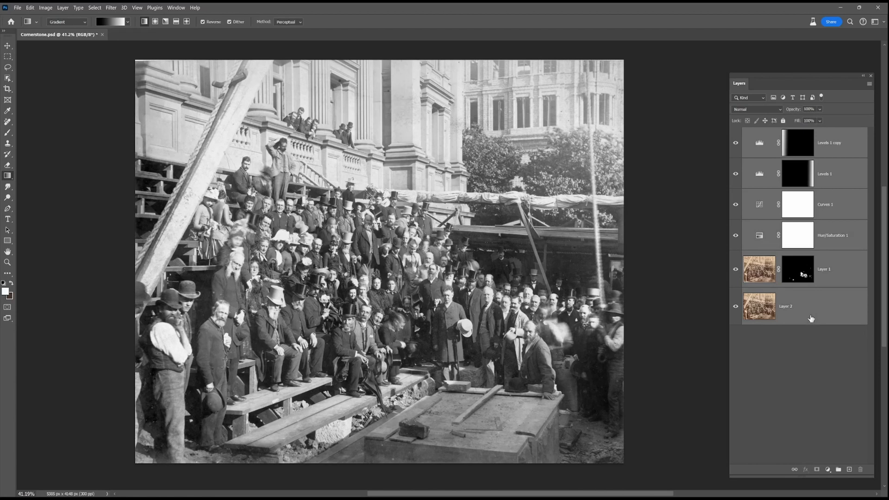
pyautogui.click(869, 85)
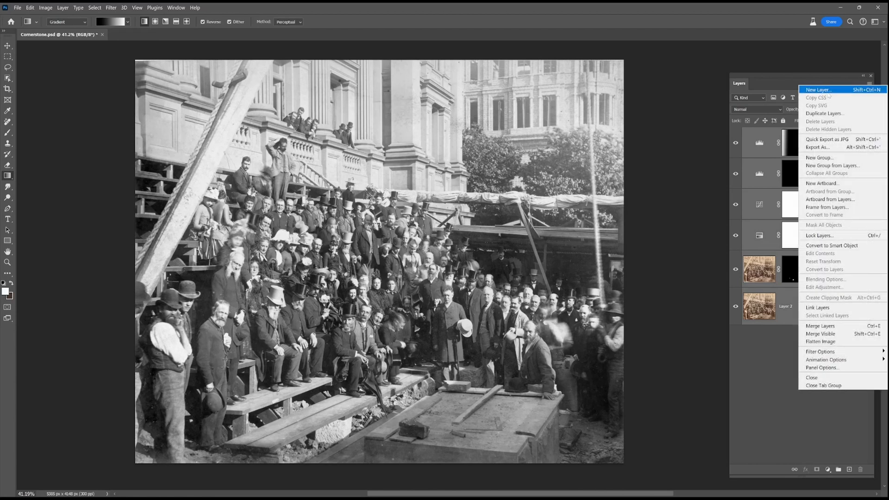
pyautogui.click(826, 166)
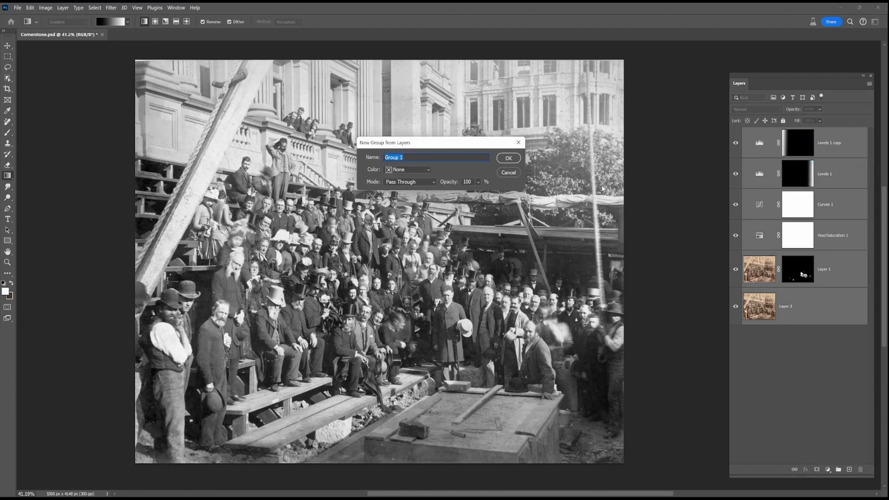
pyautogui.write('Base')
pyautogui.press('Return')
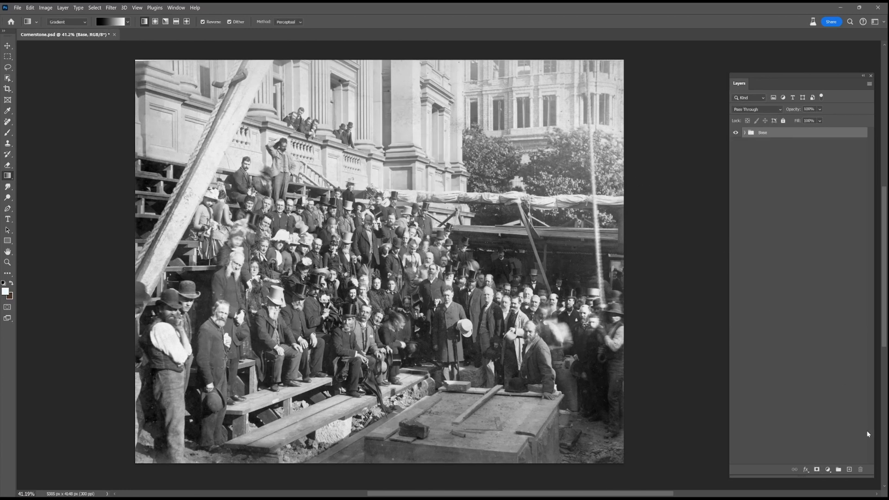
# Add a blank layer above the Base group and choose the Remove tool with sampling from all layers for retouching on it.
pyautogui.click(849, 470)
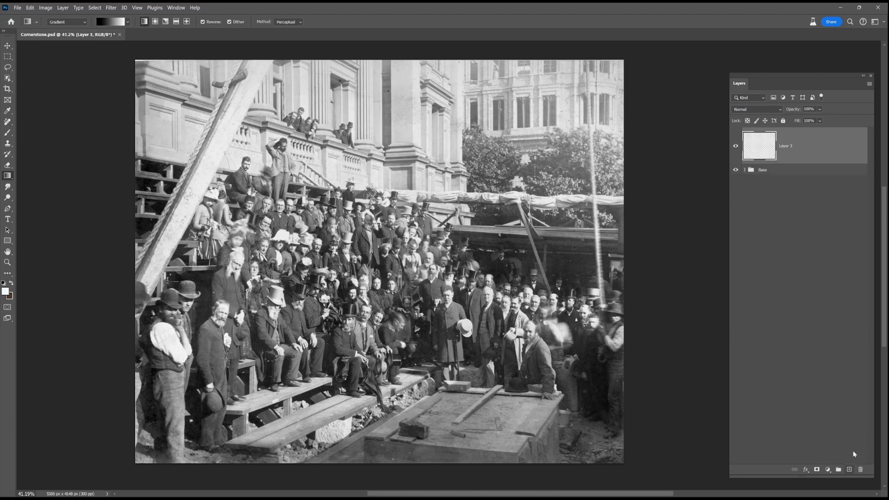
pyautogui.click(750, 170)
pyautogui.click(744, 170)
pyautogui.click(745, 170)
pyautogui.click(810, 148)
pyautogui.moveTo(7, 122); pyautogui.dragTo(51, 131)
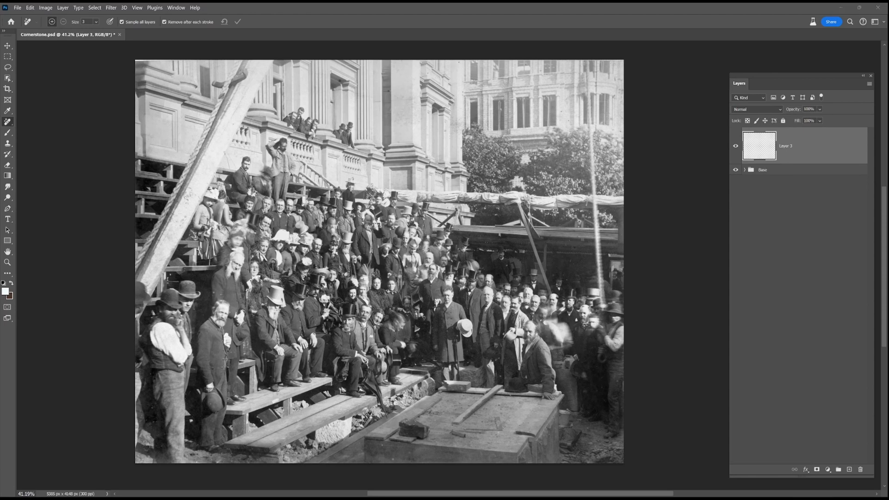
# Brush out small dust specks with the Remove tool on and around the bearded man standing in the left foreground.
pyautogui.scroll(10, 175, 439)
pyautogui.click(452, 444)
pyautogui.moveTo(451, 112); pyautogui.dragTo(450, 119)
pyautogui.moveTo(472, 179); pyautogui.dragTo(463, 400)
pyautogui.moveTo(573, 270); pyautogui.dragTo(579, 280)
pyautogui.moveTo(519, 125); pyautogui.dragTo(478, 333)
pyautogui.moveTo(426, 111); pyautogui.dragTo(403, 342)
pyautogui.moveTo(401, 116); pyautogui.dragTo(377, 328)
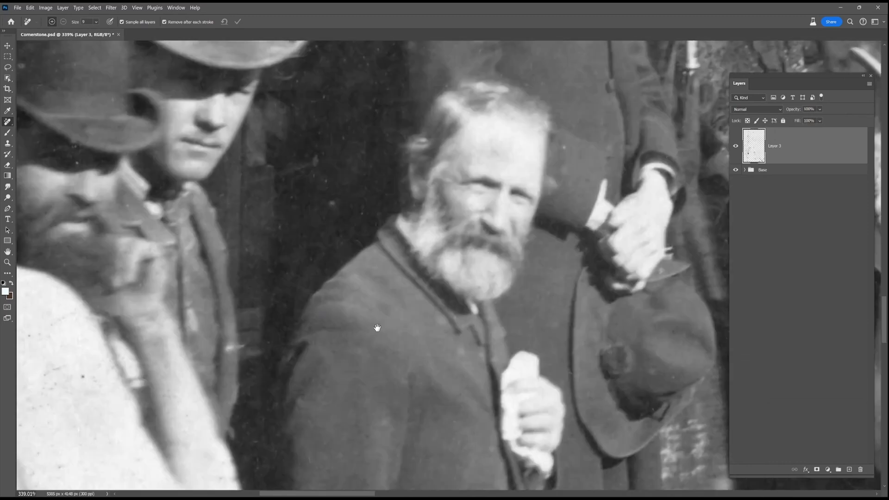
# Remove the dust spots and scratches on and around the bowler-hatted men near the photo's left edge.
pyautogui.scroll(-8, 563, 229)
pyautogui.moveTo(463, 394); pyautogui.dragTo(427, 146)
pyautogui.moveTo(315, 320); pyautogui.dragTo(444, 250)
pyautogui.scroll(4, 442, 232)
pyautogui.click(369, 129)
pyautogui.moveTo(359, 88); pyautogui.dragTo(356, 99)
pyautogui.click(280, 263)
pyautogui.click(282, 319)
pyautogui.moveTo(429, 220)
pyautogui.mouseDown()
pyautogui.moveTo(470, 306)
pyautogui.moveTo(479, 352)
pyautogui.moveTo(425, 246)
pyautogui.mouseUp()
pyautogui.scroll(-8, 482, 326)
pyautogui.scroll(8, 462, 320)
pyautogui.moveTo(381, 302); pyautogui.dragTo(381, 316)
pyautogui.click(416, 378)
pyautogui.moveTo(416, 153); pyautogui.dragTo(388, 332)
pyautogui.moveTo(451, 209)
pyautogui.mouseDown()
pyautogui.moveTo(463, 209)
pyautogui.moveTo(432, 335)
pyautogui.mouseUp()
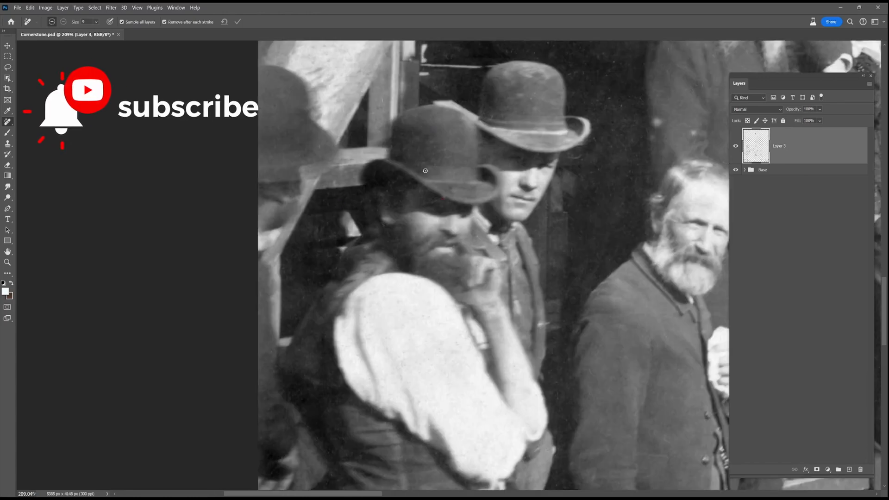
# Clean the specks from the diagonal beam and the dark gaps of the wooden stands beside it.
pyautogui.moveTo(533, 148); pyautogui.dragTo(492, 274)
pyautogui.moveTo(569, 101); pyautogui.dragTo(656, 190)
pyautogui.moveTo(486, 130); pyautogui.dragTo(474, 283)
pyautogui.moveTo(315, 127); pyautogui.dragTo(314, 139)
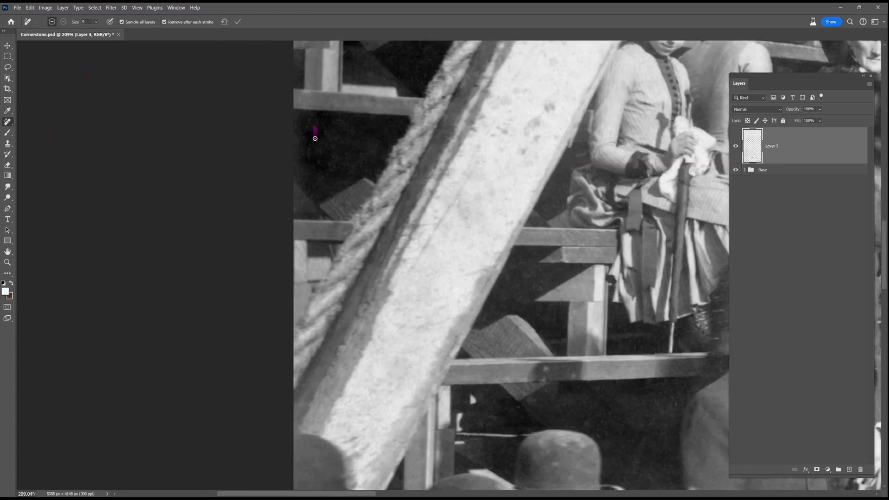
pyautogui.moveTo(468, 88); pyautogui.dragTo(435, 322)
pyautogui.scroll(2, 435, 319)
pyautogui.moveTo(463, 121); pyautogui.dragTo(439, 285)
pyautogui.moveTo(266, 205); pyautogui.dragTo(273, 224)
pyautogui.moveTo(477, 111); pyautogui.dragTo(346, 297)
pyautogui.moveTo(553, 107)
pyautogui.mouseDown()
pyautogui.moveTo(641, 299)
pyautogui.moveTo(585, 450)
pyautogui.mouseUp()
pyautogui.moveTo(555, 121); pyautogui.dragTo(502, 117)
pyautogui.moveTo(694, 305)
pyautogui.mouseDown()
pyautogui.moveTo(585, 262)
pyautogui.moveTo(527, 60)
pyautogui.mouseUp()
# Retouch blemishes around the seated man with the moustache and the people below him, reducing the brush size for finer spots.
pyautogui.click(376, 270)
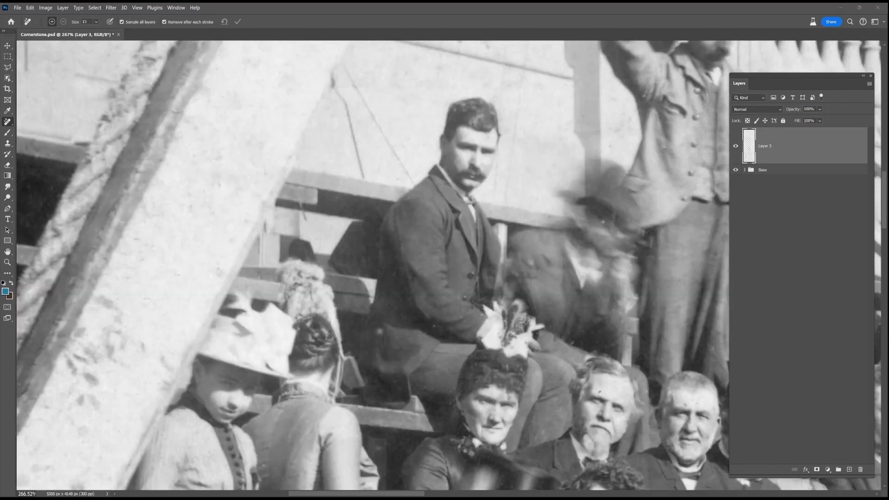
pyautogui.moveTo(407, 314); pyautogui.dragTo(490, 188)
pyautogui.moveTo(435, 352); pyautogui.dragTo(389, 260)
pyautogui.press('[')
pyautogui.press('[')
pyautogui.press('[')
pyautogui.press('[')
pyautogui.press('[')
pyautogui.moveTo(373, 429); pyautogui.dragTo(374, 425)
pyautogui.moveTo(576, 401)
pyautogui.mouseDown()
pyautogui.moveTo(568, 248)
pyautogui.moveTo(544, 101)
pyautogui.mouseUp()
pyautogui.moveTo(466, 357); pyautogui.dragTo(461, 389)
# Remove the specks and scratches on the benches and the dark clothing of the seated men in the foreground.
pyautogui.scroll(-15, 268, 349)
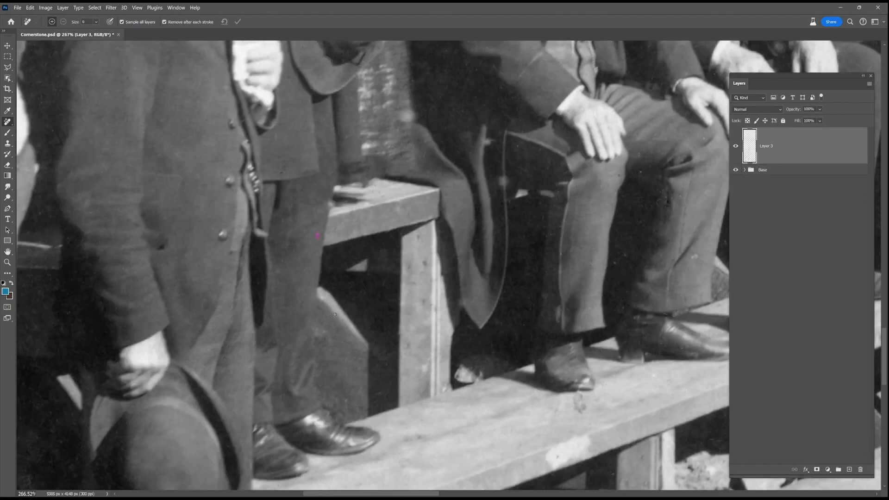
pyautogui.moveTo(577, 394); pyautogui.dragTo(580, 412)
pyautogui.scroll(6, 671, 341)
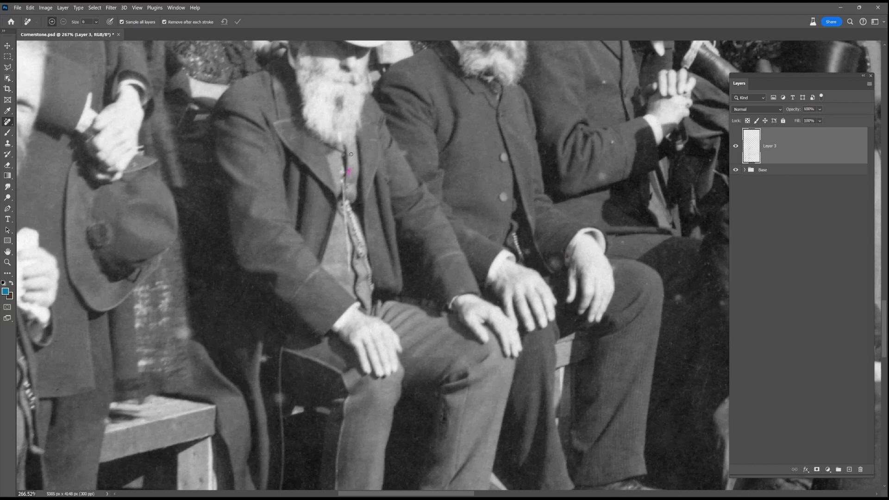
# Clean the light spots and dust among the women in hats and the men standing behind them in the crowd.
pyautogui.scroll(15, 351, 155)
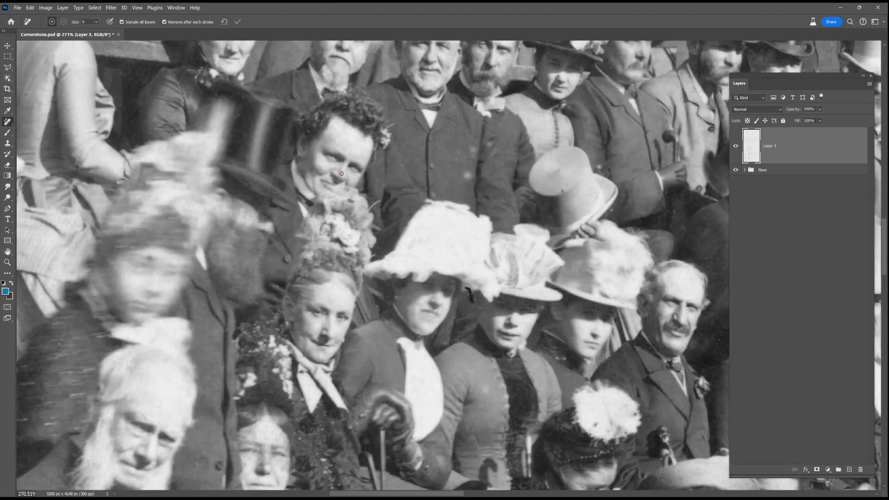
pyautogui.click(467, 175)
pyautogui.click(474, 152)
pyautogui.click(470, 367)
pyautogui.moveTo(473, 151)
pyautogui.mouseDown()
pyautogui.moveTo(470, 367)
pyautogui.moveTo(609, 207)
pyautogui.mouseUp()
pyautogui.click(600, 361)
pyautogui.moveTo(600, 361); pyautogui.dragTo(461, 470)
pyautogui.scroll(15, 659, 215)
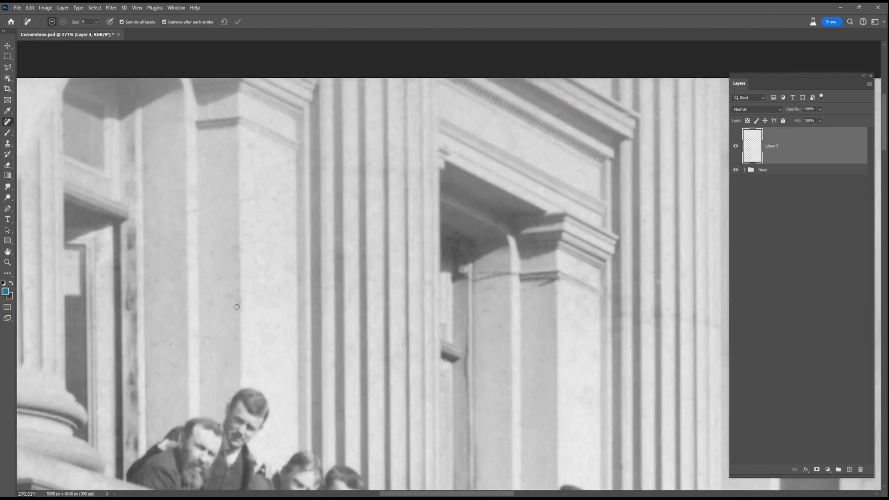
# Continue removing blemishes with the Remove tool on the stone columns and the wide pilaster of the main building.
pyautogui.moveTo(237, 306); pyautogui.dragTo(97, 274)
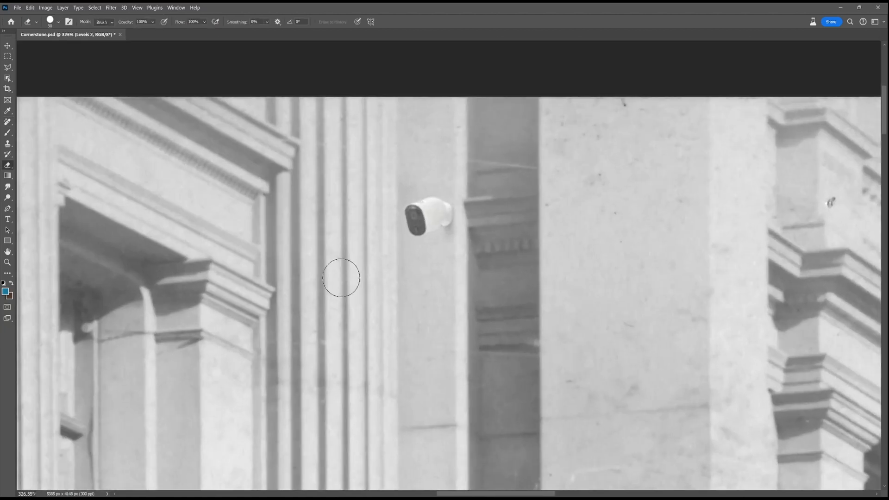
pyautogui.scroll(2, 342, 276)
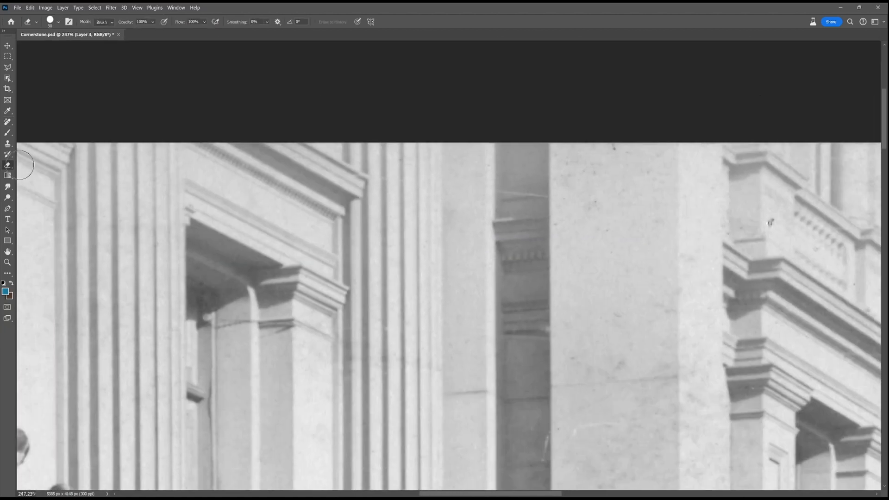
pyautogui.press('j')
pyautogui.moveTo(620, 354)
pyautogui.mouseDown()
pyautogui.moveTo(622, 362)
pyautogui.moveTo(578, 357)
pyautogui.mouseUp()
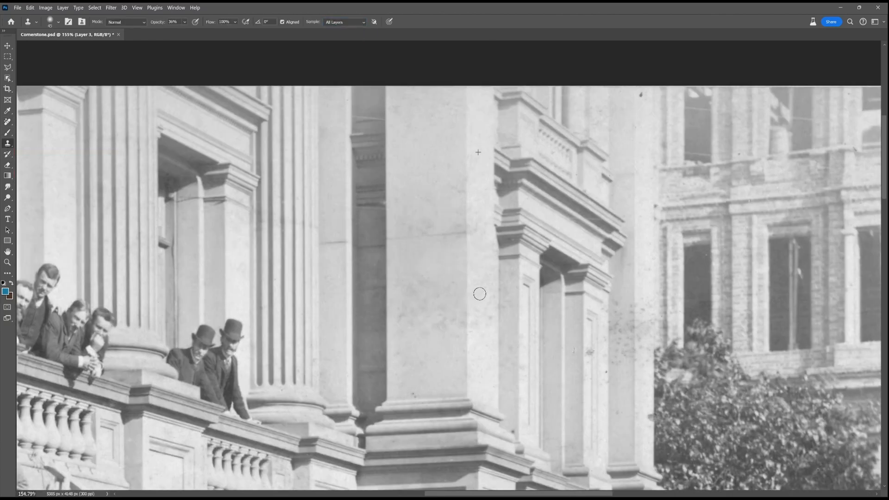
# Retouch the stained building corner with a smaller Clone Stamp at adjusted opacity, and remove the dark spot on the neighbouring pilaster.
pyautogui.press('[')
pyautogui.press('[')
pyautogui.press('[')
pyautogui.press('[')
pyautogui.press('j')
pyautogui.press('s')
pyautogui.click(185, 23)
pyautogui.moveTo(632, 301); pyautogui.dragTo(633, 342)
pyautogui.press('j')
pyautogui.click(589, 353)
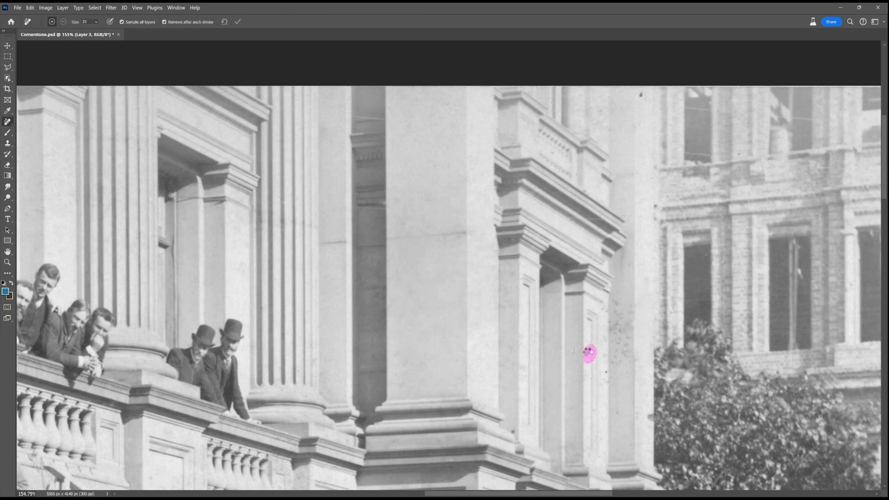
# Remove the remaining specks from the pilasters, window surround and building edge beside the tree using a smaller Remove brush.
pyautogui.scroll(4, 621, 408)
pyautogui.press('[')
pyautogui.press('[')
pyautogui.click(586, 326)
pyautogui.moveTo(620, 193); pyautogui.dragTo(618, 198)
pyautogui.moveTo(646, 160); pyautogui.dragTo(646, 233)
pyautogui.click(595, 230)
pyautogui.click(375, 461)
pyautogui.moveTo(685, 428); pyautogui.dragTo(695, 424)
pyautogui.moveTo(681, 447); pyautogui.dragTo(680, 457)
pyautogui.click(753, 189)
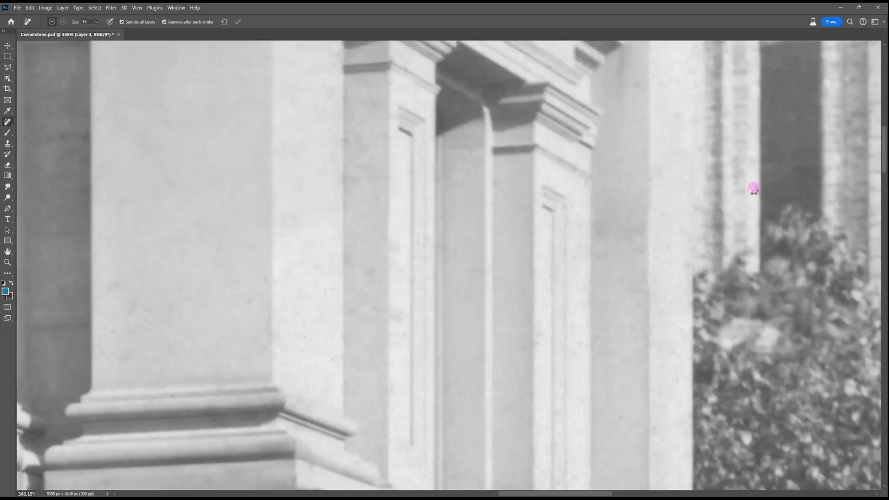
# Clear the last small marks from the column, recessed doorway and pilasters left of the tree with the Remove tool.
pyautogui.moveTo(463, 139); pyautogui.dragTo(425, 326)
pyautogui.click(337, 214)
pyautogui.moveTo(463, 115); pyautogui.dragTo(370, 417)
pyautogui.moveTo(602, 169); pyautogui.dragTo(459, 169)
pyautogui.moveTo(555, 278); pyautogui.dragTo(329, 194)
pyautogui.click(861, 123)
pyautogui.scroll(-3, 787, 346)
pyautogui.click(670, 466)
# Remove dust specks from the tall windows and brick walls of the building behind the trees.
pyautogui.click(785, 217)
pyautogui.moveTo(143, 169); pyautogui.dragTo(877, 170)
pyautogui.moveTo(787, 278); pyautogui.dragTo(484, 274)
pyautogui.click(585, 224)
pyautogui.click(414, 457)
pyautogui.moveTo(416, 417); pyautogui.dragTo(659, 220)
pyautogui.click(771, 363)
pyautogui.click(728, 436)
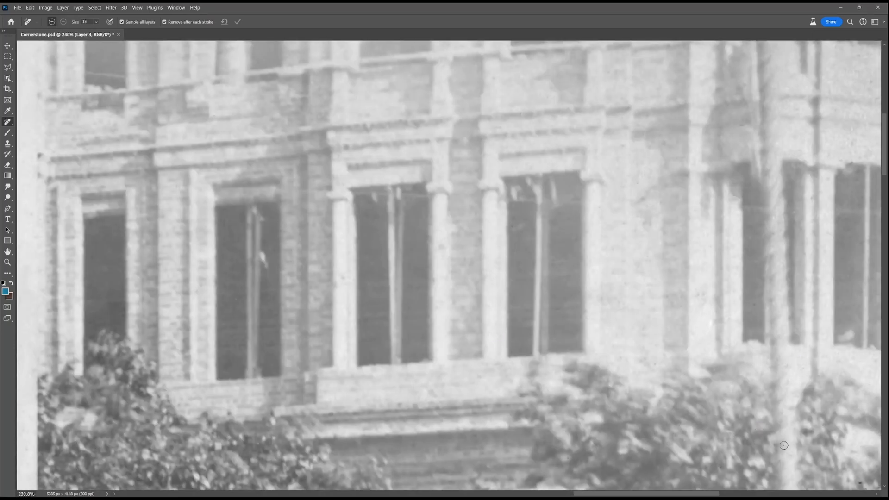
# Retouch the light blemishes around the blurred pole, the nearby window openings and the treetops.
pyautogui.scroll(-3, 603, 319)
pyautogui.scroll(-3, 782, 232)
pyautogui.moveTo(777, 416); pyautogui.dragTo(773, 252)
pyautogui.click(772, 258)
pyautogui.moveTo(231, 340); pyautogui.dragTo(555, 245)
pyautogui.scroll(7, 556, 246)
pyautogui.click(61, 149)
pyautogui.click(670, 340)
# Continue spotting small blemishes while working from the building facade towards the crowd.
pyautogui.click(450, 321)
pyautogui.moveTo(378, 382); pyautogui.dragTo(833, 384)
pyautogui.scroll(6, 417, 324)
pyautogui.click(469, 343)
pyautogui.moveTo(463, 254); pyautogui.dragTo(413, 403)
pyautogui.click(370, 422)
pyautogui.click(265, 179)
pyautogui.scroll(-6, 269, 93)
pyautogui.moveTo(200, 251)
pyautogui.mouseDown()
pyautogui.moveTo(283, 204)
pyautogui.moveTo(513, 193)
pyautogui.mouseUp()
# Remove specks from the upper crowd around the pale top hats and the man raising his hat, using a small Remove brush.
pyautogui.moveTo(367, 235); pyautogui.dragTo(354, 248)
pyautogui.moveTo(434, 374); pyautogui.dragTo(505, 355)
pyautogui.moveTo(675, 384); pyautogui.dragTo(554, 329)
pyautogui.click(468, 397)
pyautogui.moveTo(815, 359); pyautogui.dragTo(554, 362)
pyautogui.moveTo(859, 401); pyautogui.dragTo(637, 398)
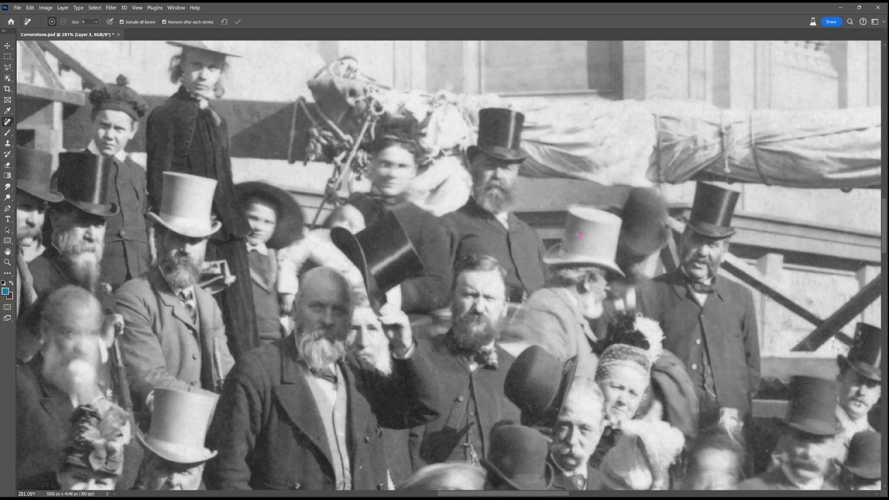
pyautogui.moveTo(509, 461); pyautogui.dragTo(367, 349)
pyautogui.click(246, 432)
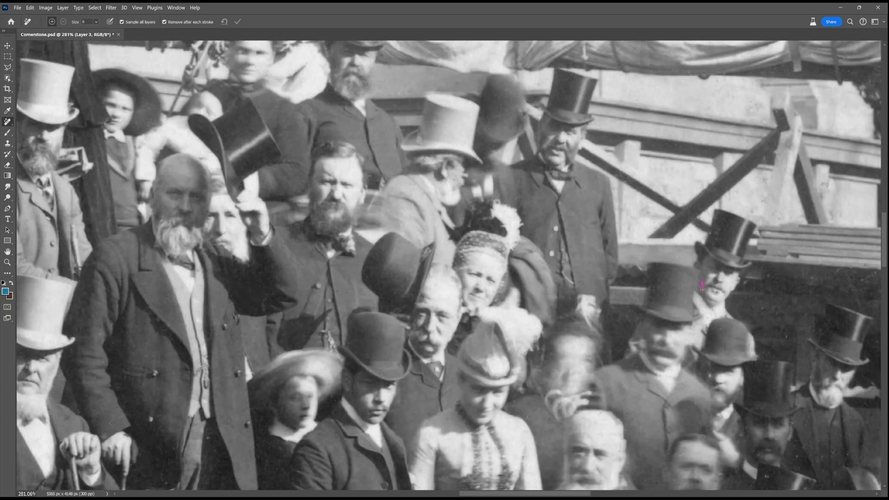
# Clean blemishes from the timber braces beside the crowd and the dark foliage above the rolled canvas.
pyautogui.moveTo(799, 379); pyautogui.dragTo(664, 376)
pyautogui.moveTo(842, 110); pyautogui.dragTo(670, 145)
pyautogui.moveTo(676, 124); pyautogui.dragTo(667, 142)
pyautogui.moveTo(710, 315); pyautogui.dragTo(538, 328)
pyautogui.moveTo(827, 319); pyautogui.dragTo(588, 301)
pyautogui.moveTo(678, 196); pyautogui.dragTo(295, 200)
pyautogui.click(565, 49)
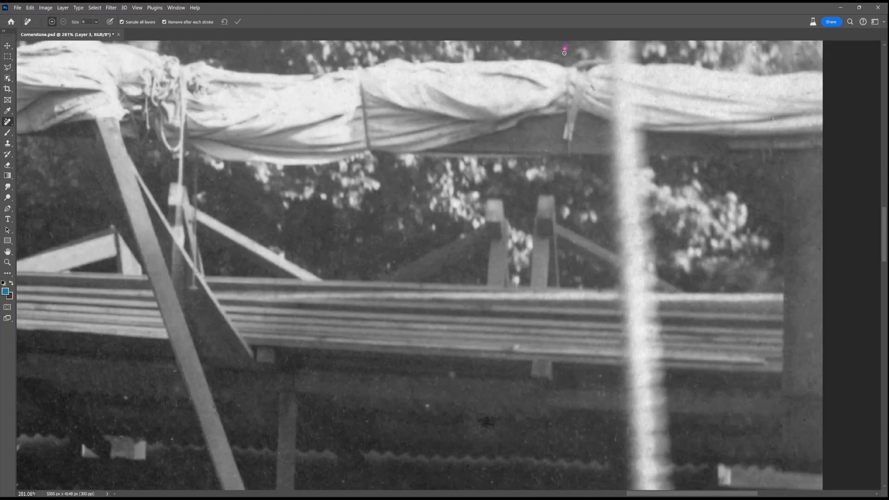
# Remove the white specks from the dark shed area beneath the stacked boards.
pyautogui.moveTo(480, 420); pyautogui.dragTo(492, 423)
pyautogui.click(526, 437)
pyautogui.click(451, 374)
pyautogui.scroll(-2, 621, 416)
pyautogui.moveTo(621, 481); pyautogui.dragTo(676, 379)
pyautogui.scroll(5, 676, 379)
pyautogui.click(315, 258)
pyautogui.moveTo(447, 222); pyautogui.dragTo(448, 213)
# Spot out dust in the dark background and among the men standing near the blurred pole.
pyautogui.moveTo(663, 251); pyautogui.dragTo(742, 79)
pyautogui.moveTo(510, 238); pyautogui.dragTo(516, 259)
pyautogui.click(362, 256)
pyautogui.click(240, 214)
pyautogui.moveTo(335, 215)
pyautogui.mouseDown()
pyautogui.moveTo(341, 202)
pyautogui.moveTo(348, 248)
pyautogui.mouseUp()
pyautogui.click(95, 344)
pyautogui.click(188, 398)
pyautogui.click(45, 347)
pyautogui.moveTo(494, 446); pyautogui.dragTo(530, 278)
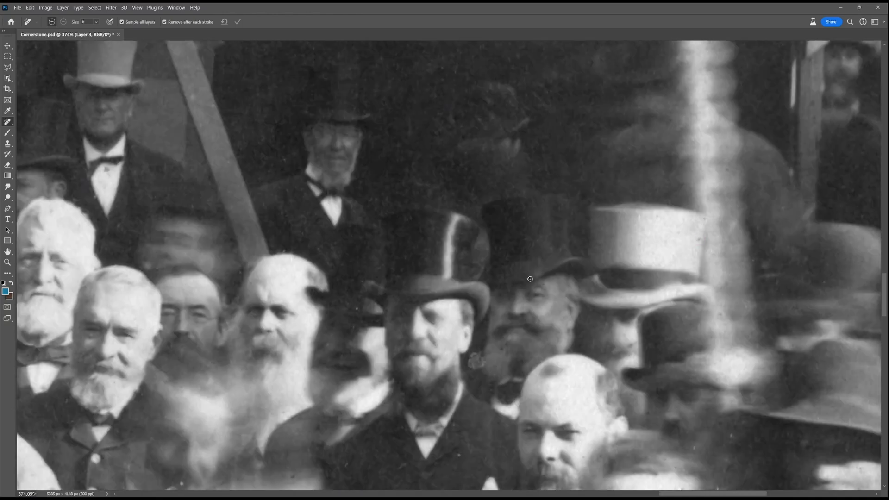
# Remove specks around the bearded men in top hats and the balding man in front of them.
pyautogui.moveTo(477, 359); pyautogui.dragTo(469, 329)
pyautogui.click(589, 336)
pyautogui.click(641, 389)
pyautogui.moveTo(648, 324); pyautogui.dragTo(436, 327)
pyautogui.moveTo(562, 253); pyautogui.dragTo(559, 264)
pyautogui.moveTo(523, 416); pyautogui.dragTo(599, 217)
pyautogui.moveTo(549, 427); pyautogui.dragTo(555, 428)
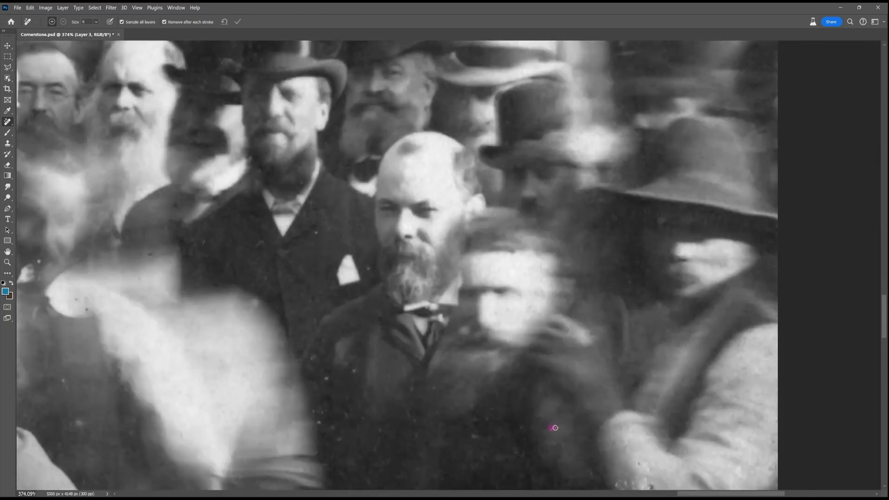
# Clean the white dust from the dark coats of the bearded men and around the blurred pale figure beside them.
pyautogui.moveTo(283, 241); pyautogui.dragTo(393, 349)
pyautogui.click(374, 352)
pyautogui.click(290, 333)
pyautogui.moveTo(523, 416); pyautogui.dragTo(445, 244)
pyautogui.click(628, 390)
pyautogui.moveTo(706, 391)
pyautogui.mouseDown()
pyautogui.moveTo(663, 374)
pyautogui.moveTo(516, 269)
pyautogui.mouseUp()
pyautogui.moveTo(520, 443); pyautogui.dragTo(523, 447)
pyautogui.moveTo(271, 447); pyautogui.dragTo(272, 454)
pyautogui.moveTo(187, 279); pyautogui.dragTo(303, 399)
pyautogui.click(175, 420)
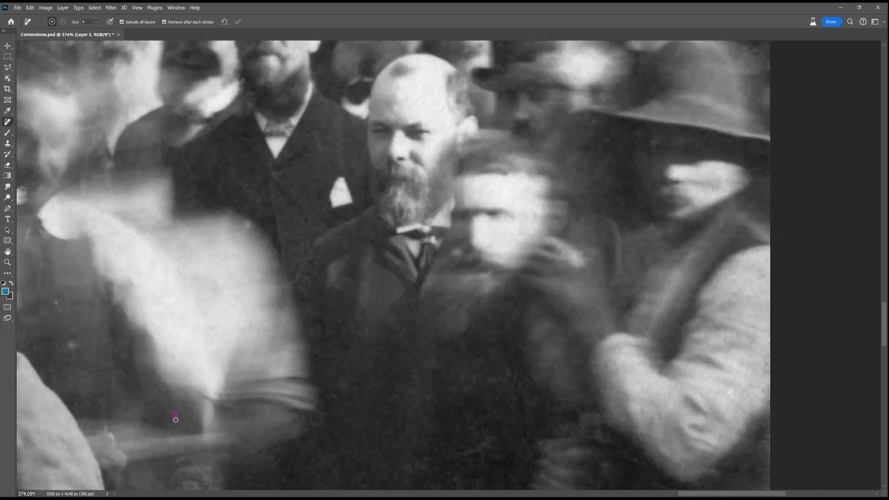
# Remove dust from the dark clothing at the photo's right edge and the shadowed area beside the seated man's arm.
pyautogui.moveTo(185, 403); pyautogui.dragTo(490, 306)
pyautogui.moveTo(578, 445); pyautogui.dragTo(435, 123)
pyautogui.scroll(1, 464, 341)
pyautogui.moveTo(338, 262); pyautogui.dragTo(361, 282)
pyautogui.moveTo(490, 192); pyautogui.dragTo(494, 249)
pyautogui.moveTo(567, 243); pyautogui.dragTo(581, 280)
pyautogui.moveTo(571, 416); pyautogui.dragTo(597, 420)
pyautogui.click(352, 390)
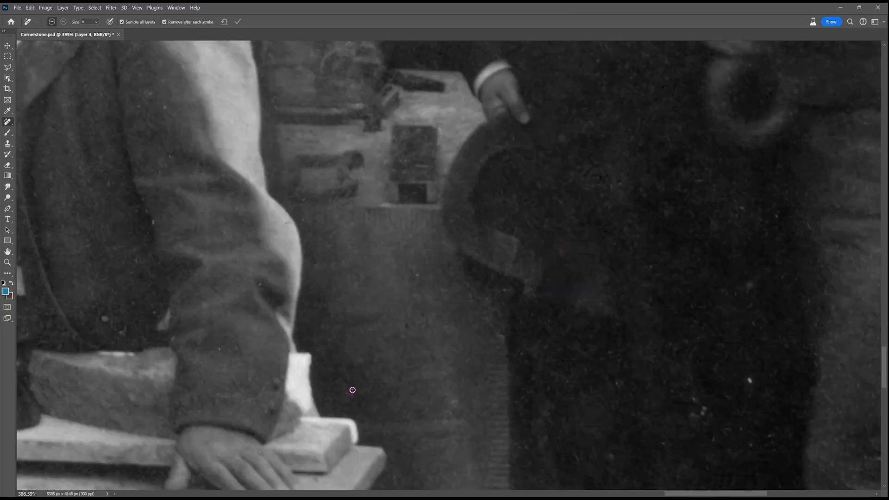
# Remove the light specks from the dark trousers, the hat held at the man's side and the ground below.
pyautogui.moveTo(445, 241); pyautogui.dragTo(430, 94)
pyautogui.moveTo(380, 323); pyautogui.dragTo(383, 342)
pyautogui.moveTo(756, 288); pyautogui.dragTo(761, 310)
pyautogui.click(735, 141)
pyautogui.moveTo(640, 463); pyautogui.dragTo(590, 344)
pyautogui.moveTo(531, 384); pyautogui.dragTo(535, 391)
pyautogui.moveTo(742, 362); pyautogui.dragTo(743, 355)
pyautogui.moveTo(694, 407); pyautogui.dragTo(535, 278)
pyautogui.click(648, 394)
pyautogui.moveTo(722, 434); pyautogui.dragTo(709, 277)
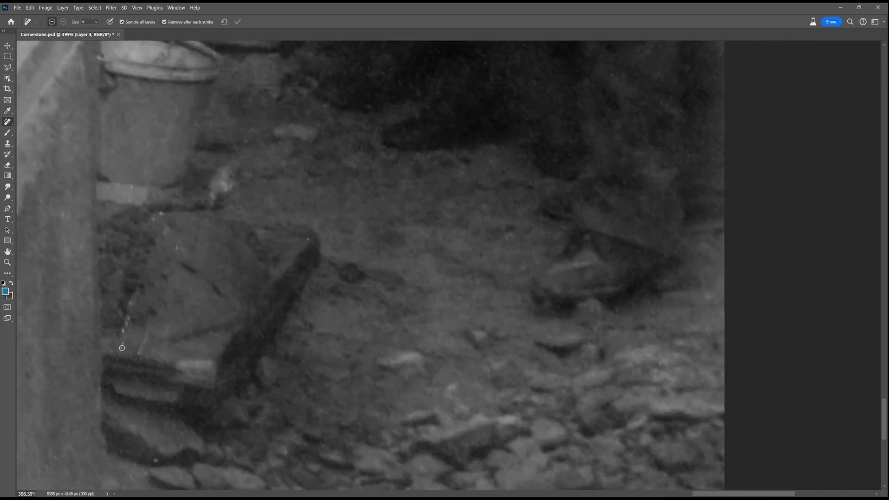
# Retouch the white marks along the stone slab and around the bucket beside the platform.
pyautogui.moveTo(122, 348); pyautogui.dragTo(254, 112)
pyautogui.moveTo(295, 92); pyautogui.dragTo(294, 116)
pyautogui.moveTo(299, 175)
pyautogui.mouseDown()
pyautogui.moveTo(500, 236)
pyautogui.moveTo(704, 431)
pyautogui.mouseUp()
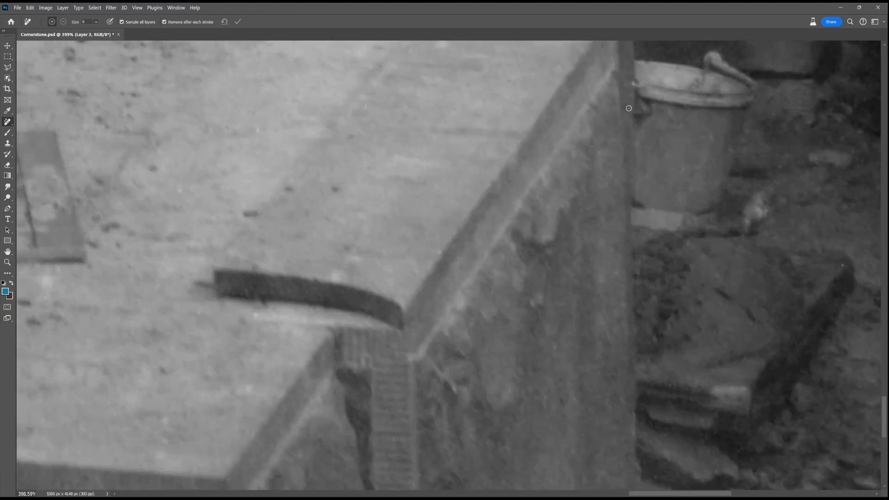
pyautogui.moveTo(711, 156); pyautogui.dragTo(641, 316)
pyautogui.click(754, 152)
# Remove specks from the platform's corner supports and the right part of its front face.
pyautogui.moveTo(260, 417); pyautogui.dragTo(647, 277)
pyautogui.moveTo(563, 392); pyautogui.dragTo(565, 399)
pyautogui.click(473, 468)
pyautogui.moveTo(378, 435)
pyautogui.mouseDown()
pyautogui.moveTo(606, 373)
pyautogui.moveTo(554, 234)
pyautogui.mouseUp()
pyautogui.moveTo(262, 339); pyautogui.dragTo(272, 356)
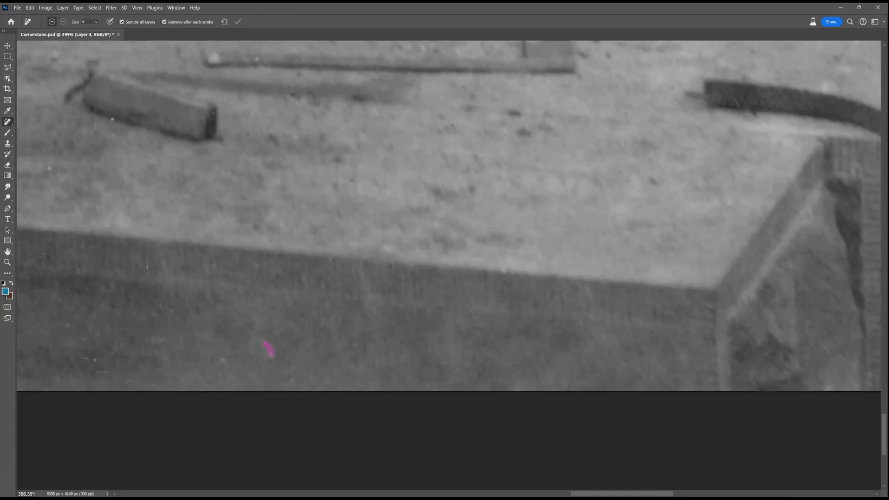
# Clean the scattered dust along the platform's front face and the floor near the short wooden offcut.
pyautogui.moveTo(143, 265); pyautogui.dragTo(342, 307)
pyautogui.moveTo(210, 363); pyautogui.dragTo(216, 369)
pyautogui.moveTo(197, 291); pyautogui.dragTo(576, 304)
pyautogui.moveTo(323, 277); pyautogui.dragTo(321, 282)
pyautogui.click(252, 339)
pyautogui.click(229, 156)
pyautogui.click(56, 196)
pyautogui.moveTo(80, 408); pyautogui.dragTo(103, 399)
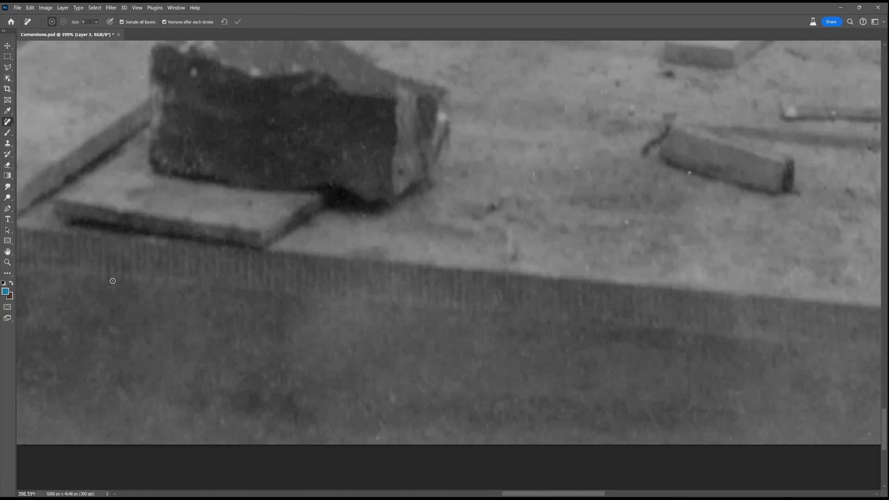
# Remove blemishes below the dark stone block and on the sloping planks above the rubble.
pyautogui.moveTo(112, 281); pyautogui.dragTo(505, 284)
pyautogui.click(311, 425)
pyautogui.moveTo(303, 398); pyautogui.dragTo(590, 428)
pyautogui.moveTo(319, 335); pyautogui.dragTo(588, 273)
pyautogui.moveTo(285, 129); pyautogui.dragTo(297, 134)
pyautogui.click(220, 115)
pyautogui.moveTo(220, 116); pyautogui.dragTo(498, 145)
pyautogui.moveTo(420, 124); pyautogui.dragTo(421, 132)
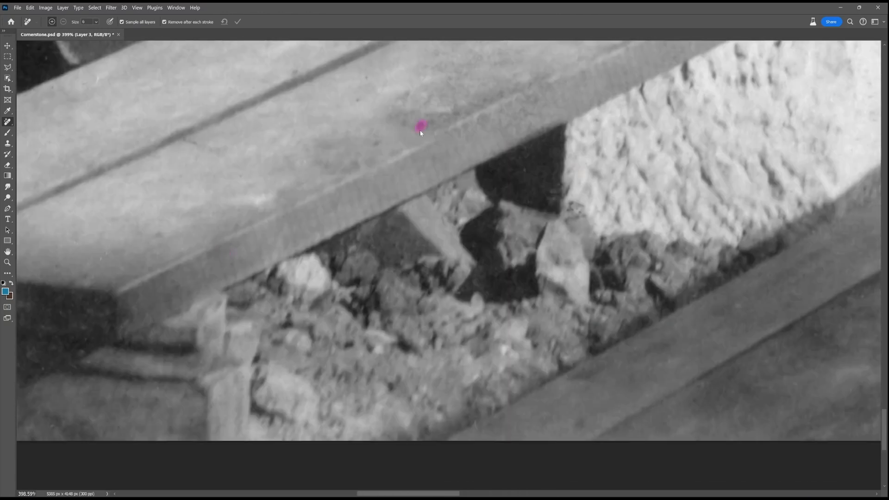
# Spot out dust on the planks and rubble at the photo's lower edge and up towards the benches.
pyautogui.moveTo(204, 393); pyautogui.dragTo(528, 408)
pyautogui.scroll(-5, 528, 408)
pyautogui.click(410, 365)
pyautogui.scroll(5, 584, 312)
pyautogui.moveTo(584, 208); pyautogui.dragTo(188, 375)
pyautogui.moveTo(123, 242)
pyautogui.mouseDown()
pyautogui.moveTo(126, 258)
pyautogui.moveTo(355, 304)
pyautogui.mouseUp()
pyautogui.moveTo(261, 231); pyautogui.dragTo(310, 206)
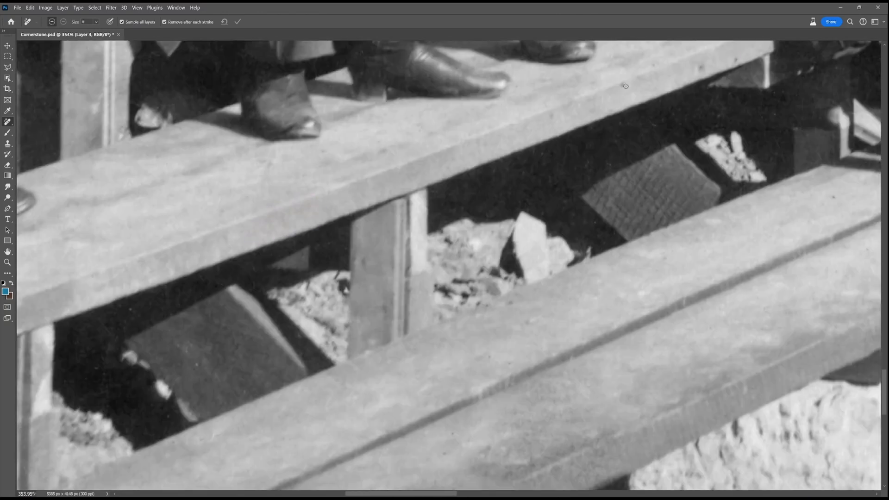
# Remove specks from the bench planks below the shoes and the open platform floor beside the dark stone block.
pyautogui.moveTo(727, 351); pyautogui.dragTo(329, 340)
pyautogui.moveTo(805, 203); pyautogui.dragTo(346, 265)
pyautogui.moveTo(521, 240); pyautogui.dragTo(216, 134)
pyautogui.click(221, 324)
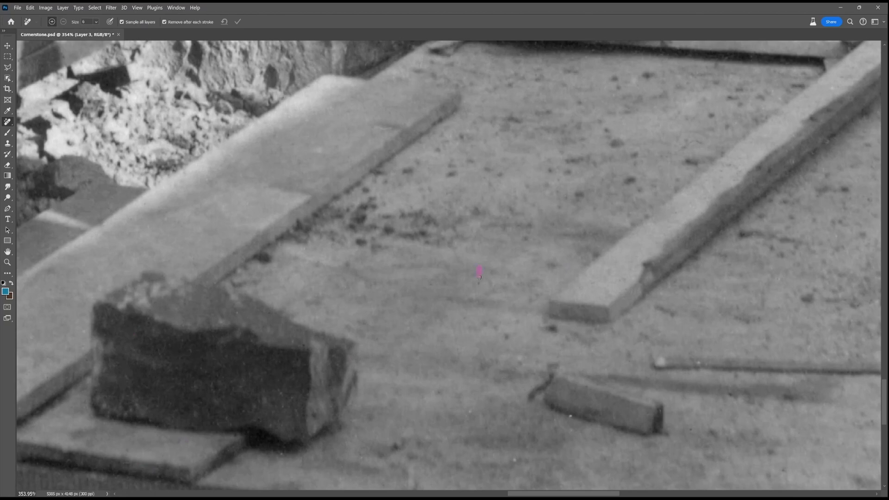
pyautogui.moveTo(479, 277); pyautogui.dragTo(479, 283)
# Clean the platform floor around the wooden offcut and long beam, and the front of the pale cut stone.
pyautogui.moveTo(569, 430); pyautogui.dragTo(464, 390)
pyautogui.click(628, 353)
pyautogui.moveTo(818, 442); pyautogui.dragTo(481, 419)
pyautogui.moveTo(616, 222); pyautogui.dragTo(554, 347)
pyautogui.moveTo(464, 255); pyautogui.dragTo(554, 361)
pyautogui.moveTo(557, 326); pyautogui.dragTo(858, 461)
pyautogui.click(443, 191)
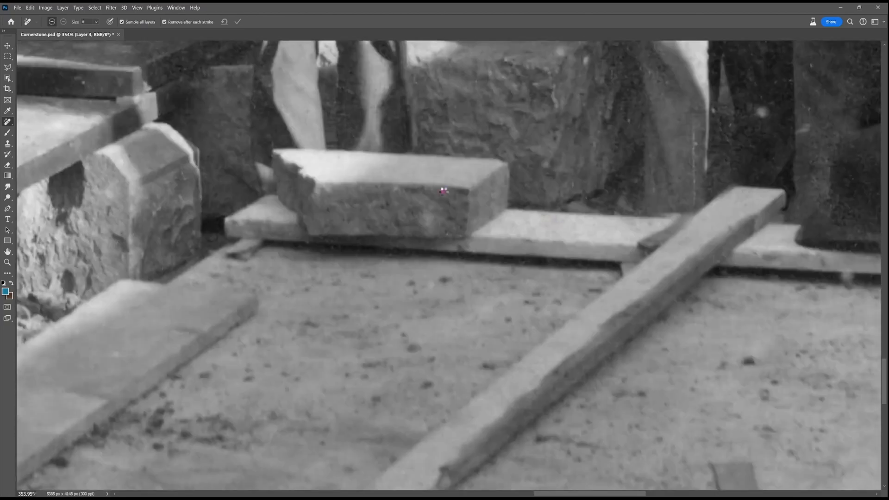
# Remove small blemishes around the dark hat beside the man raising his top hat.
pyautogui.moveTo(324, 232); pyautogui.dragTo(757, 380)
pyautogui.scroll(-3, 510, 185)
pyautogui.moveTo(462, 139); pyautogui.dragTo(509, 440)
pyautogui.scroll(4, 852, 333)
pyautogui.moveTo(787, 348); pyautogui.dragTo(212, 234)
pyautogui.click(663, 247)
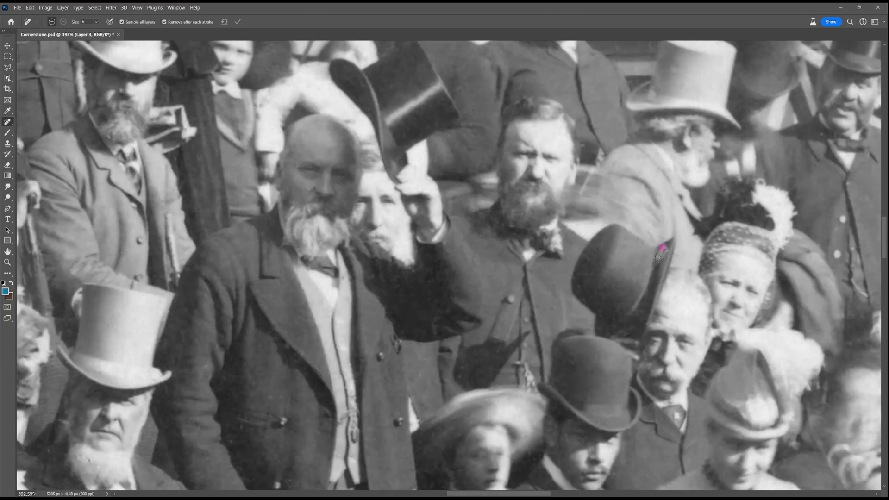
# Spot out specks among the women in hats and the bearded men in the middle of the crowd.
pyautogui.moveTo(694, 273); pyautogui.dragTo(449, 319)
pyautogui.moveTo(621, 453); pyautogui.dragTo(535, 310)
pyautogui.click(553, 387)
pyautogui.moveTo(782, 370); pyautogui.dragTo(648, 319)
pyautogui.click(664, 321)
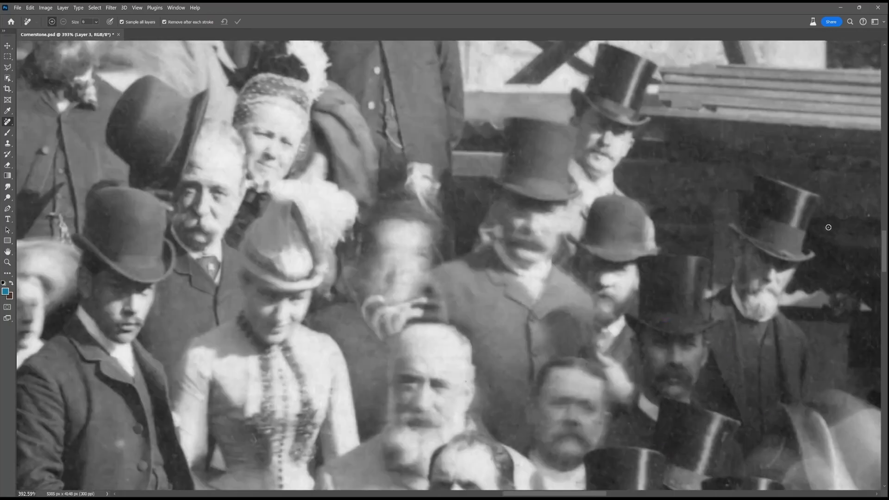
# Remove specks from the dark timber background around the top-hatted men and from the coat of the man with the pocket handkerchief.
pyautogui.moveTo(828, 227); pyautogui.dragTo(444, 172)
pyautogui.click(630, 103)
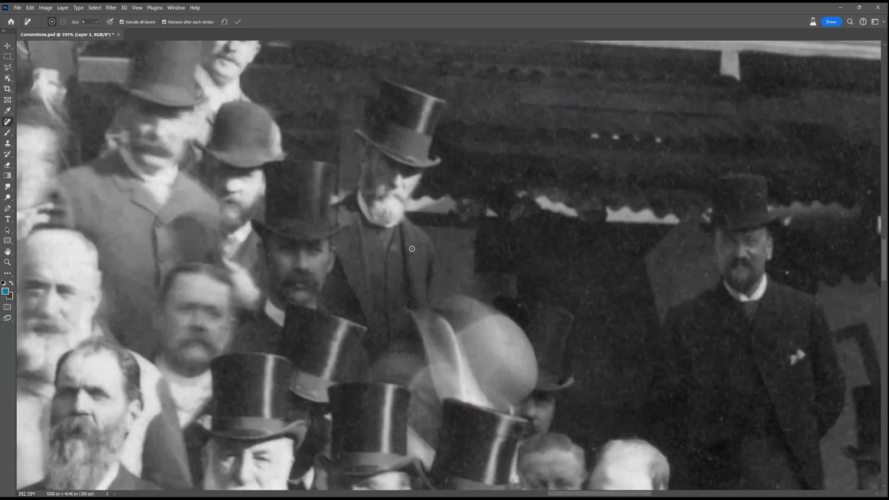
pyautogui.moveTo(589, 442); pyautogui.dragTo(311, 429)
pyautogui.click(512, 256)
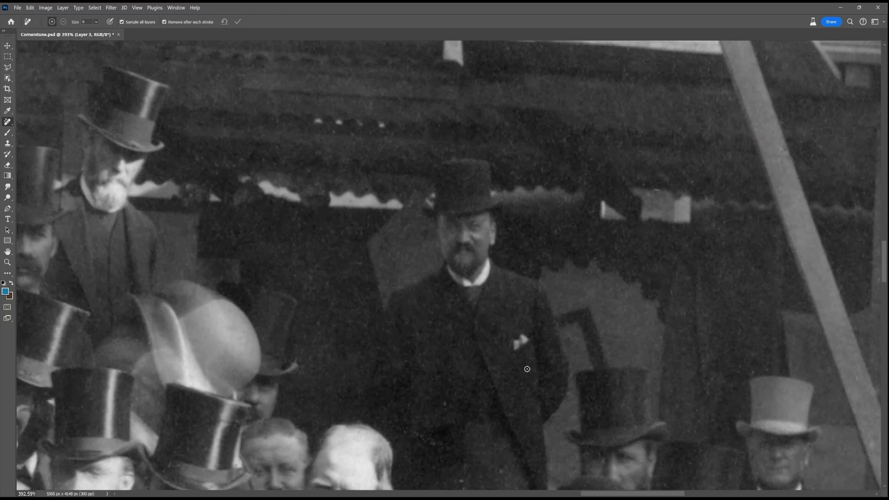
pyautogui.moveTo(509, 462); pyautogui.dragTo(347, 368)
pyautogui.moveTo(339, 378); pyautogui.dragTo(344, 375)
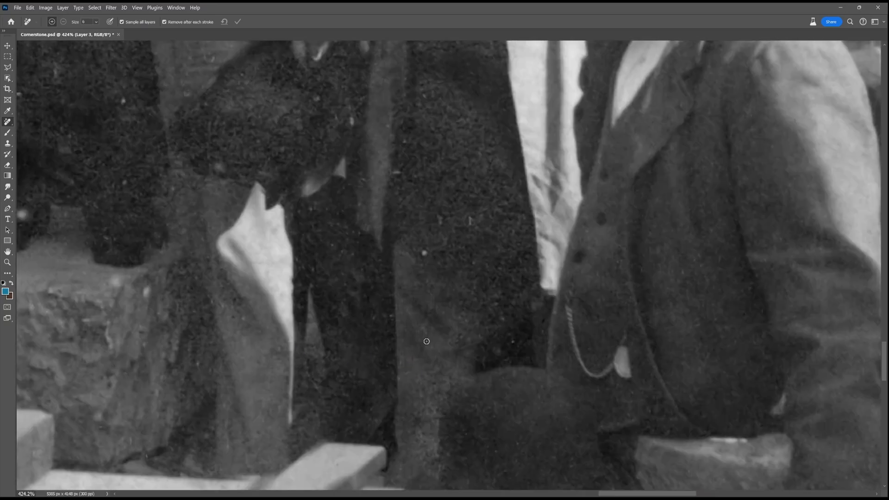
# Spot out dust on the dark coats above the rough stone block and on the white-haired man's open jacket.
pyautogui.moveTo(644, 167); pyautogui.dragTo(651, 393)
pyautogui.moveTo(273, 231); pyautogui.dragTo(343, 365)
pyautogui.moveTo(326, 325); pyautogui.dragTo(328, 337)
pyautogui.moveTo(394, 259); pyautogui.dragTo(372, 339)
pyautogui.moveTo(412, 185); pyautogui.dragTo(406, 325)
pyautogui.moveTo(405, 321); pyautogui.dragTo(405, 310)
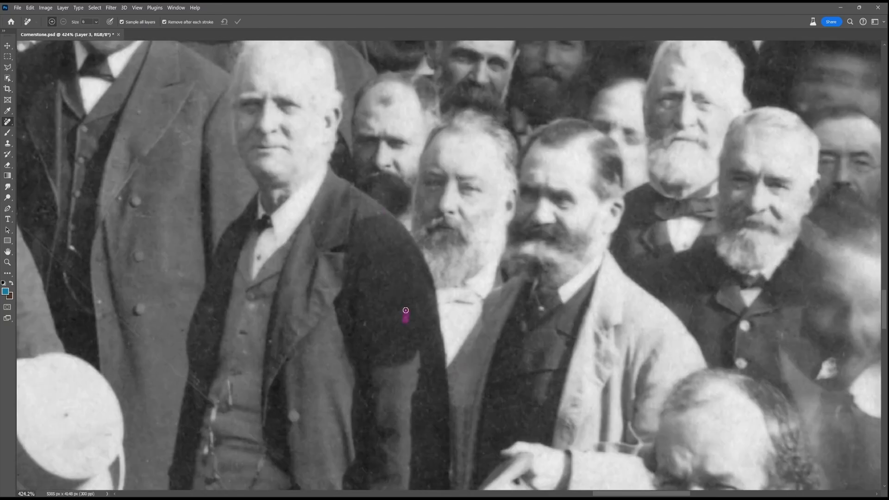
# Clean specks from the dark coats beside the held pale top hats and from the tall top-hatted man's waistcoat.
pyautogui.moveTo(245, 353); pyautogui.dragTo(473, 291)
pyautogui.moveTo(472, 291); pyautogui.dragTo(476, 291)
pyautogui.moveTo(370, 393); pyautogui.dragTo(376, 187)
pyautogui.moveTo(603, 420); pyautogui.dragTo(607, 424)
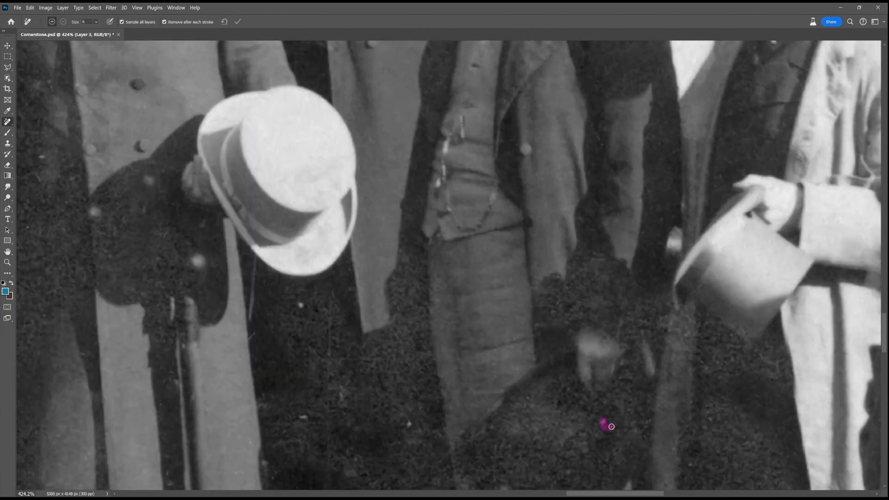
pyautogui.moveTo(300, 304); pyautogui.dragTo(234, 165)
pyautogui.moveTo(342, 278); pyautogui.dragTo(342, 285)
pyautogui.scroll(-5, 341, 282)
pyautogui.moveTo(375, 320); pyautogui.dragTo(474, 419)
pyautogui.moveTo(476, 94); pyautogui.dragTo(481, 273)
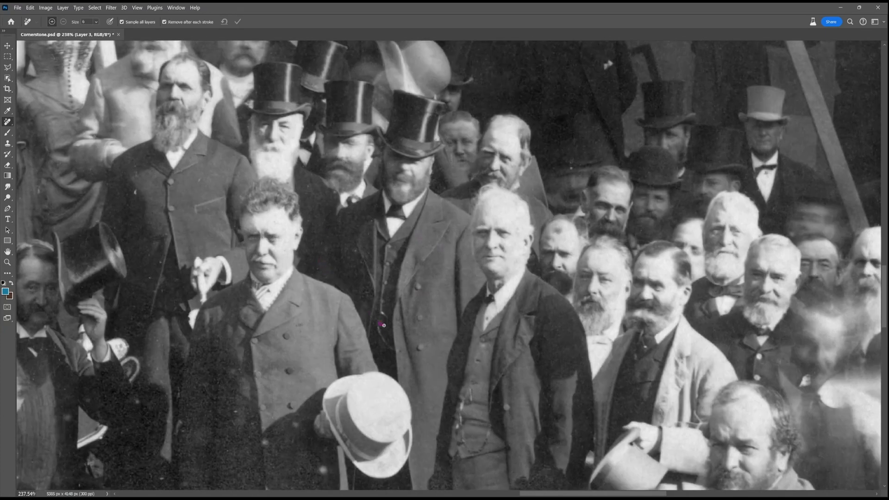
# Remove blemishes around the man bending forward, his blurred hat, and the dark coat of the seated bearded man.
pyautogui.scroll(4, 384, 325)
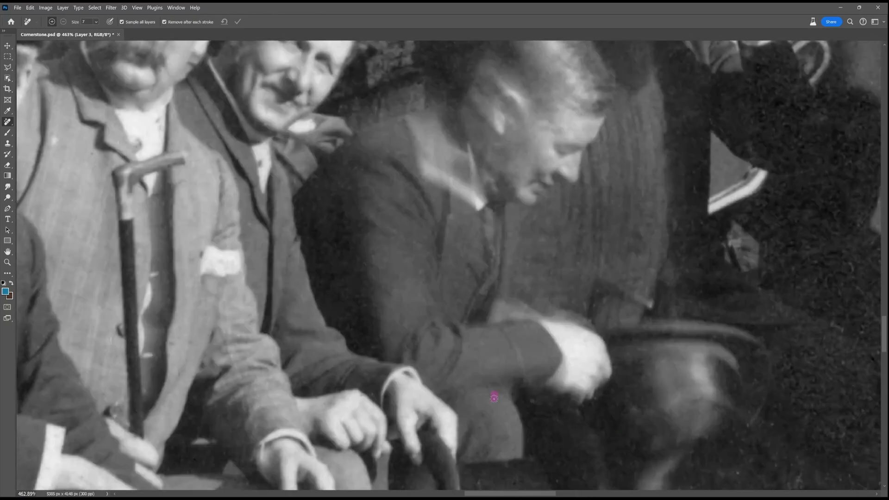
pyautogui.scroll(-3, 493, 450)
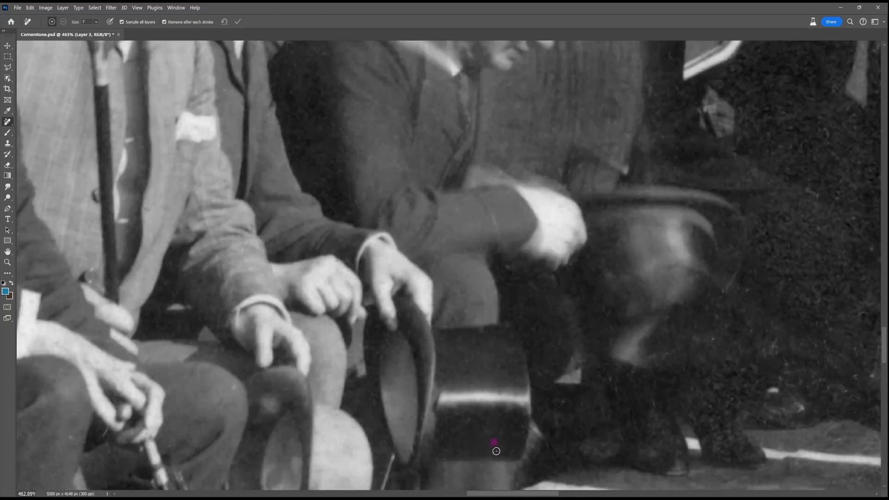
pyautogui.scroll(3, 347, 252)
pyautogui.moveTo(322, 156); pyautogui.dragTo(426, 311)
pyautogui.moveTo(375, 183); pyautogui.dragTo(375, 168)
pyautogui.moveTo(278, 394); pyautogui.dragTo(382, 190)
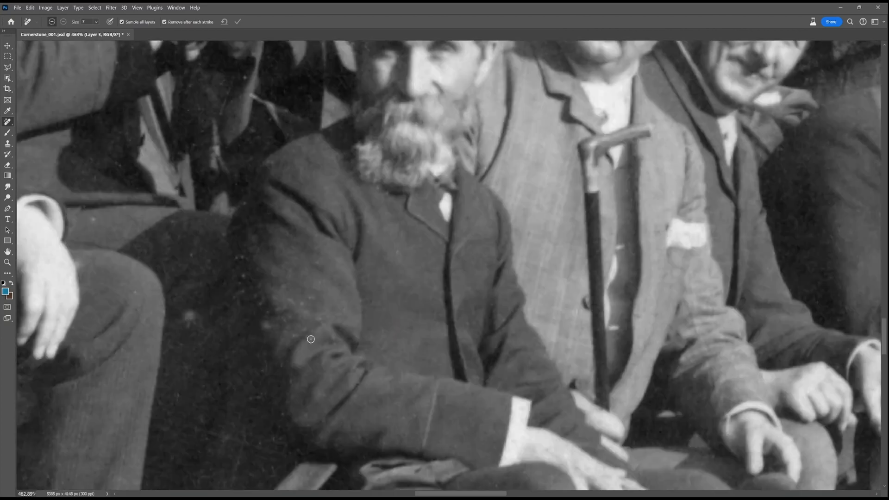
pyautogui.scroll(-5, 292, 376)
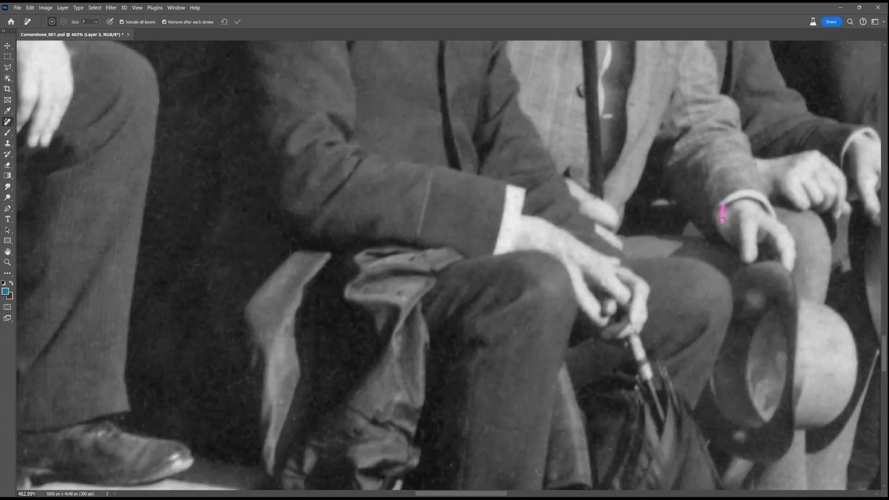
# Retouch small marks around the seated men's hands and knees and the dark gaps between their legs.
pyautogui.moveTo(722, 221); pyautogui.dragTo(594, 163)
pyautogui.click(781, 249)
pyautogui.moveTo(463, 370); pyautogui.dragTo(613, 202)
pyautogui.moveTo(230, 236); pyautogui.dragTo(243, 236)
pyautogui.moveTo(324, 138); pyautogui.dragTo(414, 409)
pyautogui.moveTo(324, 139); pyautogui.dragTo(413, 409)
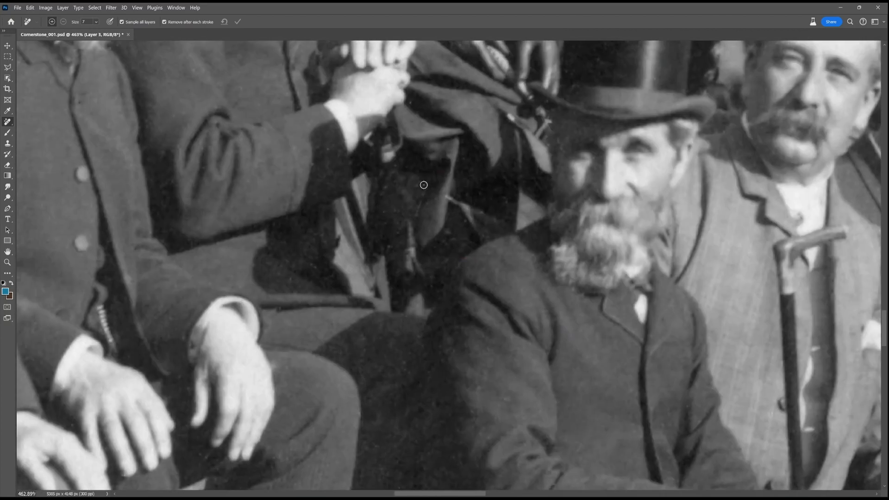
# Spot out blemishes around the women in dark bonnets and the dark background between them.
pyautogui.moveTo(423, 185); pyautogui.dragTo(578, 469)
pyautogui.moveTo(737, 256); pyautogui.dragTo(504, 436)
pyautogui.moveTo(479, 213)
pyautogui.mouseDown()
pyautogui.moveTo(220, 208)
pyautogui.moveTo(127, 277)
pyautogui.mouseUp()
pyautogui.click(666, 240)
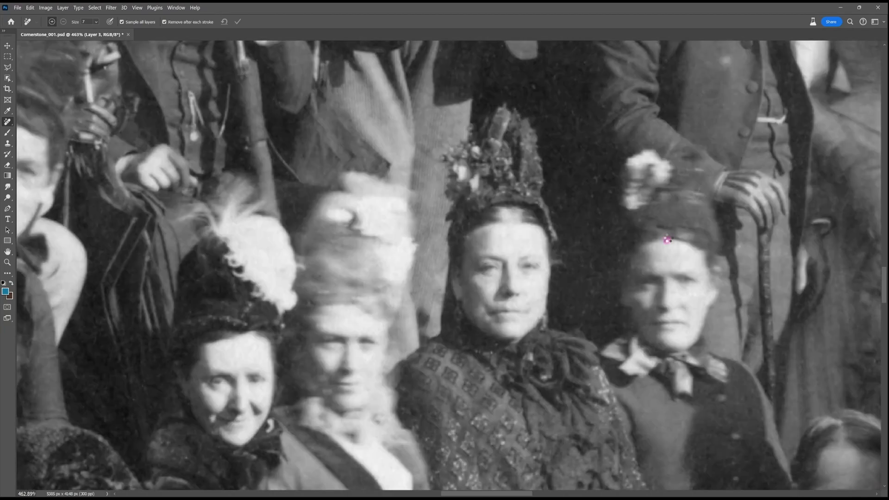
pyautogui.click(597, 276)
pyautogui.moveTo(597, 232); pyautogui.dragTo(540, 346)
pyautogui.click(645, 341)
pyautogui.click(669, 179)
# Clean specks around the woman in the flowered hat, the man in the pale top hat, and their neighbours.
pyautogui.moveTo(491, 185); pyautogui.dragTo(537, 451)
pyautogui.moveTo(341, 254); pyautogui.dragTo(657, 293)
pyautogui.click(373, 462)
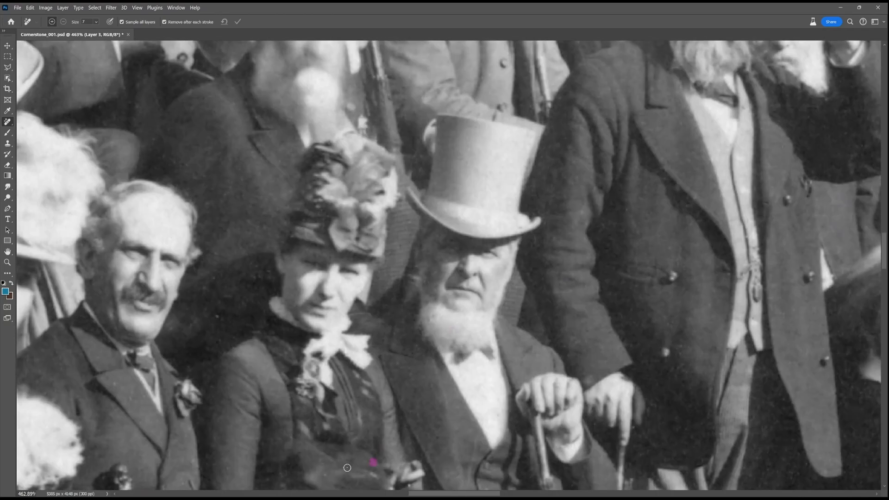
pyautogui.moveTo(157, 252); pyautogui.dragTo(797, 259)
pyautogui.moveTo(694, 231); pyautogui.dragTo(266, 322)
pyautogui.moveTo(643, 328); pyautogui.dragTo(369, 258)
pyautogui.click(513, 226)
pyautogui.moveTo(602, 185); pyautogui.dragTo(390, 355)
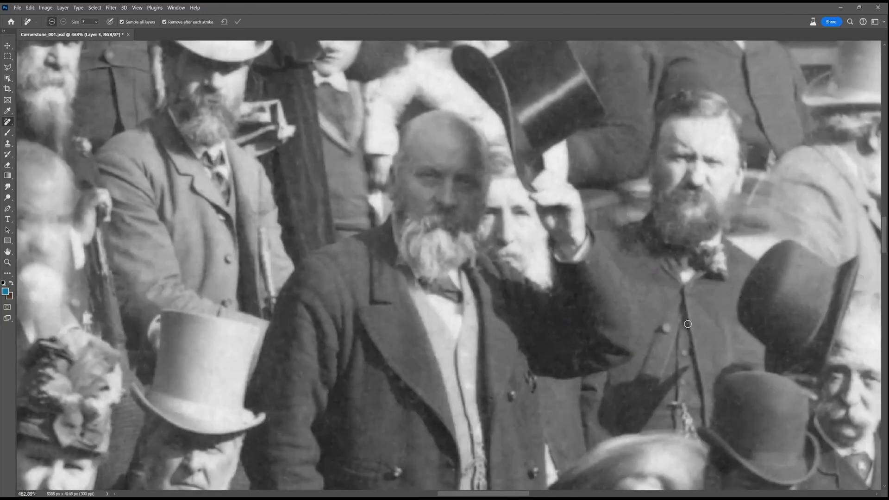
# Remove marks around the bald bearded man raising his hat and the bearded man with the bow tie beside him.
pyautogui.moveTo(687, 324); pyautogui.dragTo(509, 115)
pyautogui.moveTo(350, 339); pyautogui.dragTo(363, 346)
pyautogui.moveTo(648, 417); pyautogui.dragTo(532, 139)
pyautogui.moveTo(562, 183); pyautogui.dragTo(558, 204)
pyautogui.click(596, 258)
pyautogui.moveTo(674, 476); pyautogui.dragTo(558, 328)
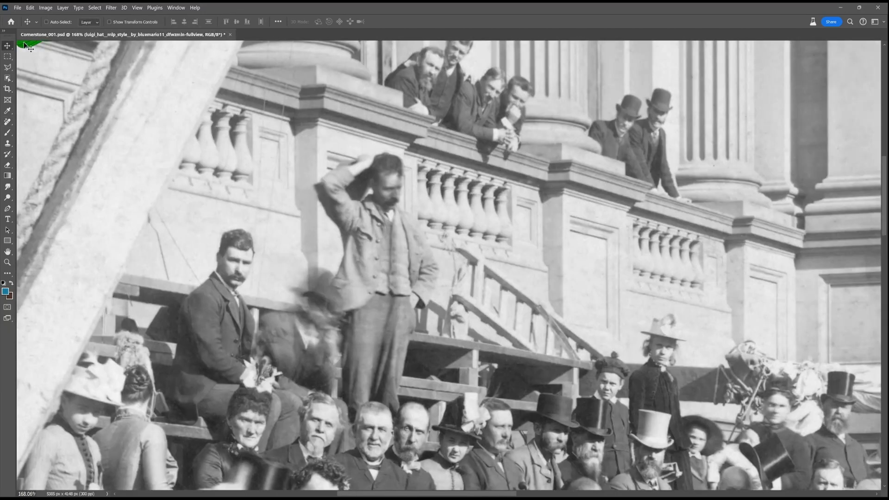
# Try placing the green hat image on the head of the man standing on the timber stand.
pyautogui.moveTo(29, 47); pyautogui.dragTo(384, 185)
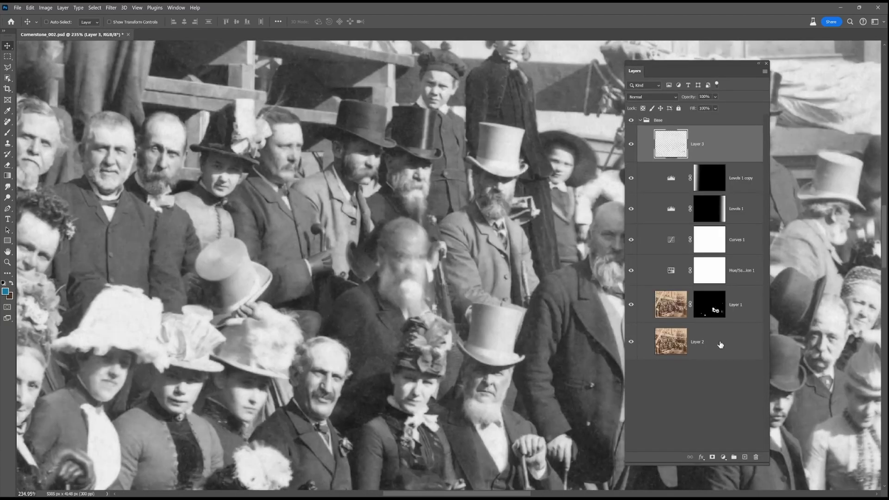
# Duplicate all layers in the Base group, merge the copies into one layer, and place it above the collapsed group.
pyautogui.keyDown('shift'); pyautogui.click(720, 344); pyautogui.keyUp('shift')
pyautogui.moveTo(717, 347); pyautogui.dragTo(745, 455)
pyautogui.rightClick(720, 234)
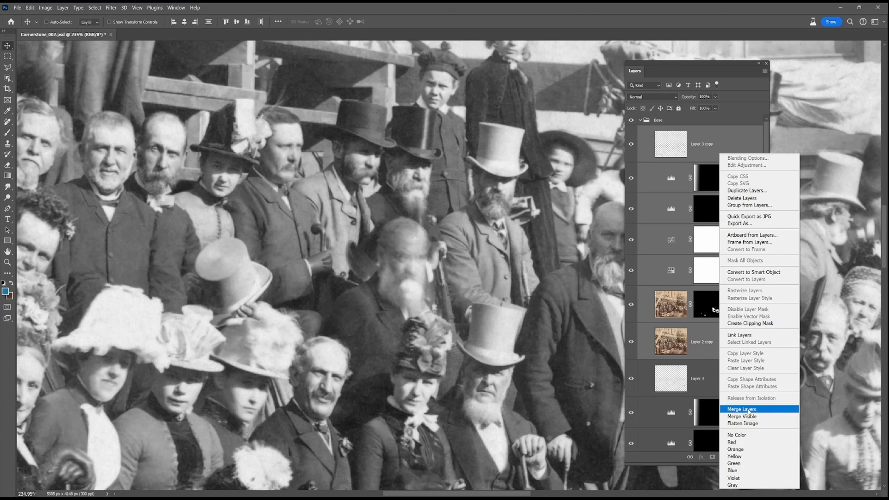
pyautogui.click(762, 409)
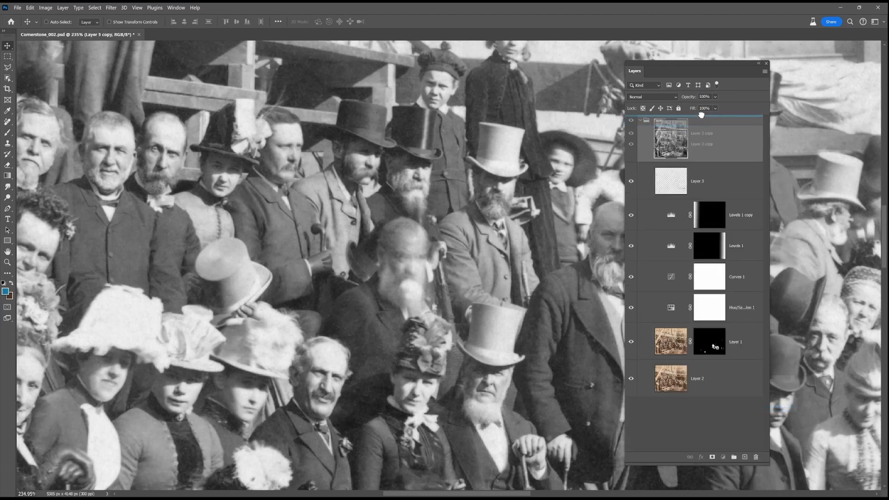
pyautogui.click(641, 158)
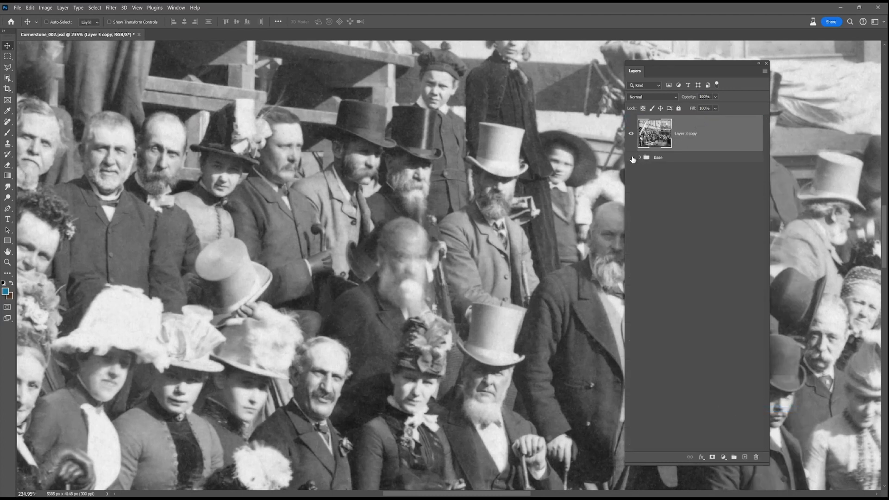
# Open the merged layer in Topaz Photo AI from the filters for noise removal and face recovery.
pyautogui.click(630, 134)
pyautogui.click(111, 7)
pyautogui.click(217, 197)
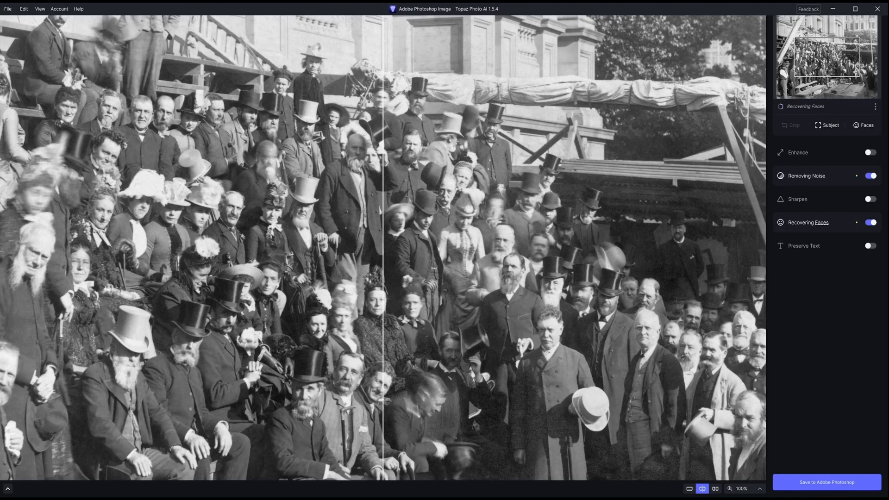
# Compare the original and enhanced crowd in split view, inspecting the faces at 100%, 200% and 400% zoom.
pyautogui.moveTo(818, 224)
pyautogui.moveTo(818, 56)
pyautogui.mouseDown()
pyautogui.moveTo(825, 69)
pyautogui.moveTo(824, 59)
pyautogui.mouseUp()
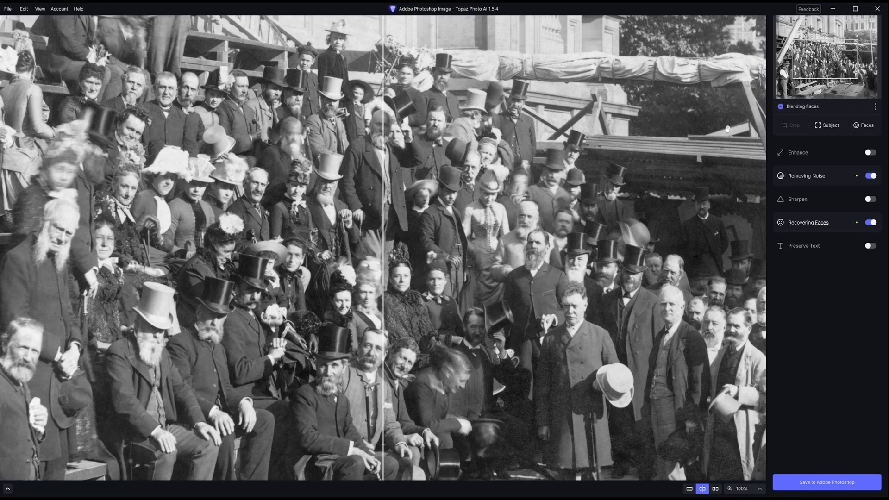
pyautogui.moveTo(378, 306); pyautogui.dragTo(78, 298)
pyautogui.moveTo(259, 314); pyautogui.dragTo(449, 354)
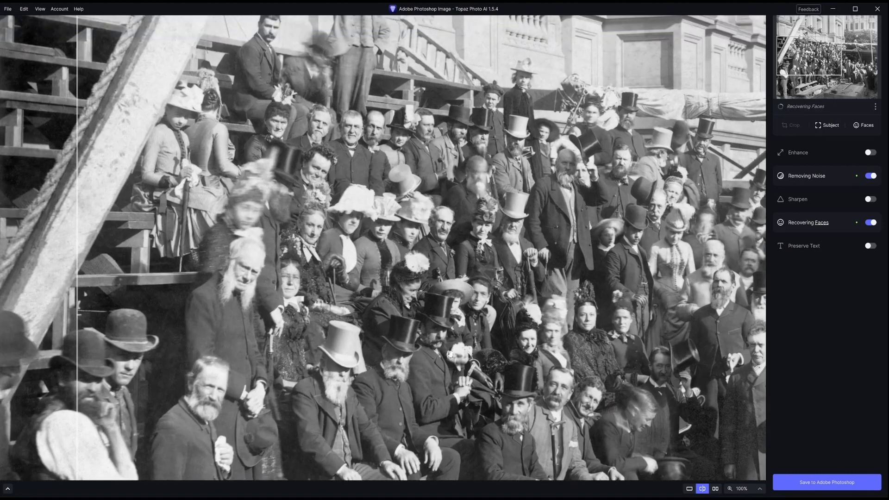
pyautogui.click(751, 489)
pyautogui.click(754, 454)
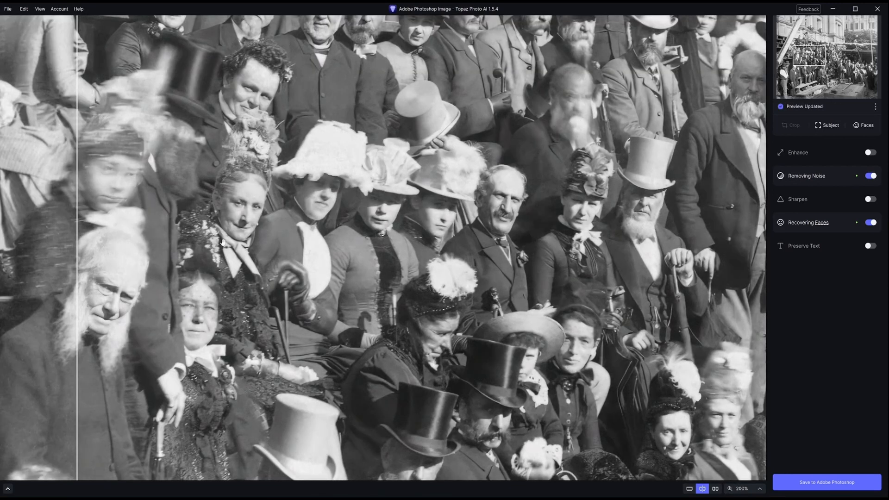
pyautogui.moveTo(78, 230); pyautogui.dragTo(202, 228)
pyautogui.moveTo(331, 153); pyautogui.dragTo(491, 300)
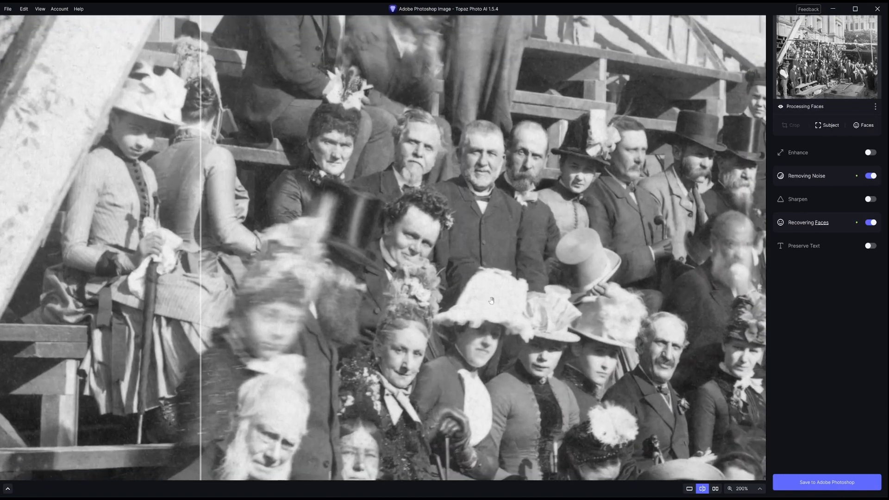
pyautogui.click(751, 489)
pyautogui.click(749, 461)
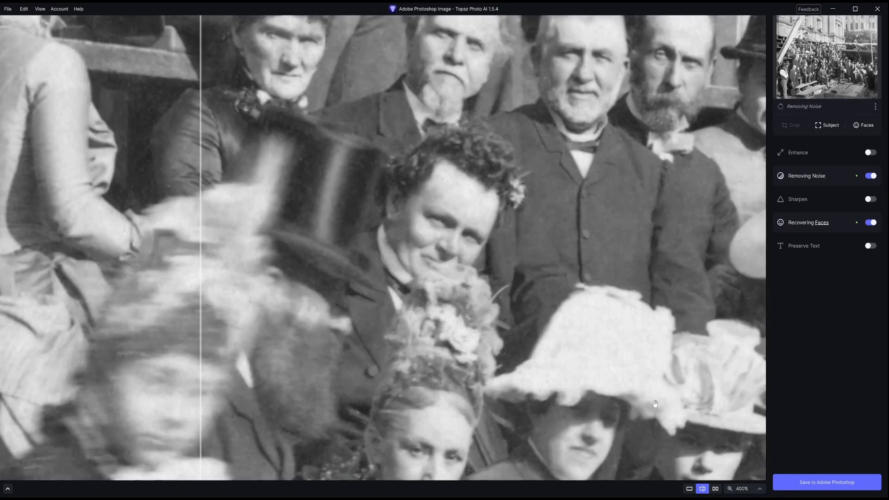
# Examine the enhanced faces and clothing at 400%, moving the before/after divider across the women in hats and the top-hatted men.
pyautogui.moveTo(655, 403); pyautogui.dragTo(581, 320)
pyautogui.moveTo(200, 243); pyautogui.dragTo(327, 250)
pyautogui.moveTo(429, 243); pyautogui.dragTo(303, 238)
pyautogui.moveTo(404, 163); pyautogui.dragTo(345, 374)
pyautogui.moveTo(304, 264); pyautogui.dragTo(209, 241)
pyautogui.moveTo(351, 241); pyautogui.dragTo(185, 215)
pyautogui.moveTo(500, 171); pyautogui.dragTo(447, 301)
pyautogui.moveTo(721, 252); pyautogui.dragTo(670, 243)
pyautogui.moveTo(603, 283); pyautogui.dragTo(249, 184)
pyautogui.moveTo(671, 210); pyautogui.dragTo(337, 250)
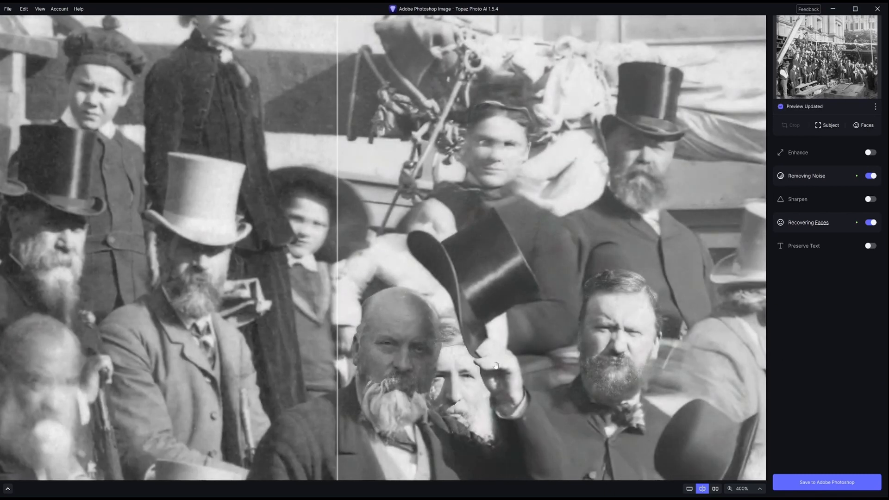
# Inspect the face recovery down to the child in the wide-brimmed hat at 800%, comparing both sides of the divider.
pyautogui.moveTo(463, 435); pyautogui.dragTo(384, 20)
pyautogui.moveTo(579, 296); pyautogui.dragTo(391, 305)
pyautogui.moveTo(581, 329); pyautogui.dragTo(447, 295)
pyautogui.moveTo(329, 252); pyautogui.dragTo(123, 241)
pyautogui.moveTo(201, 241); pyautogui.dragTo(415, 343)
pyautogui.scroll(1, 379, 312)
pyautogui.moveTo(387, 370); pyautogui.dragTo(428, 291)
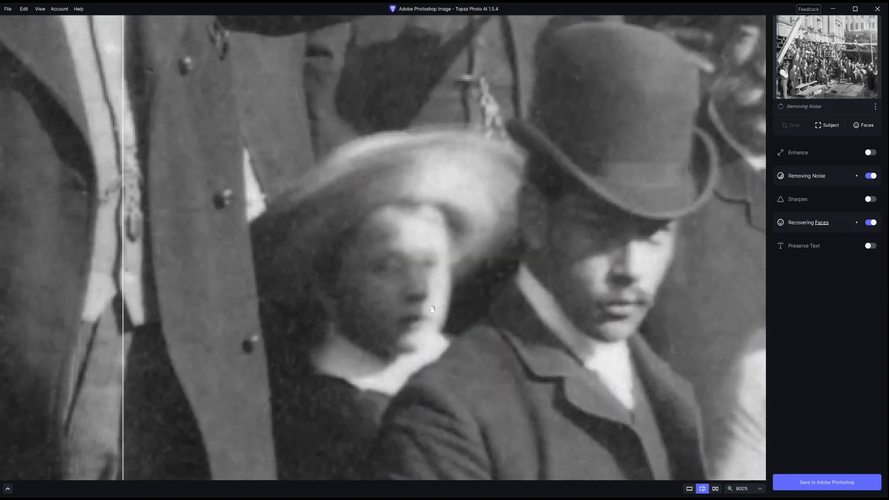
pyautogui.moveTo(124, 306); pyautogui.dragTo(292, 323)
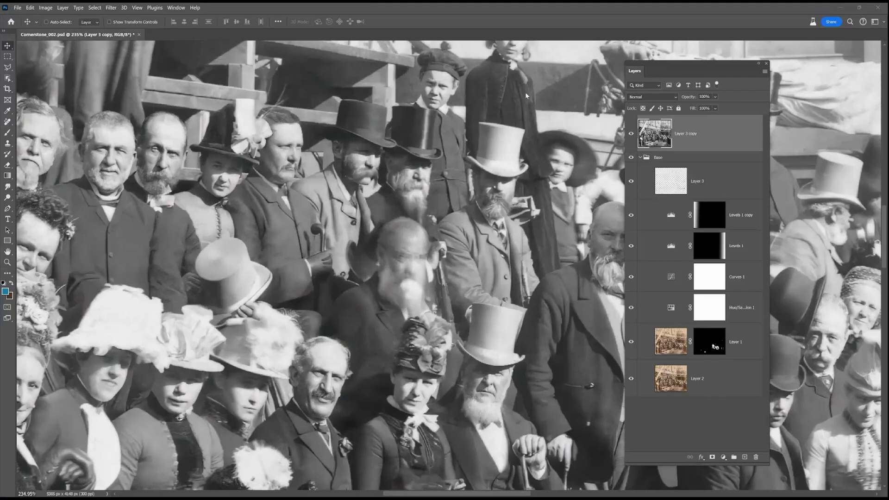
# Back in Photoshop, duplicate and merge the Base group's layers again, placing the merged copy between the enhanced layer and the group.
pyautogui.click(709, 183)
pyautogui.keyDown('shift'); pyautogui.click(720, 386); pyautogui.keyUp('shift')
pyautogui.moveTo(720, 386); pyautogui.dragTo(744, 456)
pyautogui.rightClick(720, 182)
pyautogui.click(743, 417)
pyautogui.moveTo(700, 182); pyautogui.dragTo(691, 151)
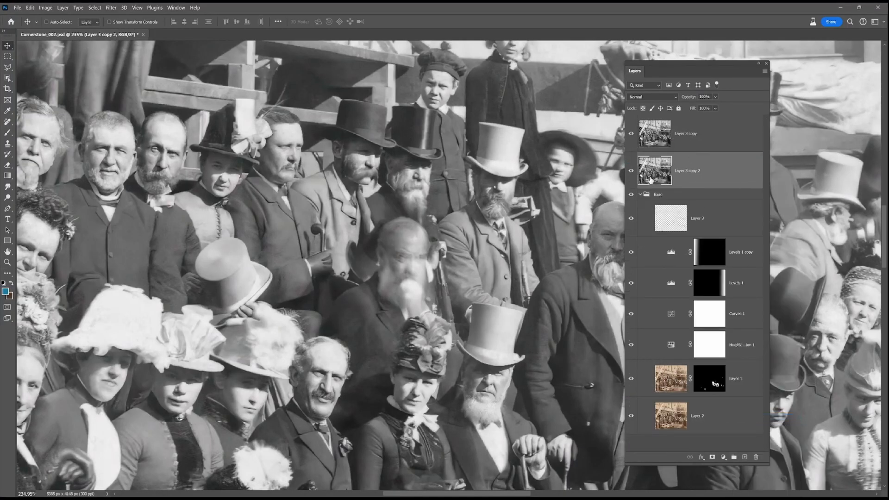
# Collapse and hide the Base group, and rename the enhanced top layer "Topaz".
pyautogui.click(639, 194)
pyautogui.click(631, 194)
pyautogui.doubleClick(685, 134)
pyautogui.write('Topaz')
pyautogui.press('Return')
# Toggle the Topaz layer's visibility to compare the faces of the central standing group with and without enhancement.
pyautogui.click(631, 134)
pyautogui.click(631, 135)
pyautogui.moveTo(574, 315); pyautogui.dragTo(308, 157)
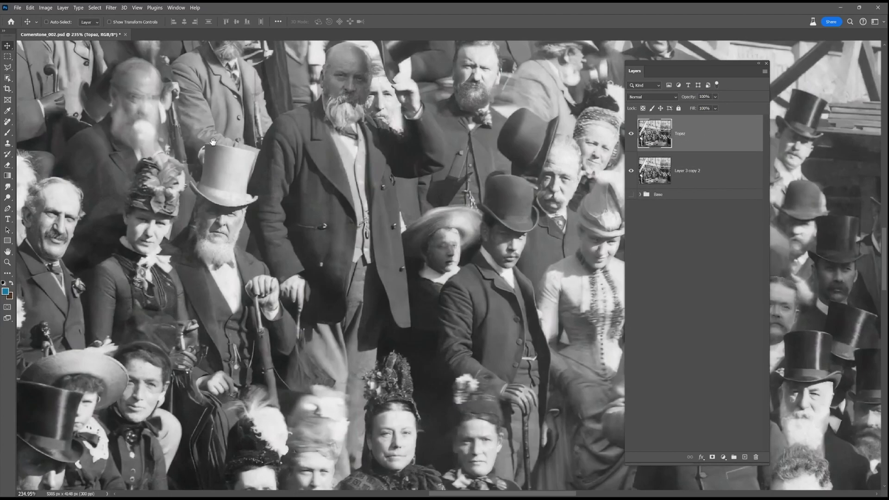
pyautogui.moveTo(602, 259); pyautogui.dragTo(425, 227)
pyautogui.click(631, 135)
pyautogui.click(631, 135)
pyautogui.click(631, 135)
pyautogui.click(631, 135)
pyautogui.click(631, 134)
# Compare the Topaz layer on and off over the white-haired man and the bearded men beside him at close zoom.
pyautogui.moveTo(589, 391); pyautogui.dragTo(42, 164)
pyautogui.click(631, 135)
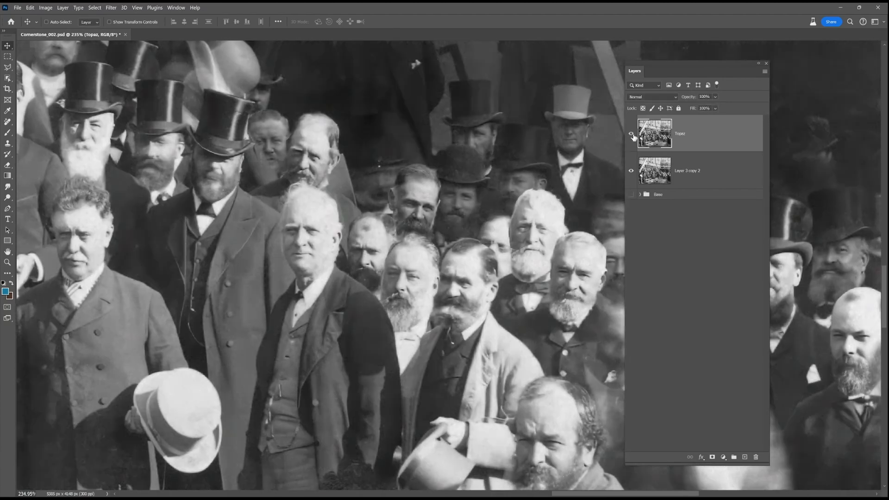
pyautogui.scroll(5, 390, 243)
pyautogui.moveTo(311, 190); pyautogui.dragTo(480, 197)
pyautogui.moveTo(699, 67); pyautogui.dragTo(752, 0)
pyautogui.hotkey('ctrl', ',')
pyautogui.hotkey('ctrl', ',')
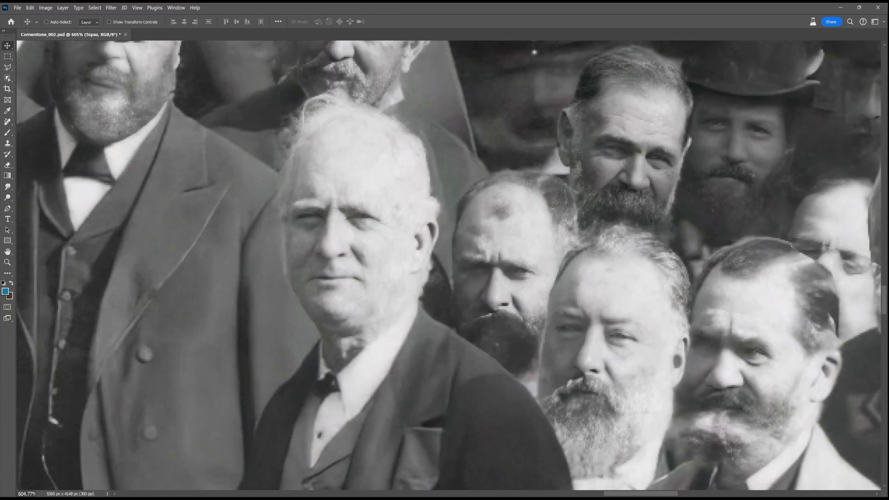
# Lower the Topaz layer's opacity to 23% and check the blend across the crowd.
pyautogui.press('F7')
pyautogui.click(674, 136)
pyautogui.moveTo(663, 147); pyautogui.dragTo(655, 149)
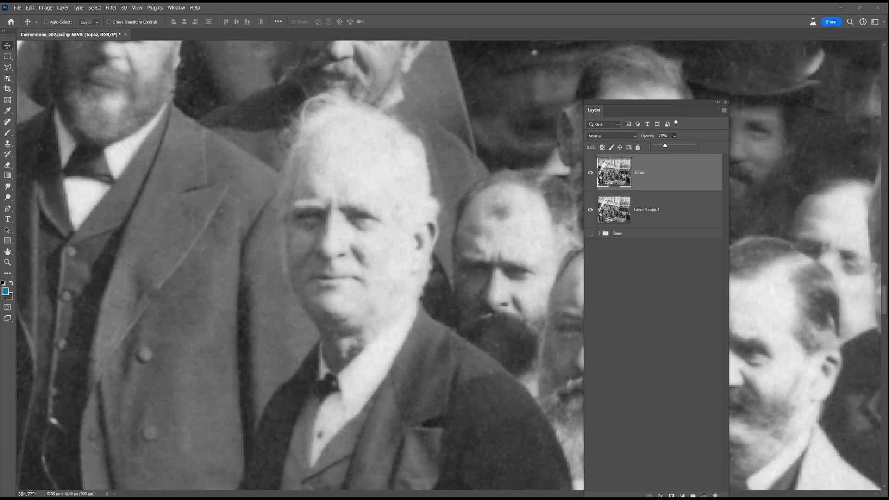
pyautogui.scroll(-5, 443, 225)
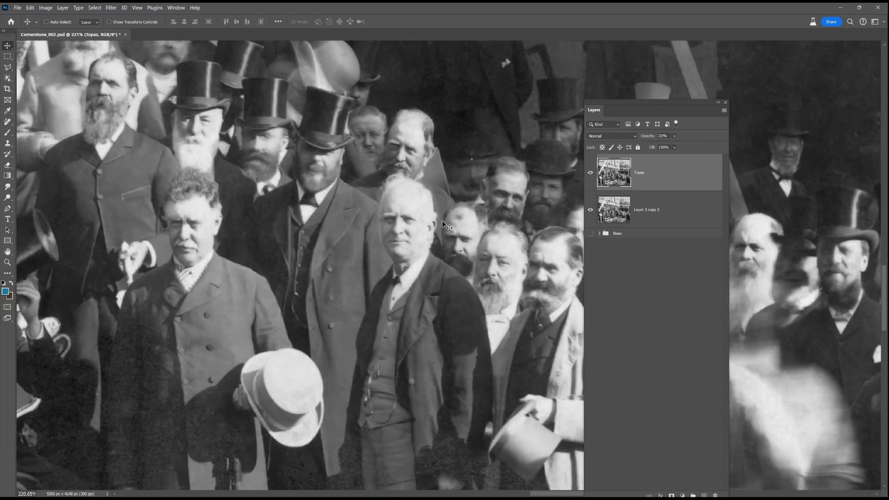
pyautogui.moveTo(442, 225); pyautogui.dragTo(503, 236)
pyautogui.moveTo(169, 309); pyautogui.dragTo(411, 337)
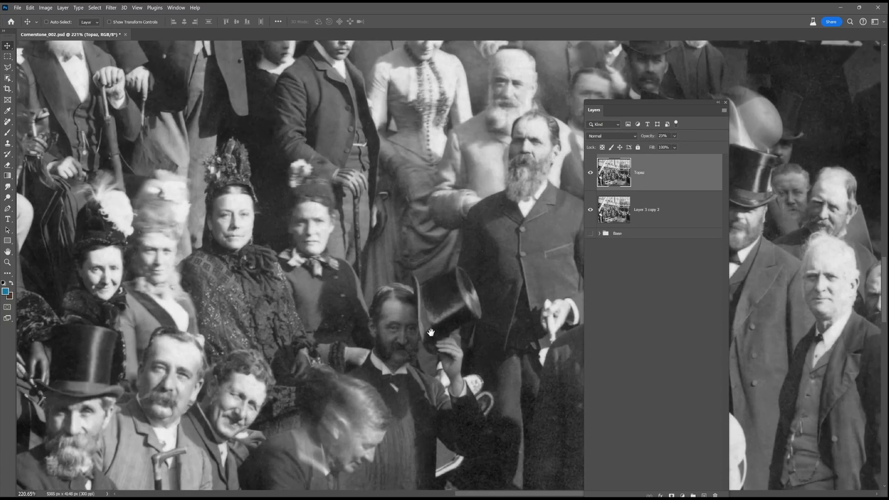
# Compare the Topaz layer on and off over the seated women and the bearded men around them.
pyautogui.scroll(2, 412, 336)
pyautogui.click(591, 175)
pyautogui.click(591, 174)
pyautogui.click(591, 175)
pyautogui.click(591, 174)
# Compare the Topaz layer on and off at close zoom over the women's faces near the seated top-hatted man.
pyautogui.moveTo(231, 315); pyautogui.dragTo(516, 269)
pyautogui.scroll(4, 396, 317)
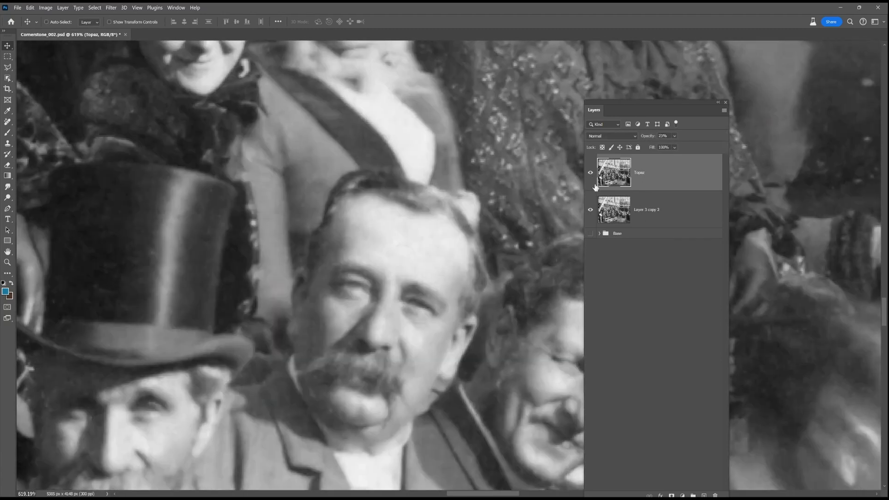
pyautogui.moveTo(99, 296); pyautogui.dragTo(440, 370)
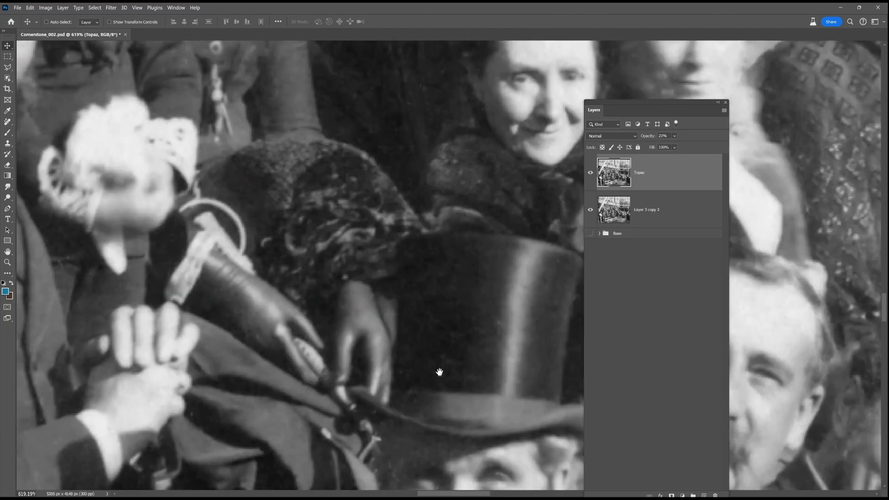
pyautogui.moveTo(528, 86); pyautogui.dragTo(225, 358)
pyautogui.moveTo(567, 236); pyautogui.dragTo(201, 301)
pyautogui.click(590, 173)
pyautogui.scroll(-4, 541, 204)
pyautogui.scroll(6, 513, 127)
pyautogui.click(589, 173)
pyautogui.click(589, 173)
pyautogui.moveTo(518, 188); pyautogui.dragTo(434, 453)
pyautogui.click(591, 173)
pyautogui.click(591, 174)
pyautogui.scroll(-4, 511, 207)
pyautogui.scroll(-10, 511, 207)
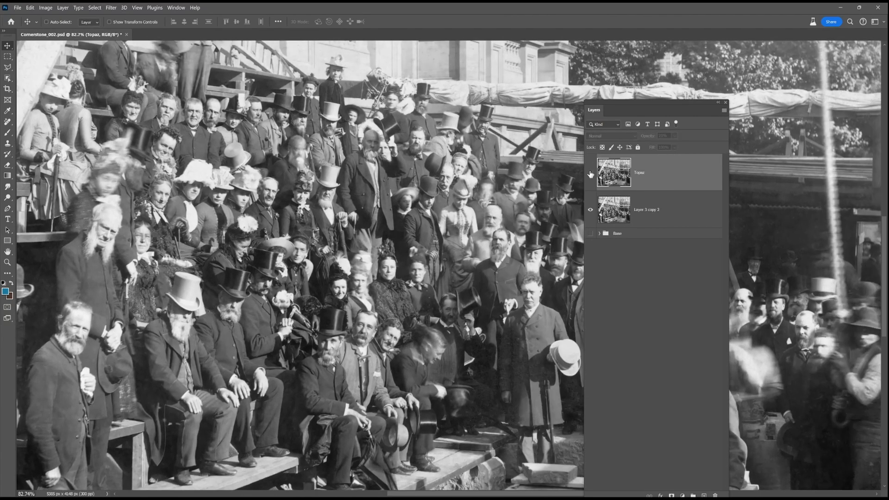
# Show the Topaz layer again and merge it with Layer 3 copy 2 into one layer.
pyautogui.click(590, 173)
pyautogui.keyDown('shift'); pyautogui.click(653, 211); pyautogui.keyUp('shift')
pyautogui.rightClick(658, 162)
pyautogui.click(690, 419)
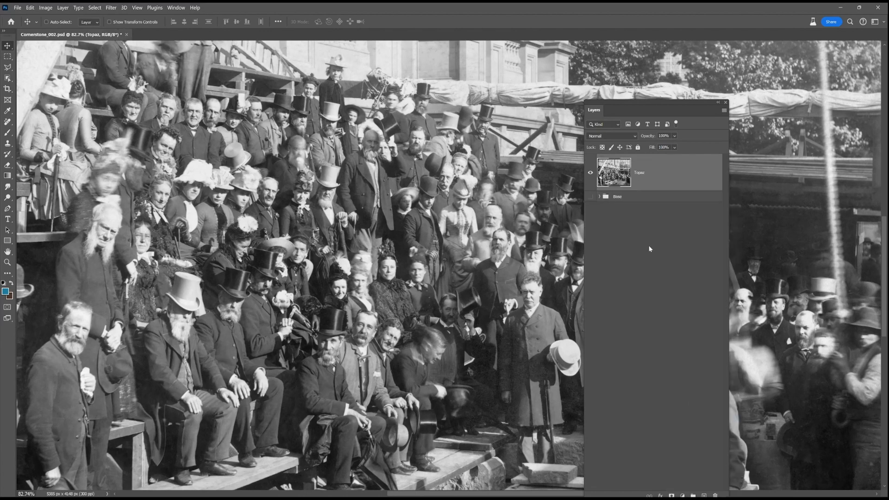
pyautogui.moveTo(642, 102); pyautogui.dragTo(708, 1)
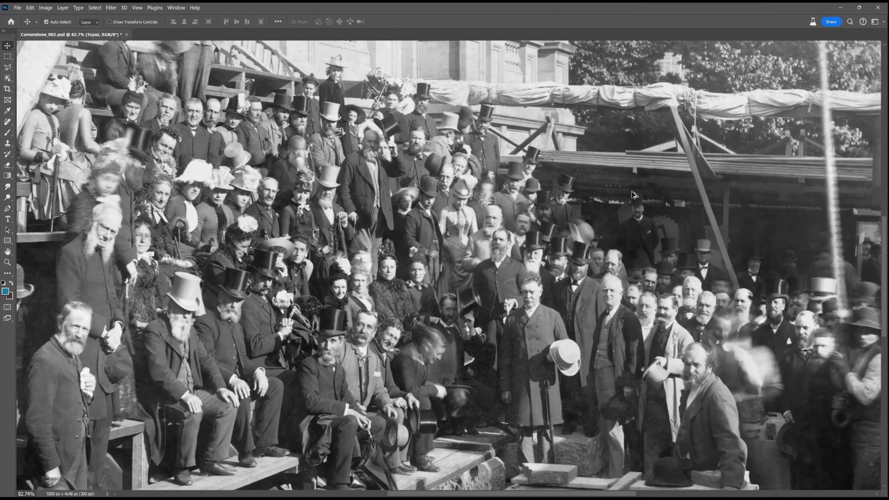
pyautogui.scroll(-5, 632, 195)
pyautogui.moveTo(632, 195); pyautogui.dragTo(610, 234)
pyautogui.scroll(-1, 602, 232)
pyautogui.moveTo(569, 191); pyautogui.dragTo(553, 209)
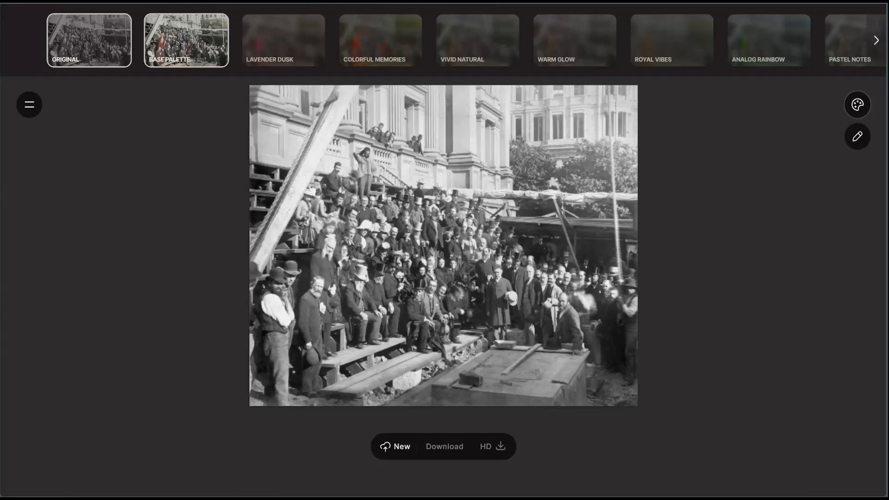
# Switch to the web colorizer and generate Base Palette, Outdoor Vibes, Faded Elegance and Ambient Historic versions of the photograph.
pyautogui.moveTo(471, 339)
pyautogui.click(190, 46)
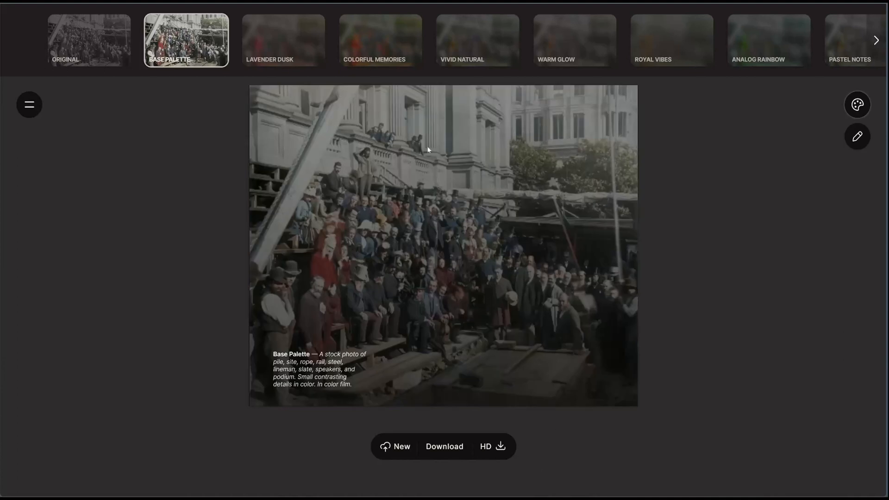
pyautogui.click(873, 45)
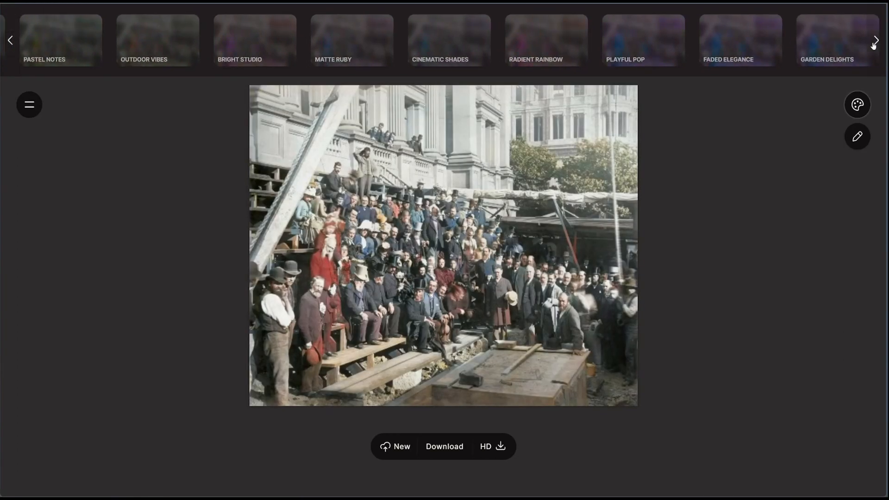
pyautogui.click(166, 51)
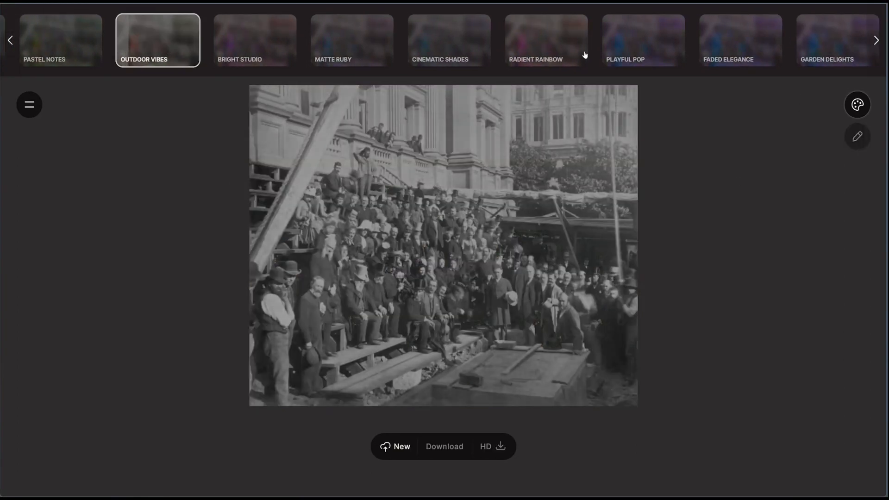
pyautogui.click(716, 55)
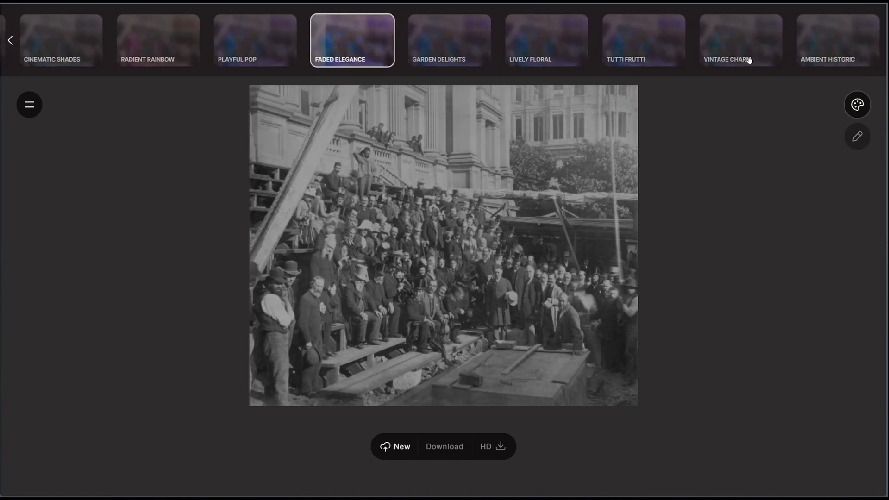
pyautogui.click(824, 49)
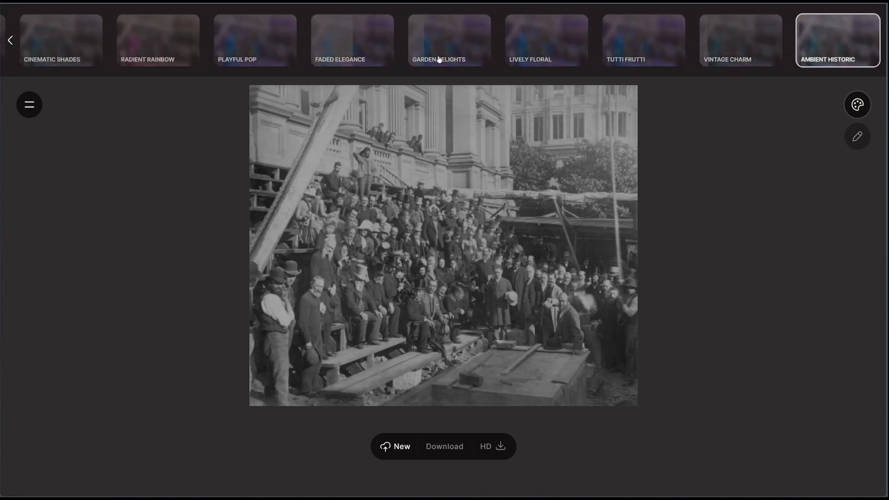
# Compare the Faded Elegance and Garden Delights versions, and view the Outdoor Vibes version.
pyautogui.click(11, 41)
pyautogui.click(11, 42)
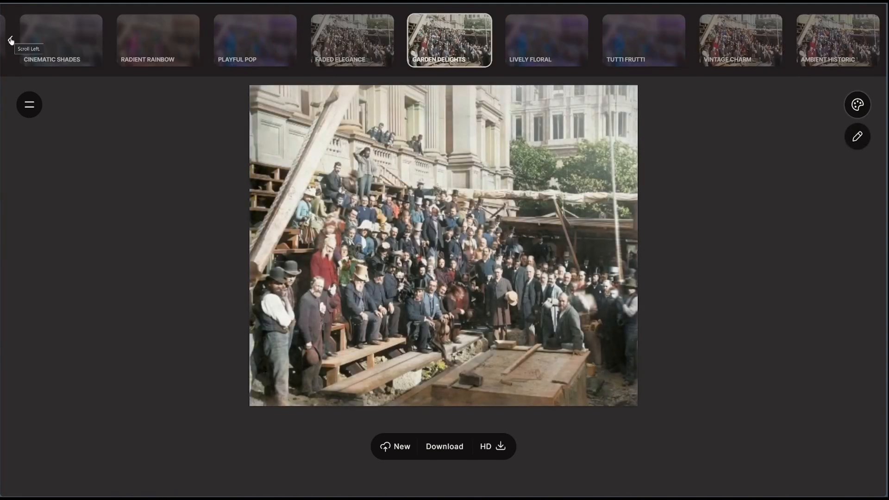
pyautogui.click(329, 45)
pyautogui.click(473, 48)
pyautogui.click(373, 48)
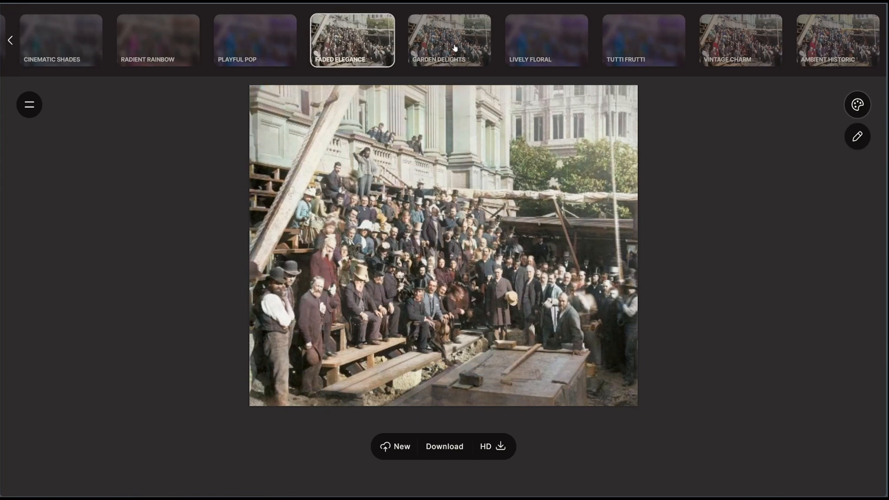
pyautogui.click(11, 42)
pyautogui.click(573, 45)
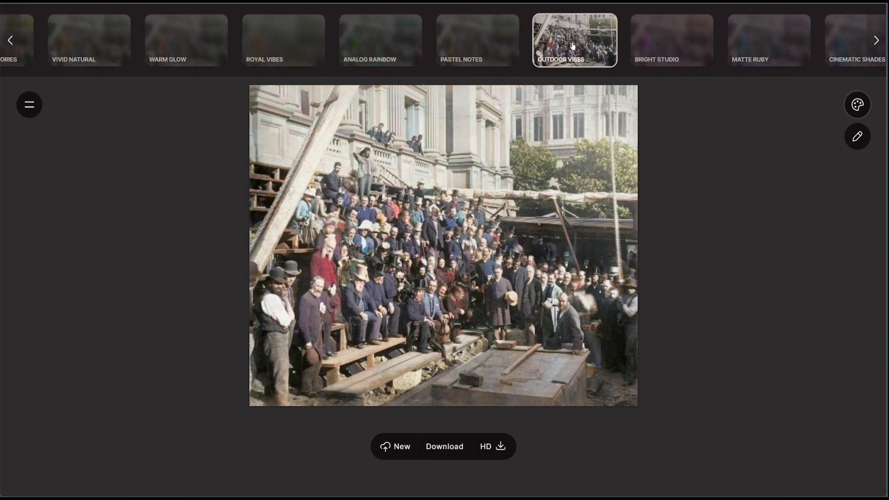
# Alternate between the Garden Delights and Outdoor Vibes versions to compare their colors.
pyautogui.click(876, 40)
pyautogui.click(827, 48)
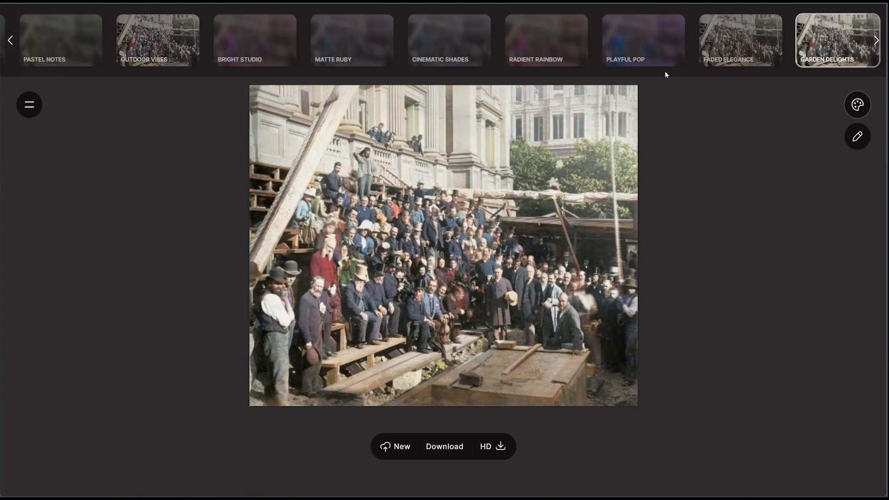
pyautogui.click(178, 45)
pyautogui.click(829, 47)
pyautogui.click(161, 44)
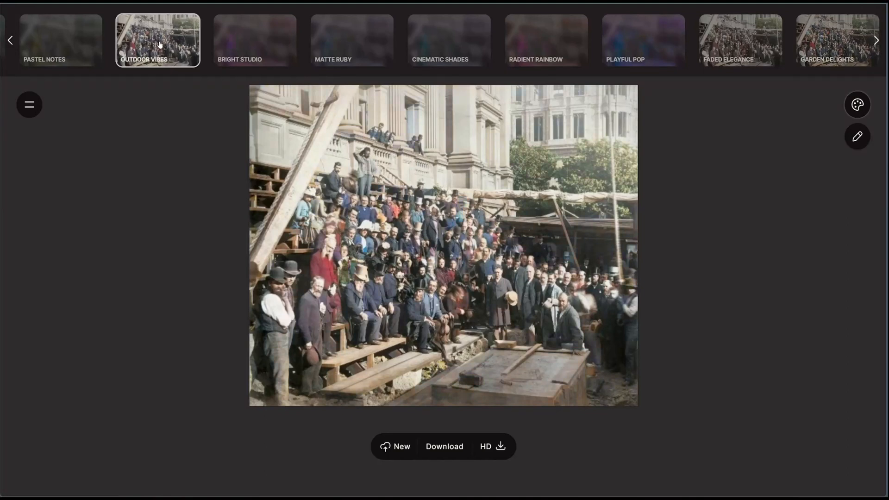
pyautogui.click(820, 53)
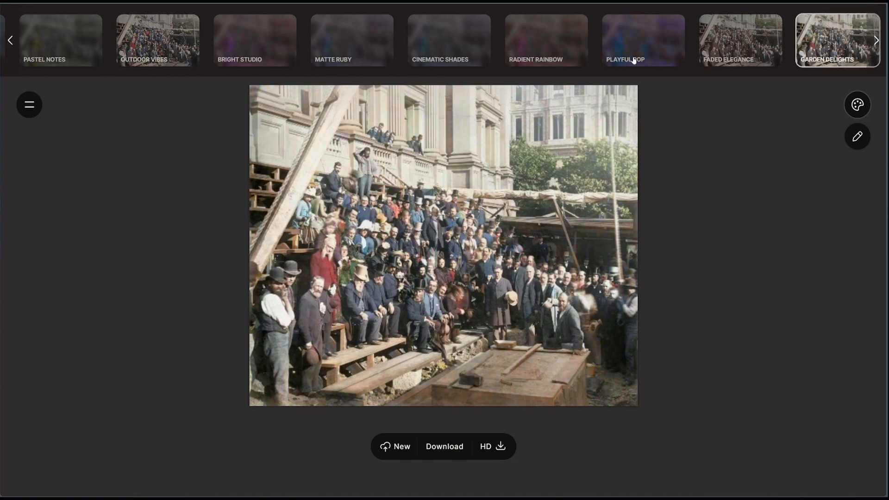
# Download the Outdoor Vibes version in HD, and the Faded Elegance and Garden Delights versions in the free size.
pyautogui.click(165, 48)
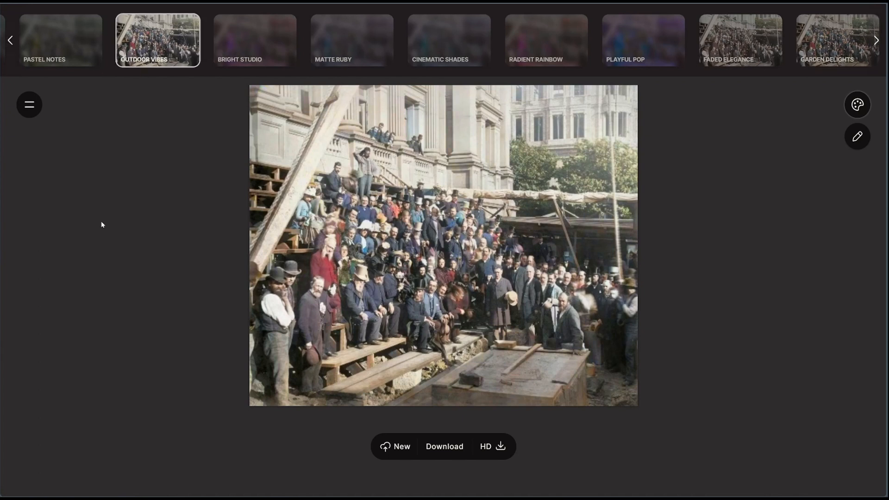
pyautogui.click(487, 446)
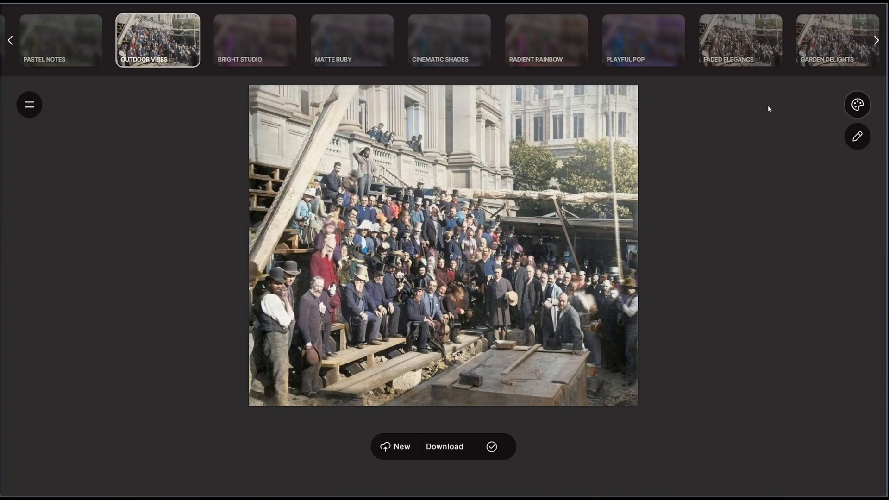
pyautogui.click(741, 44)
pyautogui.click(443, 446)
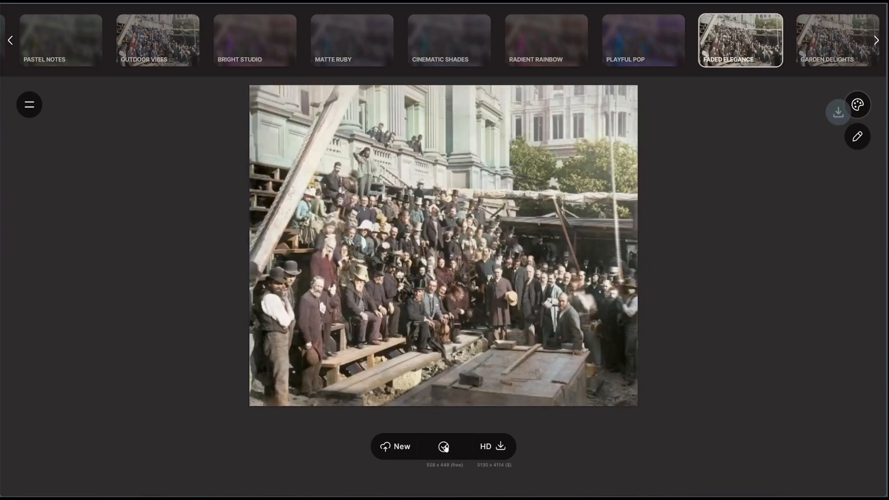
pyautogui.click(839, 41)
pyautogui.click(449, 448)
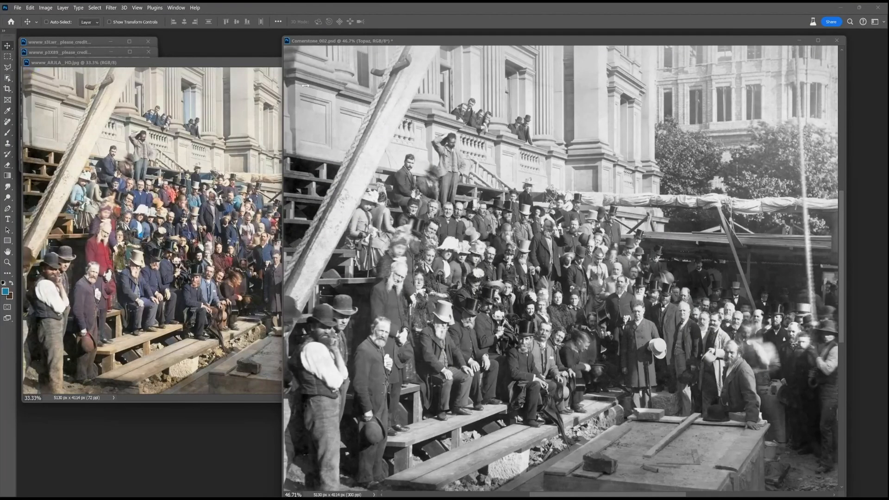
# Switch to Photoshop, copy the HD colorized image into Cornerstone_002.psd as a layer covering the photo, and close its source file.
pyautogui.click(226, 65)
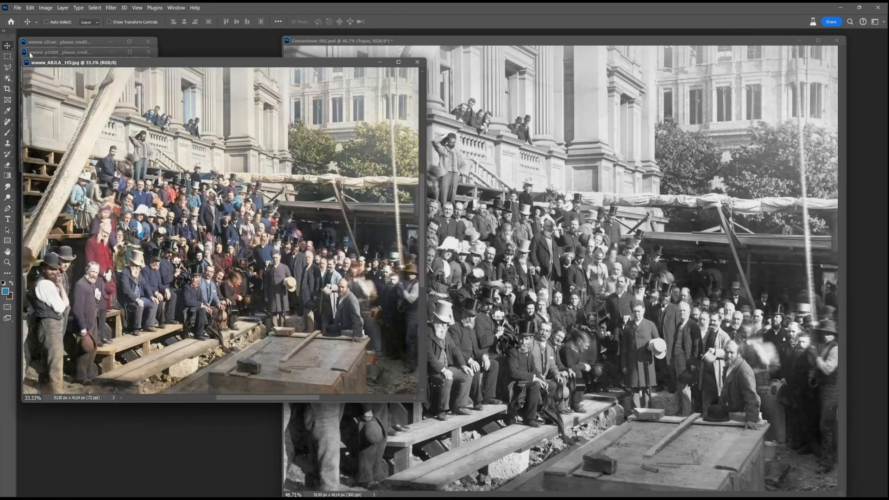
pyautogui.moveTo(277, 232); pyautogui.dragTo(511, 224)
pyautogui.click(223, 144)
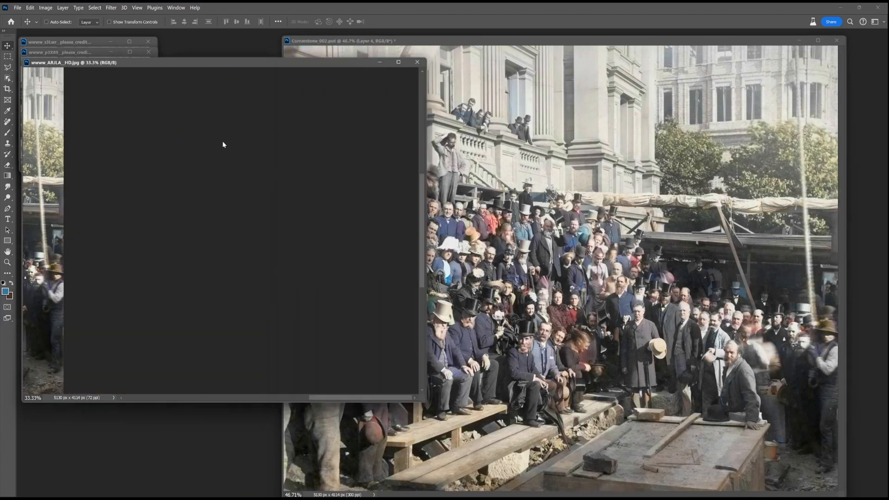
pyautogui.click(416, 63)
pyautogui.moveTo(421, 43); pyautogui.dragTo(366, 45)
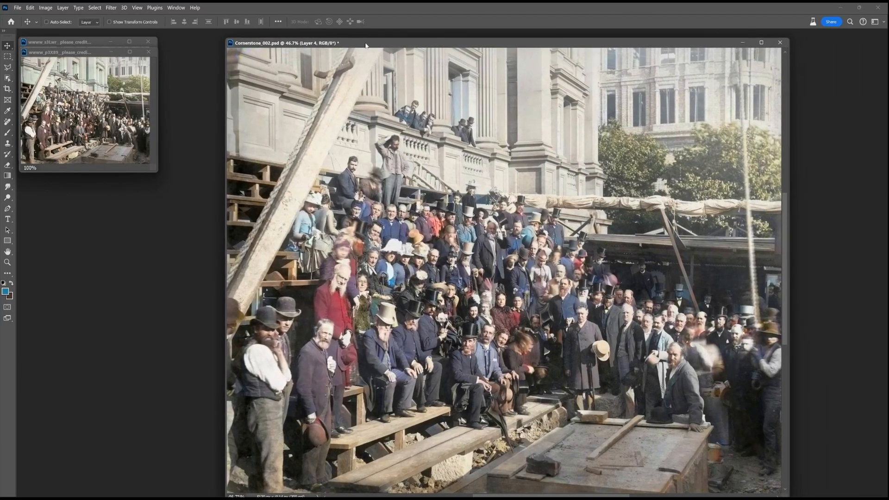
pyautogui.scroll(5, 453, 250)
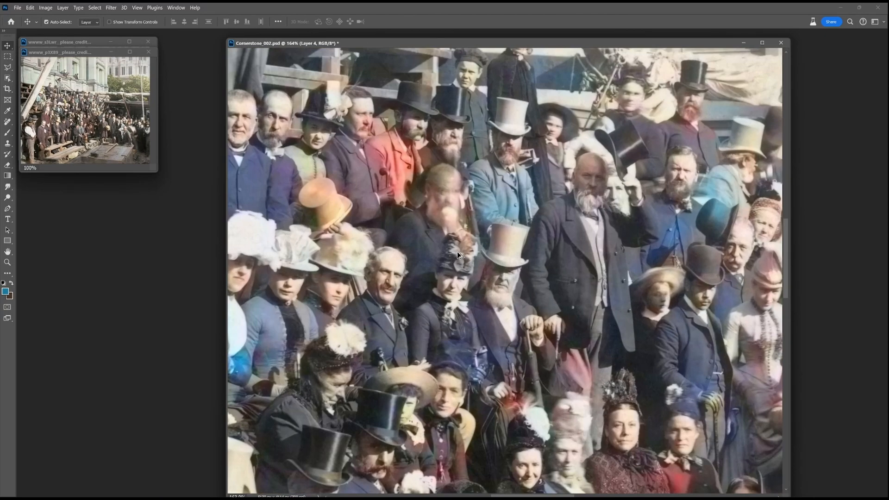
pyautogui.scroll(-4, 457, 251)
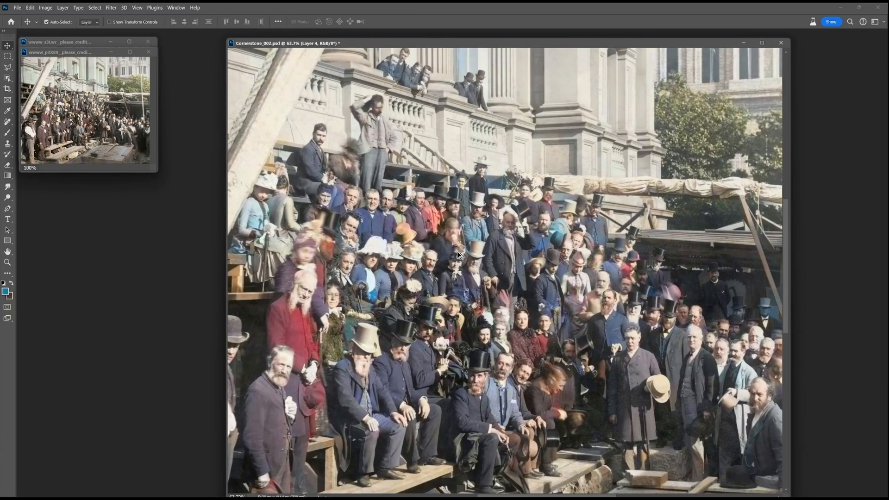
pyautogui.scroll(-1, 457, 251)
# Copy both small colorized images into Cornerstone_002.psd as new layers and close their source files.
pyautogui.click(137, 153)
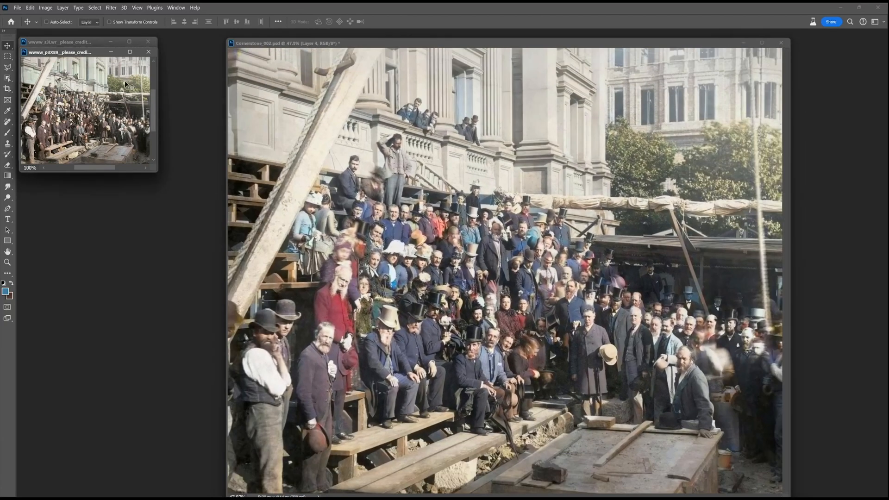
pyautogui.moveTo(86, 58); pyautogui.dragTo(139, 93)
pyautogui.moveTo(152, 139); pyautogui.dragTo(430, 204)
pyautogui.click(202, 87)
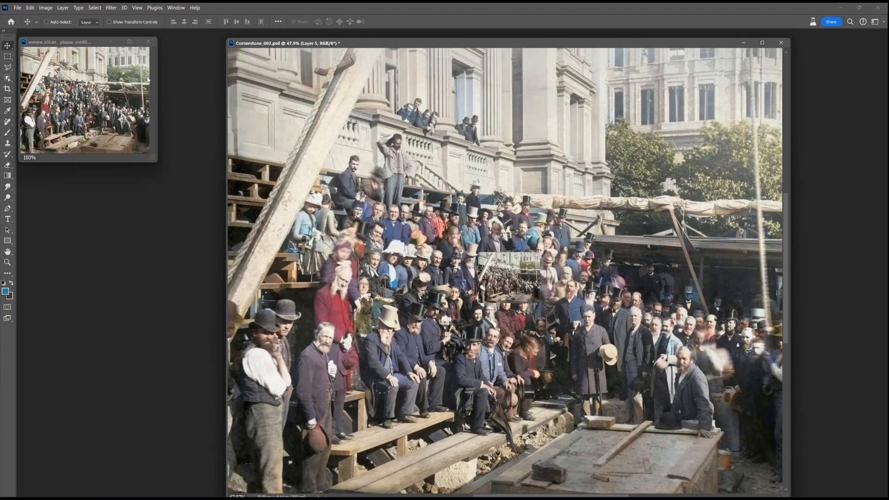
pyautogui.moveTo(95, 97); pyautogui.dragTo(454, 221)
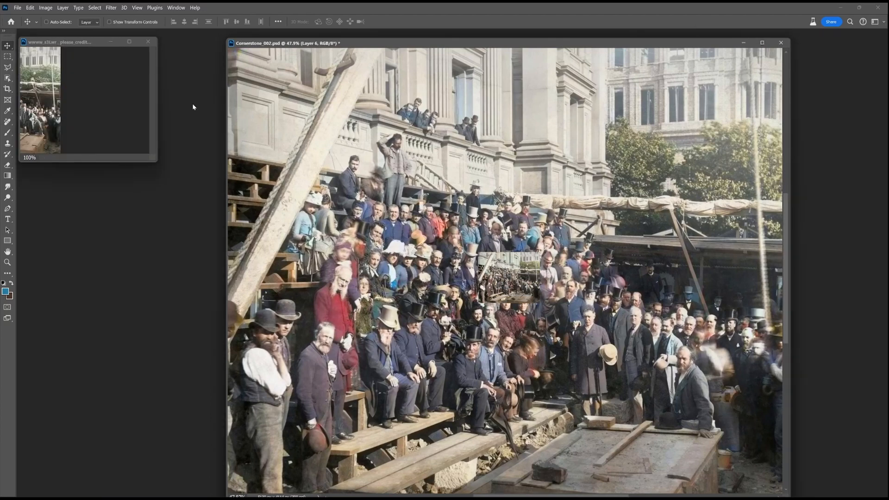
pyautogui.click(147, 42)
# Move and scale the topmost small colorized layer with Free Transform until it covers the whole canvas.
pyautogui.moveTo(526, 286)
pyautogui.mouseDown()
pyautogui.moveTo(534, 288)
pyautogui.moveTo(526, 286)
pyautogui.mouseUp()
pyautogui.hotkey('ctrl', 't')
pyautogui.moveTo(477, 250); pyautogui.dragTo(239, 91)
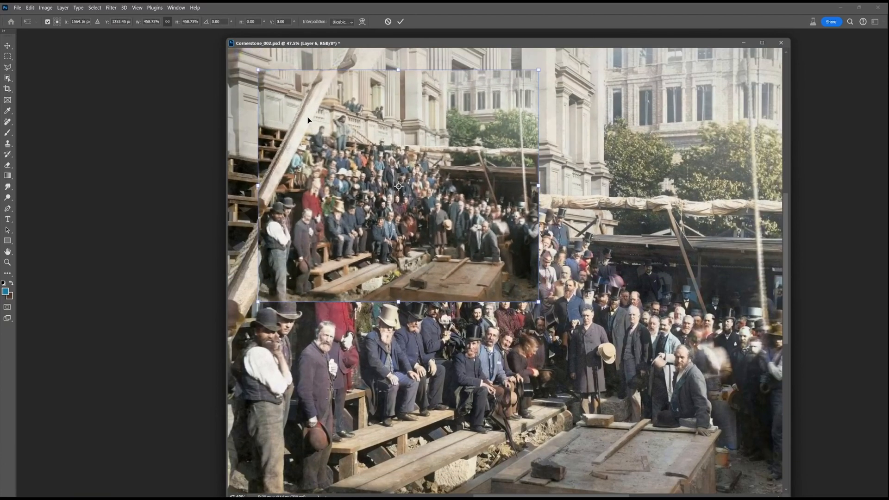
pyautogui.moveTo(307, 119); pyautogui.dragTo(281, 97)
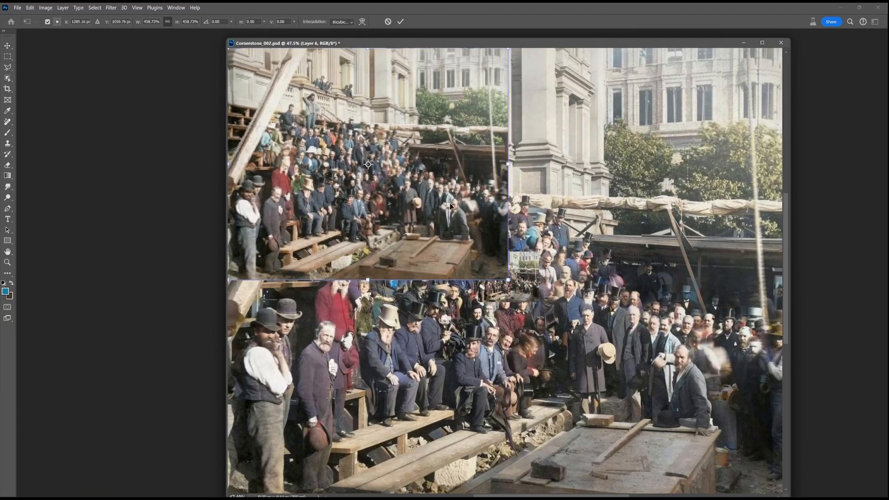
pyautogui.scroll(-1, 451, 206)
pyautogui.moveTo(432, 188); pyautogui.dragTo(431, 184)
pyautogui.moveTo(493, 255); pyautogui.dragTo(705, 432)
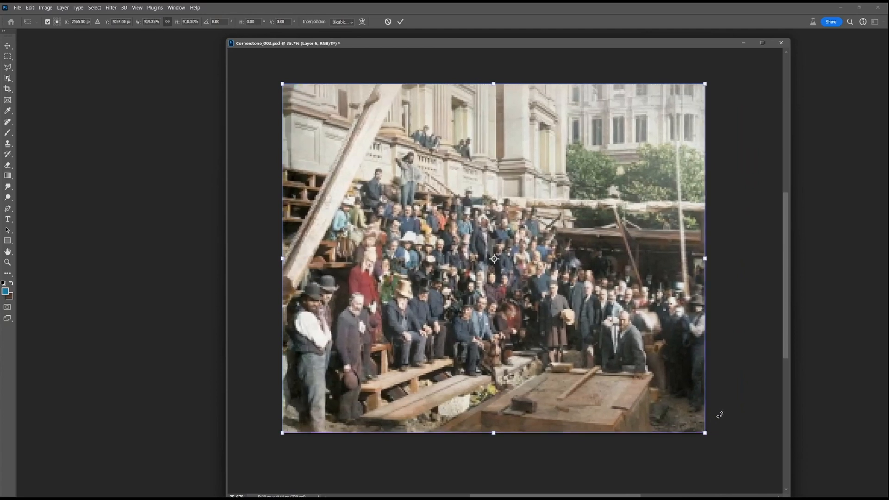
pyautogui.press('Return')
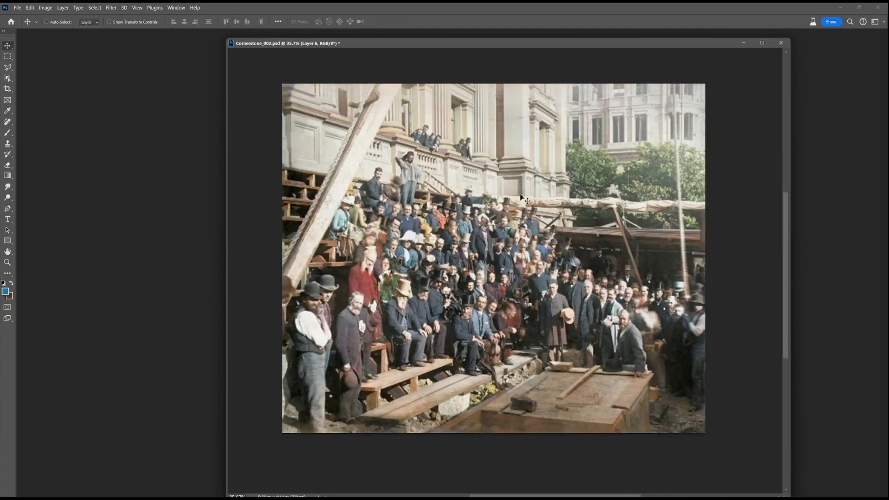
# Set Layer 5's blend mode to Color and compare the photo with the layer hidden and shown.
pyautogui.scroll(6, 481, 300)
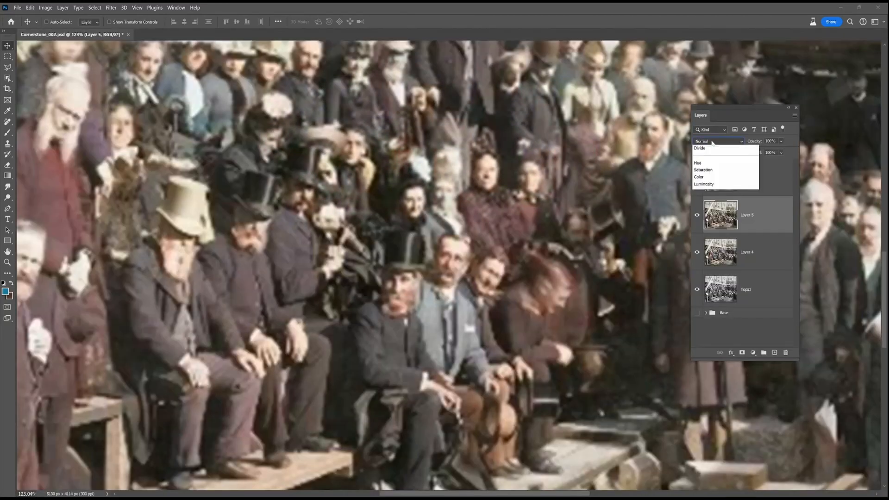
pyautogui.click(718, 141)
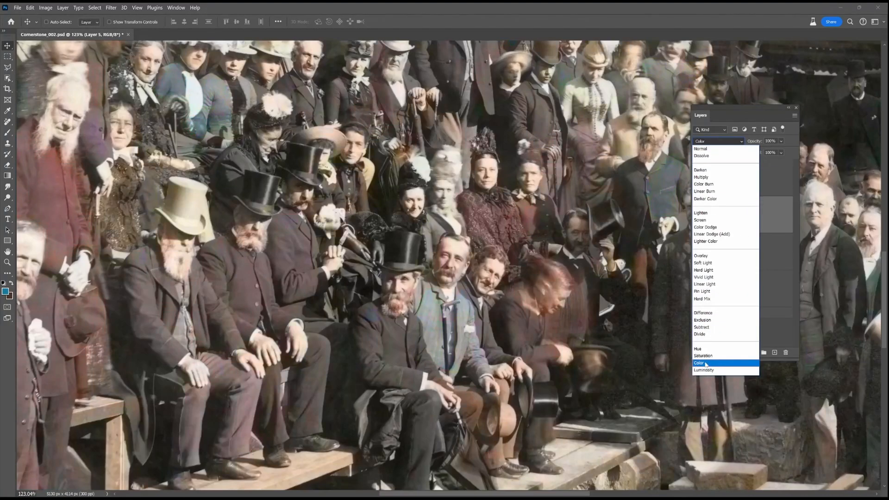
pyautogui.click(705, 364)
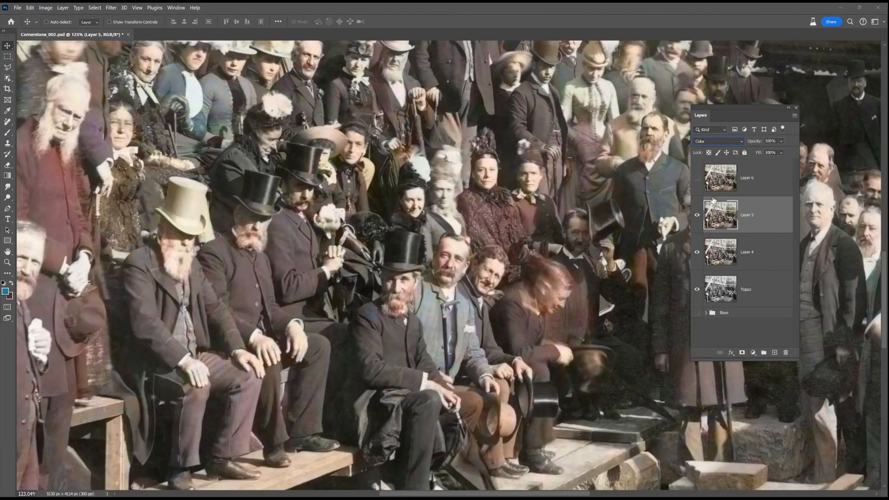
pyautogui.click(697, 215)
pyautogui.click(697, 216)
pyautogui.moveTo(587, 215); pyautogui.dragTo(568, 214)
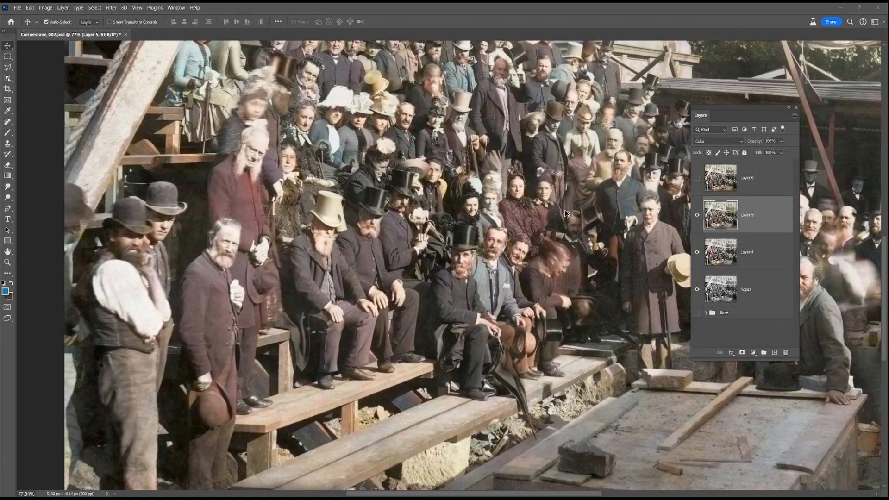
pyautogui.moveTo(523, 169); pyautogui.dragTo(483, 216)
pyautogui.scroll(-3, 484, 224)
# Show Layer 6 and set its blend mode to Color.
pyautogui.click(697, 177)
pyautogui.click(741, 179)
pyautogui.click(717, 140)
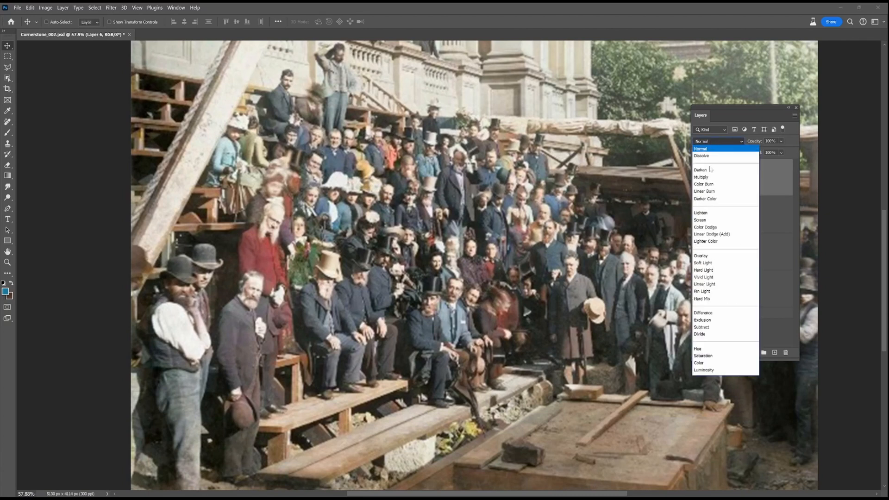
pyautogui.click(705, 362)
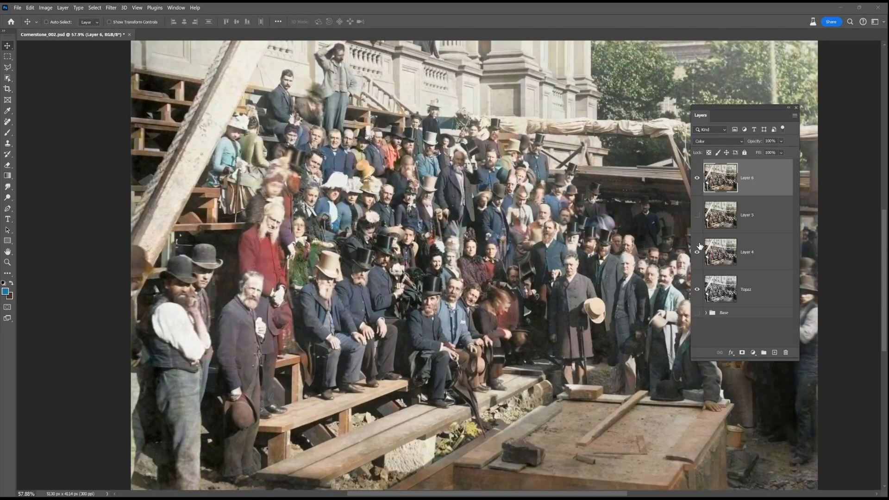
# Compare the color versions by toggling the visibility of Layers 5 and 6, and leave both hidden.
pyautogui.moveTo(697, 180); pyautogui.dragTo(694, 240)
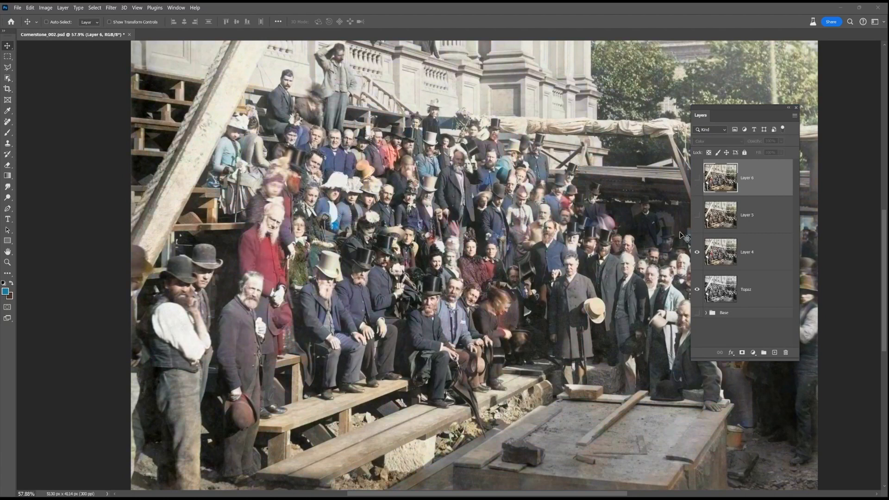
pyautogui.click(697, 180)
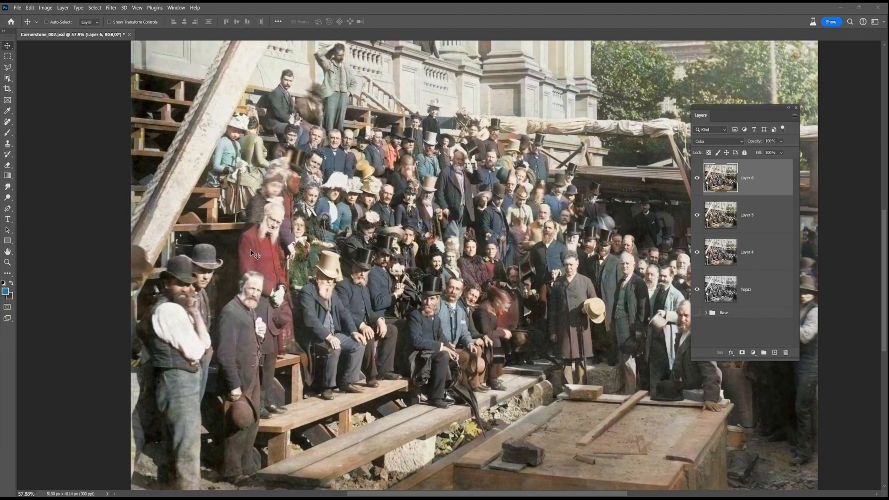
pyautogui.moveTo(513, 285); pyautogui.dragTo(308, 169)
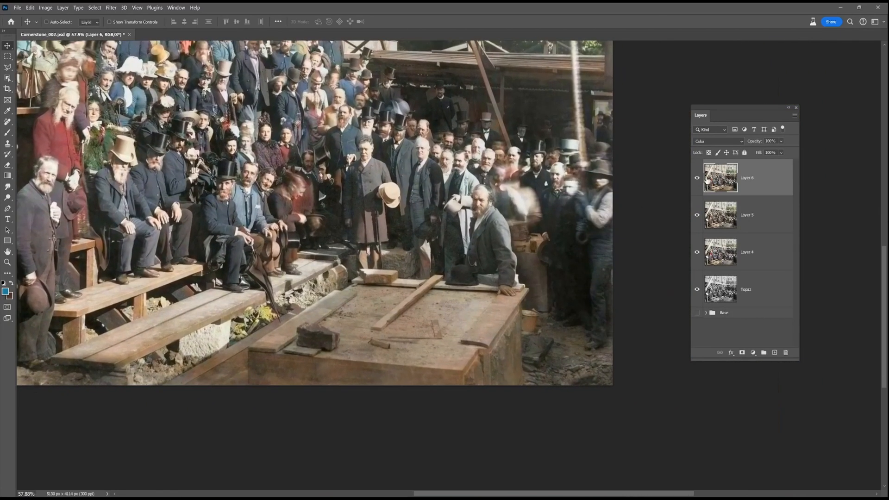
pyautogui.moveTo(697, 216); pyautogui.dragTo(697, 217)
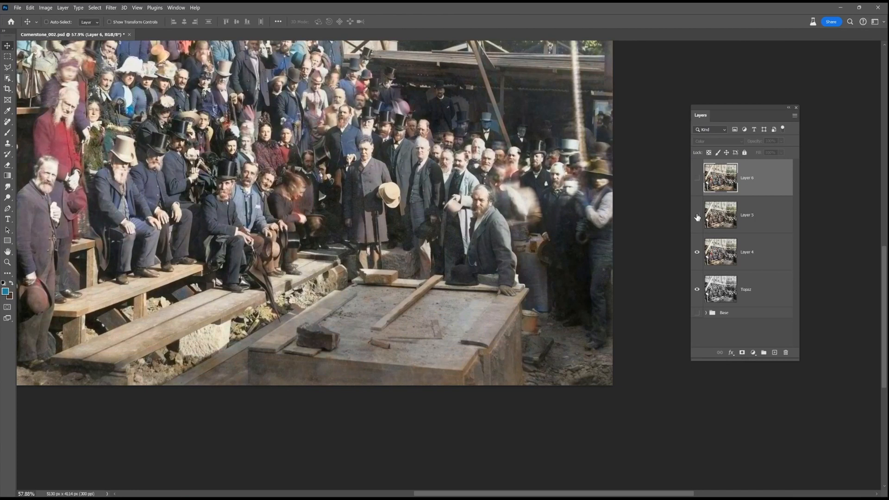
pyautogui.click(697, 180)
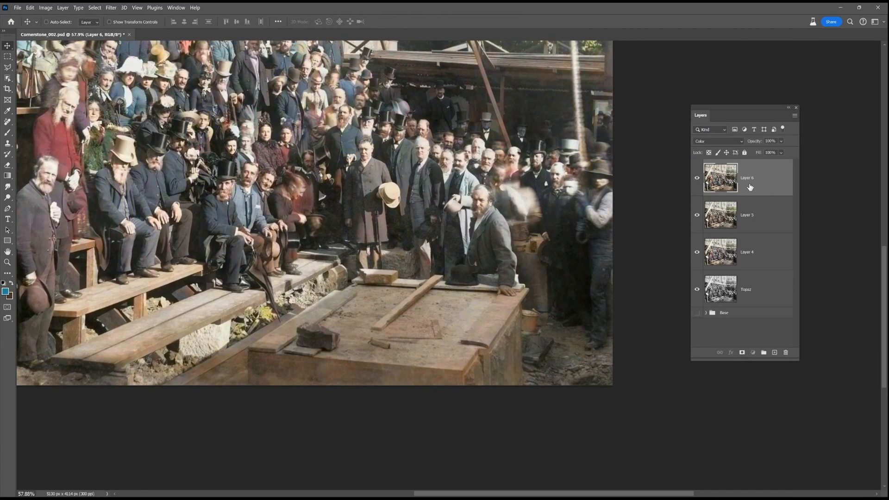
pyautogui.click(699, 213)
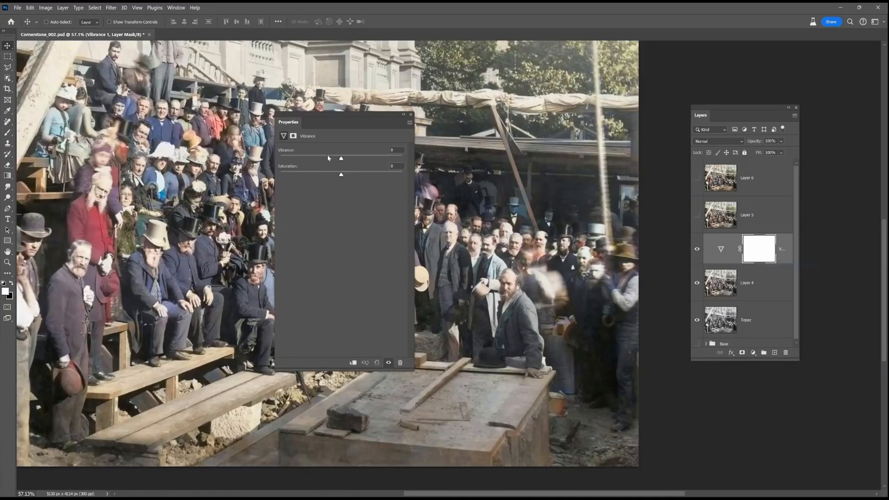
# Add a Vibrance adjustment layer above Layer 4 and raise its vibrance to about +85.
pyautogui.moveTo(342, 156); pyautogui.dragTo(379, 157)
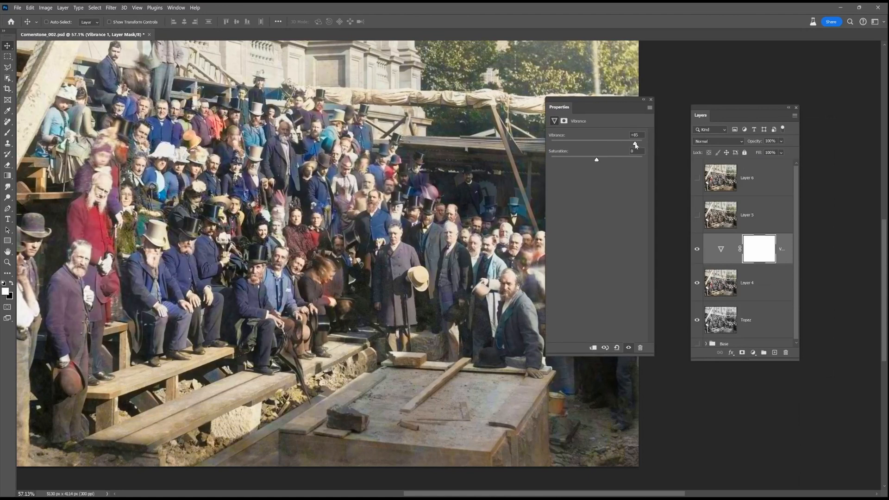
pyautogui.click(694, 255)
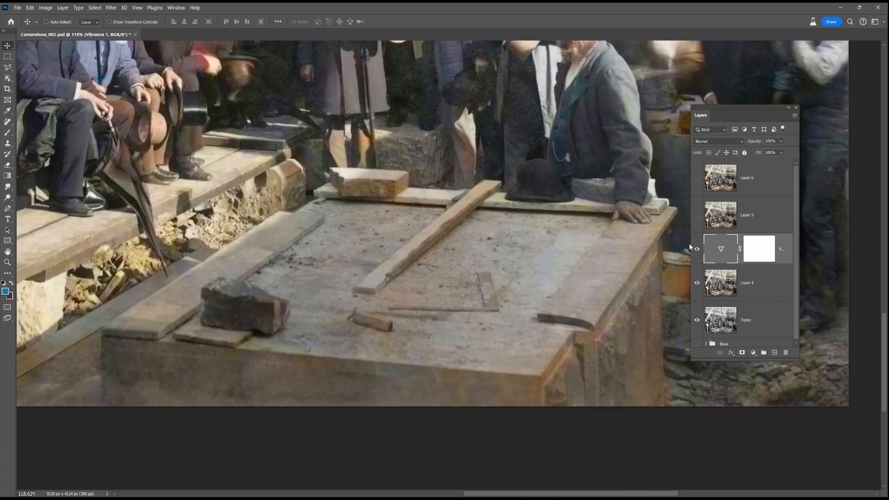
# Show Layer 5 above the Vibrance adjustment and hide its colors behind a black layer mask.
pyautogui.hotkey('ctrl', '0')
pyautogui.click(696, 215)
pyautogui.click(720, 215)
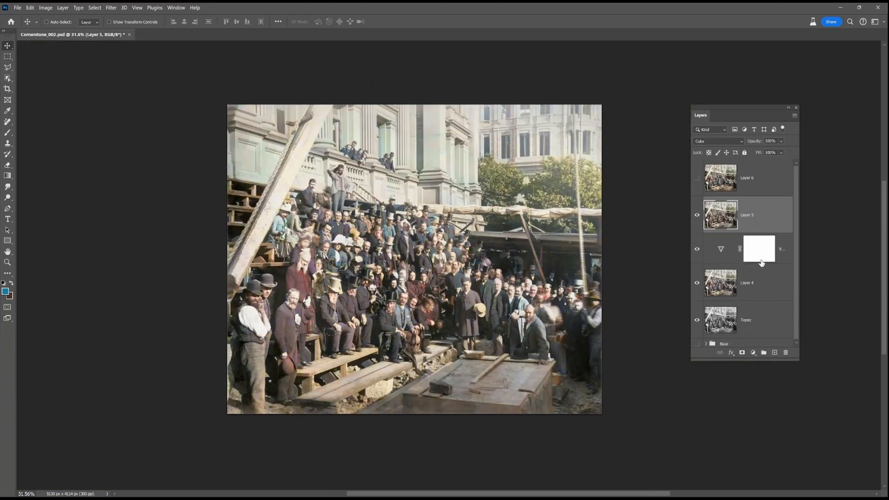
pyautogui.click(742, 352)
pyautogui.hotkey('ctrl', 'i')
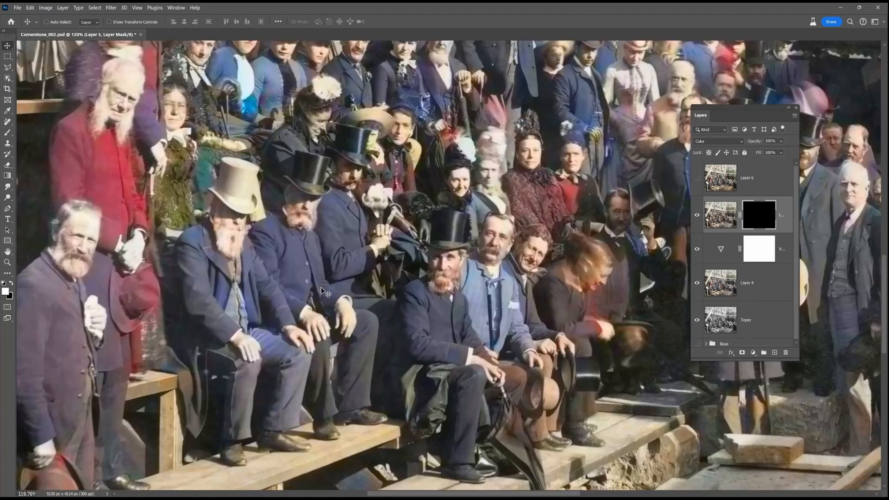
# Brush white on Layer 5's mask over the front seated top-hatted man's jacket and the standing man's overcoat.
pyautogui.press('b')
pyautogui.moveTo(446, 320); pyautogui.dragTo(420, 285)
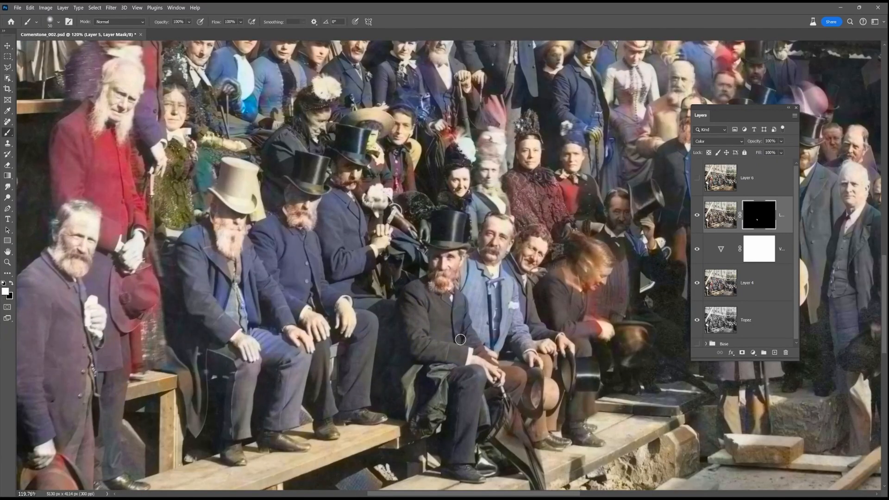
pyautogui.moveTo(633, 266); pyautogui.dragTo(481, 320)
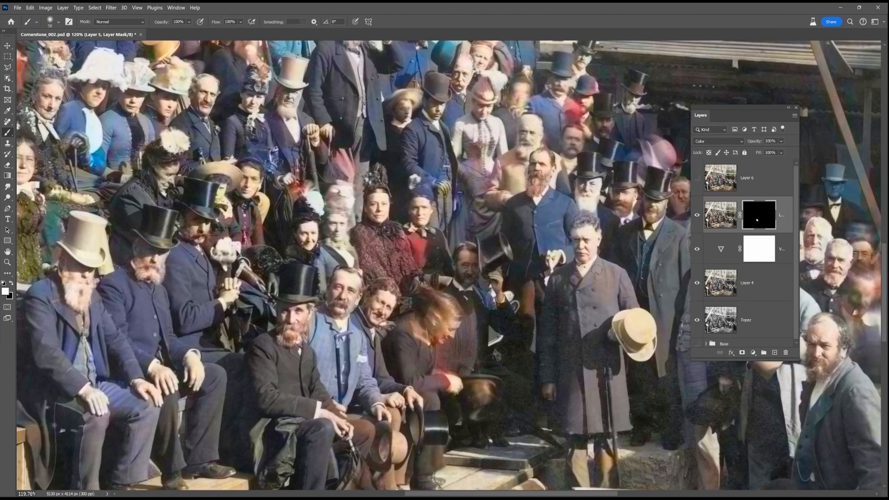
pyautogui.moveTo(604, 270)
pyautogui.mouseDown()
pyautogui.moveTo(569, 306)
pyautogui.moveTo(576, 353)
pyautogui.moveTo(556, 298)
pyautogui.moveTo(558, 404)
pyautogui.moveTo(601, 377)
pyautogui.moveTo(601, 344)
pyautogui.moveTo(621, 427)
pyautogui.mouseUp()
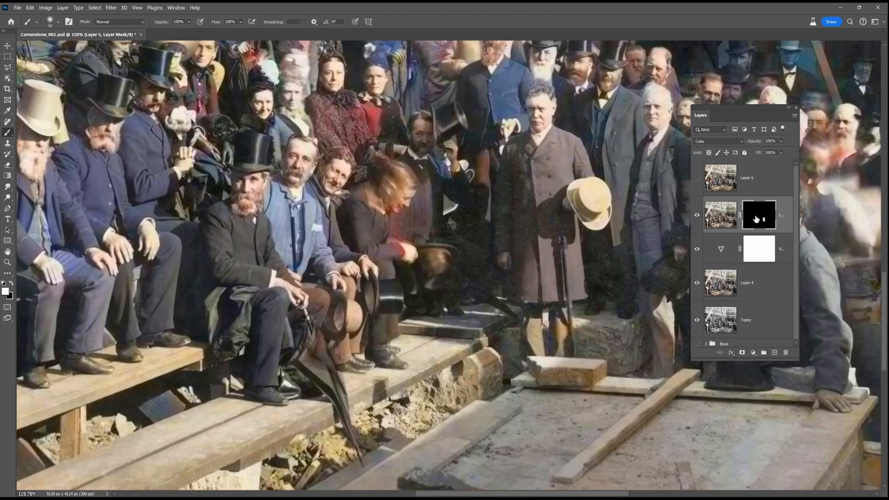
# Check Layer 5 with its mask disabled, re-enable it, and paint white over the other seated top-hatted men's coats and trousers.
pyautogui.keyDown('shift'); pyautogui.click(755, 219); pyautogui.keyUp('shift')
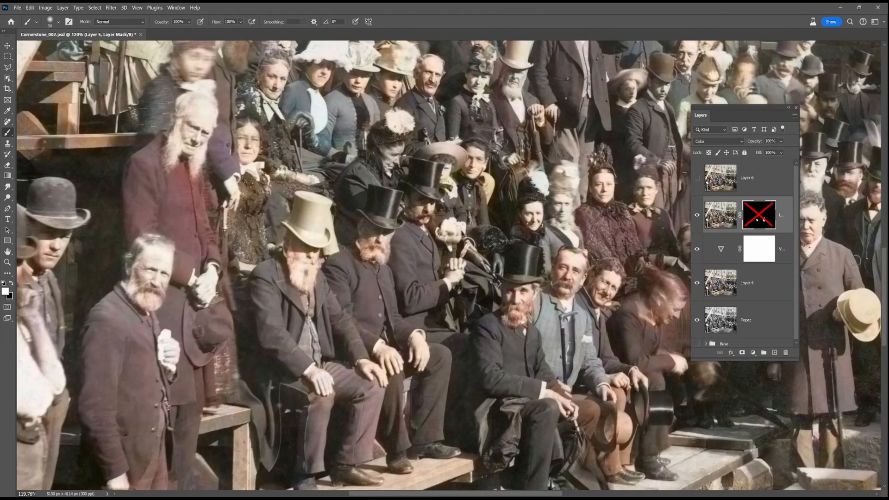
pyautogui.keyDown('shift'); pyautogui.click(761, 218); pyautogui.keyUp('shift')
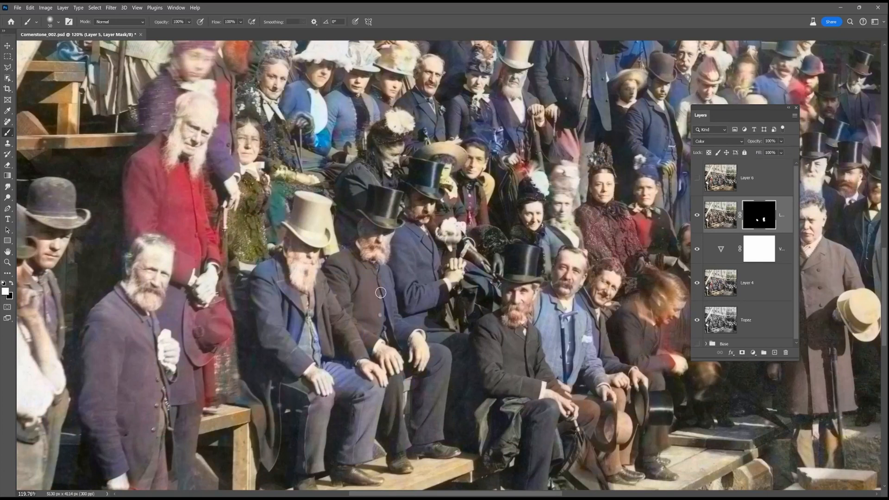
pyautogui.moveTo(417, 235)
pyautogui.mouseDown()
pyautogui.moveTo(397, 246)
pyautogui.moveTo(427, 315)
pyautogui.mouseUp()
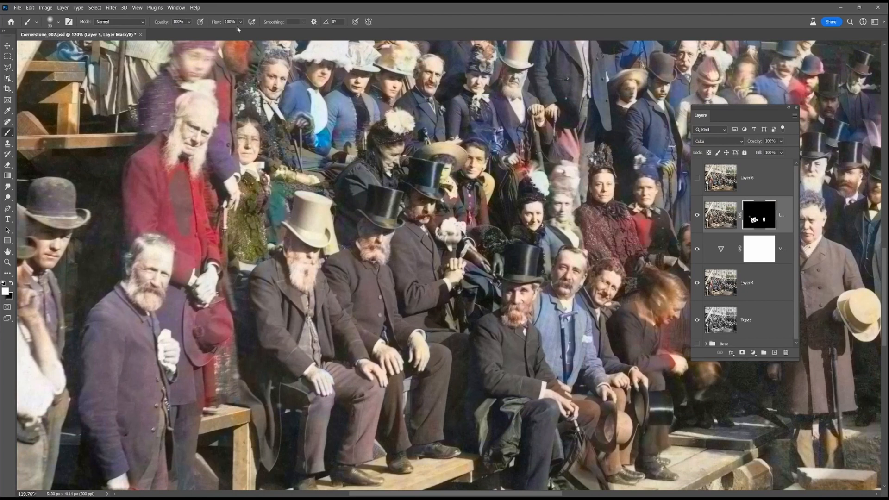
# Create a new layer above Layer 5 in Color blend mode and paint the standing white-bearded man's red coat dark grey.
pyautogui.hotkey('ctrl', 'shift', 'alt', 'n')
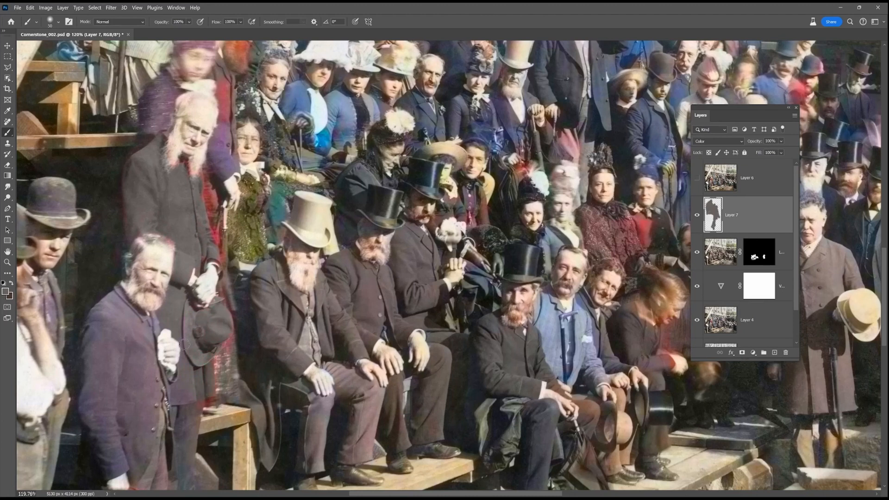
pyautogui.moveTo(184, 344); pyautogui.dragTo(188, 398)
pyautogui.moveTo(175, 162); pyautogui.dragTo(190, 178)
pyautogui.moveTo(254, 282); pyautogui.dragTo(270, 340)
pyautogui.moveTo(304, 433); pyautogui.dragTo(306, 400)
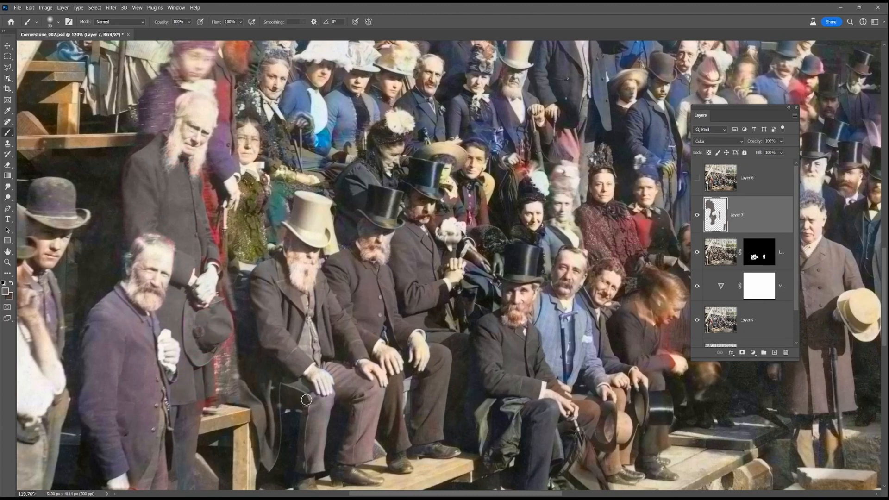
# Paint the purple trousers of the seated man and the standing white-bearded man neutral grey on Layer 7.
pyautogui.moveTo(366, 387); pyautogui.dragTo(359, 435)
pyautogui.keyDown('alt'); pyautogui.click(435, 434); pyautogui.keyUp('alt')
pyautogui.moveTo(195, 419)
pyautogui.mouseDown()
pyautogui.moveTo(211, 349)
pyautogui.moveTo(195, 416)
pyautogui.mouseUp()
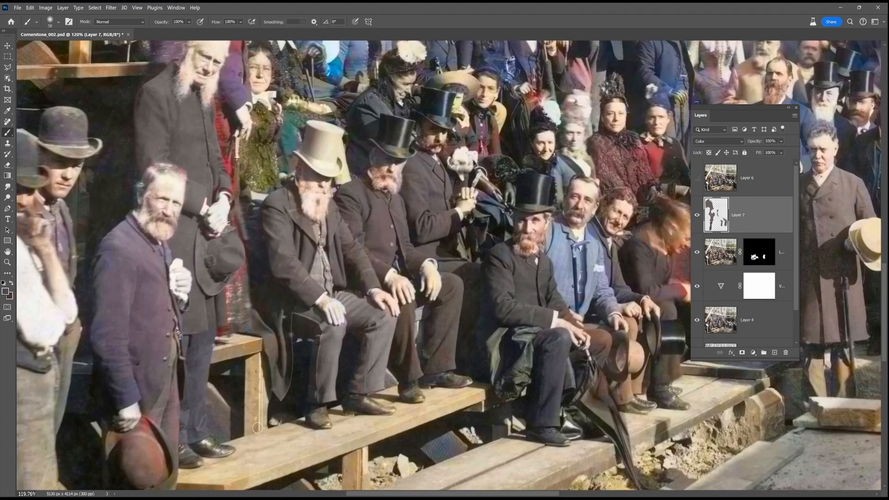
pyautogui.moveTo(132, 374); pyautogui.dragTo(162, 482)
pyautogui.press('x')
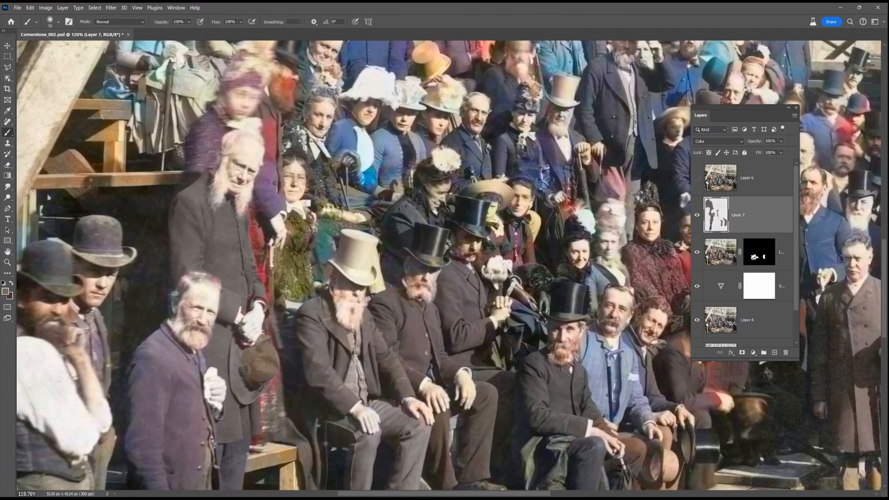
# Paint white on Layer 5's mask to mute the blurred figure's red garment behind the white-bearded man.
pyautogui.click(753, 252)
pyautogui.moveTo(331, 178); pyautogui.dragTo(344, 305)
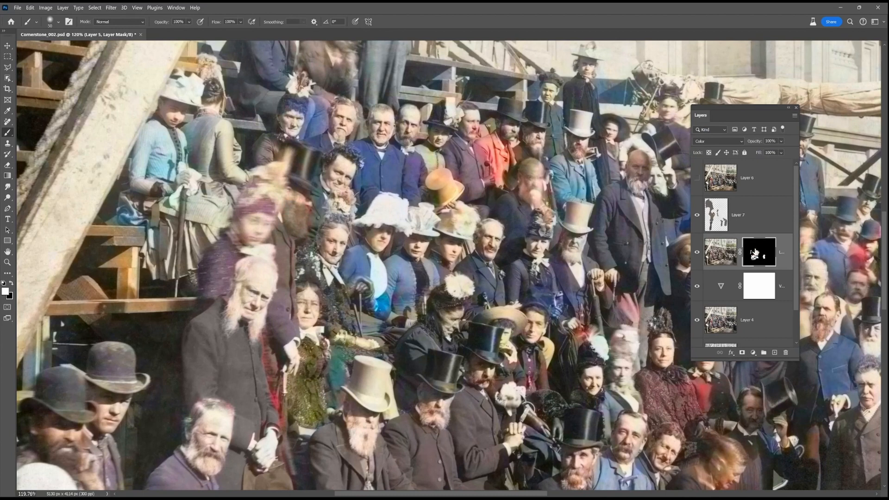
pyautogui.press('x')
# On Layer 7, use colors sampled from the photo to paint two back-row men's coats, one brown and one teal.
pyautogui.click(738, 214)
pyautogui.moveTo(573, 181); pyautogui.dragTo(560, 167)
pyautogui.keyDown('alt'); pyautogui.click(513, 261); pyautogui.keyUp('alt')
pyautogui.moveTo(495, 137)
pyautogui.mouseDown()
pyautogui.moveTo(499, 156)
pyautogui.moveTo(484, 171)
pyautogui.mouseUp()
pyautogui.keyDown('alt'); pyautogui.click(467, 152); pyautogui.keyUp('alt')
pyautogui.moveTo(489, 247); pyautogui.dragTo(319, 225)
pyautogui.moveTo(455, 278); pyautogui.dragTo(461, 294)
pyautogui.keyDown('alt'); pyautogui.click(411, 305); pyautogui.keyUp('alt')
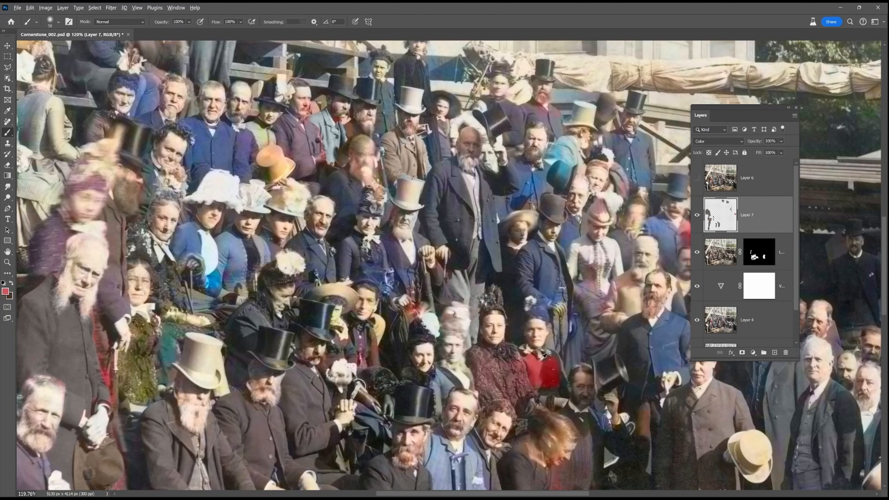
# With sampled colors on Layer 7, paint the crouching bearded man's suit and the blue-coated man's jacket grey, and the woman's hat red.
pyautogui.moveTo(556, 376); pyautogui.dragTo(482, 276)
pyautogui.keyDown('alt'); pyautogui.click(767, 385); pyautogui.keyUp('alt')
pyautogui.moveTo(491, 353); pyautogui.dragTo(513, 386)
pyautogui.moveTo(530, 307); pyautogui.dragTo(531, 322)
pyautogui.moveTo(581, 259); pyautogui.dragTo(403, 277)
pyautogui.moveTo(409, 232)
pyautogui.mouseDown()
pyautogui.moveTo(433, 256)
pyautogui.moveTo(393, 303)
pyautogui.mouseUp()
pyautogui.keyDown('alt'); pyautogui.click(294, 278); pyautogui.keyUp('alt')
pyautogui.moveTo(281, 229); pyautogui.dragTo(293, 233)
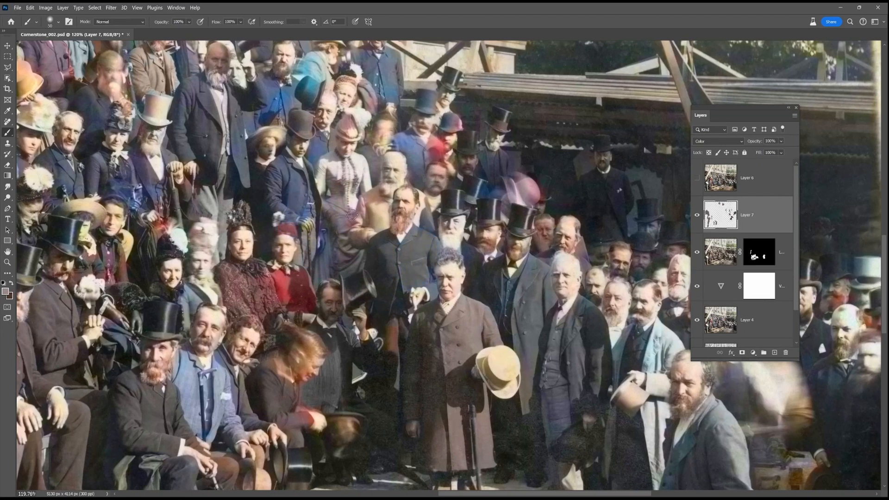
# Tone down the trousers of the overcoated man and of the white-haired man beside him with sampled colors on Layer 7.
pyautogui.moveTo(554, 422); pyautogui.dragTo(446, 340)
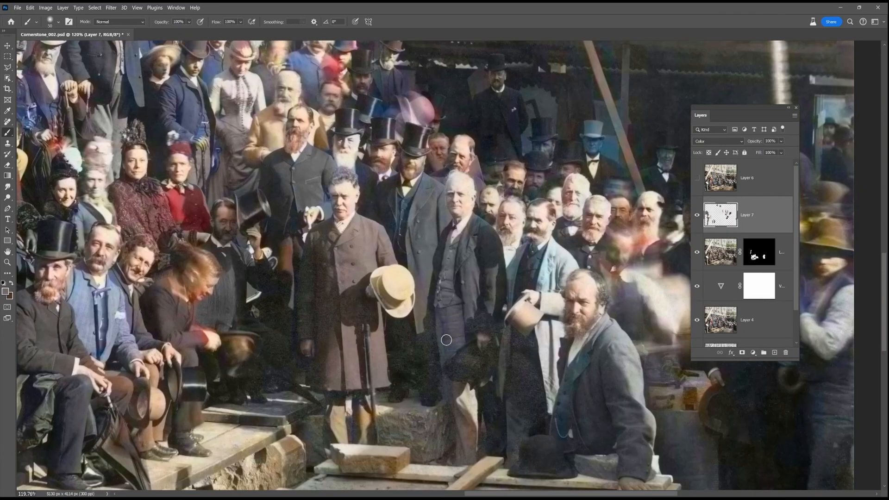
pyautogui.keyDown('alt'); pyautogui.click(424, 434); pyautogui.keyUp('alt')
pyautogui.moveTo(340, 416); pyautogui.dragTo(357, 434)
pyautogui.moveTo(458, 393)
pyautogui.mouseDown()
pyautogui.moveTo(598, 345)
pyautogui.moveTo(460, 431)
pyautogui.moveTo(450, 332)
pyautogui.mouseUp()
pyautogui.keyDown('alt'); pyautogui.click(602, 367); pyautogui.keyUp('alt')
pyautogui.hscroll(3, 450, 332)
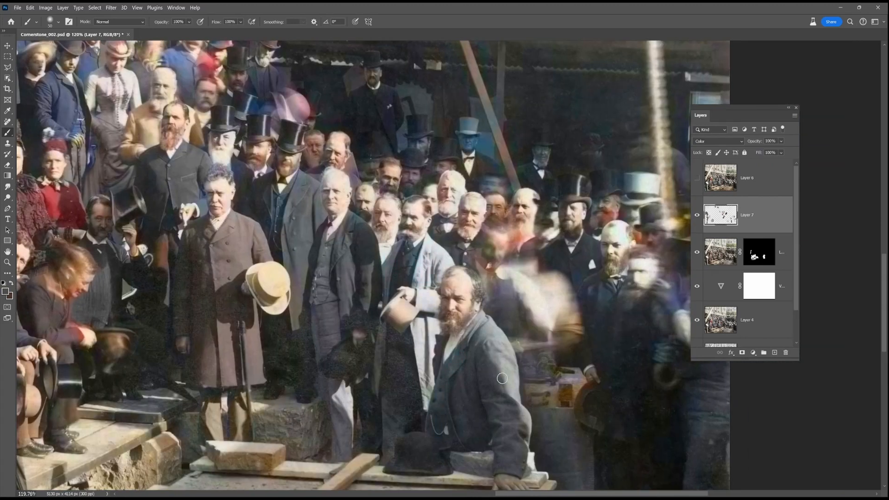
# On Layer 7, retouch the back-row figures with sampled colors and paint the blue jacket of the top-hatted man above the tan-coated man grey.
pyautogui.moveTo(502, 378); pyautogui.dragTo(362, 363)
pyautogui.keyDown('alt'); pyautogui.click(532, 287); pyautogui.keyUp('alt')
pyautogui.keyDown('alt'); pyautogui.click(465, 181); pyautogui.keyUp('alt')
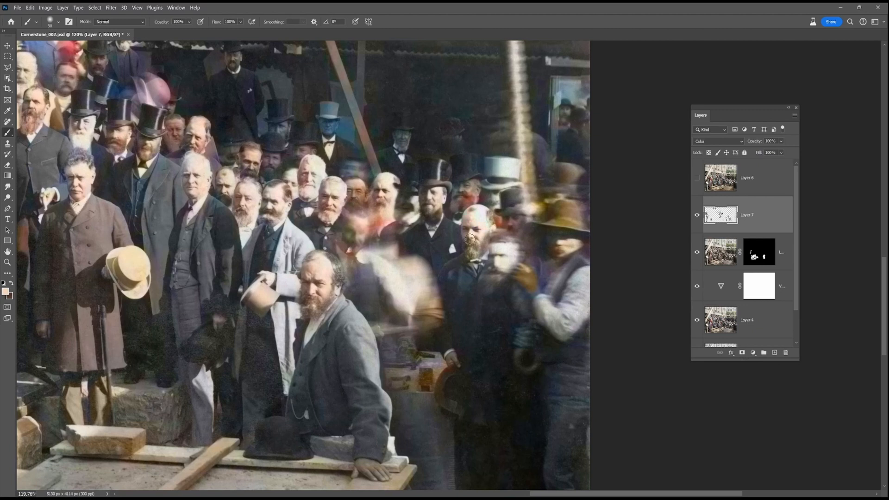
pyautogui.moveTo(410, 153); pyautogui.dragTo(479, 236)
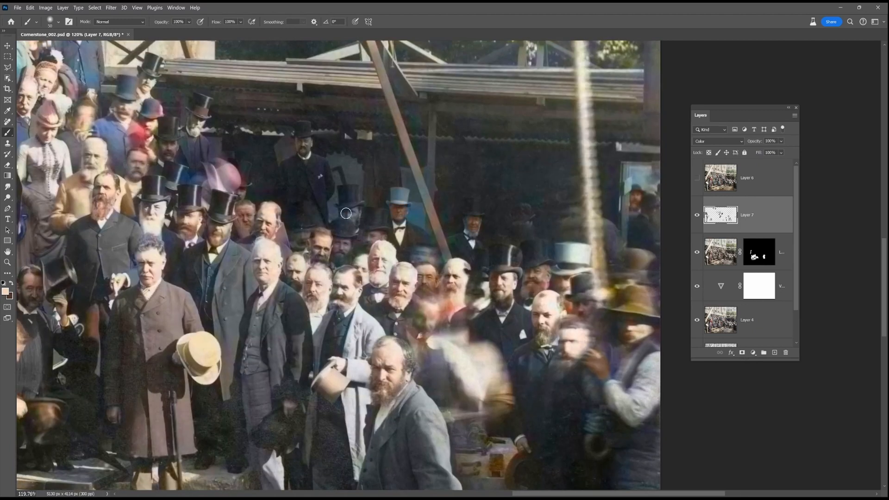
pyautogui.moveTo(366, 260); pyautogui.dragTo(496, 303)
pyautogui.moveTo(431, 194); pyautogui.dragTo(504, 264)
pyautogui.keyDown('alt'); pyautogui.click(328, 271); pyautogui.keyUp('alt')
pyautogui.keyDown('alt'); pyautogui.click(338, 336); pyautogui.keyUp('alt')
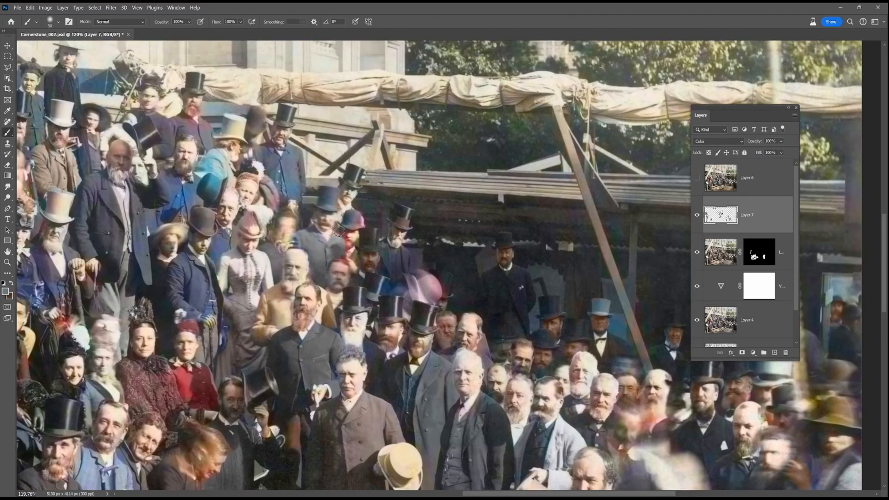
# Darken the teal hat in the crowd behind the bearded man in blue, using colors sampled from the photo.
pyautogui.moveTo(338, 230); pyautogui.dragTo(450, 295)
pyautogui.moveTo(328, 227); pyautogui.dragTo(393, 247)
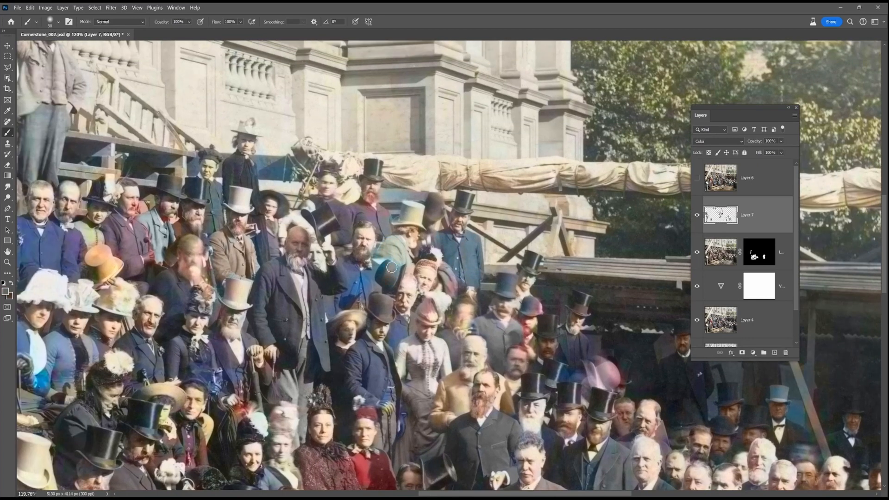
pyautogui.keyDown('alt'); pyautogui.click(550, 328); pyautogui.keyUp('alt')
pyautogui.keyDown('alt'); pyautogui.click(608, 374); pyautogui.keyUp('alt')
pyautogui.moveTo(596, 367); pyautogui.dragTo(603, 376)
pyautogui.moveTo(468, 370); pyautogui.dragTo(509, 366)
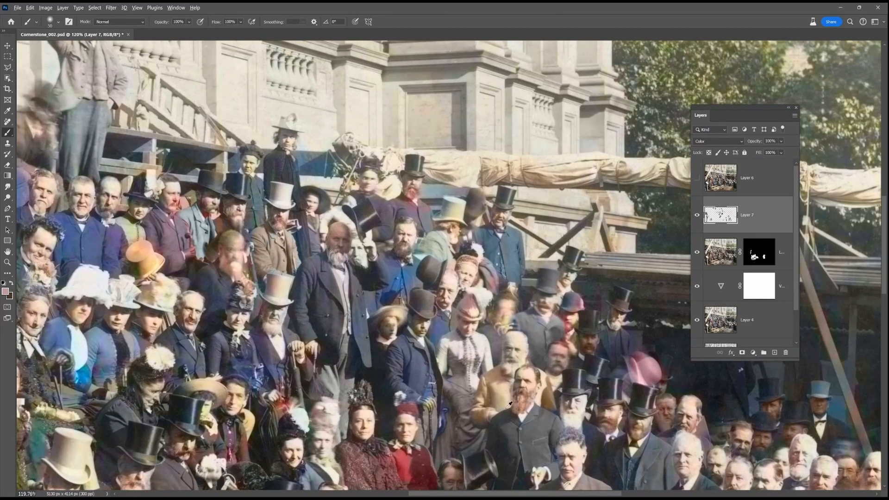
# With sampled colors on Layer 7, mute the bearded man's tan coat to beige, the orange hat to pale grey and the front-facing man's blue coat to charcoal.
pyautogui.keyDown('alt'); pyautogui.click(293, 337); pyautogui.keyUp('alt')
pyautogui.moveTo(274, 310); pyautogui.dragTo(277, 319)
pyautogui.moveTo(284, 284); pyautogui.dragTo(391, 325)
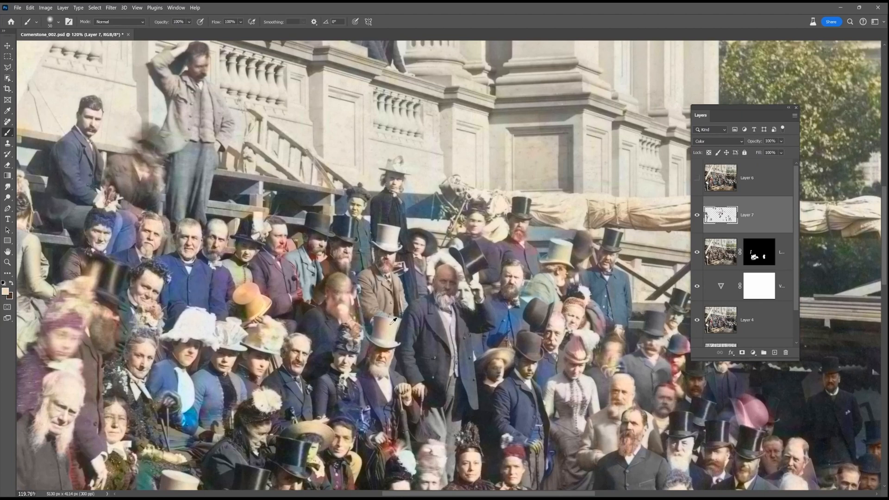
pyautogui.moveTo(275, 294); pyautogui.dragTo(391, 318)
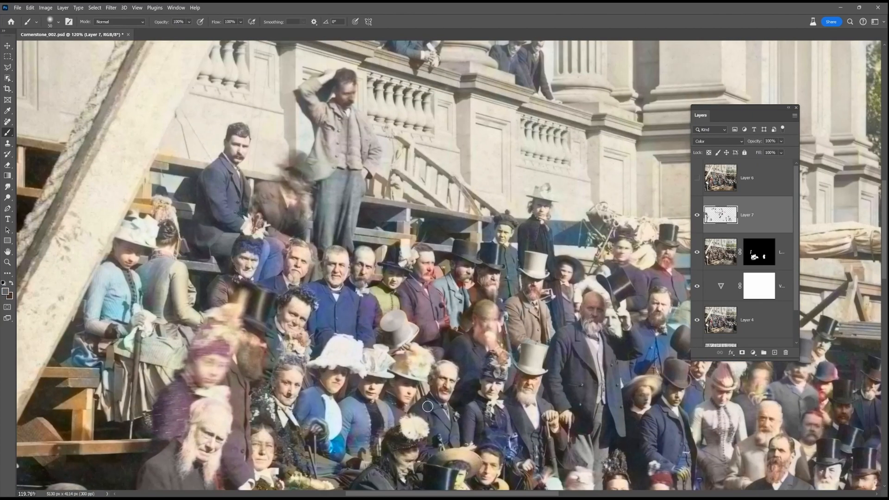
pyautogui.moveTo(329, 307); pyautogui.dragTo(437, 387)
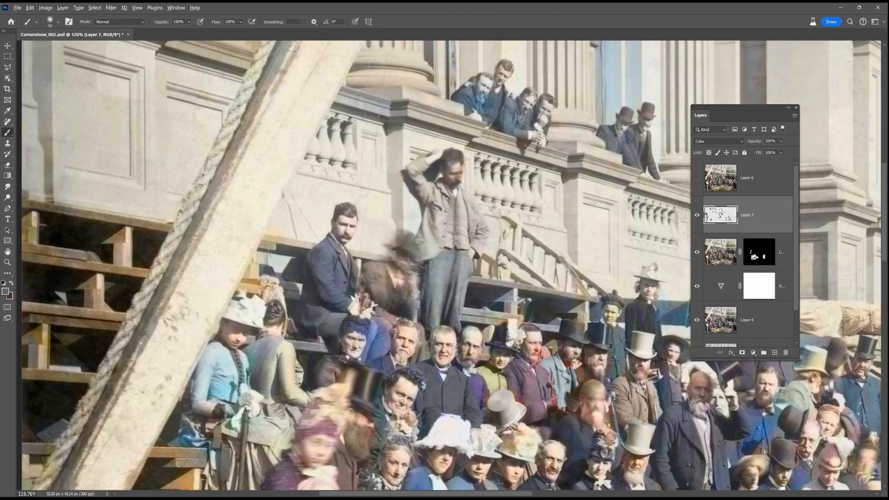
# Paint the dress and hat of the woman seated beside the large wooden beam turquoise on Layer 7.
pyautogui.keyDown('alt'); pyautogui.click(280, 373); pyautogui.keyUp('alt')
pyautogui.moveTo(229, 364)
pyautogui.mouseDown()
pyautogui.moveTo(280, 374)
pyautogui.moveTo(252, 415)
pyautogui.mouseUp()
pyautogui.moveTo(288, 317); pyautogui.dragTo(308, 333)
pyautogui.keyDown('alt'); pyautogui.click(326, 364); pyautogui.keyUp('alt')
pyautogui.moveTo(327, 364)
pyautogui.mouseDown()
pyautogui.moveTo(354, 410)
pyautogui.moveTo(329, 434)
pyautogui.moveTo(338, 358)
pyautogui.mouseUp()
pyautogui.keyDown('alt'); pyautogui.click(325, 357); pyautogui.keyUp('alt')
pyautogui.keyDown('alt'); pyautogui.click(422, 414); pyautogui.keyUp('alt')
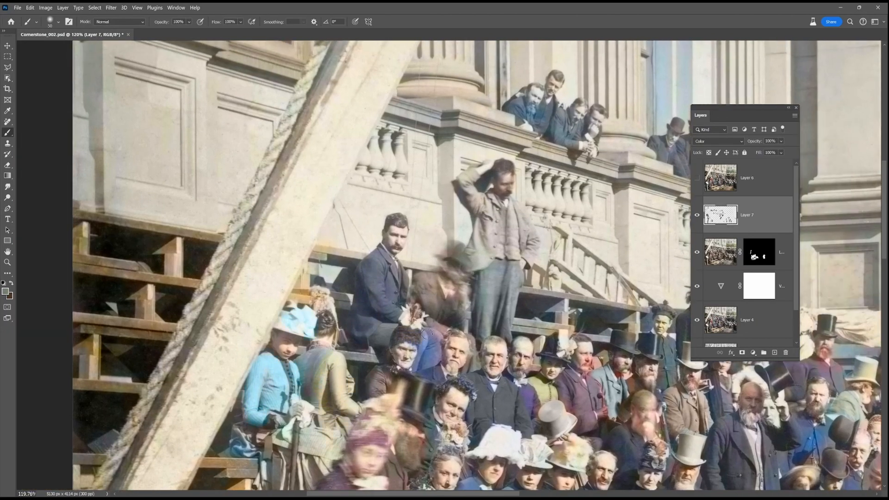
# Paint the bright blue trousers of the man seated on the stands grey with a sampled color.
pyautogui.keyDown('alt'); pyautogui.click(416, 370); pyautogui.keyUp('alt')
pyautogui.moveTo(427, 373); pyautogui.dragTo(445, 378)
pyautogui.moveTo(613, 267); pyautogui.dragTo(425, 242)
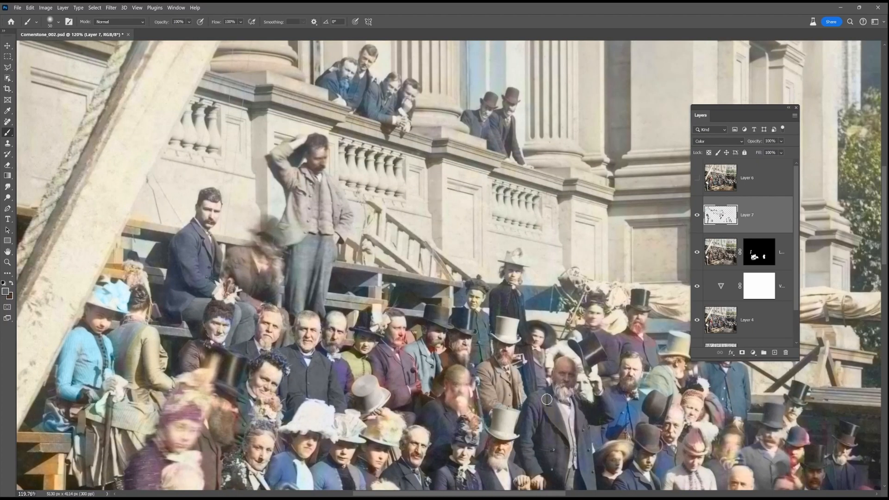
pyautogui.moveTo(603, 408); pyautogui.dragTo(599, 369)
# Paint the far balcony man's blue coat dark grey and neutralize the bluish stone behind him with sampled colors.
pyautogui.moveTo(514, 148); pyautogui.dragTo(520, 266)
pyautogui.moveTo(503, 199); pyautogui.dragTo(509, 227)
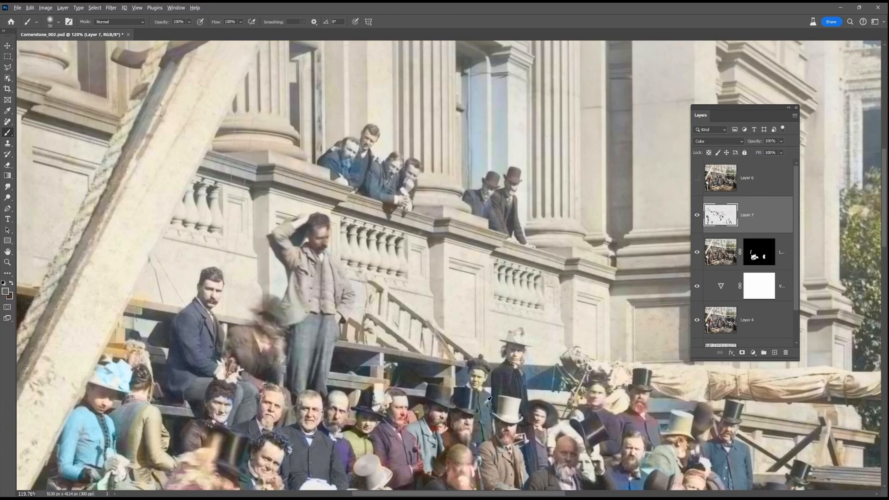
pyautogui.keyDown('alt'); pyautogui.click(350, 146); pyautogui.keyUp('alt')
pyautogui.keyDown('alt'); pyautogui.click(477, 387); pyautogui.keyUp('alt')
pyautogui.keyDown('alt'); pyautogui.click(151, 292); pyautogui.keyUp('alt')
pyautogui.moveTo(486, 112)
pyautogui.mouseDown()
pyautogui.moveTo(499, 75)
pyautogui.moveTo(494, 184)
pyautogui.mouseUp()
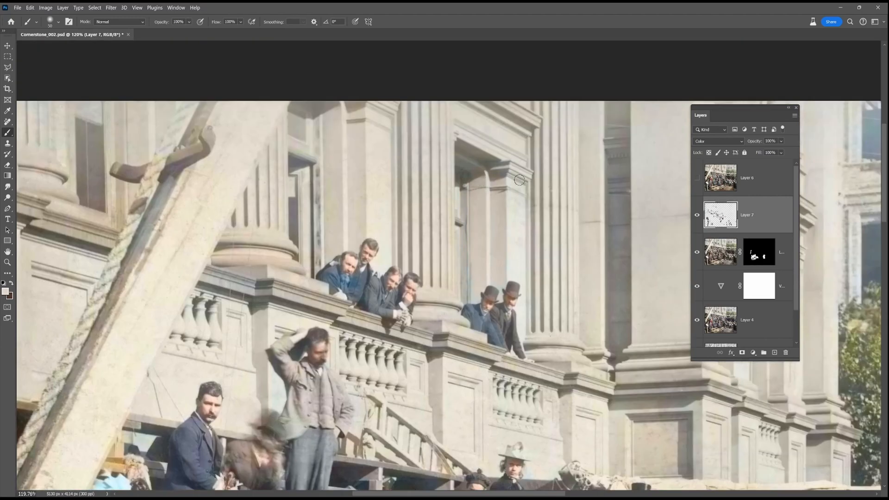
# Compare the picture with Layer 5's mask off and on, and paint white on that mask to mute the bluish top hat in the back row.
pyautogui.scroll(-5, 539, 358)
pyautogui.moveTo(648, 482); pyautogui.dragTo(555, 271)
pyautogui.keyDown('shift'); pyautogui.click(761, 252); pyautogui.keyUp('shift')
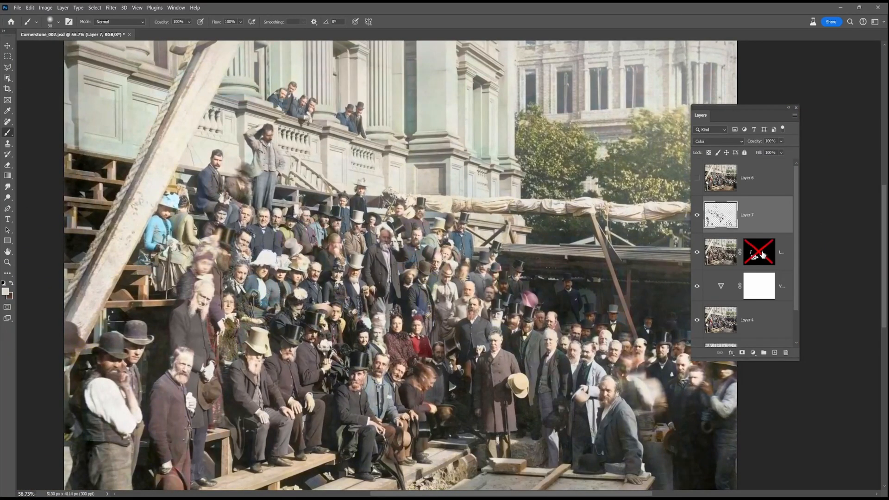
pyautogui.click(761, 252)
pyautogui.keyDown('shift'); pyautogui.click(761, 252); pyautogui.keyUp('shift')
pyautogui.keyDown('shift'); pyautogui.click(761, 253); pyautogui.keyUp('shift')
pyautogui.click(13, 284)
pyautogui.keyDown('shift'); pyautogui.click(761, 252); pyautogui.keyUp('shift')
pyautogui.keyDown('shift'); pyautogui.click(761, 252); pyautogui.keyUp('shift')
pyautogui.click(196, 105)
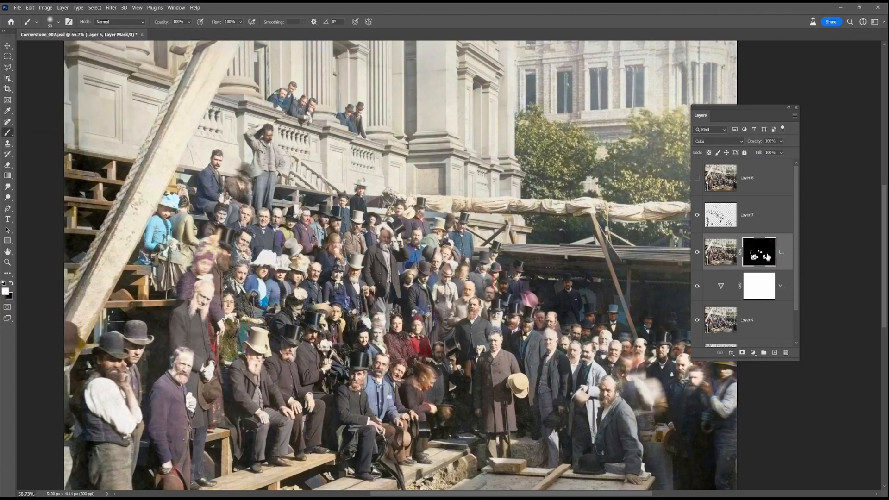
pyautogui.moveTo(774, 123); pyautogui.dragTo(819, 130)
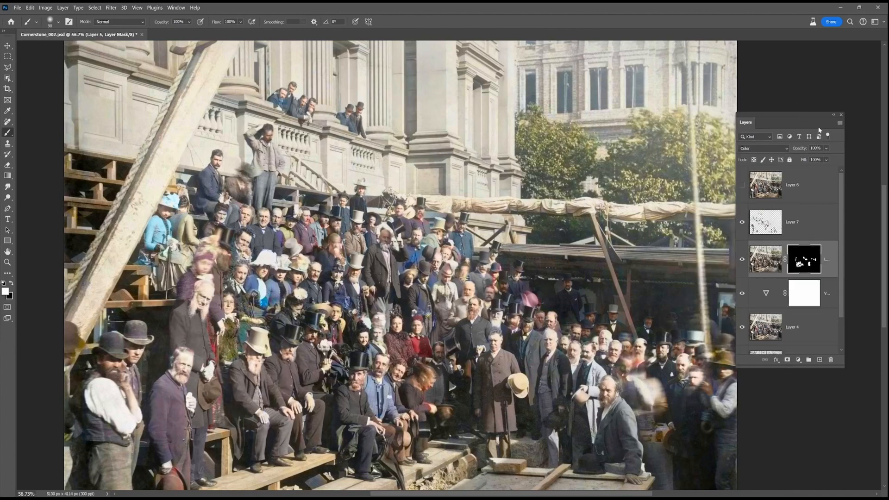
# Paint white on Layer 5's mask over the standing man's purple coat and the seated man's blue jacket, checking against the disabled mask.
pyautogui.moveTo(728, 286); pyautogui.dragTo(675, 157)
pyautogui.keyDown('shift'); pyautogui.click(796, 265); pyautogui.keyUp('shift')
pyautogui.keyDown('shift'); pyautogui.click(797, 266); pyautogui.keyUp('shift')
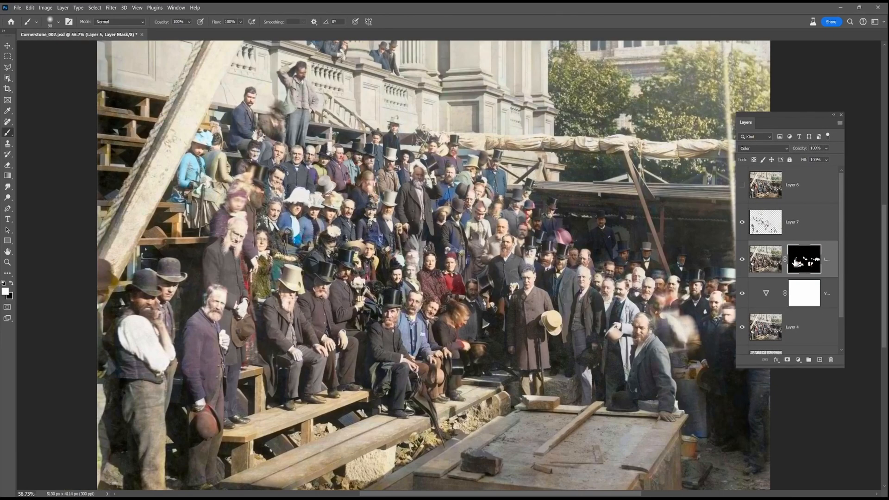
pyautogui.keyDown('shift'); pyautogui.click(803, 265); pyautogui.keyUp('shift')
pyautogui.keyDown('shift'); pyautogui.click(803, 264); pyautogui.keyUp('shift')
pyautogui.keyDown('shift'); pyautogui.click(803, 262); pyautogui.keyUp('shift')
pyautogui.keyDown('shift'); pyautogui.click(796, 265); pyautogui.keyUp('shift')
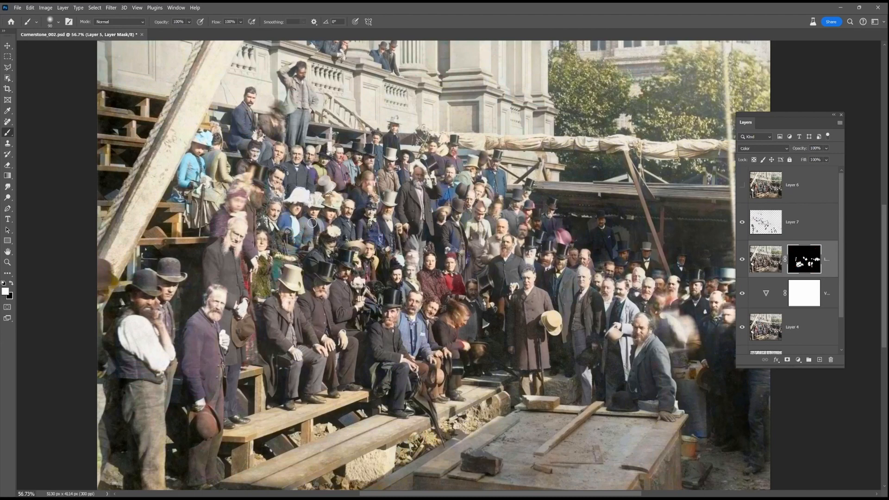
pyautogui.keyDown('shift'); pyautogui.click(806, 262); pyautogui.keyUp('shift')
pyautogui.keyDown('shift'); pyautogui.click(805, 262); pyautogui.keyUp('shift')
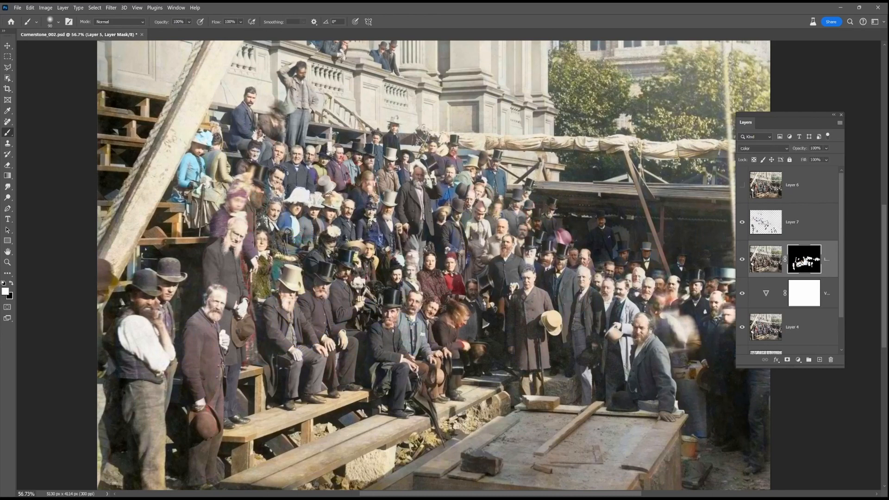
pyautogui.keyDown('shift'); pyautogui.click(803, 268); pyautogui.keyUp('shift')
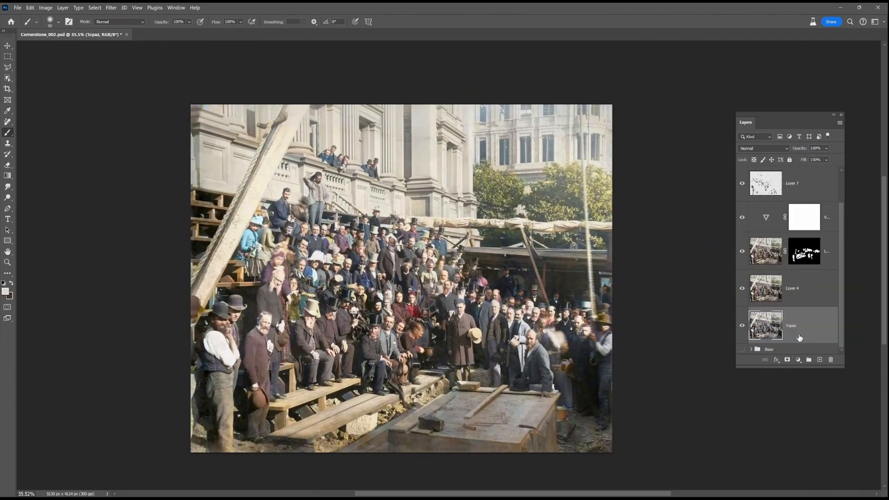
# Add a Levels adjustment above the Topaz layer with black input 10 and white input 249, and compare the picture without it.
pyautogui.click(796, 359)
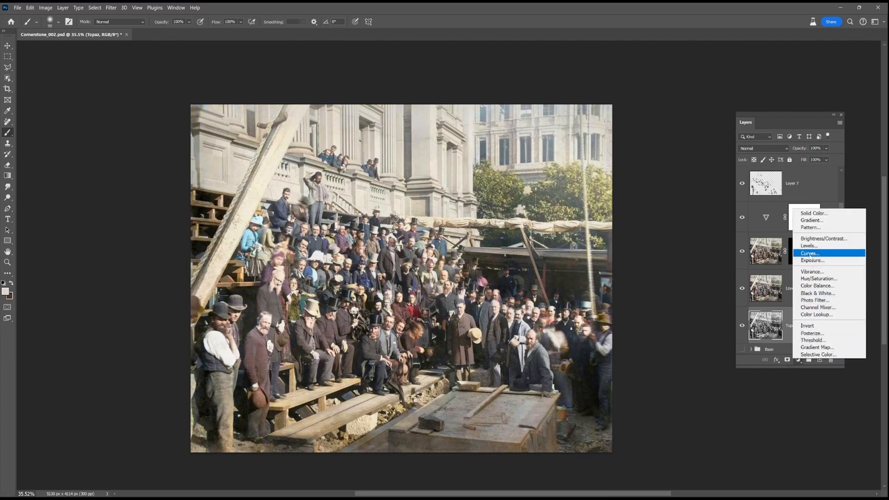
pyautogui.click(810, 246)
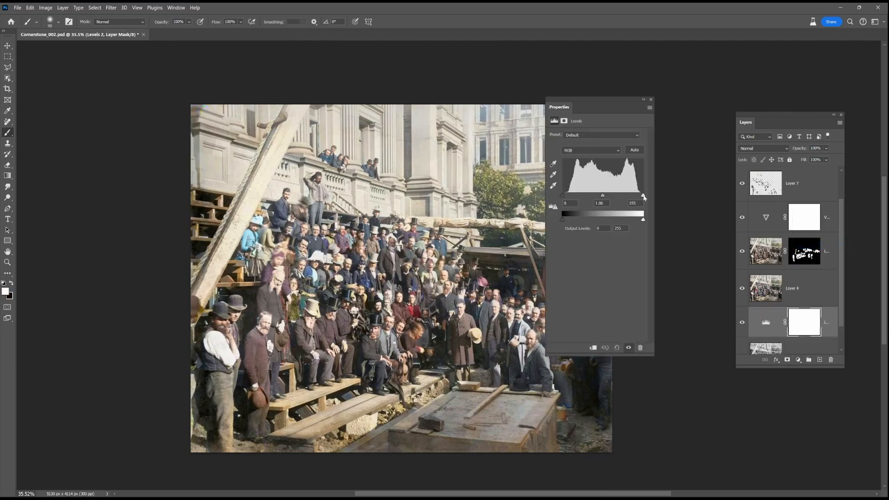
pyautogui.moveTo(641, 196); pyautogui.dragTo(643, 195)
pyautogui.moveTo(611, 106); pyautogui.dragTo(660, 114)
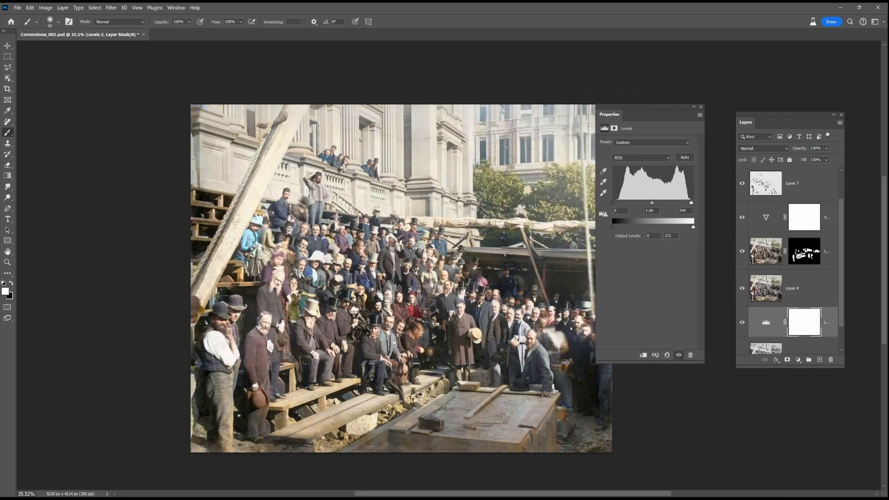
pyautogui.moveTo(615, 203); pyautogui.dragTo(619, 204)
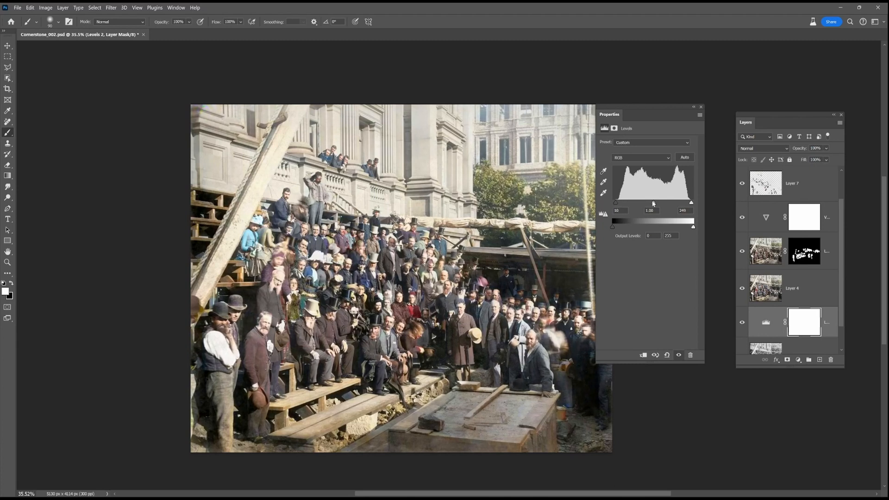
pyautogui.moveTo(655, 204); pyautogui.dragTo(654, 205)
pyautogui.click(700, 110)
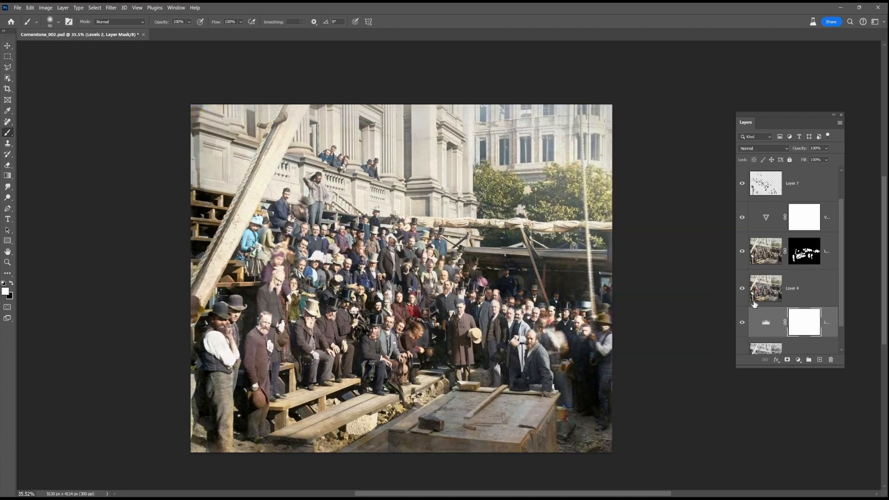
pyautogui.scroll(2, 531, 334)
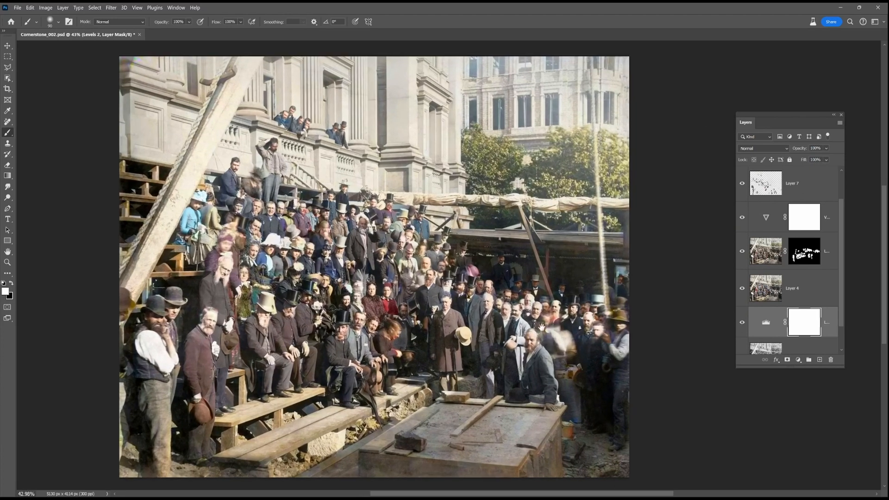
pyautogui.moveTo(541, 327); pyautogui.dragTo(566, 328)
pyautogui.click(742, 322)
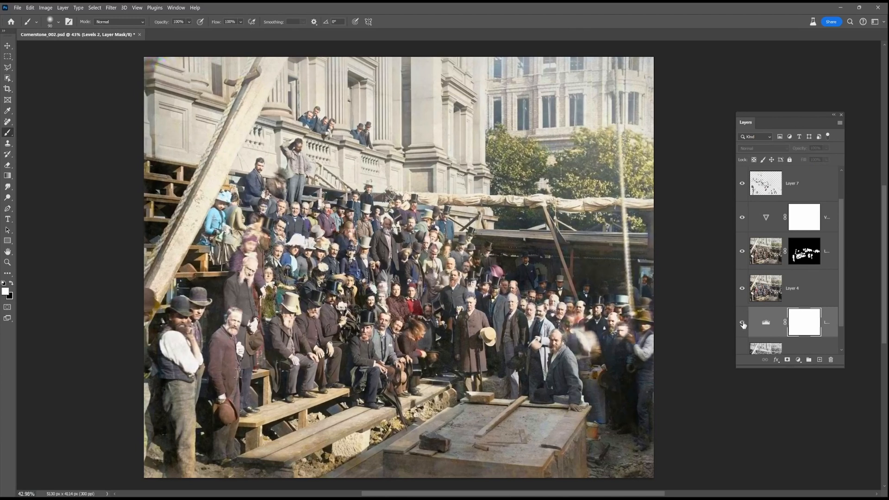
pyautogui.click(743, 321)
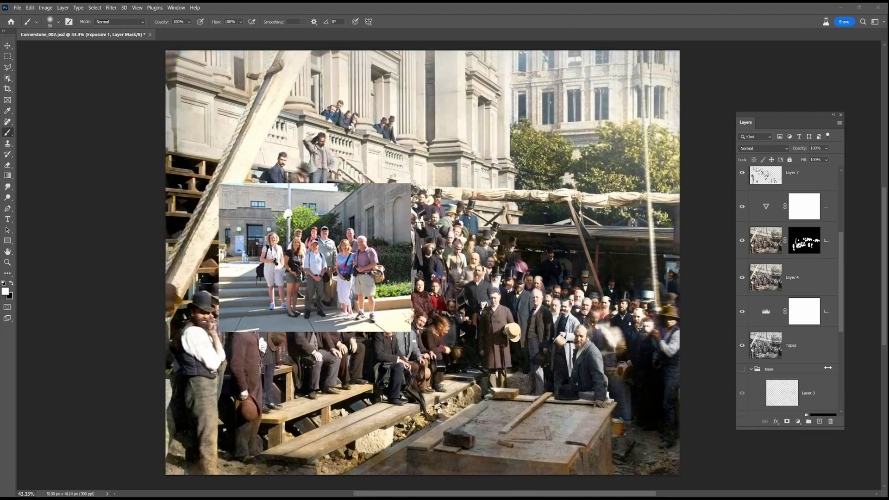
# Examine the settings and before-and-after effect of the adjustment layer directly above Layer 7.
pyautogui.scroll(5, 830, 287)
pyautogui.moveTo(781, 117); pyautogui.dragTo(768, 76)
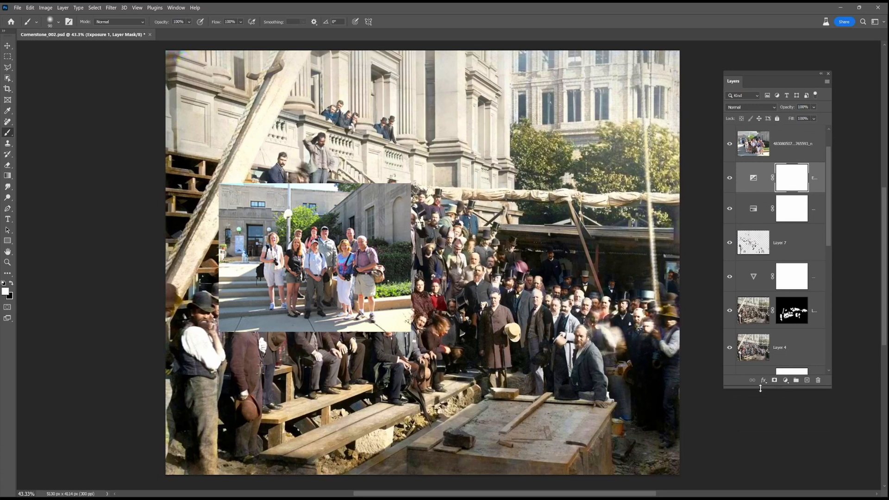
pyautogui.moveTo(759, 388); pyautogui.dragTo(759, 478)
pyautogui.click(753, 209)
pyautogui.click(730, 208)
pyautogui.doubleClick(752, 208)
pyautogui.click(729, 208)
pyautogui.click(706, 121)
# Move the Exposure adjustment below Layer 4 onto the Levels adjustment, and compare the picture without these two adjustments.
pyautogui.moveTo(753, 177); pyautogui.dragTo(783, 365)
pyautogui.doubleClick(753, 382)
pyautogui.click(706, 122)
pyautogui.moveTo(730, 350); pyautogui.dragTo(732, 380)
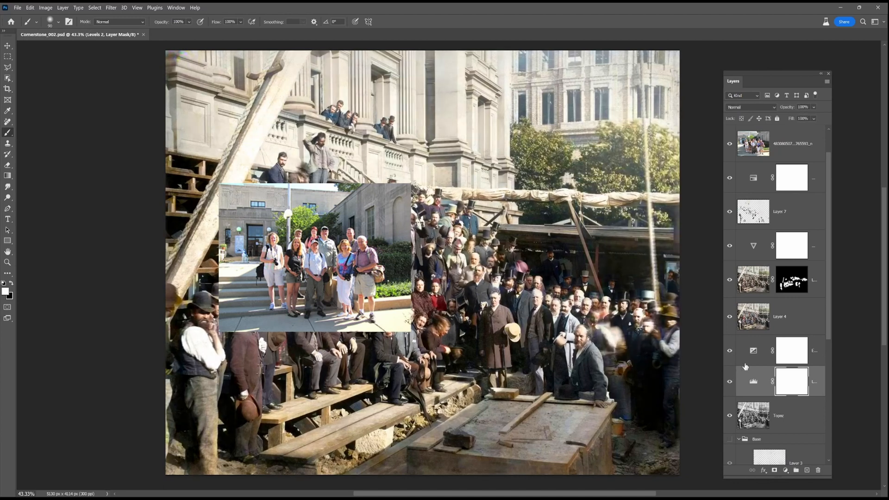
# Show and collapse the Base group, keeping the Exposure, Levels and Topaz layers outside and above it.
pyautogui.scroll(-5, 761, 299)
pyautogui.moveTo(788, 235); pyautogui.dragTo(787, 267)
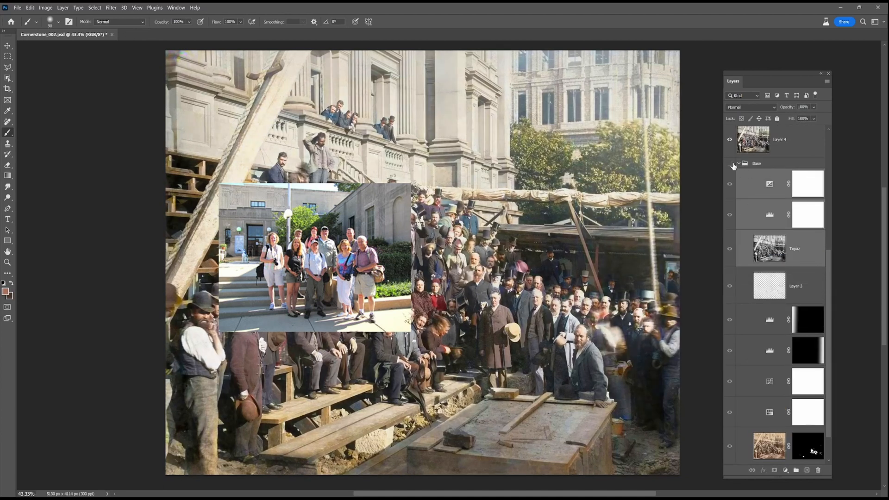
pyautogui.moveTo(747, 246); pyautogui.dragTo(765, 156)
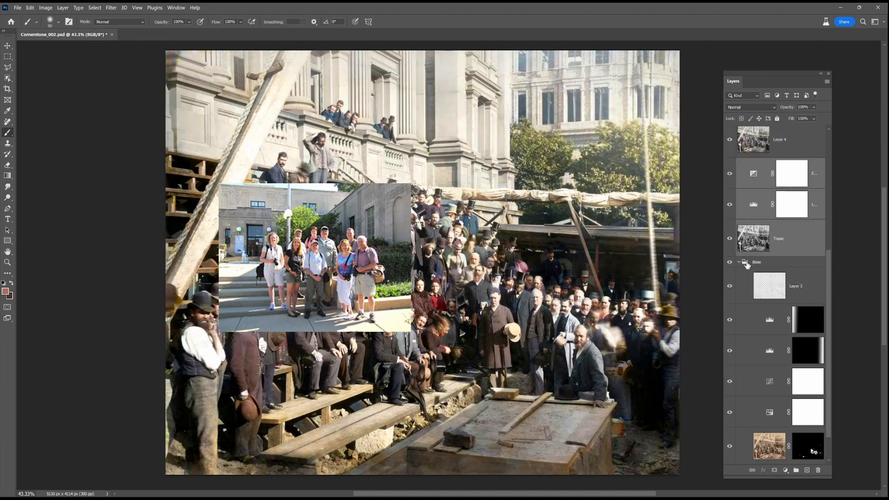
pyautogui.click(742, 263)
pyautogui.click(739, 263)
# Group the Exposure, Levels and Topaz layers under the name Black and white.
pyautogui.click(791, 437)
pyautogui.keyDown('shift'); pyautogui.click(796, 370); pyautogui.keyUp('shift')
pyautogui.click(827, 82)
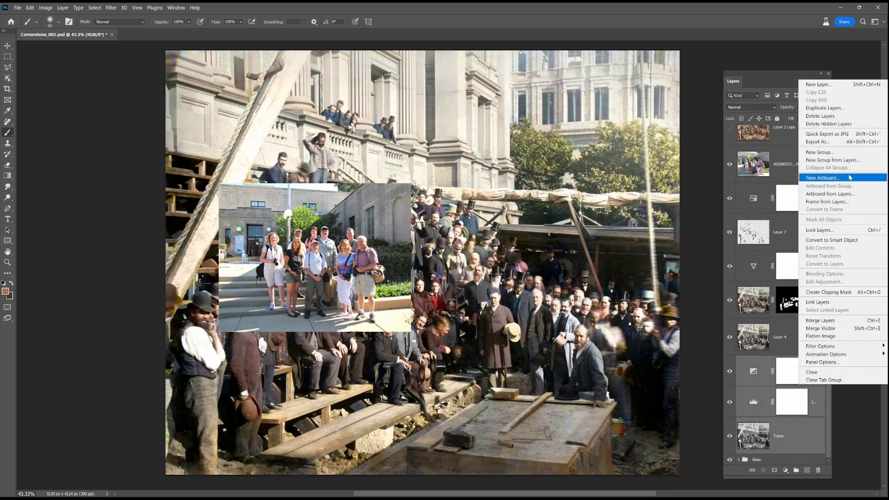
pyautogui.click(834, 175)
pyautogui.write('Black and whit')
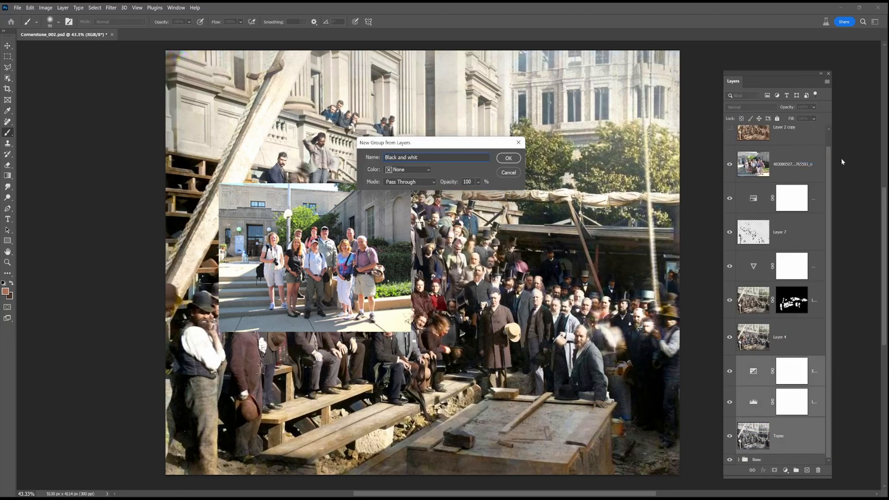
pyautogui.write('e')
pyautogui.press('Return')
# Group Layer 4 through the adjustment above Layer 7 under the name Base colour.
pyautogui.click(802, 359)
pyautogui.keyDown('shift'); pyautogui.click(804, 171); pyautogui.keyUp('shift')
pyautogui.click(826, 83)
pyautogui.click(833, 163)
pyautogui.write('Base colour')
pyautogui.press('Return')
# Create a new empty layer above the Base colour group and set its blend mode to Color.
pyautogui.click(796, 220)
pyautogui.click(799, 168)
pyautogui.click(806, 470)
pyautogui.click(755, 108)
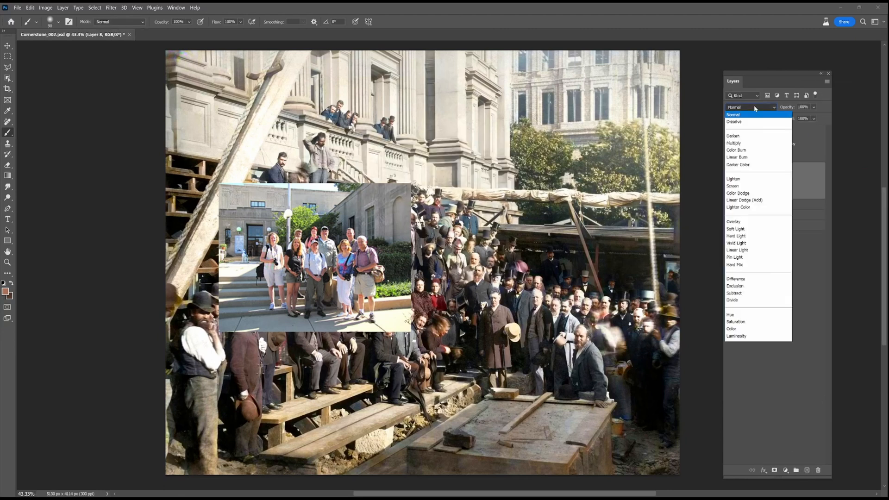
pyautogui.click(759, 329)
pyautogui.click(738, 205)
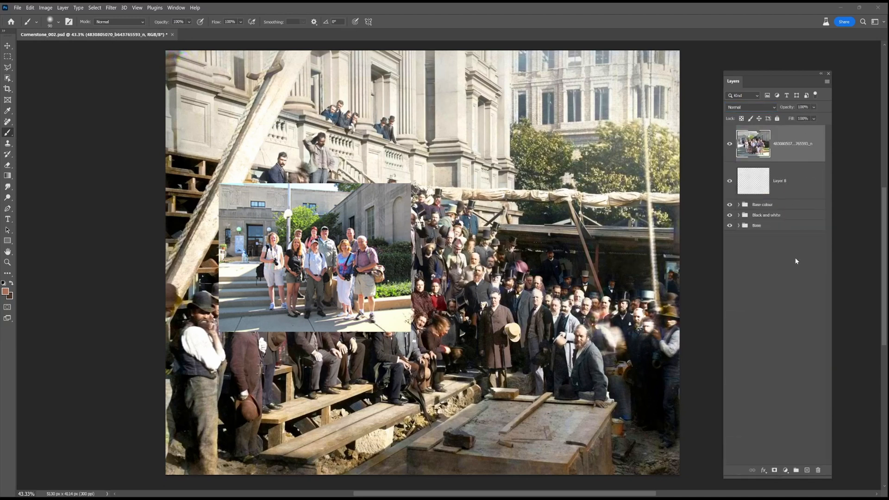
# Make the empty Color layer Layer 8 active for brush painting and hide the reference photo layer above it.
pyautogui.hotkey('alt', '[')
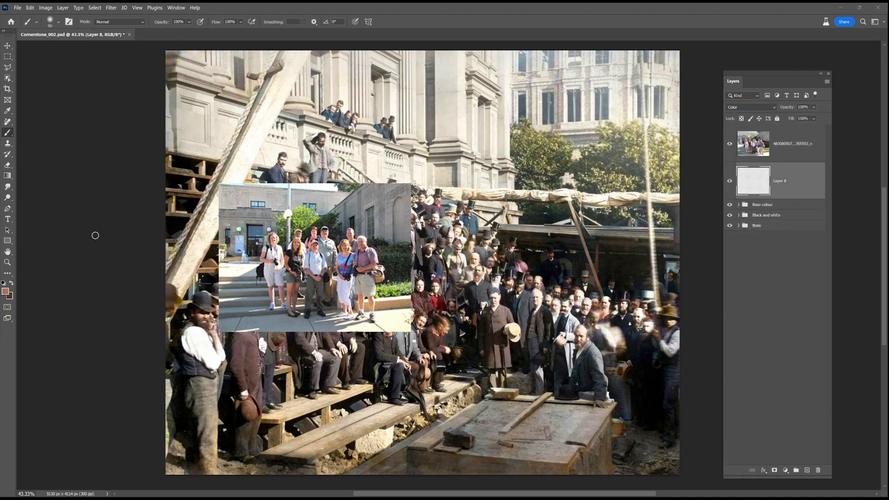
pyautogui.click(729, 144)
pyautogui.scroll(10, 352, 338)
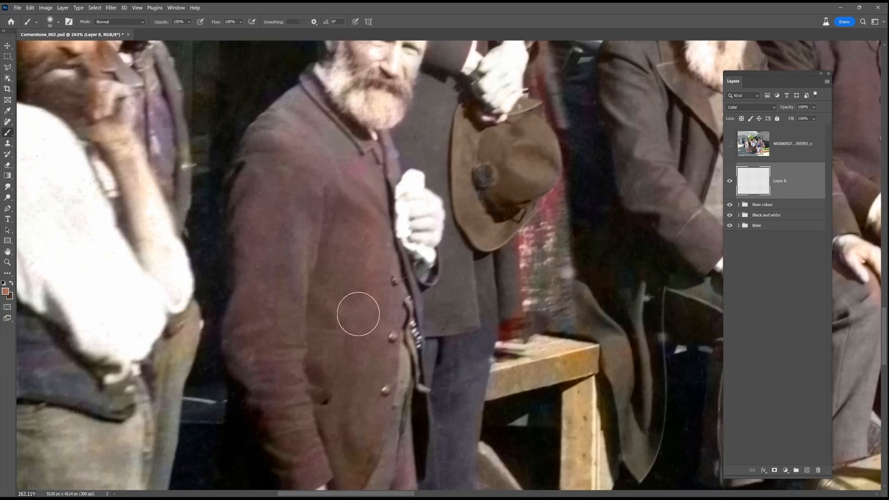
pyautogui.press('p')
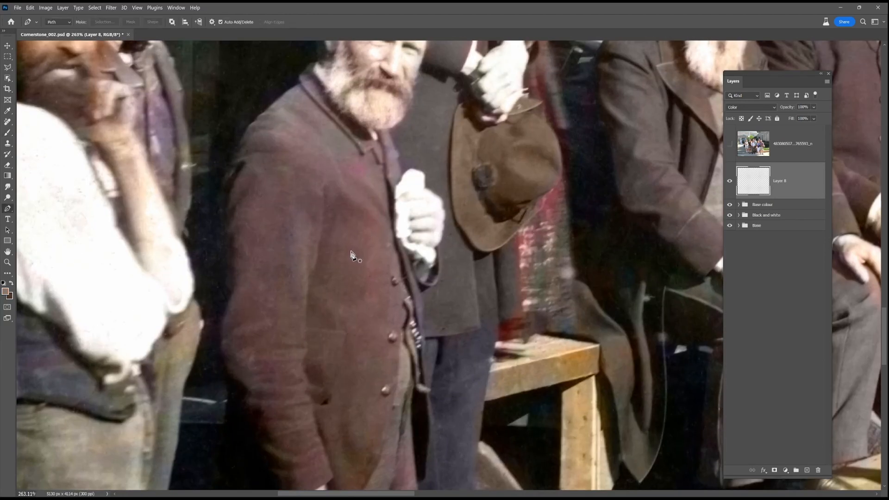
pyautogui.press('b')
# Paint the front of the bearded standing man's coat with reddish-brown tones sampled from the coat itself.
pyautogui.click(316, 226)
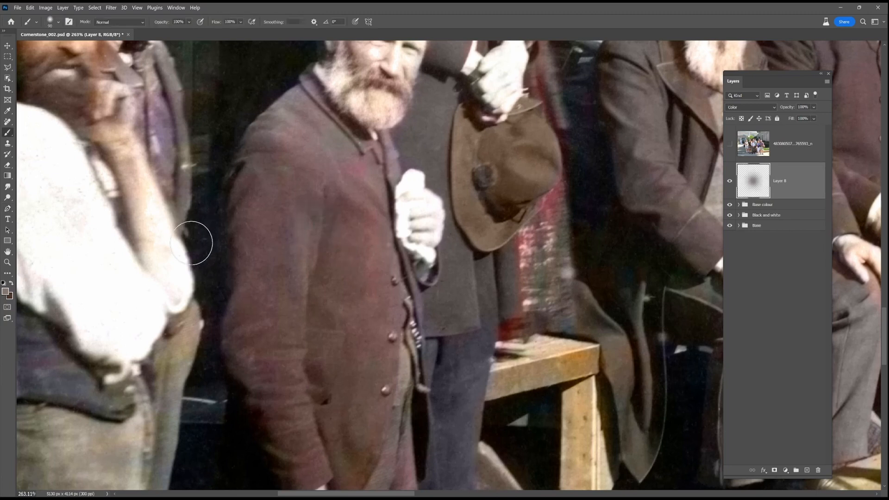
pyautogui.keyDown('alt'); pyautogui.click(363, 288); pyautogui.keyUp('alt')
pyautogui.click(361, 274)
pyautogui.keyDown('alt'); pyautogui.click(364, 233); pyautogui.keyUp('alt')
pyautogui.moveTo(363, 236); pyautogui.dragTo(344, 180)
# Even out the coat's shoulder edge with a smaller brush in the sampled maroon-brown.
pyautogui.press('[')
pyautogui.press('[')
pyautogui.press('[')
pyautogui.press('[')
pyautogui.press('[')
pyautogui.press('[')
pyautogui.press('[')
pyautogui.press('[')
pyautogui.press('[')
pyautogui.moveTo(246, 148); pyautogui.dragTo(287, 113)
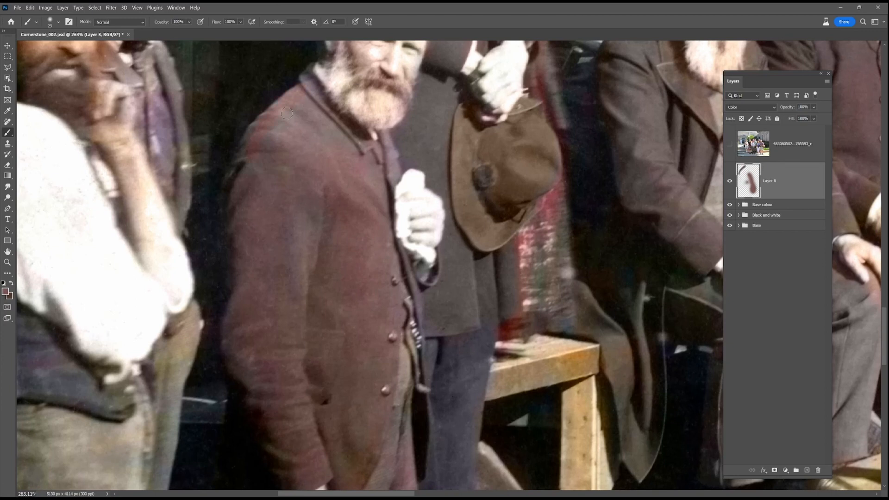
# Extend the maroon-brown over the rest of the man's coat, including its sleeve and lower part, adjusting brush size as needed.
pyautogui.press('[')
pyautogui.press('[')
pyautogui.press('[')
pyautogui.press('[')
pyautogui.press(']')
pyautogui.press(']')
pyautogui.press(']')
pyautogui.press(']')
pyautogui.press(']')
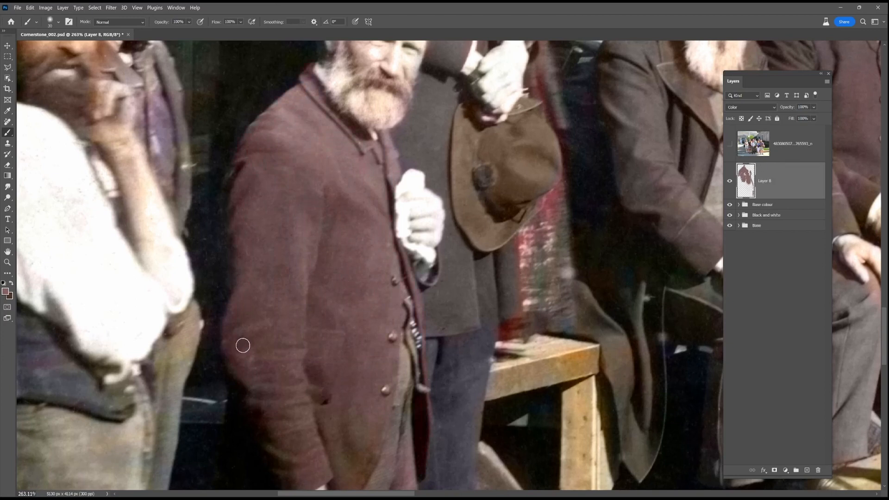
pyautogui.scroll(-3, 278, 363)
pyautogui.moveTo(316, 381); pyautogui.dragTo(343, 419)
pyautogui.scroll(-1, 415, 410)
# Sample a grey-brown tone and paint the bearded man's trousers from below the coat down to the hems with a small brush.
pyautogui.keyDown('alt'); pyautogui.click(405, 295); pyautogui.keyUp('alt')
pyautogui.press('[')
pyautogui.press('[')
pyautogui.press('[')
pyautogui.press('[')
pyautogui.press('[')
pyautogui.press('[')
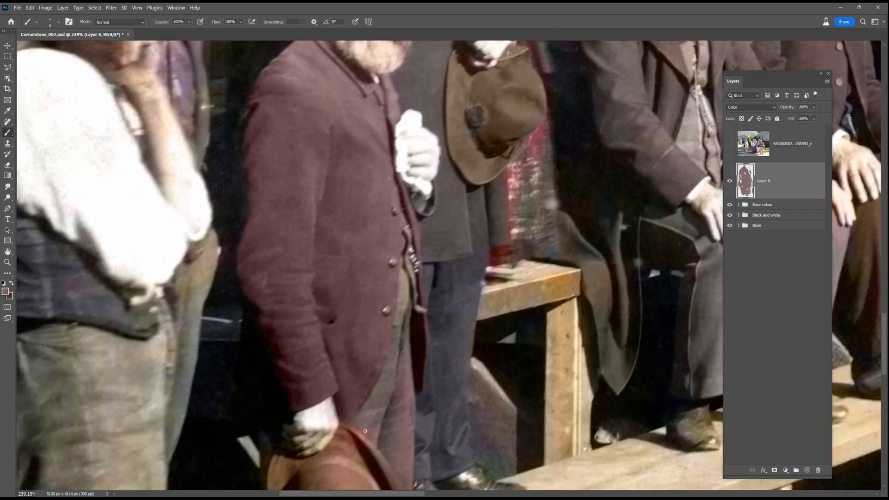
pyautogui.scroll(-3, 405, 325)
pyautogui.press(']')
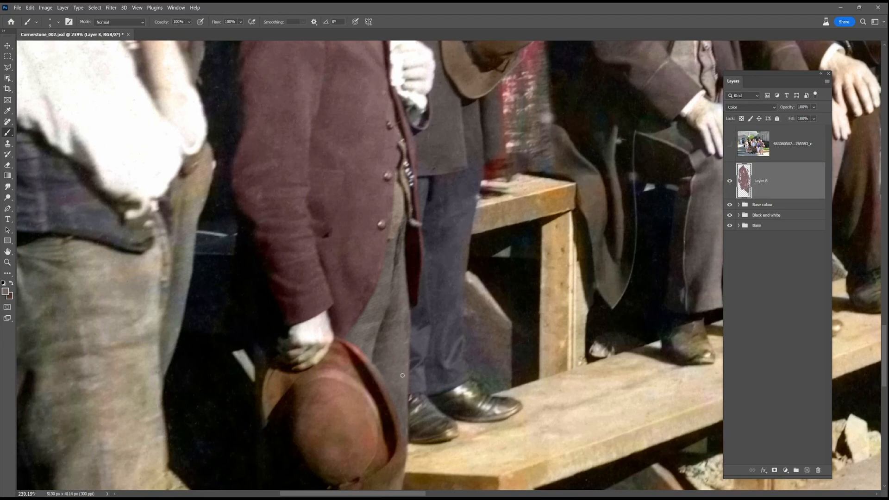
pyautogui.scroll(-5, 372, 345)
pyautogui.scroll(-3, 387, 356)
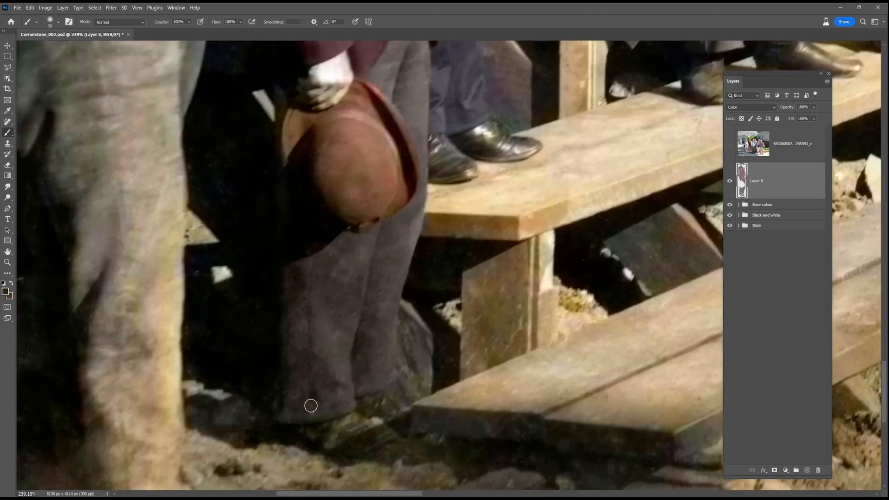
# Recolor the man's shoes and the stone slab beside his legs with tones sampled from the nearby ground and wood.
pyautogui.keyDown('alt'); pyautogui.click(384, 412); pyautogui.keyUp('alt')
pyautogui.moveTo(375, 424); pyautogui.dragTo(389, 437)
pyautogui.keyDown('alt'); pyautogui.click(505, 324); pyautogui.keyUp('alt')
pyautogui.moveTo(422, 319)
pyautogui.mouseDown()
pyautogui.moveTo(434, 328)
pyautogui.moveTo(442, 308)
pyautogui.mouseUp()
pyautogui.keyDown('alt'); pyautogui.click(513, 327); pyautogui.keyUp('alt')
# Sample brown from the neighbouring man's hat and paint the reddish hat in the bearded man's hand, refining its brim.
pyautogui.scroll(-6, 442, 309)
pyautogui.scroll(4, 344, 271)
pyautogui.keyDown('alt'); pyautogui.click(537, 85); pyautogui.keyUp('alt')
pyautogui.moveTo(405, 345)
pyautogui.mouseDown()
pyautogui.moveTo(425, 359)
pyautogui.moveTo(369, 341)
pyautogui.moveTo(377, 410)
pyautogui.mouseUp()
pyautogui.press('[')
pyautogui.press('[')
pyautogui.press('[')
pyautogui.keyDown('alt'); pyautogui.click(409, 341); pyautogui.keyUp('alt')
pyautogui.moveTo(411, 300); pyautogui.dragTo(422, 305)
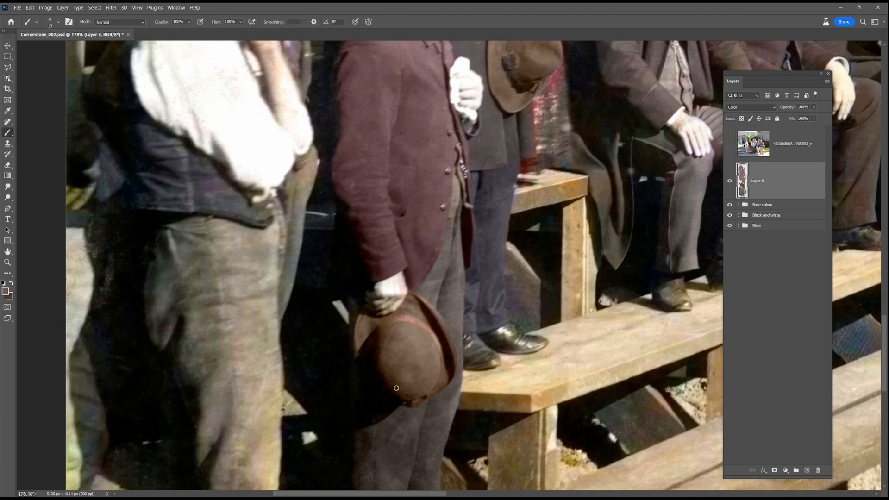
pyautogui.keyDown('alt'); pyautogui.click(440, 361); pyautogui.keyUp('alt')
pyautogui.scroll(-6, 312, 378)
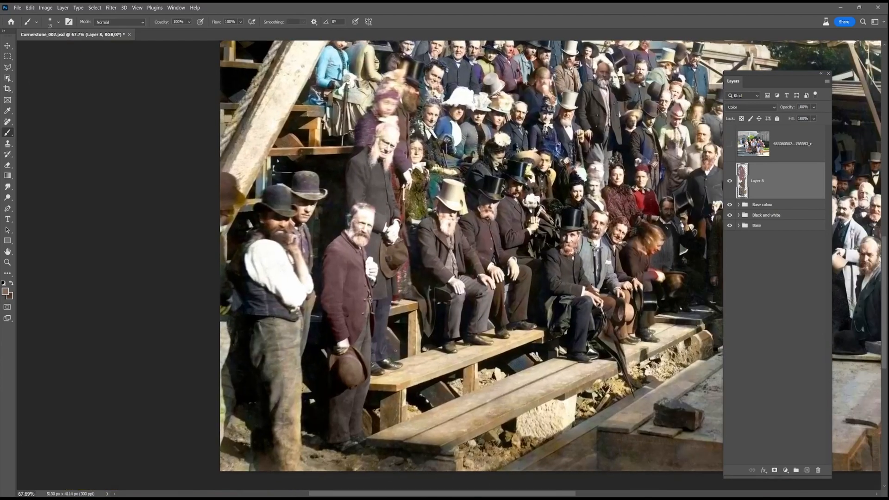
# Sample a tone from the white-sleeved worker's trousers and paint over them with an enlarged brush.
pyautogui.scroll(4, 357, 259)
pyautogui.keyDown('alt'); pyautogui.click(357, 256); pyautogui.keyUp('alt')
pyautogui.press(']')
pyautogui.press(']')
pyautogui.press(']')
pyautogui.press(']')
pyautogui.press(']')
pyautogui.press(']')
pyautogui.press(']')
pyautogui.press(']')
pyautogui.moveTo(354, 256)
pyautogui.mouseDown()
pyautogui.moveTo(378, 421)
pyautogui.moveTo(365, 445)
pyautogui.moveTo(358, 229)
pyautogui.moveTo(326, 205)
pyautogui.moveTo(333, 284)
pyautogui.moveTo(357, 384)
pyautogui.mouseUp()
# Even out the colors of the worker's clothing and the surrounding areas with several locally sampled tones.
pyautogui.keyDown('alt'); pyautogui.click(343, 257); pyautogui.keyUp('alt')
pyautogui.keyDown('alt'); pyautogui.click(308, 227); pyautogui.keyUp('alt')
pyautogui.moveTo(310, 324); pyautogui.dragTo(345, 357)
pyautogui.moveTo(285, 259); pyautogui.dragTo(290, 338)
pyautogui.keyDown('alt'); pyautogui.click(279, 243); pyautogui.keyUp('alt')
pyautogui.moveTo(279, 243)
pyautogui.mouseDown()
pyautogui.moveTo(295, 350)
pyautogui.moveTo(288, 383)
pyautogui.mouseUp()
pyautogui.moveTo(337, 162); pyautogui.dragTo(338, 329)
# Sample a blue-grey tone and tint the worker's bowler hat with a smaller brush.
pyautogui.keyDown('alt'); pyautogui.click(338, 329); pyautogui.keyUp('alt')
pyautogui.press('[')
pyautogui.press('[')
pyautogui.press('[')
pyautogui.press('[')
pyautogui.press('[')
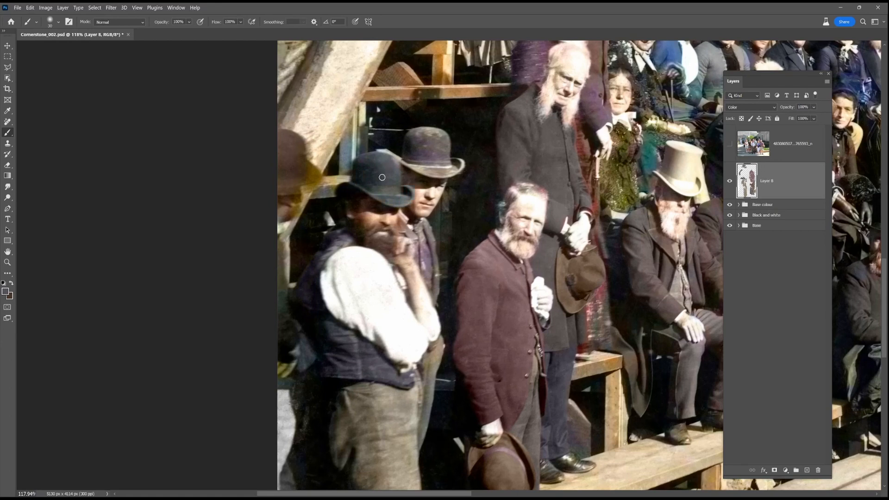
# Replace the purple cast on the clothing of the young man behind the worker with sampled grey-brown tones.
pyautogui.keyDown('alt'); pyautogui.click(423, 316); pyautogui.keyUp('alt')
pyautogui.moveTo(456, 276); pyautogui.dragTo(498, 294)
pyautogui.keyDown('alt'); pyautogui.click(329, 332); pyautogui.keyUp('alt')
pyautogui.keyDown('alt'); pyautogui.click(412, 243); pyautogui.keyUp('alt')
pyautogui.keyDown('alt'); pyautogui.click(356, 376); pyautogui.keyUp('alt')
pyautogui.moveTo(487, 347); pyautogui.dragTo(474, 344)
pyautogui.keyDown('alt'); pyautogui.click(464, 379); pyautogui.keyUp('alt')
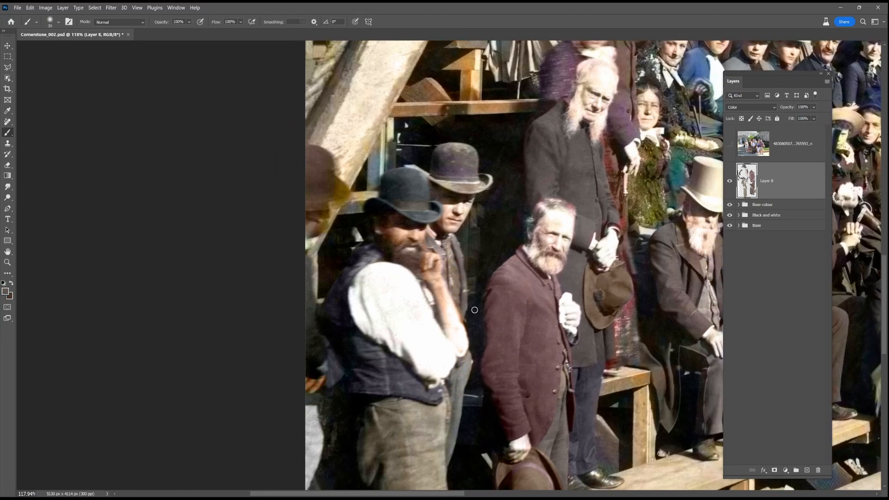
# Sample a neutral tone from the young man's bowler hat and paint the hat evenly with it.
pyautogui.keyDown('alt'); pyautogui.click(453, 184); pyautogui.keyUp('alt')
pyautogui.moveTo(466, 156); pyautogui.dragTo(442, 171)
pyautogui.scroll(-4, 518, 327)
pyautogui.scroll(8, 500, 78)
# Paint the tall white-bearded man's long coat a neutral dark grey with a smaller brush, covering its front and sleeve edges.
pyautogui.press('[')
pyautogui.press('[')
pyautogui.press('[')
pyautogui.press('[')
pyautogui.press('[')
pyautogui.moveTo(475, 197)
pyautogui.mouseDown()
pyautogui.moveTo(489, 288)
pyautogui.moveTo(481, 345)
pyautogui.mouseUp()
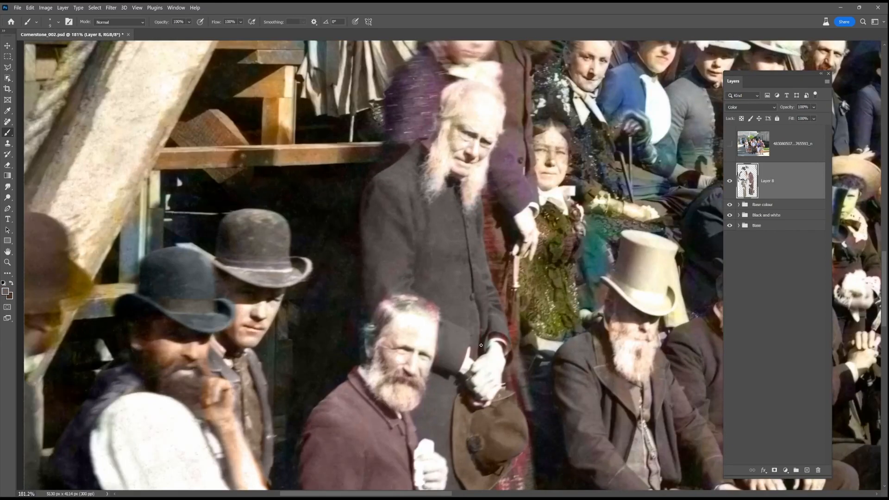
pyautogui.moveTo(386, 290)
pyautogui.mouseDown()
pyautogui.moveTo(371, 215)
pyautogui.moveTo(418, 172)
pyautogui.mouseUp()
pyautogui.scroll(-3, 439, 428)
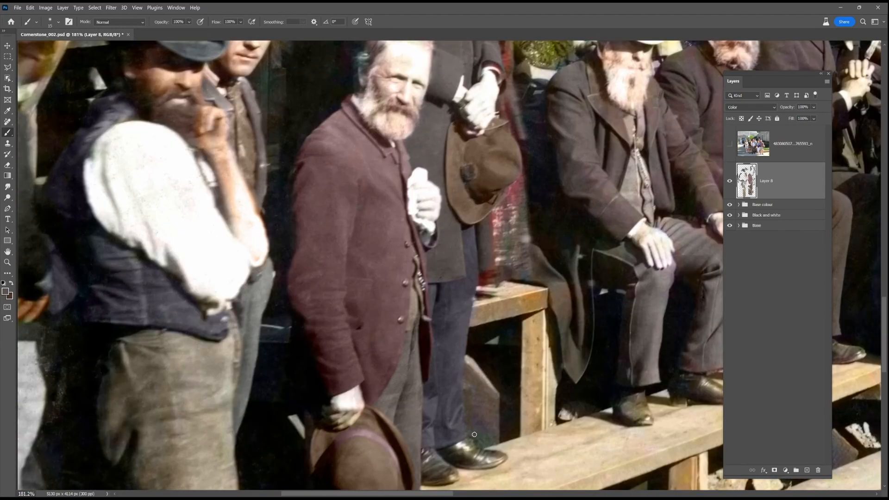
# Display the Color panel, choose white and paint the shirt cuff of the standing man in the long dark coat.
pyautogui.keyDown('alt'); pyautogui.click(504, 310); pyautogui.keyUp('alt')
pyautogui.scroll(2, 515, 260)
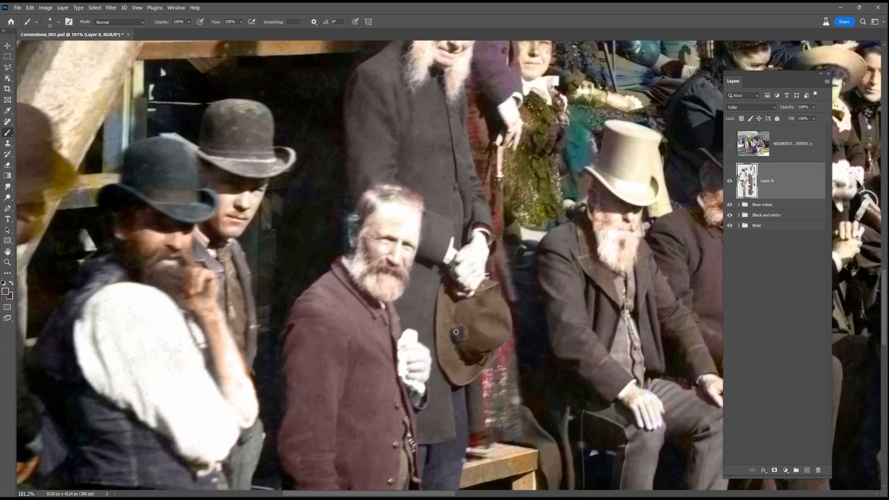
pyautogui.press('F6')
pyautogui.click(43, 369)
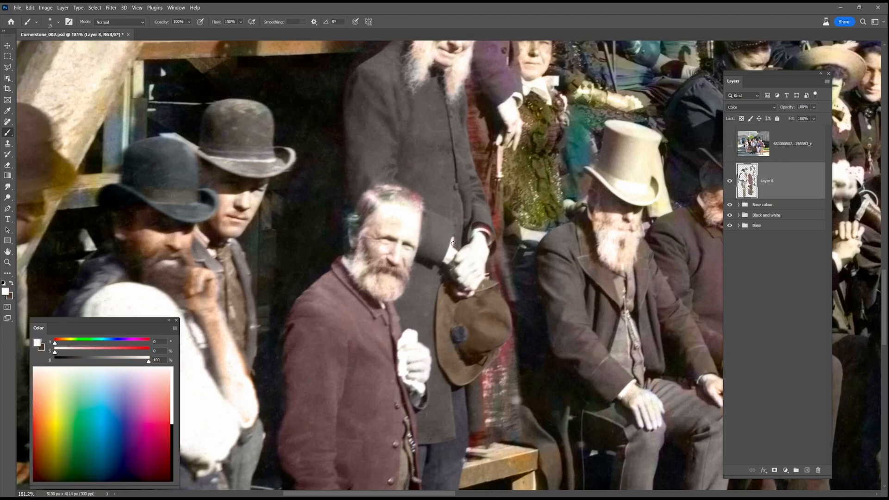
pyautogui.moveTo(502, 248); pyautogui.dragTo(498, 267)
# Repaint the hat held in front of the standing man's coat with tones sampled from the photo.
pyautogui.keyDown('alt'); pyautogui.click(654, 277); pyautogui.keyUp('alt')
pyautogui.keyDown('alt'); pyautogui.click(457, 340); pyautogui.keyUp('alt')
pyautogui.moveTo(453, 350)
pyautogui.mouseDown()
pyautogui.moveTo(457, 358)
pyautogui.moveTo(418, 386)
pyautogui.mouseUp()
pyautogui.keyDown('alt'); pyautogui.click(258, 108); pyautogui.keyUp('alt')
# Tint the buttons of the maroon coat gold, choosing a pale yellow brush colour.
pyautogui.moveTo(287, 351); pyautogui.dragTo(485, 202)
pyautogui.moveTo(63, 343); pyautogui.dragTo(73, 343)
pyautogui.click(549, 358)
pyautogui.click(51, 371)
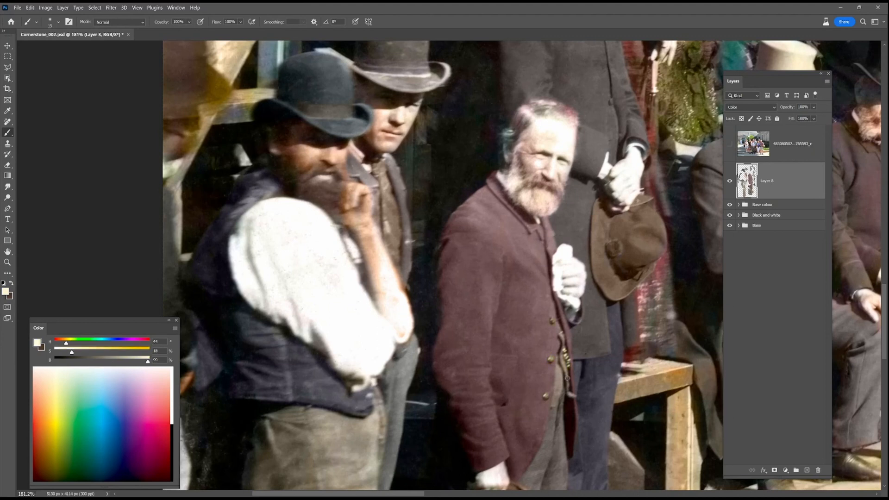
# Paint the coat tail of the seated man in the cream top hat with a sampled tone and a larger brush.
pyautogui.scroll(-2, 629, 351)
pyautogui.moveTo(713, 303); pyautogui.dragTo(422, 310)
pyautogui.keyDown('alt'); pyautogui.click(429, 313); pyautogui.keyUp('alt')
pyautogui.press(']')
pyautogui.press(']')
pyautogui.press(']')
pyautogui.moveTo(381, 374); pyautogui.dragTo(396, 435)
# Repaint the same seated man's coat and trousers with muted brown-grey tones sampled from his clothing.
pyautogui.keyDown('alt'); pyautogui.click(434, 288); pyautogui.keyUp('alt')
pyautogui.moveTo(456, 276)
pyautogui.mouseDown()
pyautogui.moveTo(380, 357)
pyautogui.moveTo(395, 319)
pyautogui.mouseUp()
pyautogui.moveTo(490, 311)
pyautogui.mouseDown()
pyautogui.moveTo(457, 263)
pyautogui.moveTo(427, 258)
pyautogui.mouseUp()
pyautogui.keyDown('alt'); pyautogui.click(473, 394); pyautogui.keyUp('alt')
pyautogui.moveTo(472, 423); pyautogui.dragTo(469, 347)
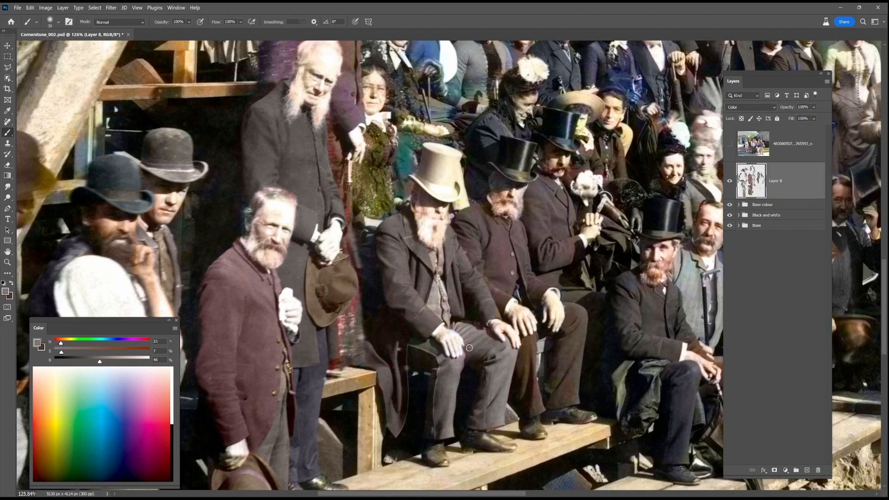
# Tint the waistcoat of the man in the cream top hat light blue and whiten his cuff with a smaller brush.
pyautogui.press('x')
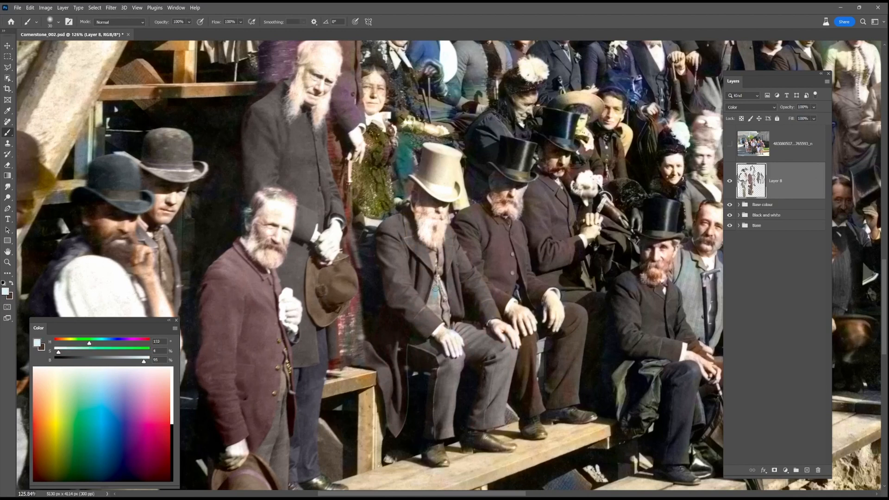
pyautogui.keyDown('alt'); pyautogui.click(280, 369); pyautogui.keyUp('alt')
pyautogui.press('[')
pyautogui.keyDown('alt'); pyautogui.click(437, 330); pyautogui.keyUp('alt')
pyautogui.keyDown('alt'); pyautogui.click(435, 332); pyautogui.keyUp('alt')
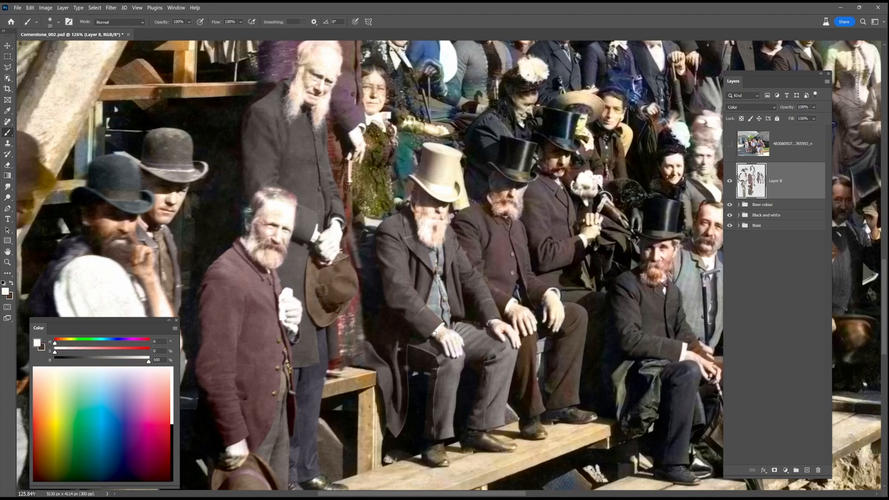
# Touch up the seated man's shoes on the bench with sampled near-black and neutral tones.
pyautogui.keyDown('alt'); pyautogui.click(509, 448); pyautogui.keyUp('alt')
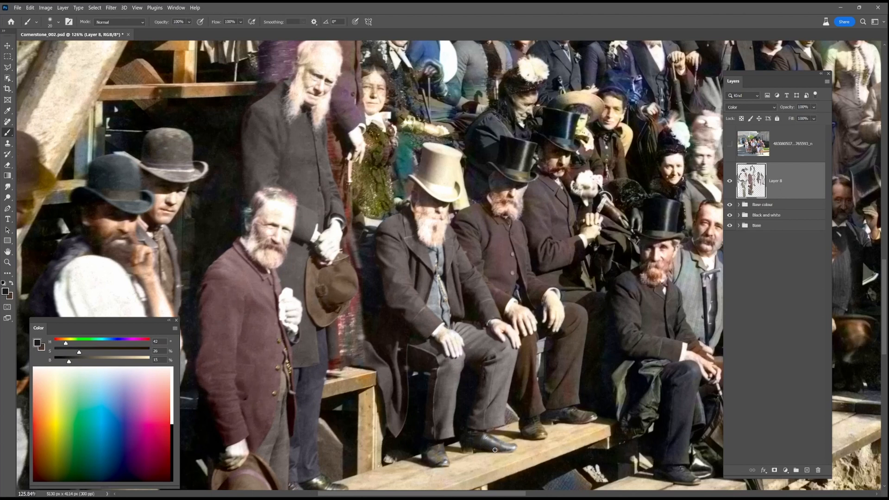
pyautogui.keyDown('alt'); pyautogui.click(541, 403); pyautogui.keyUp('alt')
pyautogui.keyDown('alt'); pyautogui.click(589, 419); pyautogui.keyUp('alt')
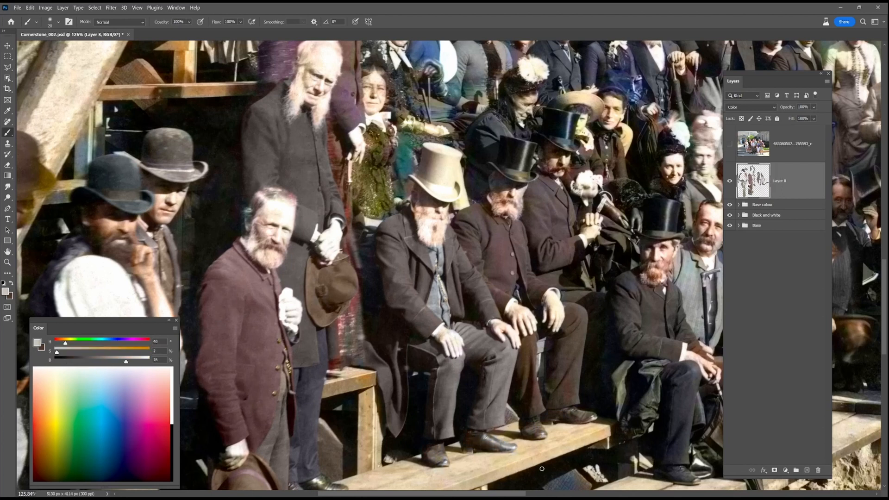
# Paint the second seated man's jacket maroon with a colour sampled from the jacket.
pyautogui.hscroll(2, 541, 469)
pyautogui.keyDown('alt'); pyautogui.click(452, 239); pyautogui.keyUp('alt')
pyautogui.keyDown('alt'); pyautogui.click(439, 267); pyautogui.keyUp('alt')
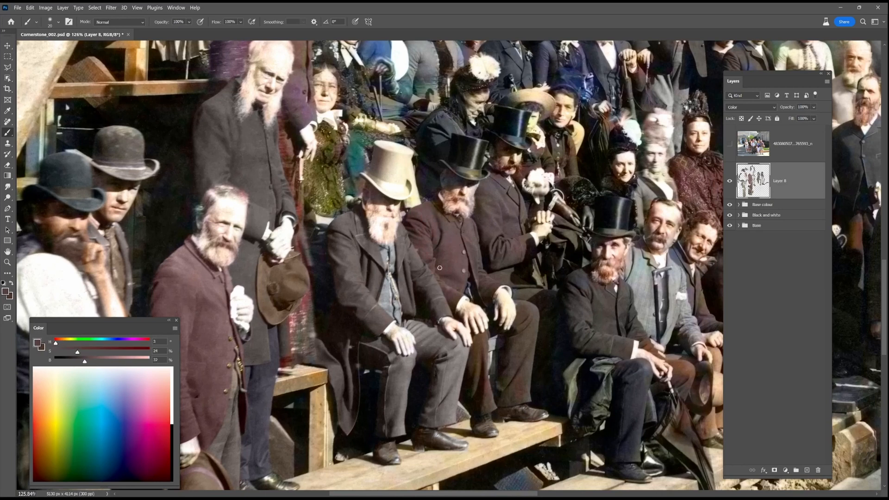
pyautogui.keyDown('alt'); pyautogui.click(487, 301); pyautogui.keyUp('alt')
# Neutralize the blue cast on the black top hats of the second and third seated men with sampled tones.
pyautogui.click(169, 368)
pyautogui.keyDown('alt'); pyautogui.click(523, 120); pyautogui.keyUp('alt')
pyautogui.keyDown('alt'); pyautogui.click(475, 145); pyautogui.keyUp('alt')
pyautogui.keyDown('alt'); pyautogui.click(477, 169); pyautogui.keyUp('alt')
pyautogui.keyDown('alt'); pyautogui.click(462, 169); pyautogui.keyUp('alt')
pyautogui.keyDown('alt'); pyautogui.click(459, 194); pyautogui.keyUp('alt')
pyautogui.keyDown('alt'); pyautogui.click(457, 187); pyautogui.keyUp('alt')
# Repaint the second seated man's trousers and the third seated man's coat with sampled dark tones.
pyautogui.keyDown('alt'); pyautogui.click(503, 293); pyautogui.keyUp('alt')
pyautogui.keyDown('alt'); pyautogui.click(485, 345); pyautogui.keyUp('alt')
pyautogui.moveTo(638, 381); pyautogui.dragTo(606, 454)
pyautogui.keyDown('alt'); pyautogui.click(460, 279); pyautogui.keyUp('alt')
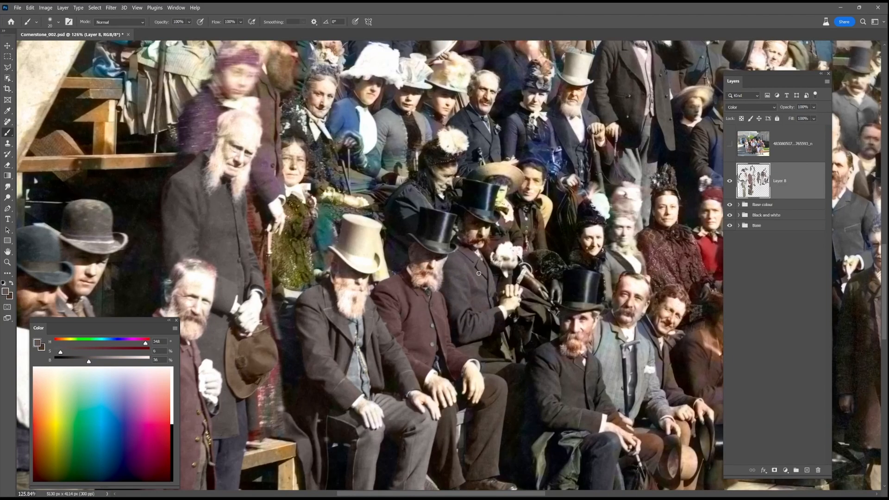
pyautogui.keyDown('alt'); pyautogui.click(350, 309); pyautogui.keyUp('alt')
pyautogui.moveTo(497, 286); pyautogui.dragTo(419, 208)
# Repaint the coat and trousers of the front-row man in the black top hat with sampled dark neutral tones.
pyautogui.keyDown('alt'); pyautogui.click(512, 275); pyautogui.keyUp('alt')
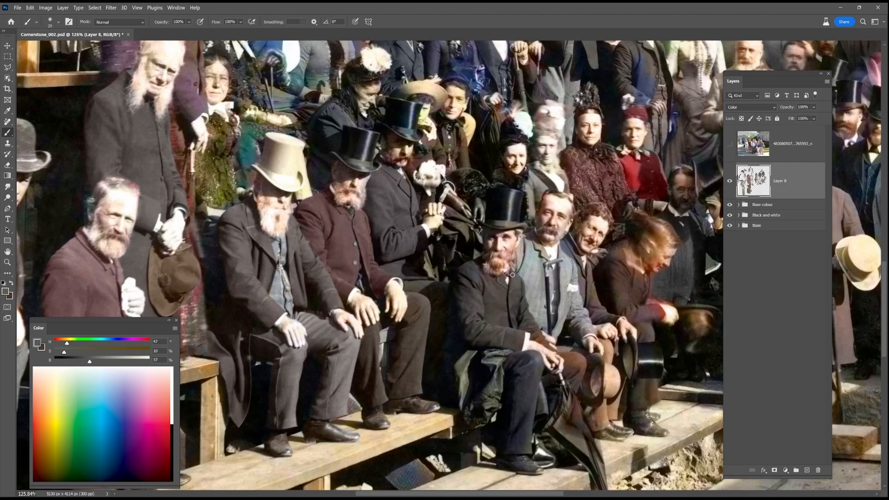
pyautogui.moveTo(498, 326); pyautogui.dragTo(520, 344)
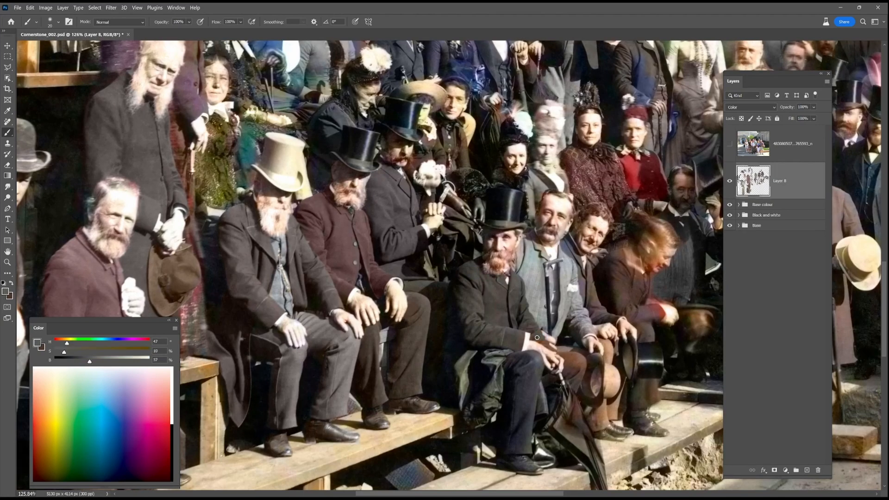
pyautogui.keyDown('alt'); pyautogui.click(534, 367); pyautogui.keyUp('alt')
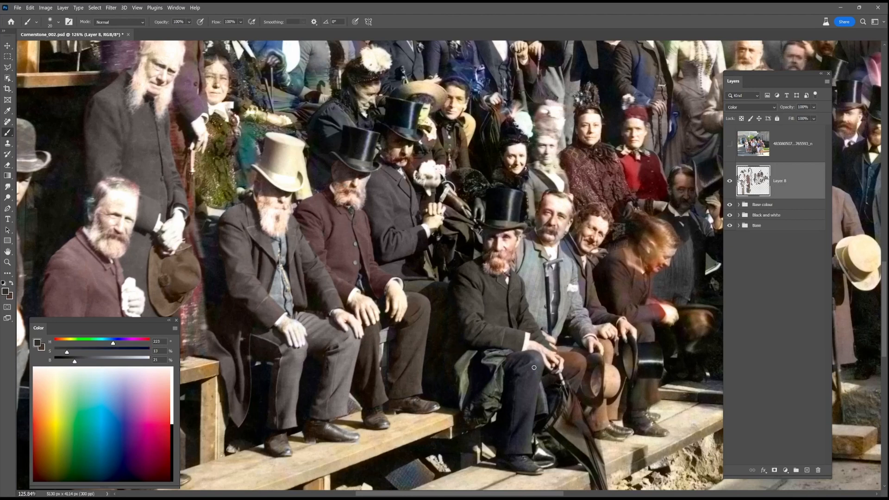
pyautogui.keyDown('alt'); pyautogui.click(519, 374); pyautogui.keyUp('alt')
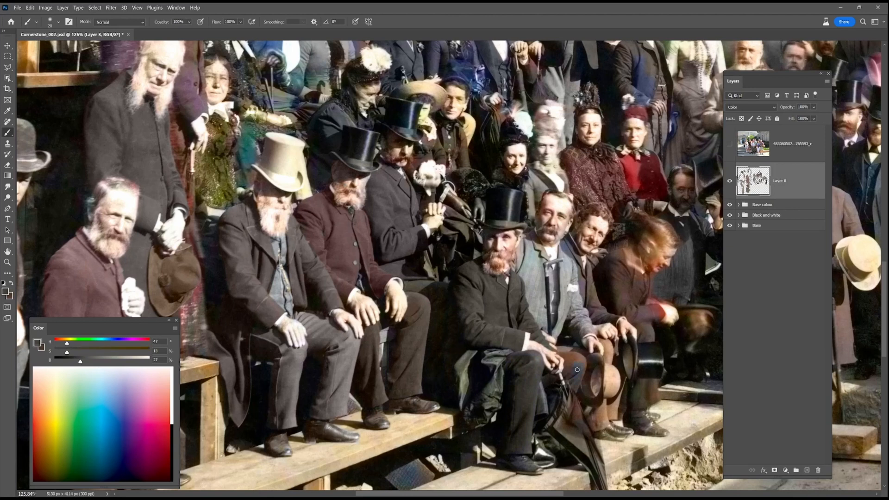
# Tint the cloth draped beside the front-row man green and paint his umbrella dark maroon.
pyautogui.click(73, 373)
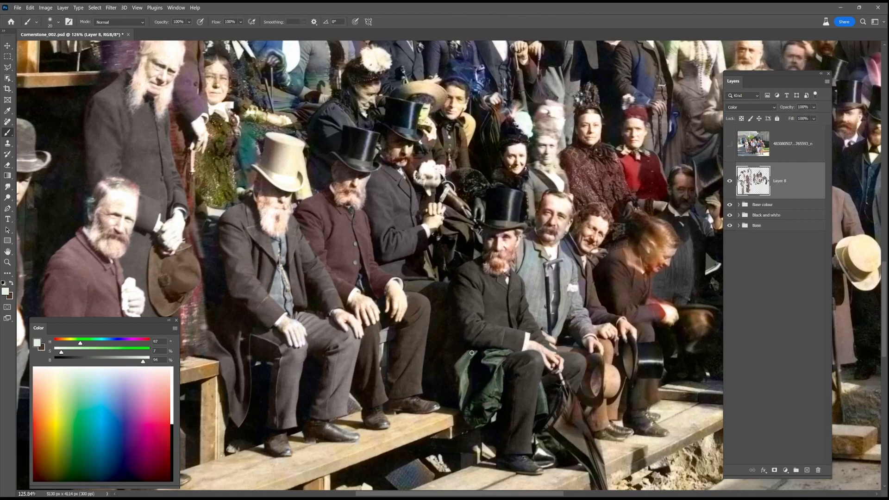
pyautogui.click(151, 374)
pyautogui.moveTo(576, 421); pyautogui.dragTo(537, 360)
pyautogui.moveTo(533, 347); pyautogui.dragTo(571, 447)
# Mute the umbrella's maroon with pale blue and sampled grey tones at 33% brush opacity.
pyautogui.click(103, 372)
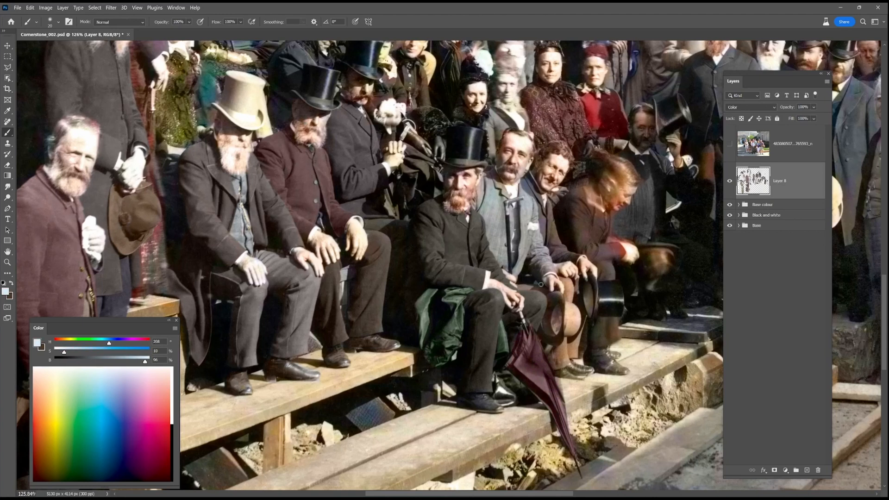
pyautogui.click(189, 22)
pyautogui.click(192, 32)
pyautogui.keyDown('alt'); pyautogui.click(522, 351); pyautogui.keyUp('alt')
pyautogui.keyDown('alt'); pyautogui.click(522, 350); pyautogui.keyUp('alt')
pyautogui.keyDown('alt'); pyautogui.click(537, 313); pyautogui.keyUp('alt')
pyautogui.keyDown('alt'); pyautogui.click(535, 389); pyautogui.keyUp('alt')
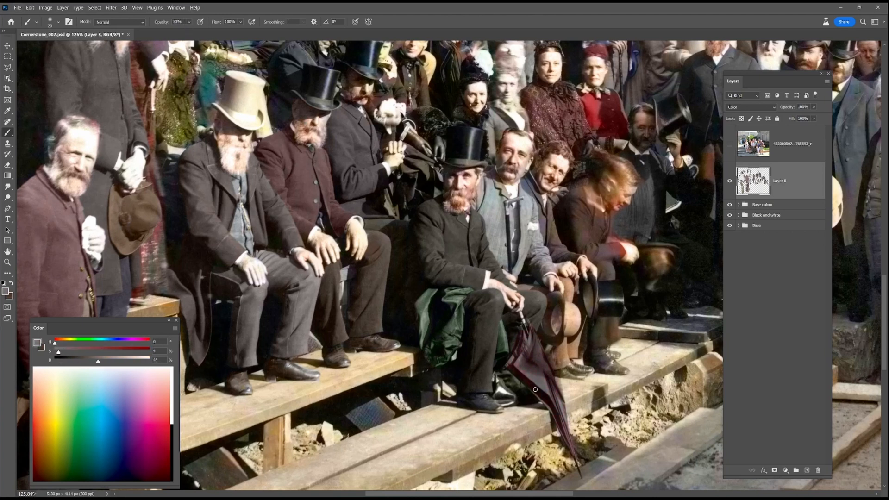
pyautogui.keyDown('alt'); pyautogui.click(547, 304); pyautogui.keyUp('alt')
# Return the brush to full opacity and paint the curly-haired man's jacket and trousers navy blue.
pyautogui.click(189, 22)
pyautogui.click(217, 31)
pyautogui.keyDown('alt'); pyautogui.click(539, 208); pyautogui.keyUp('alt')
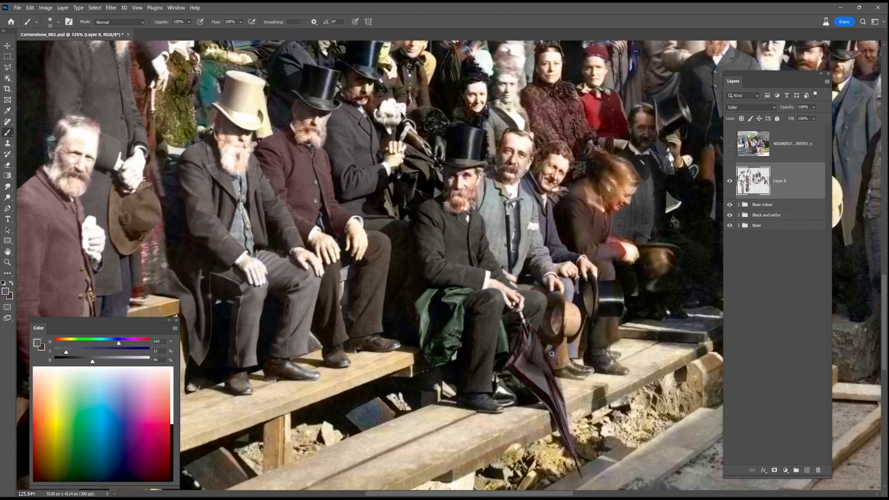
# Touch up the grey-jacketed man's clothing and the hat beside the umbrella with sampled grey and white tones.
pyautogui.keyDown('alt'); pyautogui.click(483, 185); pyautogui.keyUp('alt')
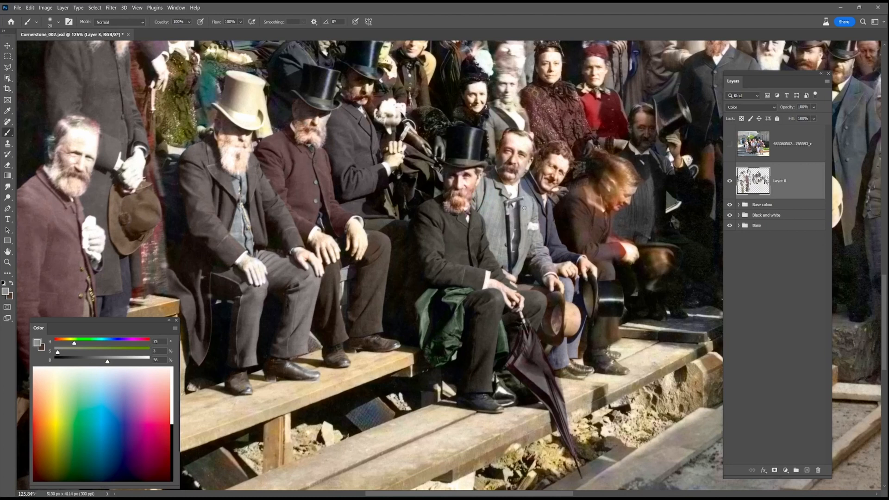
pyautogui.click(53, 373)
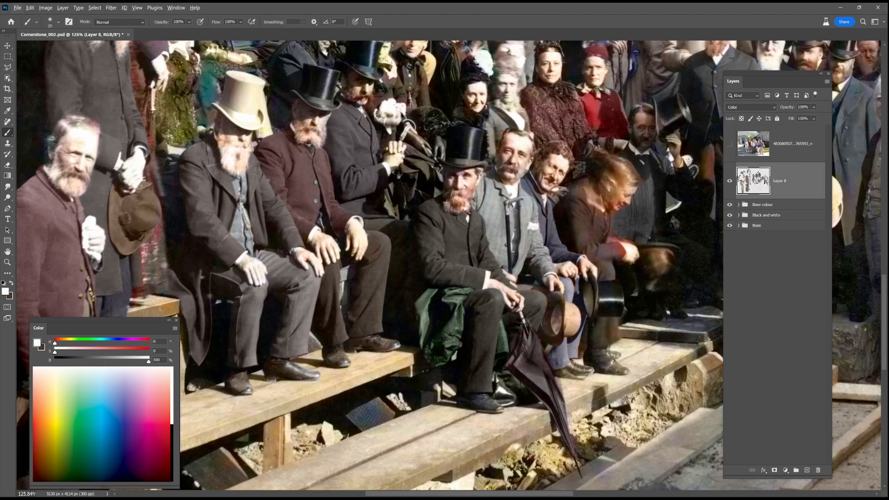
pyautogui.keyDown('alt'); pyautogui.click(559, 371); pyautogui.keyUp('alt')
# Tint the walking cane's handle gold with a small brush, using the cream top hat's colour at 34% and 19% saturation.
pyautogui.keyDown('alt'); pyautogui.click(248, 92); pyautogui.keyUp('alt')
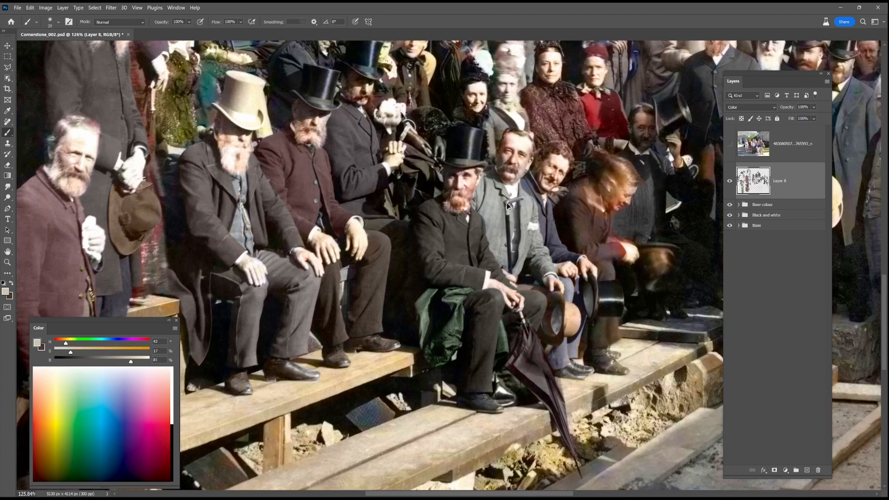
pyautogui.scroll(10, 511, 204)
pyautogui.press('[')
pyautogui.press('[')
pyautogui.press('[')
pyautogui.press('[')
pyautogui.click(69, 349)
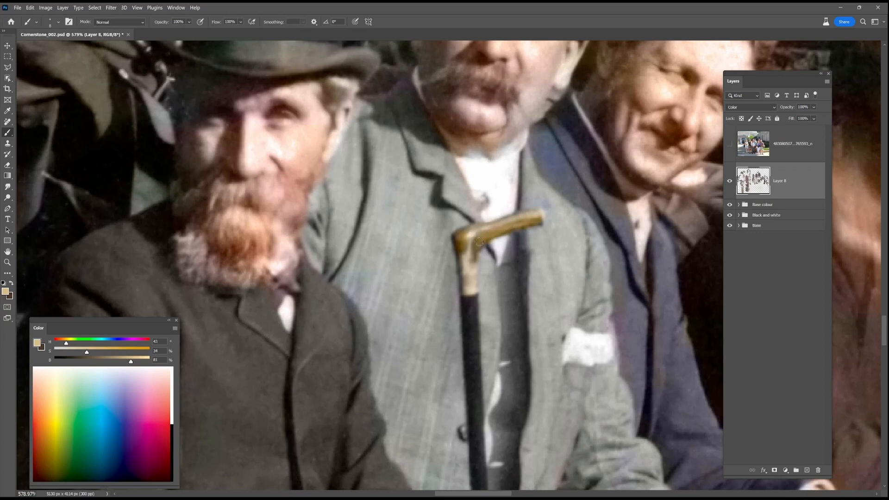
pyautogui.scroll(-3, 479, 242)
pyautogui.click(67, 349)
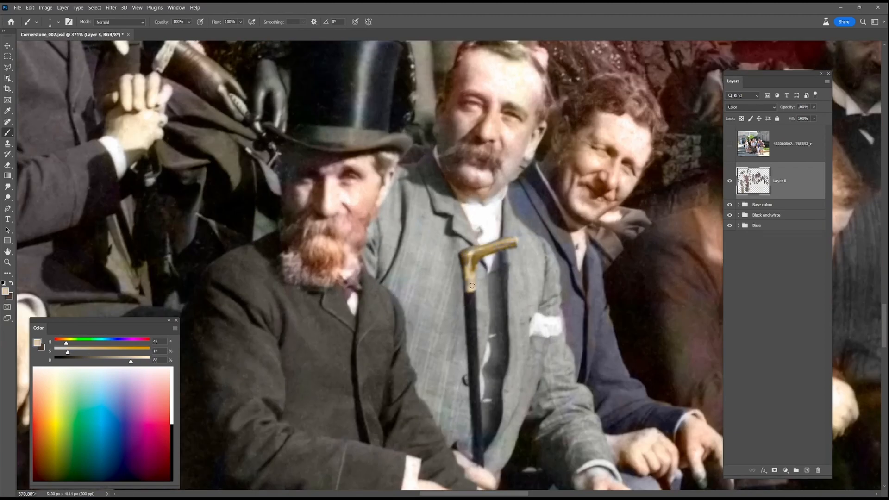
# Repaint the bending man's jacket and trousers with sampled dark brown tones and a larger brush.
pyautogui.scroll(-8, 395, 254)
pyautogui.scroll(5, 507, 266)
pyautogui.keyDown('alt'); pyautogui.click(443, 363); pyautogui.keyUp('alt')
pyautogui.press(']')
pyautogui.press(']')
pyautogui.press(']')
pyautogui.press(']')
pyautogui.press(']')
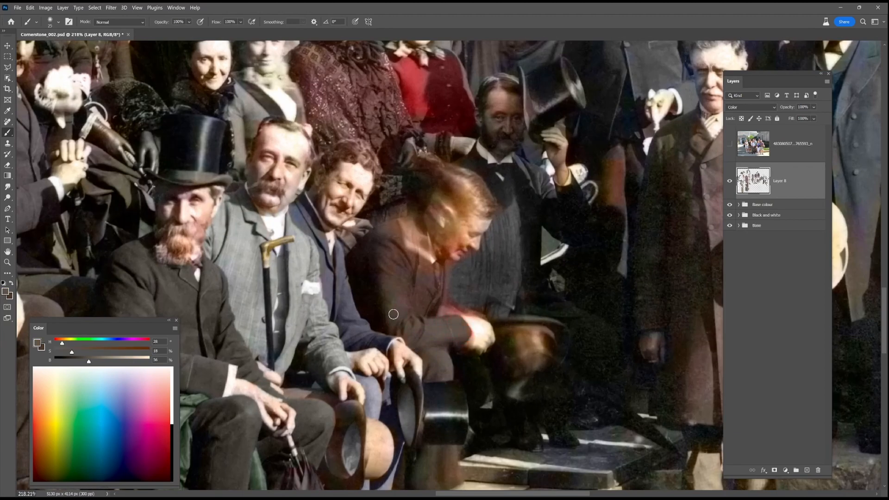
pyautogui.moveTo(447, 380); pyautogui.dragTo(449, 315)
pyautogui.moveTo(400, 433)
pyautogui.mouseDown()
pyautogui.moveTo(454, 301)
pyautogui.moveTo(403, 334)
pyautogui.mouseUp()
pyautogui.keyDown('alt'); pyautogui.click(411, 316); pyautogui.keyUp('alt')
pyautogui.keyDown('alt'); pyautogui.click(388, 344); pyautogui.keyUp('alt')
# Touch up the blurred hat held by the bending man with brown tones sampled from it.
pyautogui.moveTo(211, 453)
pyautogui.mouseDown()
pyautogui.moveTo(422, 383)
pyautogui.moveTo(208, 475)
pyautogui.mouseUp()
pyautogui.keyDown('alt'); pyautogui.click(506, 362); pyautogui.keyUp('alt')
pyautogui.moveTo(505, 362); pyautogui.dragTo(483, 358)
pyautogui.keyDown('alt'); pyautogui.click(521, 365); pyautogui.keyUp('alt')
pyautogui.press('[')
pyautogui.press('[')
pyautogui.press('[')
pyautogui.scroll(-5, 511, 363)
# Touch up the bearded man raising his top hat with sampled tones and a neutral colour.
pyautogui.scroll(8, 446, 227)
pyautogui.keyDown('alt'); pyautogui.click(576, 164); pyautogui.keyUp('alt')
pyautogui.moveTo(607, 222)
pyautogui.mouseDown()
pyautogui.moveTo(575, 215)
pyautogui.moveTo(574, 225)
pyautogui.mouseUp()
pyautogui.keyDown('alt'); pyautogui.click(563, 233); pyautogui.keyUp('alt')
pyautogui.click(172, 395)
pyautogui.moveTo(549, 152)
pyautogui.mouseDown()
pyautogui.moveTo(522, 121)
pyautogui.moveTo(533, 110)
pyautogui.moveTo(530, 155)
pyautogui.mouseUp()
pyautogui.keyDown('alt'); pyautogui.click(519, 157); pyautogui.keyUp('alt')
pyautogui.keyDown('alt'); pyautogui.click(519, 116); pyautogui.keyUp('alt')
pyautogui.scroll(-10, 550, 278)
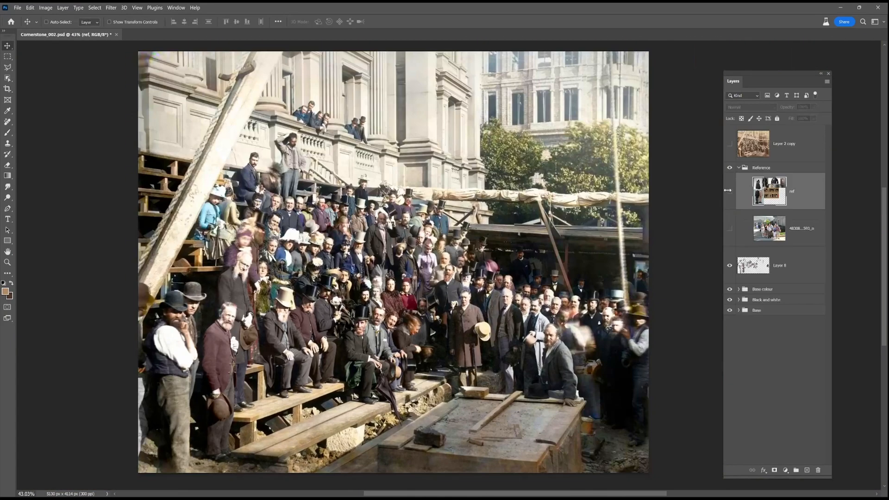
# Show the ref layer of clothing references, scale it to about 62% and place it over the photo's upper right area.
pyautogui.click(729, 191)
pyautogui.moveTo(510, 142); pyautogui.dragTo(490, 179)
pyautogui.scroll(4, 567, 140)
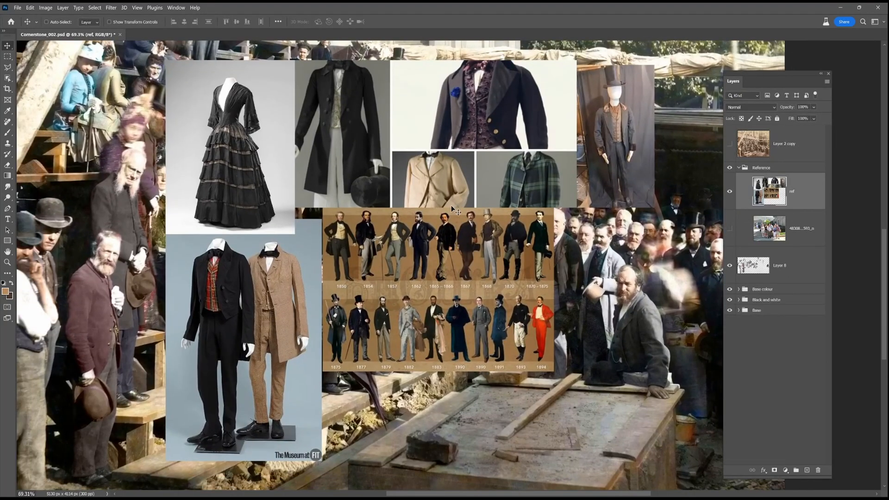
pyautogui.hotkey('ctrl', 't')
pyautogui.scroll(-2, 457, 270)
pyautogui.moveTo(633, 126); pyautogui.dragTo(497, 237)
pyautogui.moveTo(444, 287); pyautogui.dragTo(673, 103)
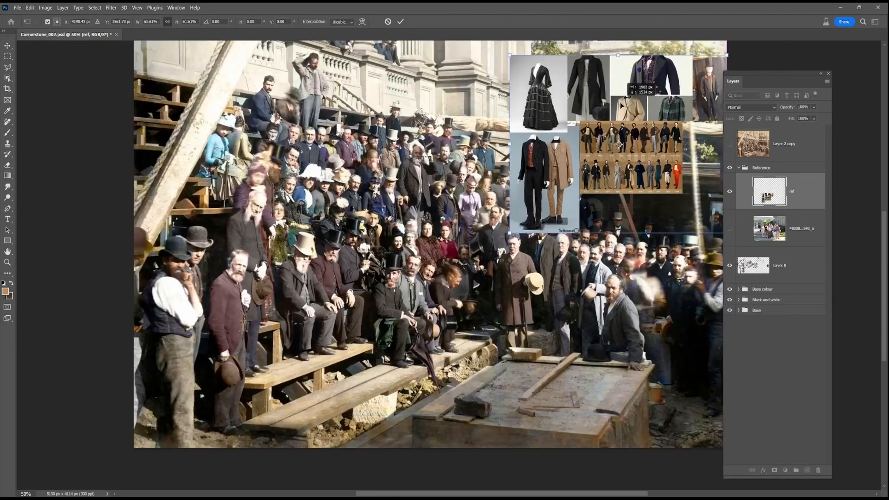
pyautogui.press('Return')
# Select Layer 8 and toggle its visibility to compare the photo with and without the painted colours.
pyautogui.scroll(3, 429, 208)
pyautogui.click(787, 264)
pyautogui.click(730, 266)
pyautogui.click(730, 267)
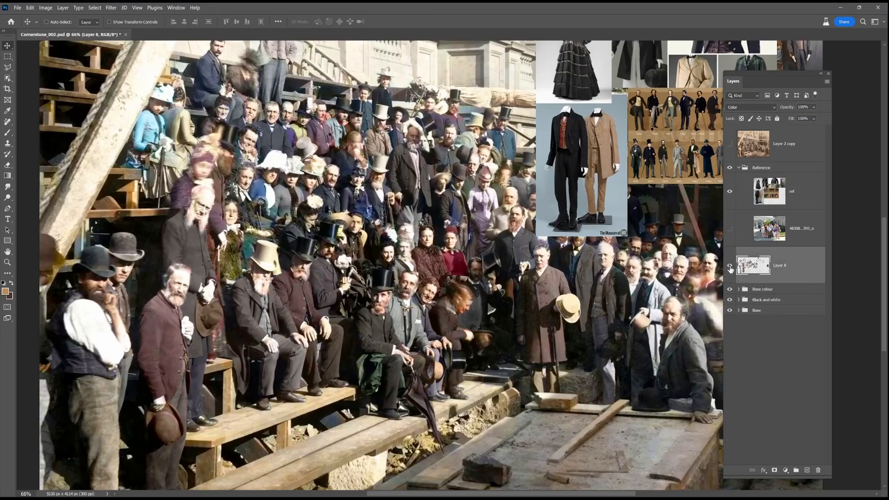
# Sample the dark jacket colour from the clothing references with the Brush and paint the red-bearded standing man's jacket.
pyautogui.moveTo(657, 171); pyautogui.dragTo(499, 289)
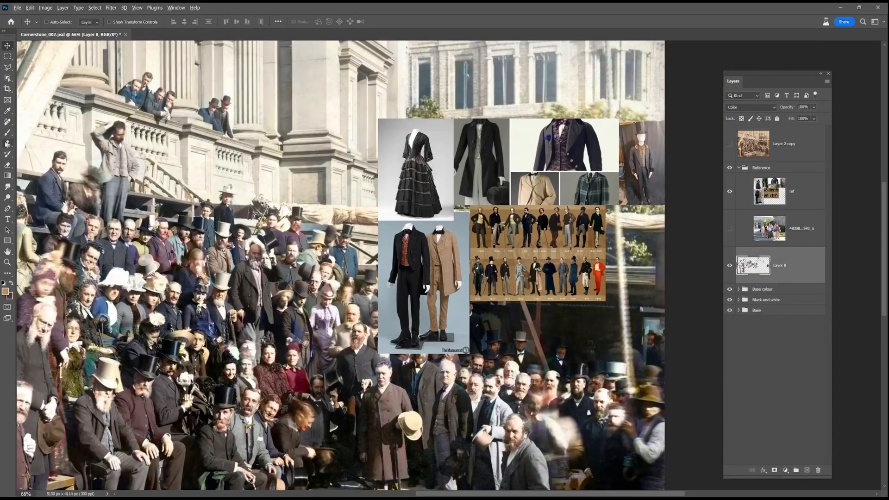
pyautogui.click(7, 133)
pyautogui.keyDown('alt'); pyautogui.click(546, 137); pyautogui.keyUp('alt')
pyautogui.scroll(5, 391, 410)
pyautogui.moveTo(413, 413)
pyautogui.mouseDown()
pyautogui.moveTo(534, 246)
pyautogui.moveTo(519, 430)
pyautogui.mouseUp()
pyautogui.moveTo(602, 51); pyautogui.dragTo(323, 479)
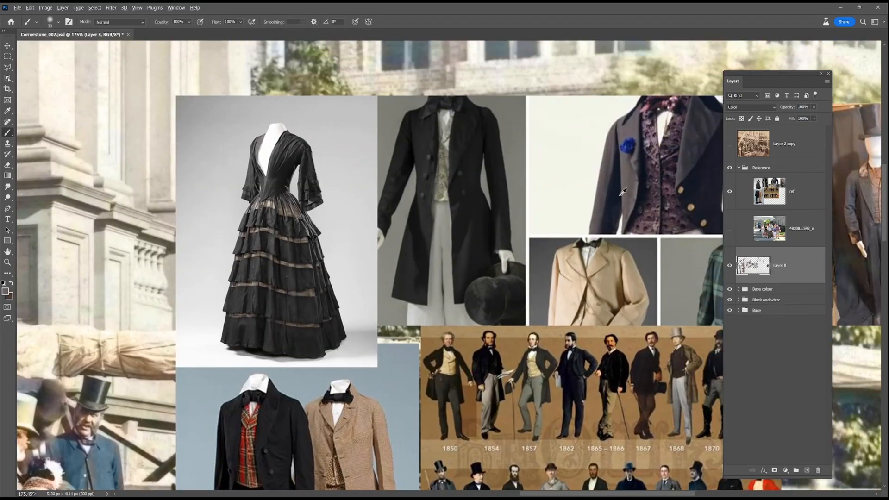
pyautogui.moveTo(296, 445); pyautogui.dragTo(507, 97)
pyautogui.moveTo(394, 392)
pyautogui.mouseDown()
pyautogui.moveTo(416, 233)
pyautogui.moveTo(408, 303)
pyautogui.mouseUp()
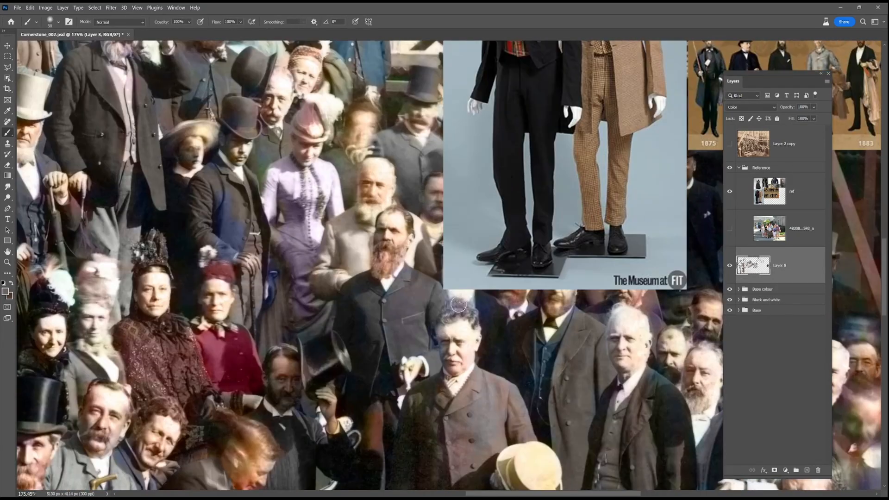
# Paint the red-bearded man's waistcoat purple after the patterned waistcoat in the references, using a smaller brush.
pyautogui.press('[')
pyautogui.press('[')
pyautogui.press('[')
pyautogui.press('[')
pyautogui.press('[')
pyautogui.moveTo(463, 107); pyautogui.dragTo(194, 470)
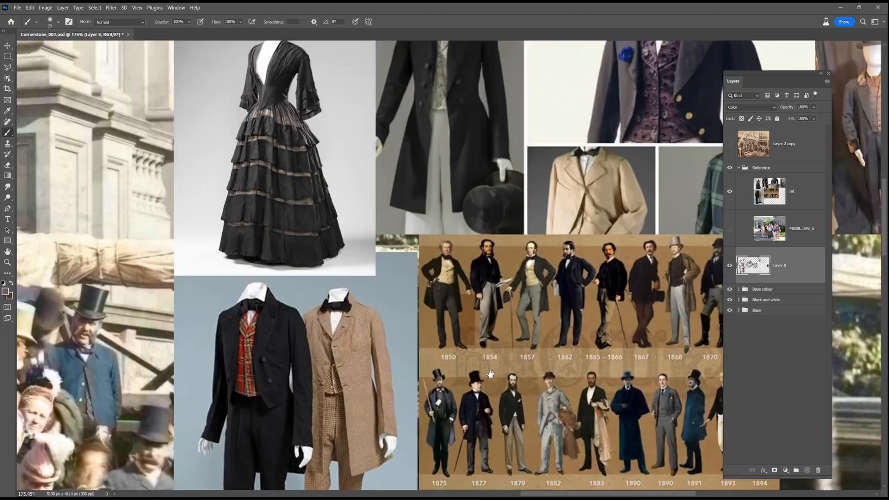
pyautogui.moveTo(601, 210); pyautogui.dragTo(564, 235)
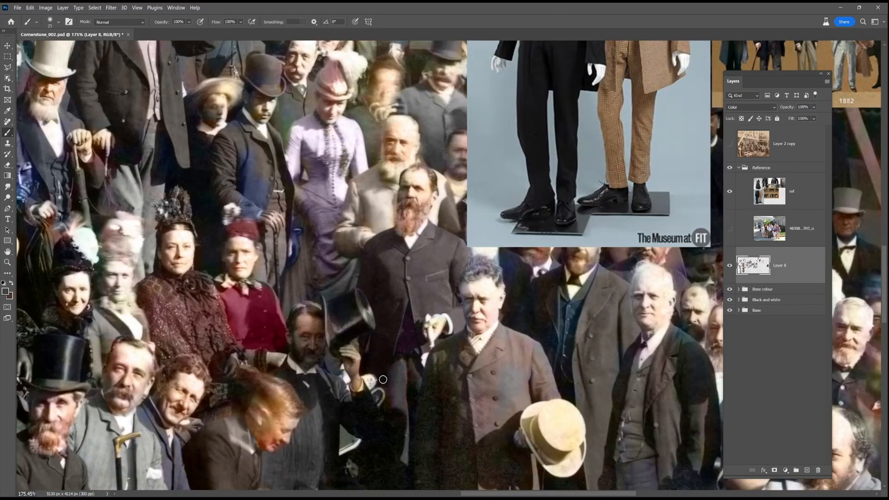
# Refine the red-bearded man's trousers and jacket with a dark tone sampled from his jacket.
pyautogui.moveTo(415, 364)
pyautogui.mouseDown()
pyautogui.moveTo(423, 285)
pyautogui.moveTo(446, 320)
pyautogui.moveTo(440, 356)
pyautogui.mouseUp()
pyautogui.keyDown('alt'); pyautogui.click(418, 279); pyautogui.keyUp('alt')
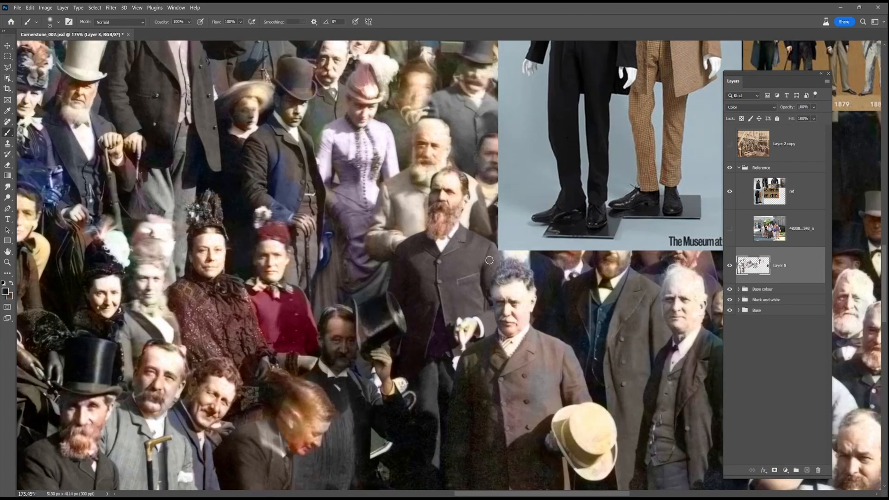
pyautogui.moveTo(500, 365); pyautogui.dragTo(331, 338)
pyautogui.scroll(-2, 488, 392)
pyautogui.moveTo(489, 393); pyautogui.dragTo(253, 322)
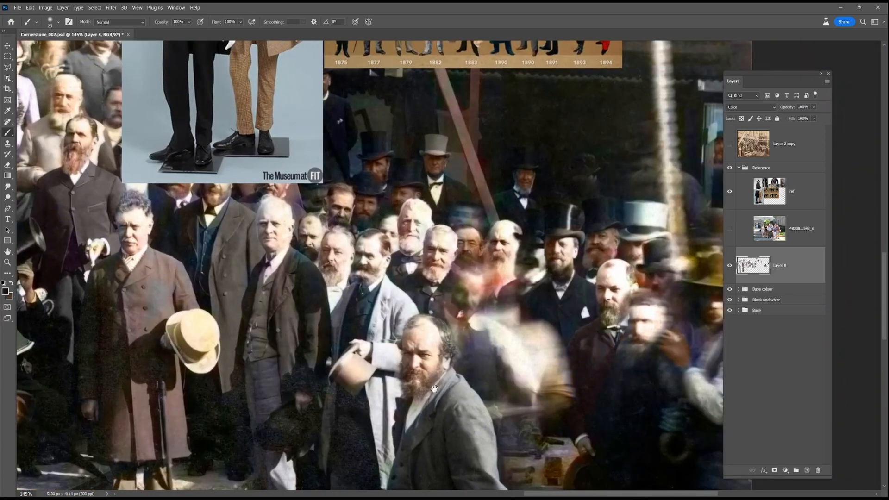
# Sample a reddish brown and paint the double-breasted overcoat and lower clothing of the man holding the cream hat.
pyautogui.moveTo(434, 389); pyautogui.dragTo(759, 419)
pyautogui.keyDown('alt'); pyautogui.click(494, 300); pyautogui.keyUp('alt')
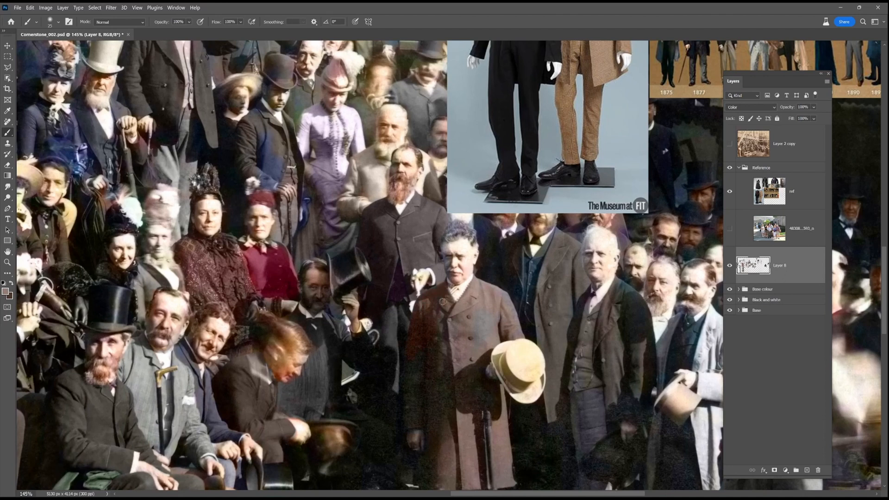
pyautogui.moveTo(427, 342); pyautogui.dragTo(407, 372)
pyautogui.moveTo(456, 401); pyautogui.dragTo(444, 308)
pyautogui.press(']')
pyautogui.press(']')
pyautogui.press(']')
pyautogui.press(']')
pyautogui.press('[')
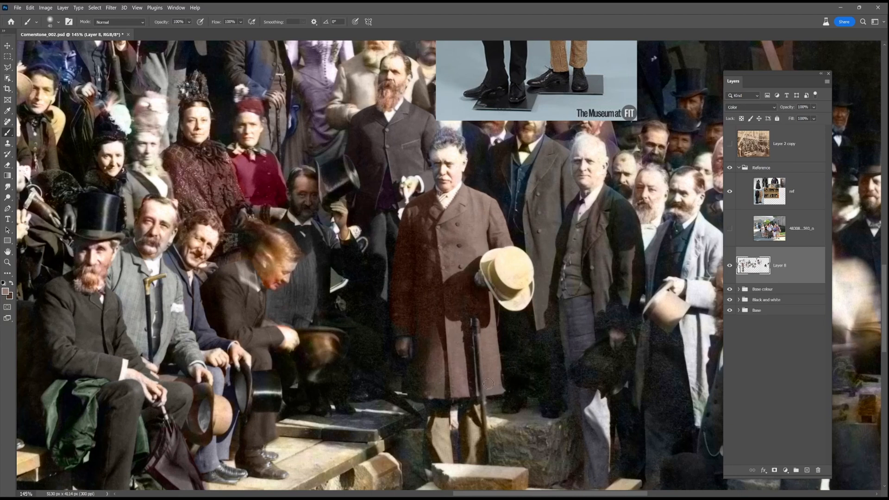
pyautogui.moveTo(412, 374); pyautogui.dragTo(414, 394)
pyautogui.keyDown('alt'); pyautogui.click(445, 430); pyautogui.keyUp('alt')
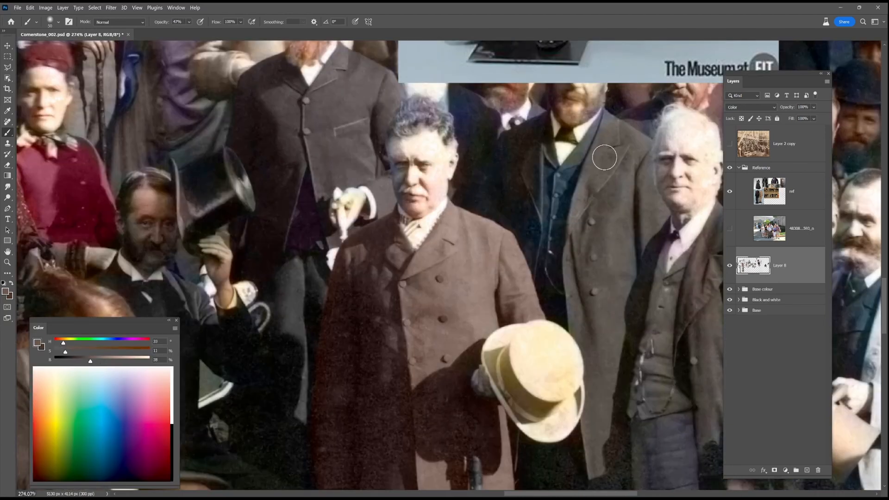
# Paint the waistcoat, shirt and tie of the bearded man standing behind in sampled teal, white and black, ending at 100% opacity.
pyautogui.keyDown('alt'); pyautogui.click(494, 362); pyautogui.keyUp('alt')
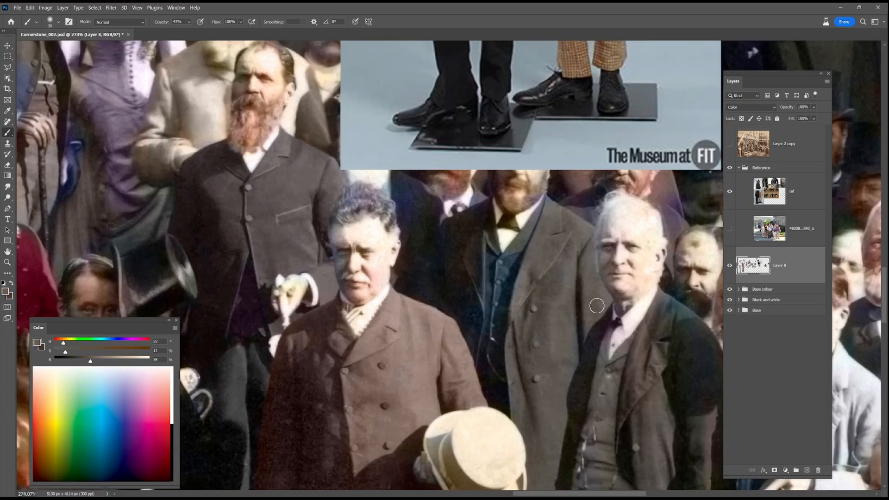
pyautogui.keyDown('alt'); pyautogui.click(491, 241); pyautogui.keyUp('alt')
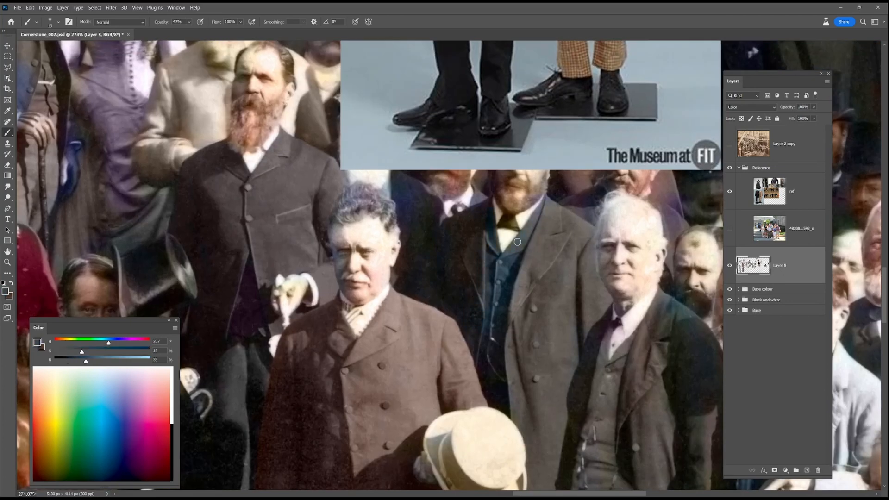
pyautogui.keyDown('alt'); pyautogui.click(640, 243); pyautogui.keyUp('alt')
pyautogui.keyDown('alt'); pyautogui.click(506, 233); pyautogui.keyUp('alt')
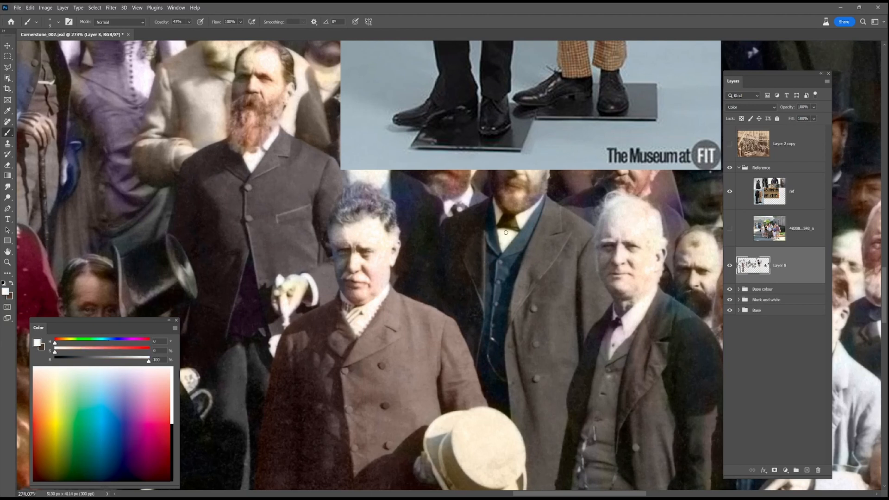
pyautogui.press('0')
pyautogui.keyDown('alt'); pyautogui.click(516, 260); pyautogui.keyUp('alt')
pyautogui.keyDown('alt'); pyautogui.click(481, 262); pyautogui.keyUp('alt')
# Even out the bearded man's long grey-brown overcoat with tones sampled from it, using a larger brush.
pyautogui.moveTo(547, 449)
pyautogui.mouseDown()
pyautogui.moveTo(530, 328)
pyautogui.moveTo(540, 419)
pyautogui.moveTo(560, 292)
pyautogui.mouseUp()
pyautogui.press(']')
pyautogui.press(']')
pyautogui.press(']')
pyautogui.press(']')
pyautogui.keyDown('alt'); pyautogui.click(494, 162); pyautogui.keyUp('alt')
pyautogui.keyDown('alt'); pyautogui.click(548, 384); pyautogui.keyUp('alt')
pyautogui.keyDown('alt'); pyautogui.click(550, 345); pyautogui.keyUp('alt')
# Paint the white-haired man's dark jacket and sleeve near-black with sampled tones.
pyautogui.moveTo(687, 280); pyautogui.dragTo(579, 316)
pyautogui.keyDown('alt'); pyautogui.click(288, 284); pyautogui.keyUp('alt')
pyautogui.keyDown('alt'); pyautogui.click(448, 361); pyautogui.keyUp('alt')
pyautogui.keyDown('alt'); pyautogui.click(452, 336); pyautogui.keyUp('alt')
pyautogui.keyDown('alt'); pyautogui.click(451, 336); pyautogui.keyUp('alt')
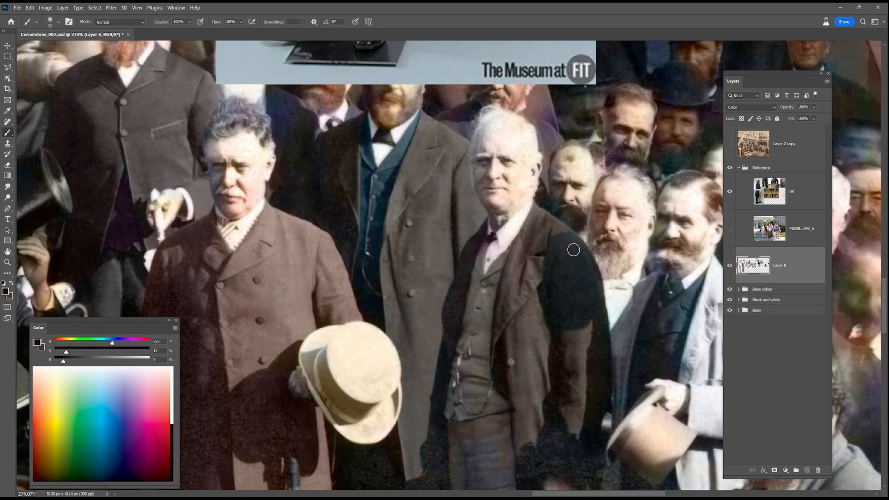
# Paint the white-haired man's trousers with a muted brown sampled from his jacket.
pyautogui.moveTo(549, 441); pyautogui.dragTo(553, 334)
pyautogui.keyDown('alt'); pyautogui.click(508, 348); pyautogui.keyUp('alt')
pyautogui.moveTo(503, 352); pyautogui.dragTo(477, 402)
pyautogui.moveTo(557, 276); pyautogui.dragTo(554, 146)
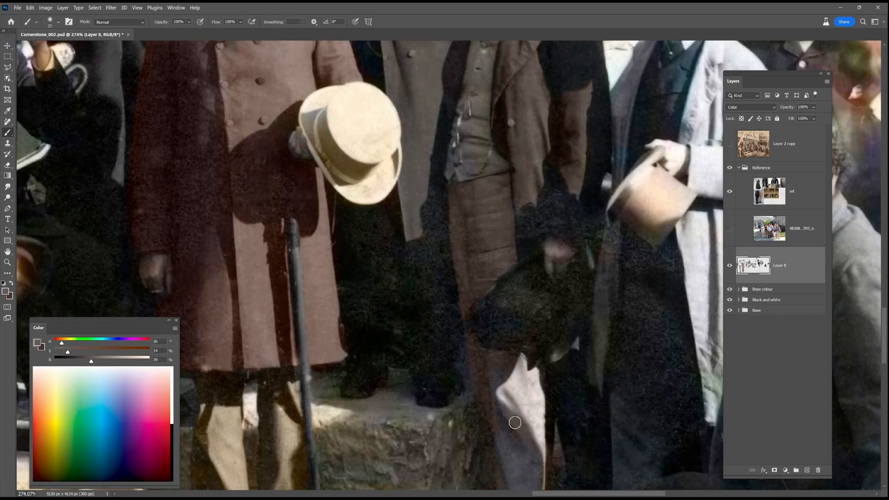
pyautogui.moveTo(504, 450); pyautogui.dragTo(478, 359)
pyautogui.moveTo(521, 55); pyautogui.dragTo(519, 289)
pyautogui.moveTo(440, 399); pyautogui.dragTo(468, 404)
# Paint the white-haired man's shirt neutral white and replace the purple of his tie with black.
pyautogui.keyDown('alt'); pyautogui.click(479, 236); pyautogui.keyUp('alt')
pyautogui.moveTo(478, 236)
pyautogui.mouseDown()
pyautogui.moveTo(465, 233)
pyautogui.moveTo(472, 261)
pyautogui.mouseUp()
pyautogui.keyDown('alt'); pyautogui.click(484, 222); pyautogui.keyUp('alt')
pyautogui.keyDown('alt'); pyautogui.click(477, 216); pyautogui.keyUp('alt')
# Paint the white-haired man's watch chain gold with a very small brush and clean up the waistcoat around it.
pyautogui.press('[')
pyautogui.press('[')
pyautogui.press('[')
pyautogui.press('[')
pyautogui.press('[')
pyautogui.press('[')
pyautogui.press('[')
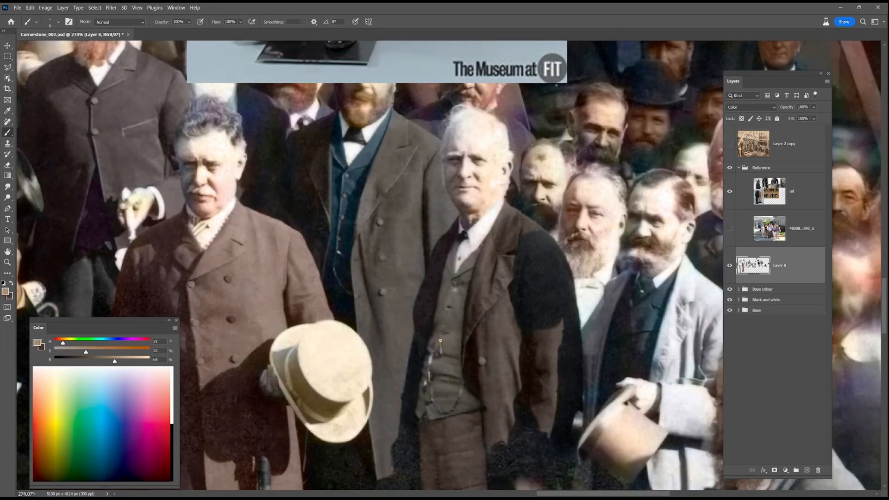
pyautogui.moveTo(460, 393); pyautogui.dragTo(458, 397)
pyautogui.moveTo(86, 352); pyautogui.dragTo(68, 343)
pyautogui.keyDown('alt'); pyautogui.click(461, 397); pyautogui.keyUp('alt')
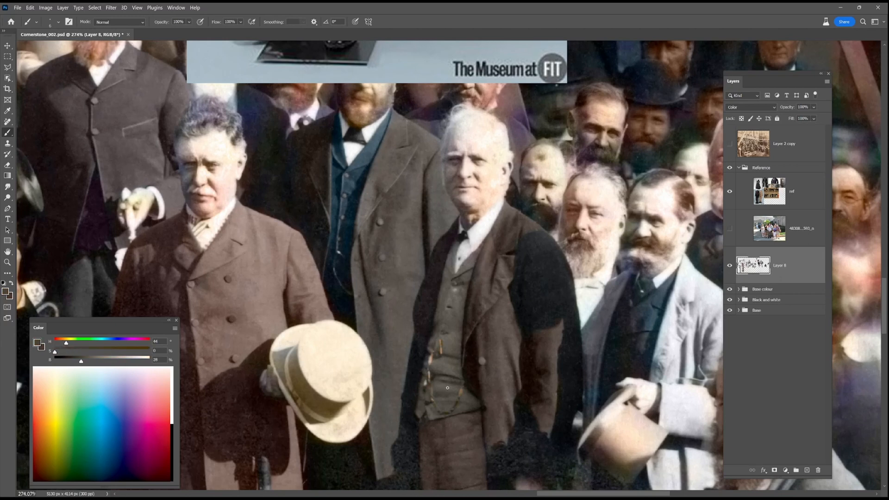
# Repaint the hat held by the man in the pale coat with a sampled light beige, using a larger brush.
pyautogui.moveTo(571, 263); pyautogui.dragTo(523, 266)
pyautogui.moveTo(602, 394); pyautogui.dragTo(666, 394)
pyautogui.moveTo(445, 190); pyautogui.dragTo(456, 292)
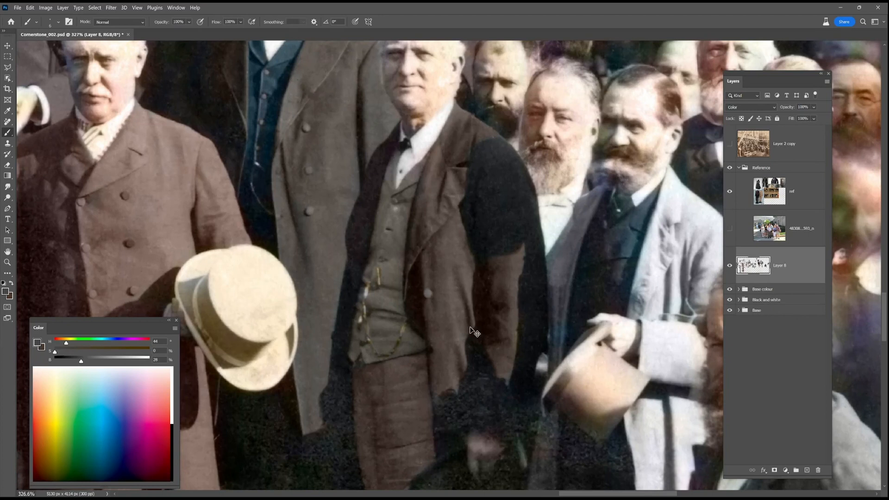
pyautogui.hscroll(4, 470, 330)
pyautogui.keyDown('alt'); pyautogui.click(481, 358); pyautogui.keyUp('alt')
pyautogui.press(']')
pyautogui.press(']')
pyautogui.press(']')
pyautogui.press(']')
pyautogui.press(']')
pyautogui.keyDown('alt'); pyautogui.click(481, 361); pyautogui.keyUp('alt')
pyautogui.moveTo(480, 365); pyautogui.dragTo(460, 421)
# Even out the brim and edges of the held hat with sampled tones and a smaller brush.
pyautogui.press('[')
pyautogui.press('[')
pyautogui.press('[')
pyautogui.press('[')
pyautogui.keyDown('alt'); pyautogui.click(430, 376); pyautogui.keyUp('alt')
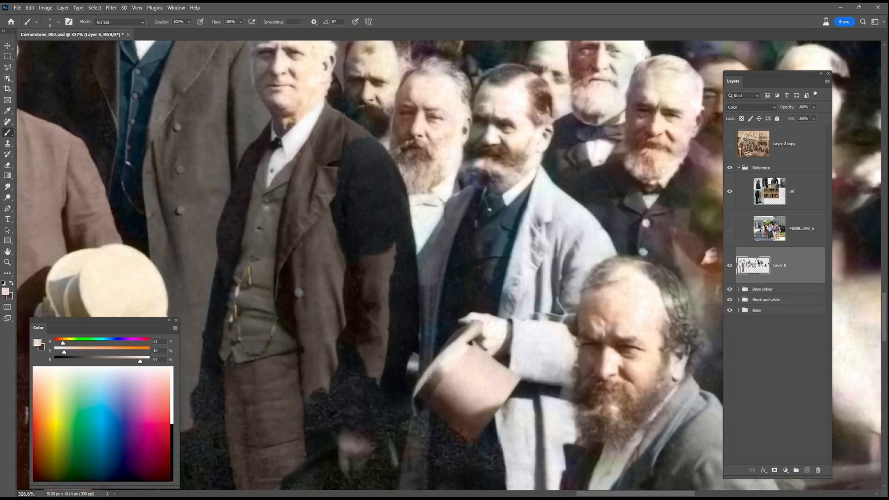
pyautogui.keyDown('alt'); pyautogui.click(424, 399); pyautogui.keyUp('alt')
pyautogui.keyDown('alt'); pyautogui.click(450, 364); pyautogui.keyUp('alt')
# Paint the pale-coated man's waistcoat dark teal with sampled tones, using a larger brush at reduced opacity.
pyautogui.keyDown('alt'); pyautogui.click(517, 199); pyautogui.keyUp('alt')
pyautogui.keyDown('alt'); pyautogui.click(464, 234); pyautogui.keyUp('alt')
pyautogui.click(189, 22)
pyautogui.click(188, 32)
pyautogui.press(']')
pyautogui.press(']')
pyautogui.press(']')
pyautogui.press(']')
pyautogui.press(']')
pyautogui.press(']')
pyautogui.keyDown('alt'); pyautogui.click(483, 280); pyautogui.keyUp('alt')
pyautogui.moveTo(477, 296); pyautogui.dragTo(492, 270)
# Recolour the pale-coated man's tie dark purple and tidy his collar with a smaller brush.
pyautogui.click(55, 394)
pyautogui.press('[')
pyautogui.press('[')
pyautogui.press('[')
pyautogui.keyDown('alt'); pyautogui.click(500, 202); pyautogui.keyUp('alt')
pyautogui.keyDown('alt'); pyautogui.click(479, 190); pyautogui.keyUp('alt')
# Paint the man's pale coat a light blue-grey sampled from it, using a larger brush at 100% opacity.
pyautogui.scroll(-1, 602, 408)
pyautogui.moveTo(602, 408); pyautogui.dragTo(574, 294)
pyautogui.keyDown('alt'); pyautogui.click(523, 134); pyautogui.keyUp('alt')
pyautogui.click(189, 22)
pyautogui.click(219, 32)
pyautogui.keyDown('alt'); pyautogui.click(551, 155); pyautogui.keyUp('alt')
pyautogui.press(']')
pyautogui.press(']')
pyautogui.press(']')
pyautogui.press(']')
pyautogui.press(']')
pyautogui.press(']')
pyautogui.press('[')
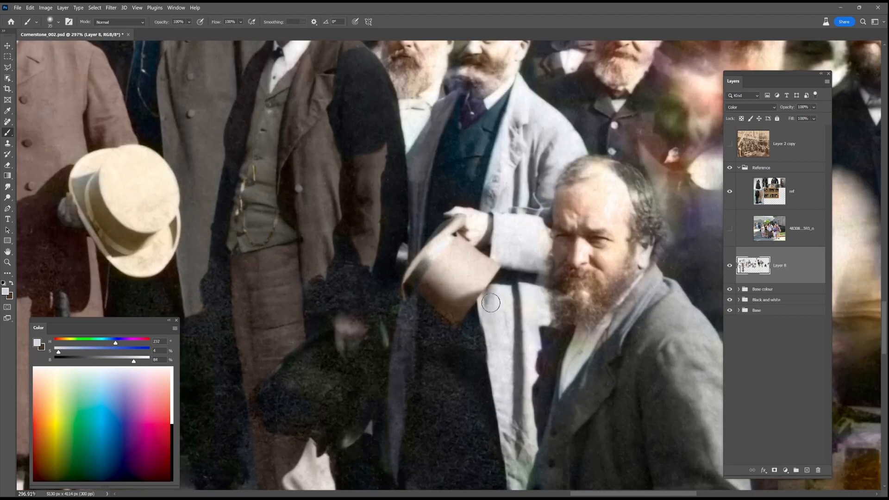
pyautogui.moveTo(515, 476); pyautogui.dragTo(466, 317)
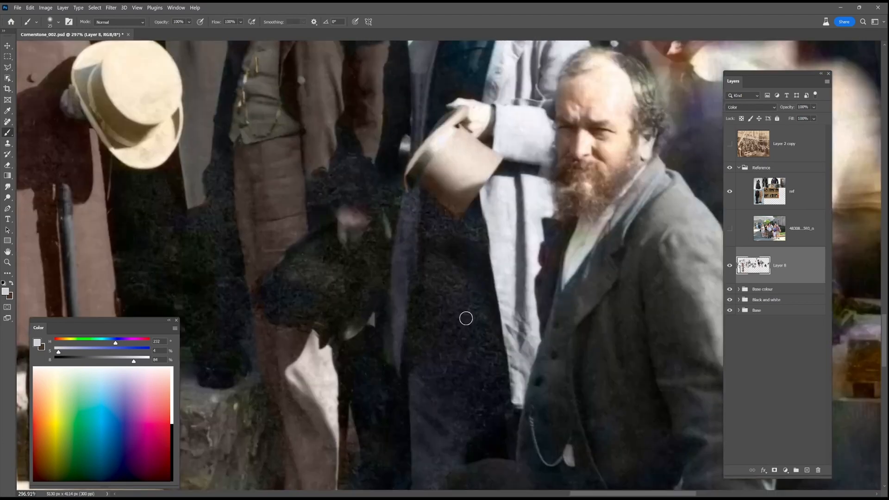
# Paint the pale-coated man's trousers with a dark navy tone sampled from the photo.
pyautogui.keyDown('alt'); pyautogui.click(457, 209); pyautogui.keyUp('alt')
pyautogui.scroll(-10, 456, 209)
pyautogui.moveTo(435, 165); pyautogui.dragTo(471, 257)
pyautogui.moveTo(570, 409); pyautogui.dragTo(481, 365)
pyautogui.scroll(6, 481, 366)
pyautogui.keyDown('alt'); pyautogui.click(437, 102); pyautogui.keyUp('alt')
pyautogui.moveTo(518, 433); pyautogui.dragTo(506, 432)
# Neutralise the leaning bearded man's grey jacket and waistcoat and the dark bowler hat beside him with sampled tones.
pyautogui.keyDown('alt'); pyautogui.click(526, 308); pyautogui.keyUp('alt')
pyautogui.keyDown('alt'); pyautogui.click(507, 359); pyautogui.keyUp('alt')
pyautogui.moveTo(508, 359)
pyautogui.mouseDown()
pyautogui.moveTo(488, 355)
pyautogui.moveTo(402, 293)
pyautogui.mouseUp()
pyautogui.keyDown('alt'); pyautogui.click(449, 195); pyautogui.keyUp('alt')
pyautogui.moveTo(449, 195); pyautogui.dragTo(495, 218)
pyautogui.keyDown('alt'); pyautogui.click(408, 300); pyautogui.keyUp('alt')
pyautogui.keyDown('alt'); pyautogui.click(364, 379); pyautogui.keyUp('alt')
pyautogui.moveTo(364, 379)
pyautogui.mouseDown()
pyautogui.moveTo(327, 406)
pyautogui.moveTo(391, 368)
pyautogui.mouseUp()
# Paint the leaning man's watch chain gold with a small brush and correct the waistcoat and shirt around it.
pyautogui.click(91, 360)
pyautogui.press('[')
pyautogui.press('[')
pyautogui.press('[')
pyautogui.press('[')
pyautogui.press('[')
pyautogui.click(64, 342)
pyautogui.click(57, 352)
pyautogui.click(65, 342)
pyautogui.click(83, 357)
pyautogui.keyDown('alt'); pyautogui.click(409, 354); pyautogui.keyUp('alt')
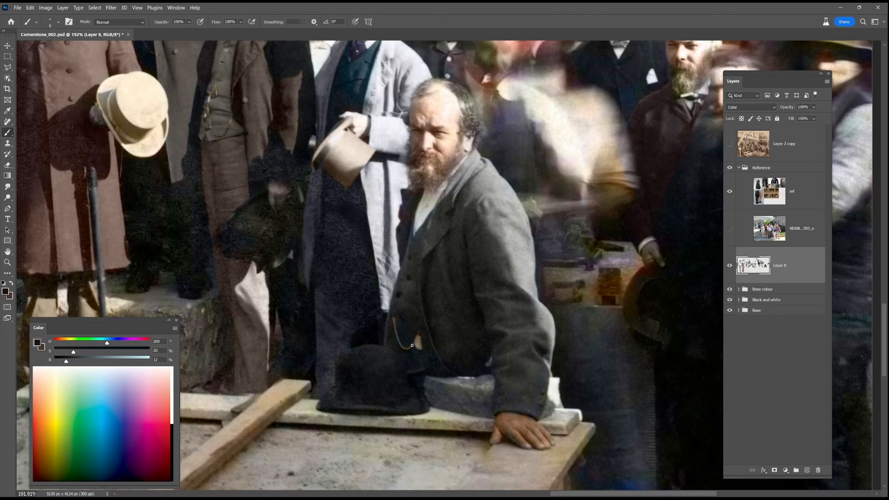
pyautogui.keyDown('alt'); pyautogui.click(418, 344); pyautogui.keyUp('alt')
pyautogui.keyDown('alt'); pyautogui.click(418, 345); pyautogui.keyUp('alt')
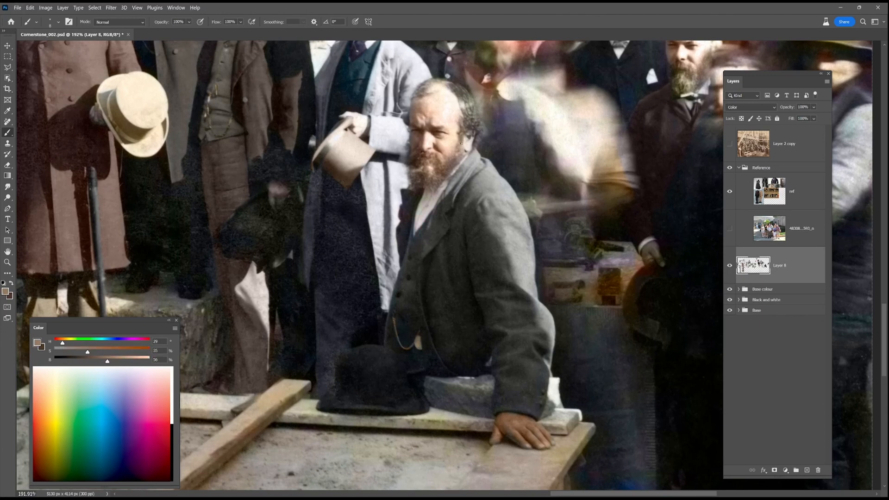
# Paint the clothing of the blurred workman at the photo's right edge with a sampled dark blue-grey.
pyautogui.scroll(-4, 476, 265)
pyautogui.moveTo(476, 265); pyautogui.dragTo(434, 305)
pyautogui.keyDown('alt'); pyautogui.click(551, 184); pyautogui.keyUp('alt')
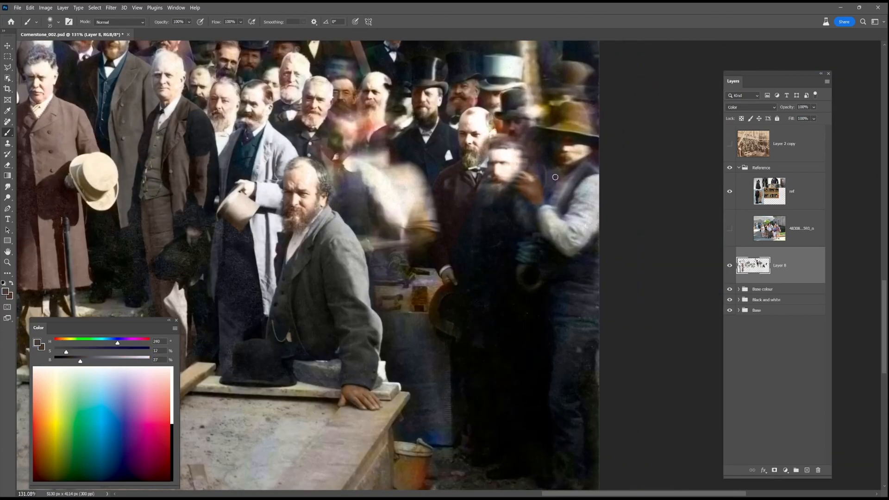
pyautogui.scroll(-4, 599, 320)
pyautogui.keyDown('alt'); pyautogui.click(548, 420); pyautogui.keyUp('alt')
# Neutralise the barrel, crate and held hat behind the leaning man with sampled dark and grey tones.
pyautogui.keyDown('alt'); pyautogui.click(414, 385); pyautogui.keyUp('alt')
pyautogui.keyDown('alt'); pyautogui.click(424, 401); pyautogui.keyUp('alt')
pyautogui.moveTo(556, 269); pyautogui.dragTo(557, 401)
pyautogui.keyDown('alt'); pyautogui.click(490, 225); pyautogui.keyUp('alt')
pyautogui.moveTo(491, 225); pyautogui.dragTo(477, 281)
pyautogui.keyDown('alt'); pyautogui.click(453, 319); pyautogui.keyUp('alt')
pyautogui.keyDown('alt'); pyautogui.click(423, 319); pyautogui.keyUp('alt')
pyautogui.moveTo(430, 329)
pyautogui.mouseDown()
pyautogui.moveTo(403, 353)
pyautogui.moveTo(469, 368)
pyautogui.mouseUp()
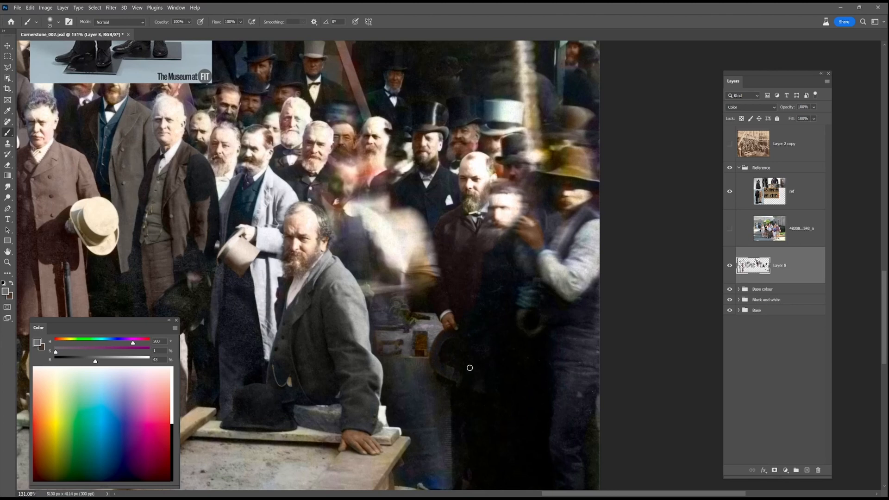
# Sample a pale pink tone from the photo and make fine touch-ups with a small brush.
pyautogui.moveTo(369, 262); pyautogui.dragTo(560, 372)
pyautogui.keyDown('alt'); pyautogui.click(363, 245); pyautogui.keyUp('alt')
pyautogui.keyDown('alt'); pyautogui.click(360, 247); pyautogui.keyUp('alt')
pyautogui.keyDown('alt'); pyautogui.click(355, 243); pyautogui.keyUp('alt')
pyautogui.keyDown('alt'); pyautogui.rightClick(353, 266); pyautogui.keyUp('alt')
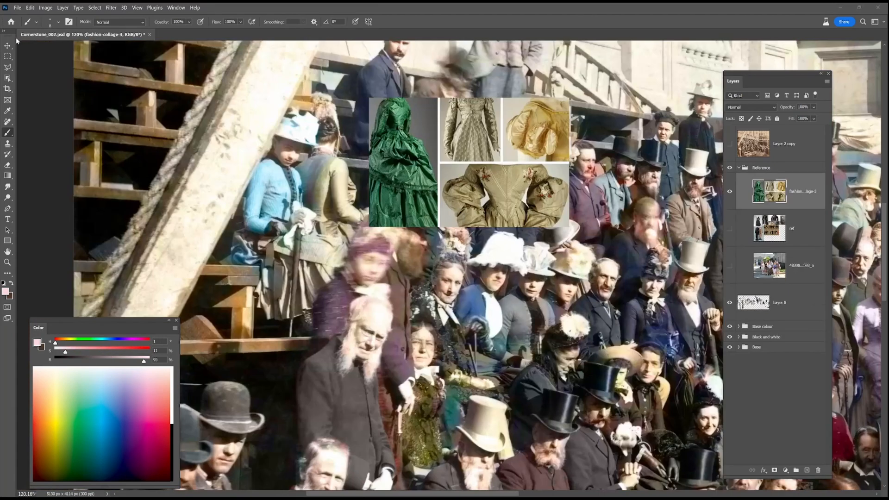
# Move the women's fashion collage next to the blurred women near the steps and return to the Brush on Layer 8.
pyautogui.click(8, 46)
pyautogui.moveTo(502, 194)
pyautogui.mouseDown()
pyautogui.moveTo(391, 227)
pyautogui.moveTo(351, 266)
pyautogui.mouseUp()
pyautogui.click(7, 132)
pyautogui.click(783, 304)
# Sample khaki and gold tones from the fashion collage's gowns and size the brush for the patterned bodice of the woman beside the bearded man.
pyautogui.keyDown('alt'); pyautogui.click(394, 278); pyautogui.keyUp('alt')
pyautogui.press(']')
pyautogui.press(']')
pyautogui.press(']')
pyautogui.press(']')
pyautogui.press(']')
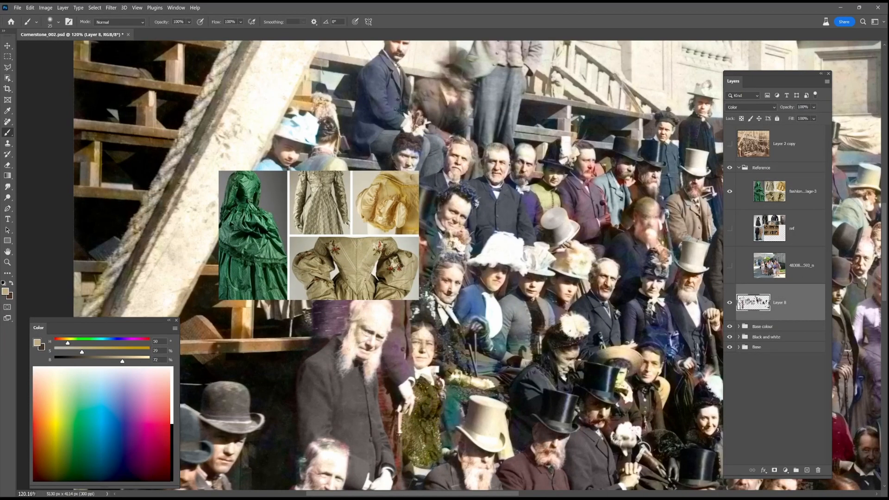
pyautogui.keyDown('alt'); pyautogui.click(380, 250); pyautogui.keyUp('alt')
pyautogui.moveTo(431, 408); pyautogui.dragTo(543, 360)
pyautogui.press('[')
pyautogui.press('[')
pyautogui.press('[')
pyautogui.keyDown('alt'); pyautogui.click(329, 81); pyautogui.keyUp('alt')
pyautogui.keyDown('alt'); pyautogui.click(340, 85); pyautogui.keyUp('alt')
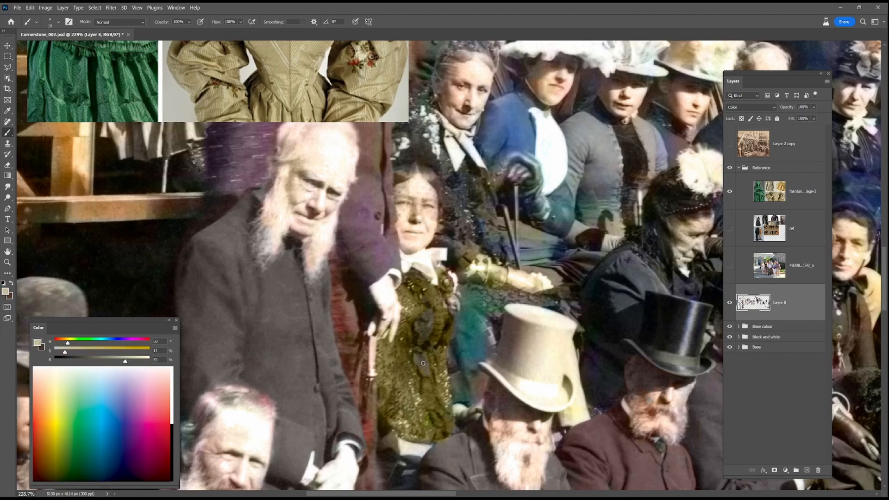
# Paint tan, olive and reddish-brown accents on the patterned bodice and frills of the seated woman beside the bearded man.
pyautogui.keyDown('alt'); pyautogui.click(375, 55); pyautogui.keyUp('alt')
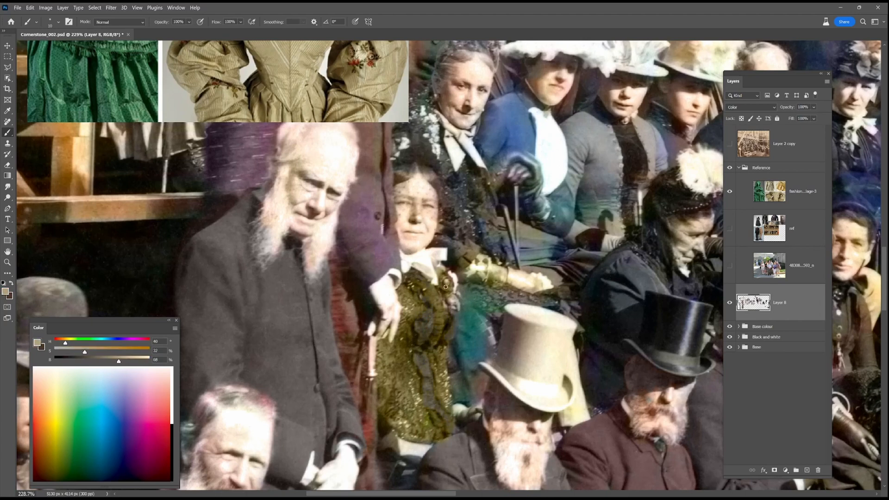
pyautogui.keyDown('alt'); pyautogui.click(389, 399); pyautogui.keyUp('alt')
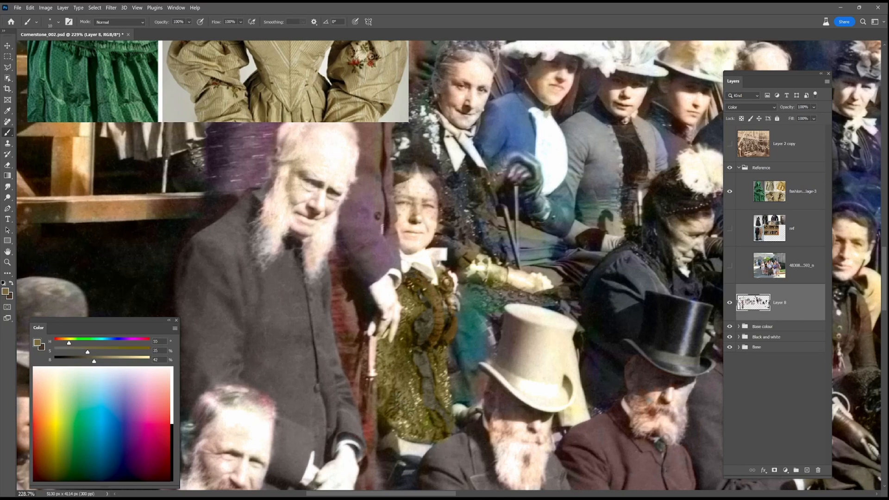
pyautogui.keyDown('alt'); pyautogui.click(372, 62); pyautogui.keyUp('alt')
pyautogui.click(446, 285)
pyautogui.keyDown('alt'); pyautogui.click(371, 64); pyautogui.keyUp('alt')
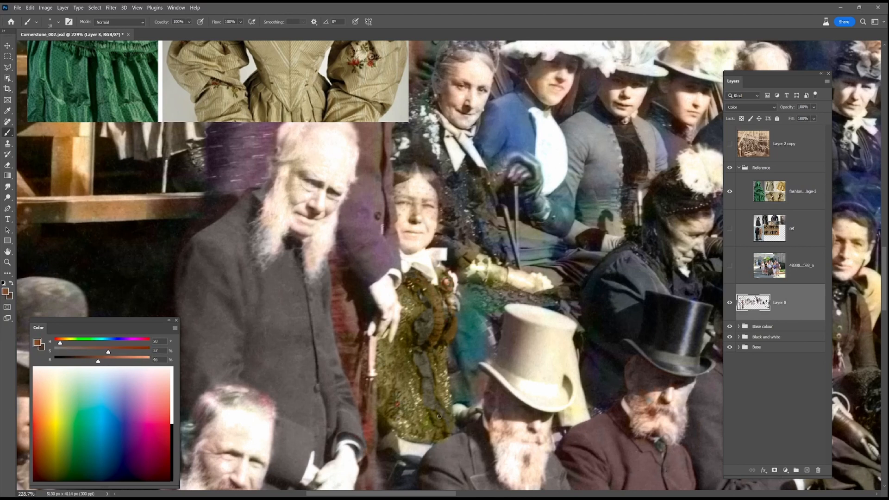
pyautogui.keyDown('alt'); pyautogui.click(448, 397); pyautogui.keyUp('alt')
pyautogui.keyDown('alt'); pyautogui.click(434, 331); pyautogui.keyUp('alt')
# Sample green from the collage's green gown and paint the elderly seated woman's beaded dress dark green.
pyautogui.scroll(-5, 440, 319)
pyautogui.scroll(4, 432, 298)
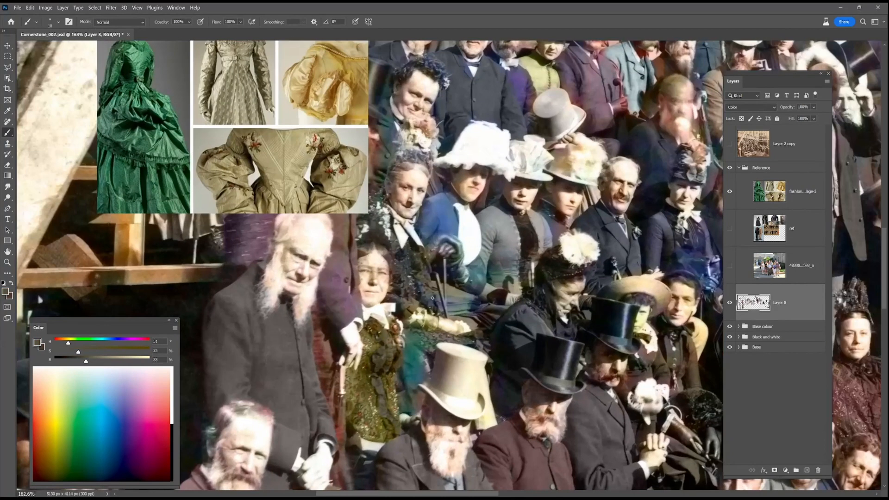
pyautogui.keyDown('alt'); pyautogui.click(230, 71); pyautogui.keyUp('alt')
pyautogui.keyDown('alt'); pyautogui.click(405, 281); pyautogui.keyUp('alt')
pyautogui.keyDown('alt'); pyautogui.click(414, 284); pyautogui.keyUp('alt')
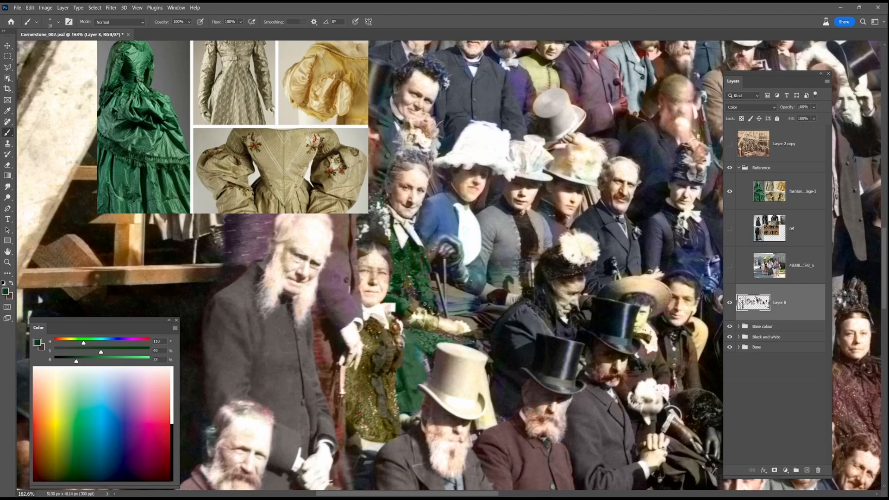
# Mute the elderly woman's green bodice and skirt with sampled dark and grey-green tones, using a larger brush at 100% opacity.
pyautogui.scroll(-5, 425, 304)
pyautogui.scroll(6, 424, 303)
pyautogui.press('3')
pyautogui.press('7')
pyautogui.click(189, 22)
pyautogui.moveTo(197, 32); pyautogui.dragTo(224, 32)
pyautogui.keyDown('alt'); pyautogui.click(398, 288); pyautogui.keyUp('alt')
pyautogui.press(']')
pyautogui.press(']')
pyautogui.moveTo(392, 262)
pyautogui.mouseDown()
pyautogui.moveTo(414, 250)
pyautogui.moveTo(411, 287)
pyautogui.moveTo(369, 297)
pyautogui.mouseUp()
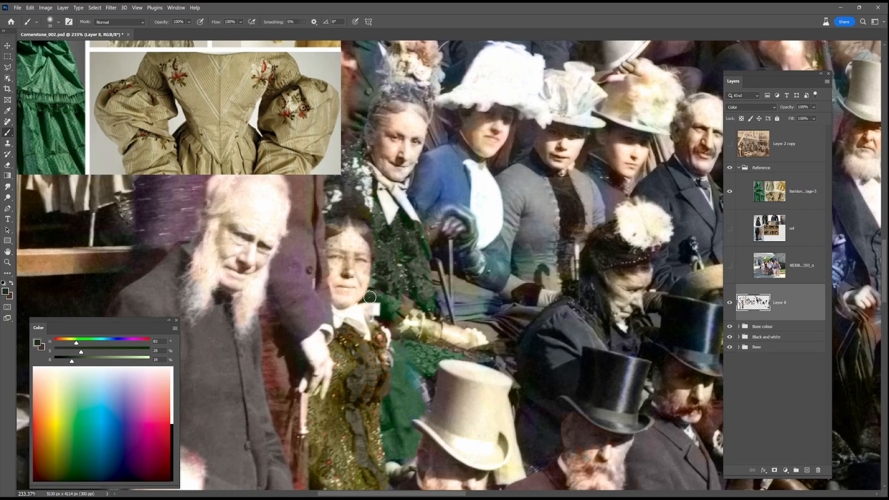
pyautogui.click(189, 21)
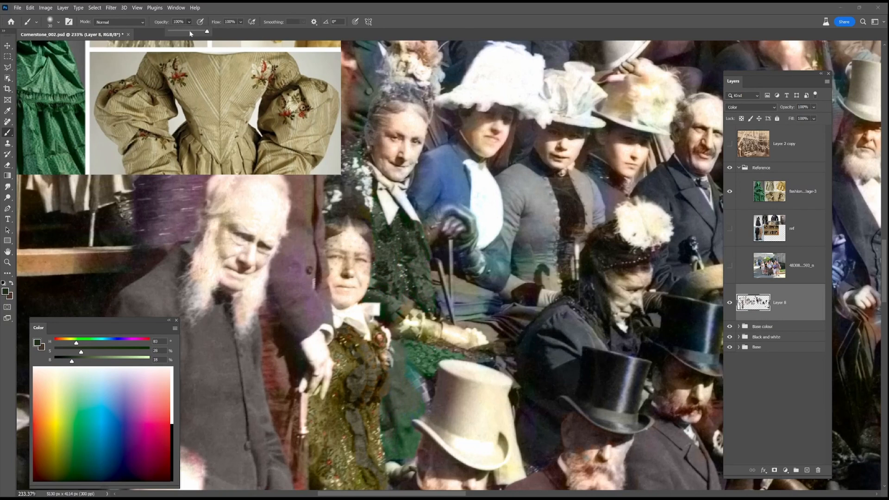
pyautogui.keyDown('alt'); pyautogui.click(391, 451); pyautogui.keyUp('alt')
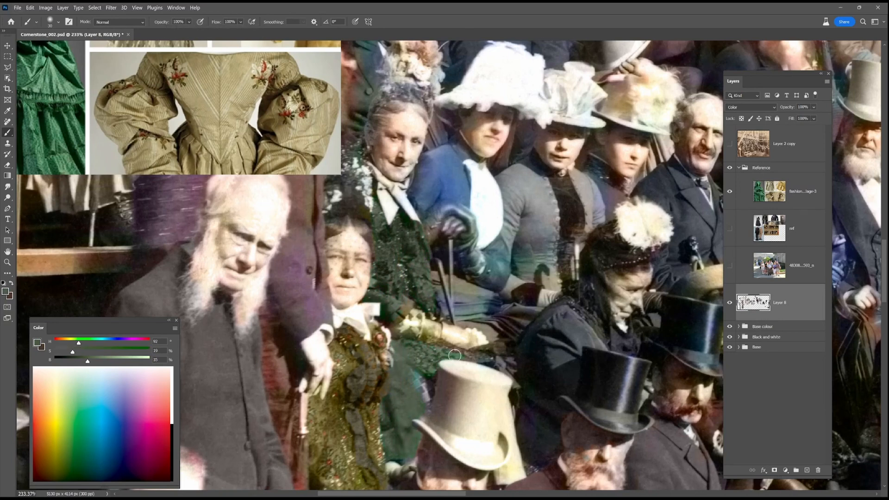
# Tint the small beads on the elderly woman's green dress teal with a smaller brush and a shifted hue.
pyautogui.click(71, 342)
pyautogui.press('[')
pyautogui.press('[')
pyautogui.press('[')
pyautogui.press('[')
pyautogui.click(97, 342)
pyautogui.moveTo(81, 352); pyautogui.dragTo(105, 343)
pyautogui.moveTo(55, 351); pyautogui.dragTo(57, 352)
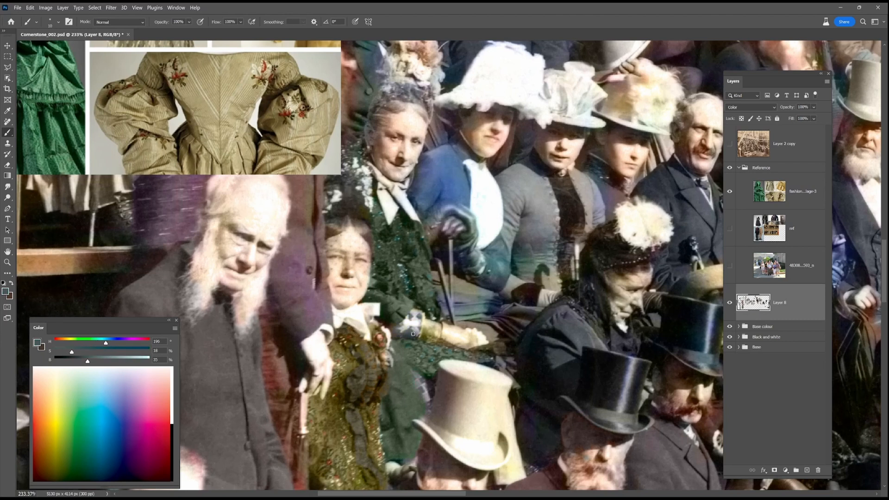
# Neutralise the elderly woman's glove with grey and tint her lace cuff lavender.
pyautogui.moveTo(105, 345)
pyautogui.mouseDown()
pyautogui.moveTo(121, 343)
pyautogui.moveTo(55, 352)
pyautogui.mouseUp()
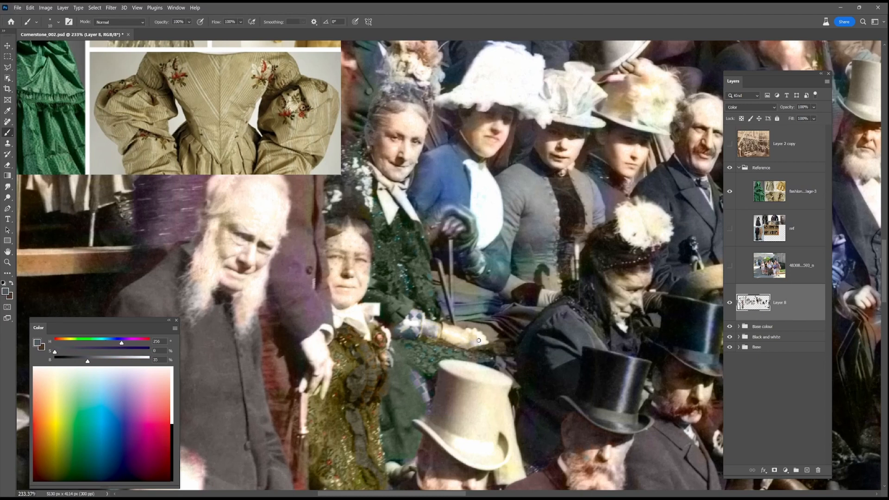
pyautogui.scroll(-5, 440, 312)
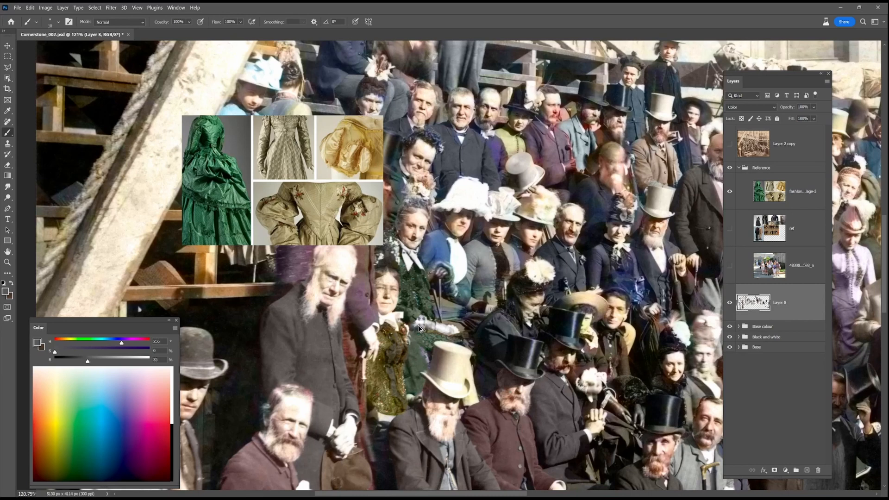
pyautogui.scroll(8, 437, 316)
pyautogui.moveTo(121, 343); pyautogui.dragTo(116, 343)
pyautogui.moveTo(54, 351); pyautogui.dragTo(89, 352)
pyautogui.keyDown('alt'); pyautogui.click(390, 332); pyautogui.keyUp('alt')
pyautogui.moveTo(416, 326); pyautogui.dragTo(433, 343)
# Sample a brown tone and paint the glove of the young woman in blue reddish-brown.
pyautogui.scroll(-6, 428, 375)
pyautogui.scroll(6, 447, 353)
pyautogui.keyDown('alt'); pyautogui.click(681, 95); pyautogui.keyUp('alt')
pyautogui.moveTo(443, 225); pyautogui.dragTo(445, 247)
pyautogui.moveTo(377, 236); pyautogui.dragTo(405, 213)
pyautogui.moveTo(447, 236); pyautogui.dragTo(448, 278)
pyautogui.keyDown('alt'); pyautogui.click(532, 342); pyautogui.keyUp('alt')
pyautogui.moveTo(397, 215)
pyautogui.mouseDown()
pyautogui.moveTo(385, 241)
pyautogui.moveTo(436, 227)
pyautogui.moveTo(408, 243)
pyautogui.mouseUp()
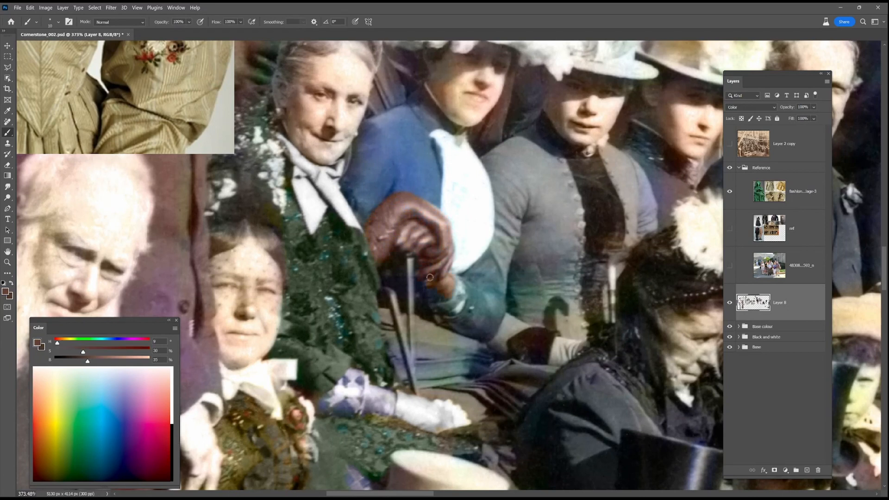
# Refine the reddish-brown glove with sampled light and dark tones at 50% brush opacity and tone down the canes beneath it.
pyautogui.keyDown('alt'); pyautogui.click(453, 237); pyautogui.keyUp('alt')
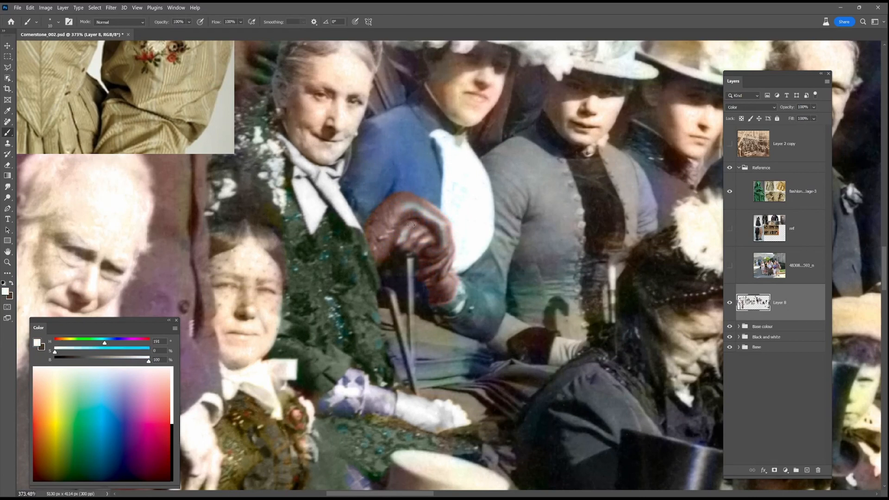
pyautogui.keyDown('alt'); pyautogui.click(394, 213); pyautogui.keyUp('alt')
pyautogui.press('5')
pyautogui.keyDown('alt'); pyautogui.click(210, 391); pyautogui.keyUp('alt')
pyautogui.keyDown('alt'); pyautogui.click(416, 214); pyautogui.keyUp('alt')
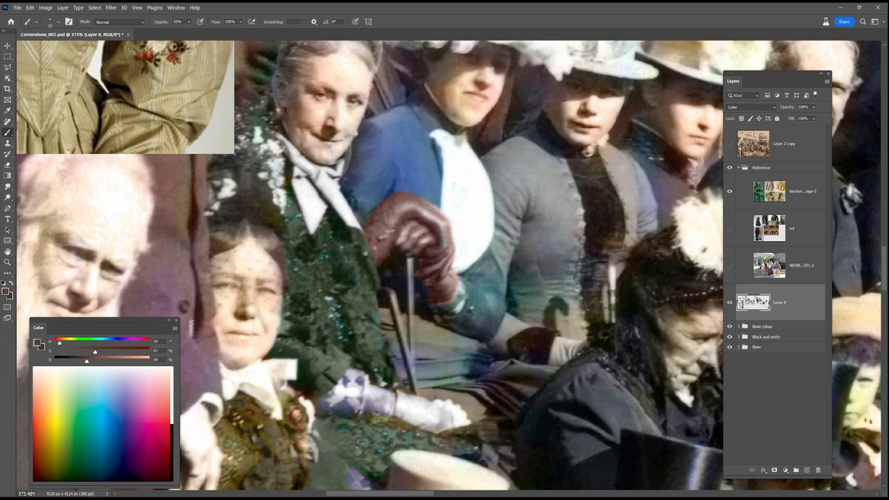
pyautogui.keyDown('alt'); pyautogui.click(428, 278); pyautogui.keyUp('alt')
pyautogui.scroll(-3, 412, 270)
pyautogui.keyDown('alt'); pyautogui.click(412, 270); pyautogui.keyUp('alt')
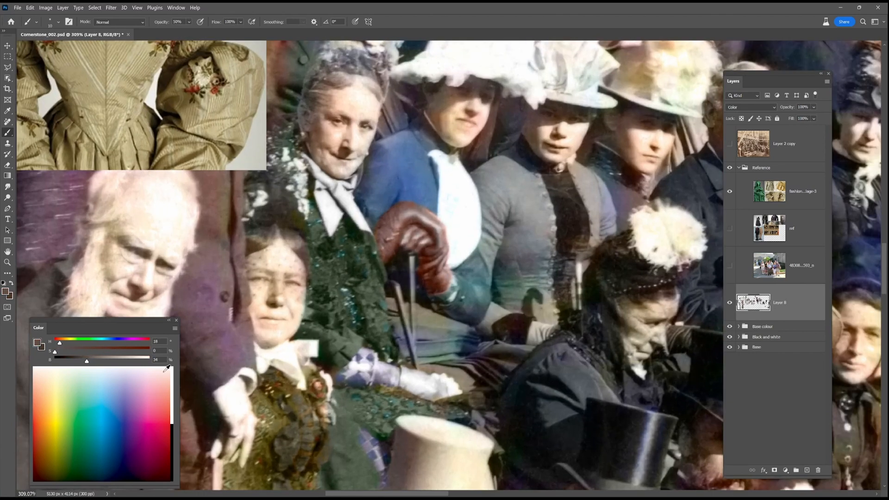
# Paint the young woman's sleeve and skirt blue and add a golden trim at her wrist.
pyautogui.keyDown('alt'); pyautogui.click(429, 139); pyautogui.keyUp('alt')
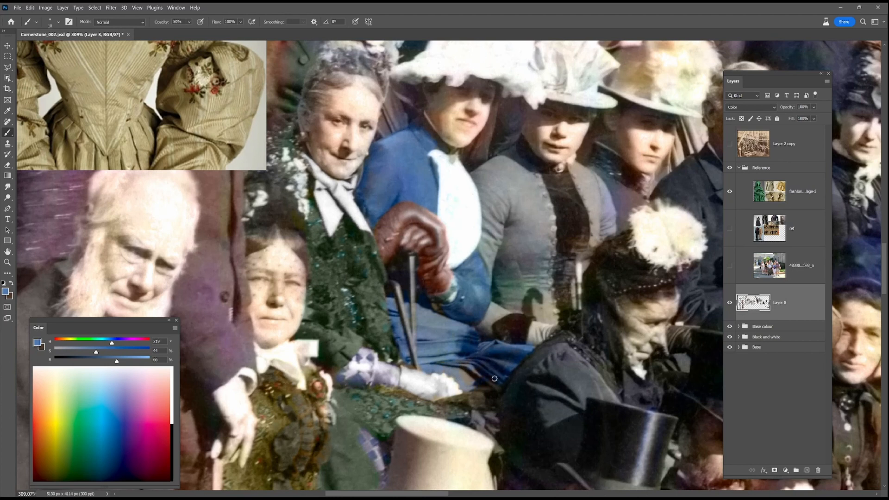
pyautogui.click(65, 342)
pyautogui.moveTo(454, 289); pyautogui.dragTo(440, 297)
# Touch up the young woman's blue skirt, brown glove and white front panel with tones sampled from each area.
pyautogui.keyDown('alt'); pyautogui.click(444, 314); pyautogui.keyUp('alt')
pyautogui.keyDown('alt'); pyautogui.click(454, 328); pyautogui.keyUp('alt')
pyautogui.keyDown('alt'); pyautogui.click(415, 268); pyautogui.keyUp('alt')
pyautogui.keyDown('alt'); pyautogui.click(438, 338); pyautogui.keyUp('alt')
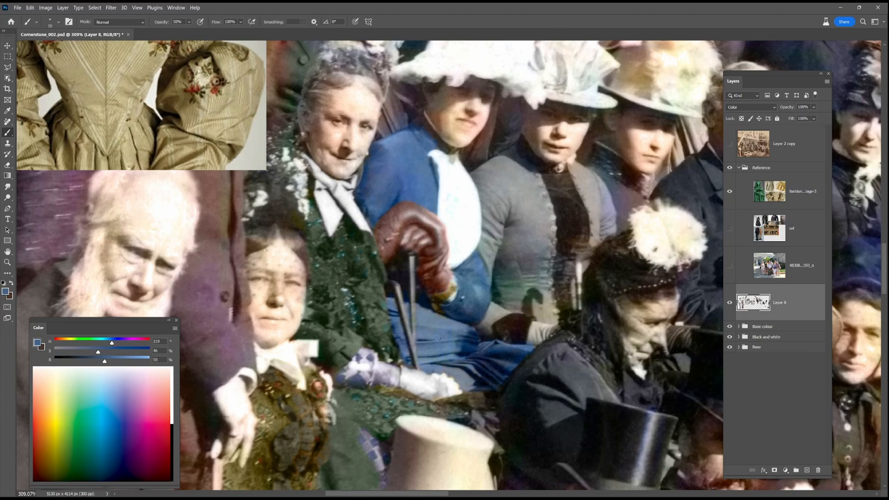
pyautogui.keyDown('alt'); pyautogui.click(451, 263); pyautogui.keyUp('alt')
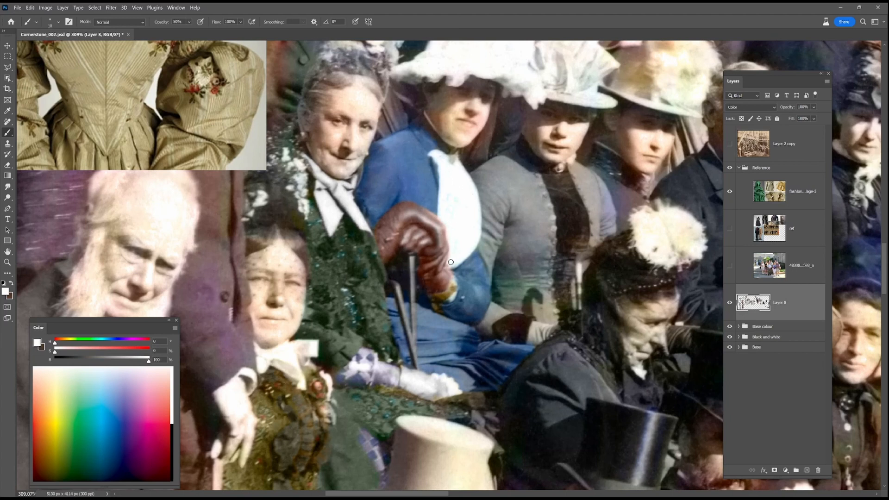
pyautogui.keyDown('alt'); pyautogui.click(469, 291); pyautogui.keyUp('alt')
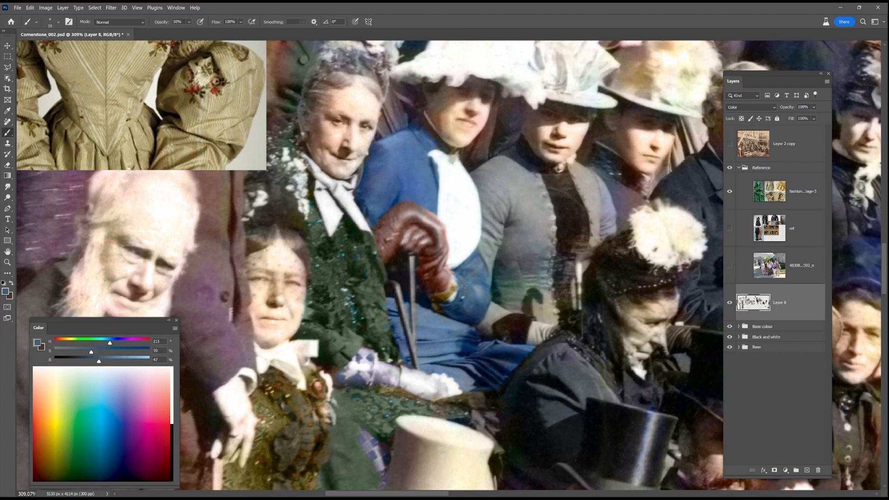
# Warm the shadow under the young woman's chin with a sampled brown at 18% brush opacity, and resample the skirt's blue.
pyautogui.keyDown('alt'); pyautogui.click(438, 125); pyautogui.keyUp('alt')
pyautogui.press('1')
pyautogui.press('8')
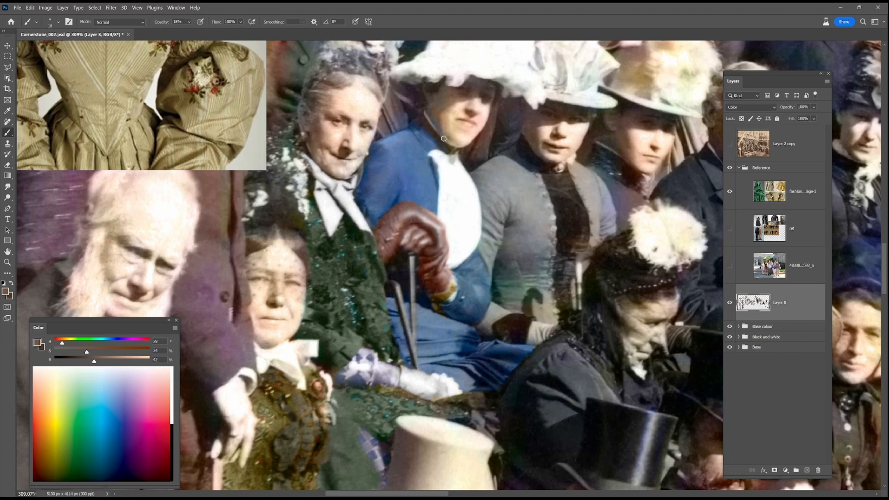
pyautogui.keyDown('alt'); pyautogui.click(442, 302); pyautogui.keyUp('alt')
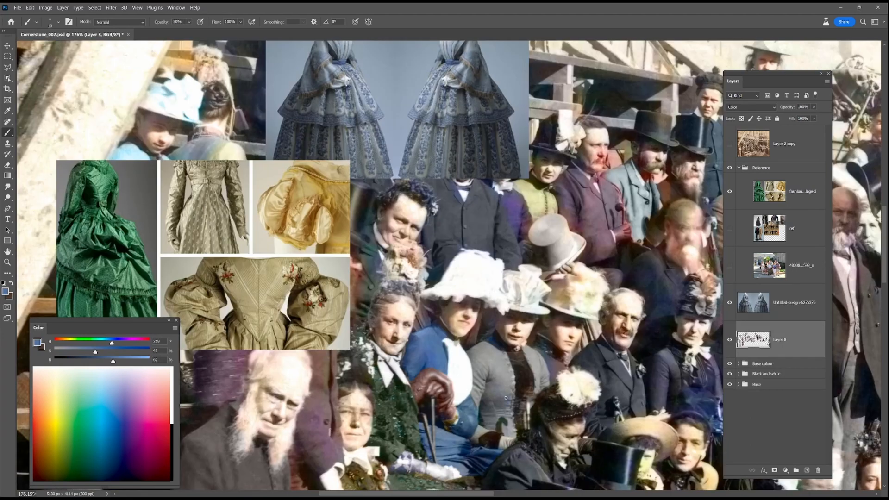
# Even out the grey bodice and sleeves of the woman next to the blue dress with sampled tones.
pyautogui.press('0')
pyautogui.moveTo(506, 398); pyautogui.dragTo(494, 405)
pyautogui.keyDown('alt'); pyautogui.click(505, 402); pyautogui.keyUp('alt')
pyautogui.keyDown('alt'); pyautogui.click(507, 407); pyautogui.keyUp('alt')
pyautogui.press('3')
pyautogui.keyDown('alt'); pyautogui.click(493, 392); pyautogui.keyUp('alt')
pyautogui.press('0')
# Paint the clothing of the woman in the cream flowered hat plum with a smaller brush and sampled tones.
pyautogui.keyDown('alt'); pyautogui.click(520, 373); pyautogui.keyUp('alt')
pyautogui.press('[')
pyautogui.press('[')
pyautogui.press('[')
pyautogui.press('[')
pyautogui.keyDown('alt'); pyautogui.click(537, 371); pyautogui.keyUp('alt')
pyautogui.keyDown('alt'); pyautogui.click(544, 354); pyautogui.keyUp('alt')
pyautogui.moveTo(543, 353); pyautogui.dragTo(557, 376)
pyautogui.keyDown('alt'); pyautogui.click(546, 320); pyautogui.keyUp('alt')
# Tint the coat of the woman in the black flowered bonnet with sampled dark tones, using a larger brush at 30% opacity.
pyautogui.moveTo(632, 414); pyautogui.dragTo(574, 334)
pyautogui.keyDown('alt'); pyautogui.click(483, 385); pyautogui.keyUp('alt')
pyautogui.keyDown('alt'); pyautogui.click(458, 391); pyautogui.keyUp('alt')
pyautogui.press('3')
pyautogui.press(']')
pyautogui.press(']')
pyautogui.press(']')
pyautogui.press(']')
pyautogui.press(']')
pyautogui.press(']')
pyautogui.keyDown('alt'); pyautogui.click(553, 351); pyautogui.keyUp('alt')
pyautogui.keyDown('alt'); pyautogui.click(478, 311); pyautogui.keyUp('alt')
# Paint the moustached man's coat with sampled dark blue-grey, using a smaller brush at 100% opacity.
pyautogui.press('0')
pyautogui.press('[')
pyautogui.press('[')
pyautogui.press('[')
pyautogui.press('[')
pyautogui.press('[')
pyautogui.press('[')
pyautogui.keyDown('alt'); pyautogui.click(527, 362); pyautogui.keyUp('alt')
pyautogui.keyDown('alt'); pyautogui.click(565, 297); pyautogui.keyUp('alt')
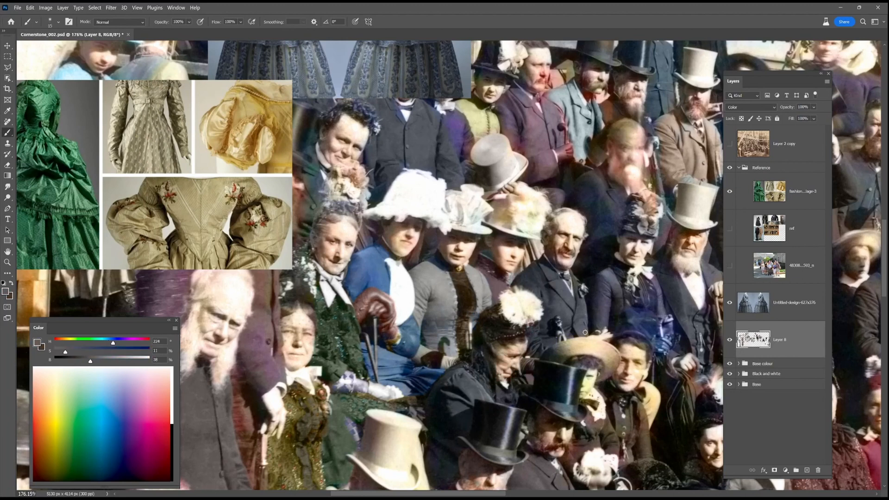
# Pick a teal colour and paint the moustached man's bow tie and pocket handkerchief.
pyautogui.click(98, 394)
pyautogui.click(98, 377)
pyautogui.moveTo(562, 276); pyautogui.dragTo(568, 277)
pyautogui.moveTo(581, 286); pyautogui.dragTo(585, 294)
pyautogui.keyDown('alt'); pyautogui.click(300, 374); pyautogui.keyUp('alt')
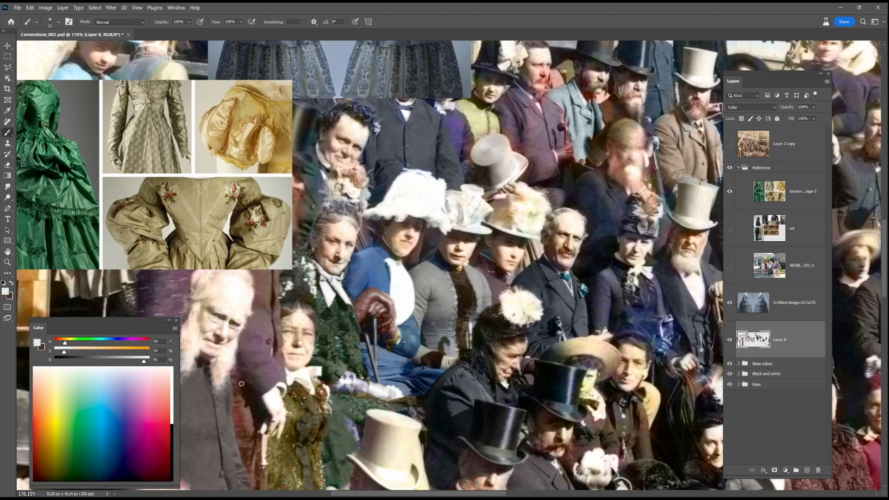
# Retouch the young woman's blue sleeve and the clothing of the child in the straw hat with sampled tones.
pyautogui.moveTo(584, 361); pyautogui.dragTo(462, 366)
pyautogui.keyDown('alt'); pyautogui.click(482, 399); pyautogui.keyUp('alt')
pyautogui.keyDown('alt'); pyautogui.click(289, 318); pyautogui.keyUp('alt')
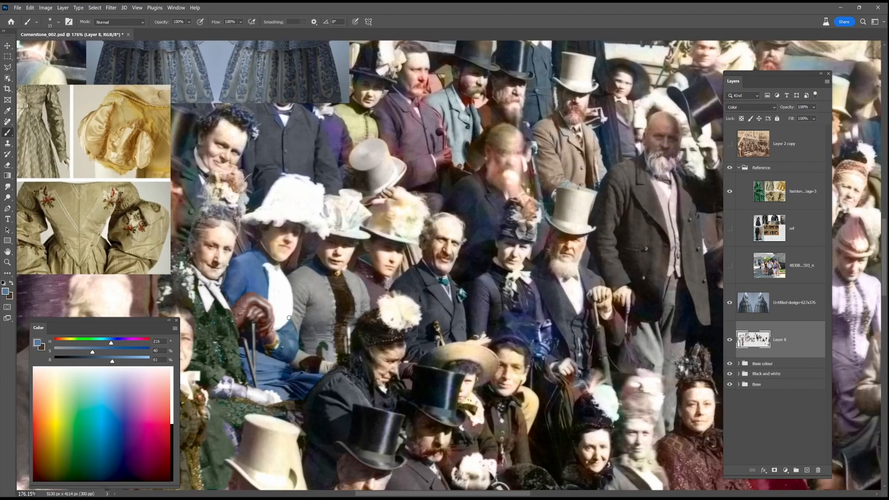
pyautogui.keyDown('alt'); pyautogui.click(488, 431); pyautogui.keyUp('alt')
pyautogui.keyDown('alt'); pyautogui.click(473, 435); pyautogui.keyUp('alt')
pyautogui.moveTo(466, 449); pyautogui.dragTo(440, 404)
pyautogui.keyDown('alt'); pyautogui.click(425, 382); pyautogui.keyUp('alt')
pyautogui.keyDown('alt'); pyautogui.click(456, 372); pyautogui.keyUp('alt')
# Touch up the navy dress and pale neck bow of the woman beside the moustached man with sampled tones.
pyautogui.moveTo(491, 264); pyautogui.dragTo(490, 277)
pyautogui.keyDown('alt'); pyautogui.click(489, 267); pyautogui.keyUp('alt')
pyautogui.keyDown('alt'); pyautogui.click(464, 292); pyautogui.keyUp('alt')
pyautogui.moveTo(414, 269); pyautogui.dragTo(407, 270)
pyautogui.keyDown('alt'); pyautogui.click(496, 290); pyautogui.keyUp('alt')
pyautogui.keyDown('alt'); pyautogui.click(424, 82); pyautogui.keyUp('alt')
pyautogui.keyDown('alt'); pyautogui.click(421, 268); pyautogui.keyUp('alt')
pyautogui.keyDown('alt'); pyautogui.click(422, 269); pyautogui.keyUp('alt')
pyautogui.keyDown('alt'); pyautogui.click(407, 350); pyautogui.keyUp('alt')
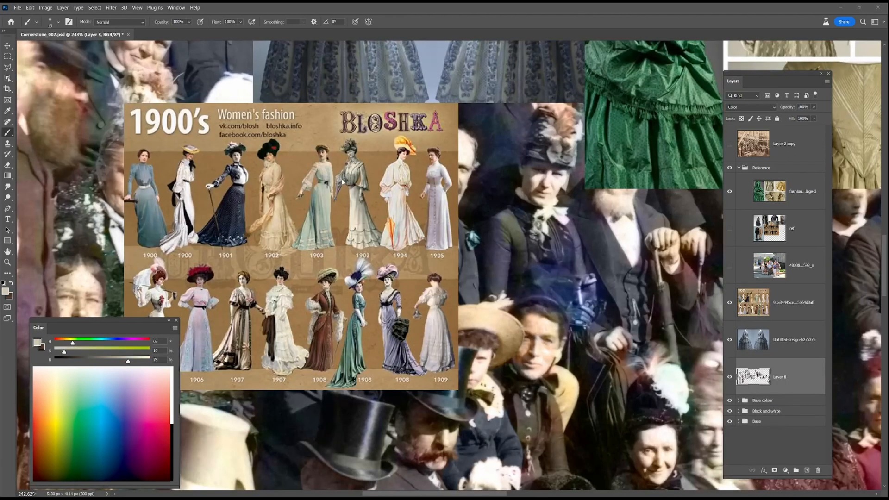
# Rework the dress bodice of the woman beside the white-bearded man with sampled dark tones at varied brush opacity.
pyautogui.keyDown('alt'); pyautogui.click(513, 236); pyautogui.keyUp('alt')
pyautogui.press('4')
pyautogui.keyDown('alt'); pyautogui.click(496, 271); pyautogui.keyUp('alt')
pyautogui.press('8')
pyautogui.press('8')
pyautogui.moveTo(560, 236); pyautogui.dragTo(570, 283)
pyautogui.keyDown('alt'); pyautogui.click(576, 232); pyautogui.keyUp('alt')
pyautogui.moveTo(525, 218); pyautogui.dragTo(567, 292)
# Extend the sampled tones over the same woman's skirt and the area below her neck bow.
pyautogui.keyDown('alt'); pyautogui.click(586, 312); pyautogui.keyUp('alt')
pyautogui.keyDown('alt'); pyautogui.click(574, 347); pyautogui.keyUp('alt')
pyautogui.keyDown('alt'); pyautogui.click(621, 389); pyautogui.keyUp('alt')
pyautogui.moveTo(561, 371); pyautogui.dragTo(604, 378)
pyautogui.keyDown('alt'); pyautogui.click(566, 218); pyautogui.keyUp('alt')
pyautogui.keyDown('alt'); pyautogui.click(564, 216); pyautogui.keyUp('alt')
pyautogui.moveTo(604, 232)
pyautogui.mouseDown()
pyautogui.moveTo(610, 268)
pyautogui.moveTo(590, 259)
pyautogui.mouseUp()
# Recolour the woman's hat dark green at 60% opacity with tones sampled from the green reference gown.
pyautogui.keyDown('alt'); pyautogui.click(382, 297); pyautogui.keyUp('alt')
pyautogui.press('6')
pyautogui.keyDown('alt'); pyautogui.click(629, 323); pyautogui.keyUp('alt')
pyautogui.keyDown('alt'); pyautogui.click(659, 345); pyautogui.keyUp('alt')
pyautogui.keyDown('alt'); pyautogui.click(657, 346); pyautogui.keyUp('alt')
pyautogui.keyDown('alt'); pyautogui.click(648, 153); pyautogui.keyUp('alt')
pyautogui.moveTo(591, 138)
pyautogui.mouseDown()
pyautogui.moveTo(611, 143)
pyautogui.moveTo(592, 125)
pyautogui.moveTo(615, 115)
pyautogui.mouseUp()
# Hide the fashion collage and blue-gown reference layers and blend the woman's green dress around her gloved hands with sampled tones.
pyautogui.click(729, 191)
pyautogui.click(729, 340)
pyautogui.keyDown('alt'); pyautogui.click(607, 132); pyautogui.keyUp('alt')
pyautogui.keyDown('alt'); pyautogui.click(590, 175); pyautogui.keyUp('alt')
pyautogui.keyDown('alt'); pyautogui.click(589, 261); pyautogui.keyUp('alt')
pyautogui.moveTo(600, 290); pyautogui.dragTo(612, 285)
pyautogui.keyDown('alt'); pyautogui.click(657, 343); pyautogui.keyUp('alt')
pyautogui.keyDown('alt'); pyautogui.click(613, 294); pyautogui.keyUp('alt')
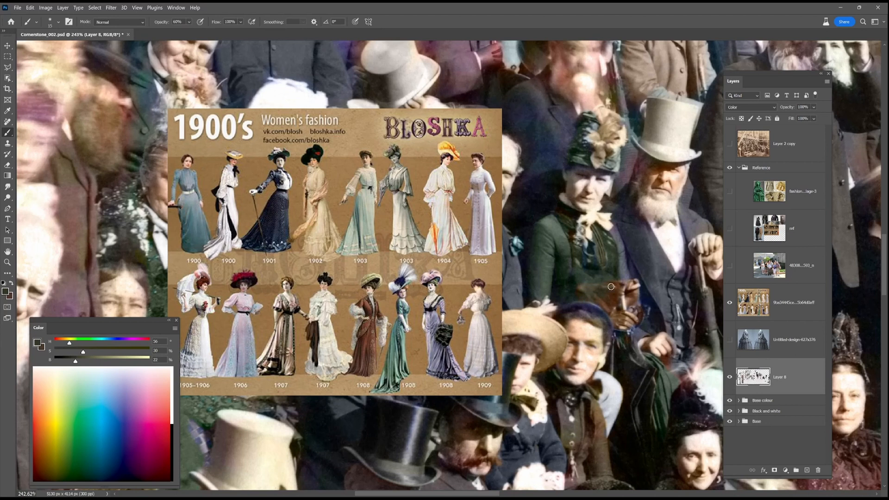
# Tint the flowers on the green-dressed woman's hat soft pink, and set the brush opacity to 100%.
pyautogui.scroll(-2, 623, 338)
pyautogui.keyDown('alt'); pyautogui.click(595, 234); pyautogui.keyUp('alt')
pyautogui.keyDown('alt'); pyautogui.click(602, 172); pyautogui.keyUp('alt')
pyautogui.keyDown('alt'); pyautogui.click(596, 347); pyautogui.keyUp('alt')
pyautogui.moveTo(648, 267); pyautogui.dragTo(559, 272)
pyautogui.press('0')
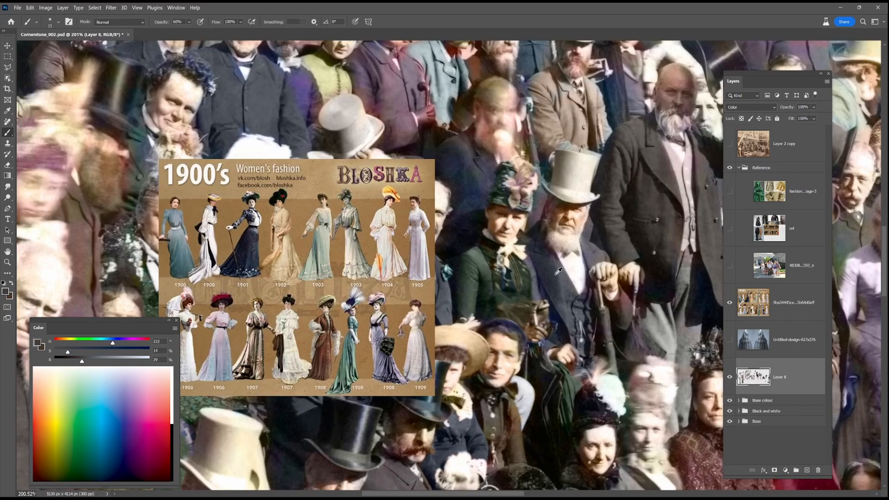
# Retouch the green-dressed woman's skirt and gloves and the white-bearded man's pale top hat with sampled tones.
pyautogui.keyDown('alt'); pyautogui.click(541, 338); pyautogui.keyUp('alt')
pyautogui.keyDown('alt'); pyautogui.click(537, 349); pyautogui.keyUp('alt')
pyautogui.keyDown('alt'); pyautogui.click(569, 312); pyautogui.keyUp('alt')
pyautogui.keyDown('alt'); pyautogui.click(586, 315); pyautogui.keyUp('alt')
pyautogui.keyDown('alt'); pyautogui.click(584, 178); pyautogui.keyUp('alt')
pyautogui.keyDown('alt'); pyautogui.click(561, 215); pyautogui.keyUp('alt')
pyautogui.keyDown('alt'); pyautogui.click(550, 207); pyautogui.keyUp('alt')
pyautogui.keyDown('alt'); pyautogui.click(502, 359); pyautogui.keyUp('alt')
pyautogui.keyDown('alt'); pyautogui.click(388, 387); pyautogui.keyUp('alt')
# Touch up the white-bearded man's hands on his cane with a smaller brush and a sampled tone shifted in hue.
pyautogui.press('[')
pyautogui.press('[')
pyautogui.press('[')
pyautogui.press('[')
pyautogui.keyDown('alt'); pyautogui.click(611, 281); pyautogui.keyUp('alt')
pyautogui.moveTo(61, 343); pyautogui.dragTo(68, 345)
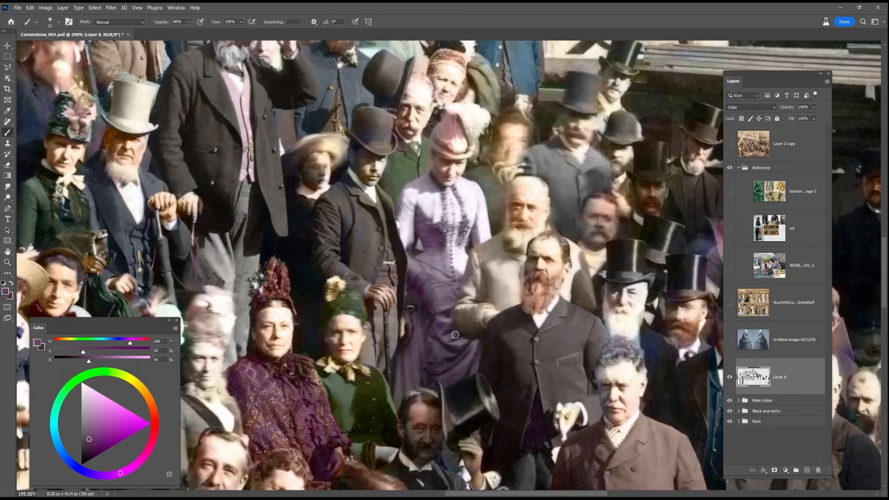
# Even out the lavender-dressed woman's purple skirt and its edges with sampled tones at 20% opacity.
pyautogui.keyDown('alt'); pyautogui.click(423, 310); pyautogui.keyUp('alt')
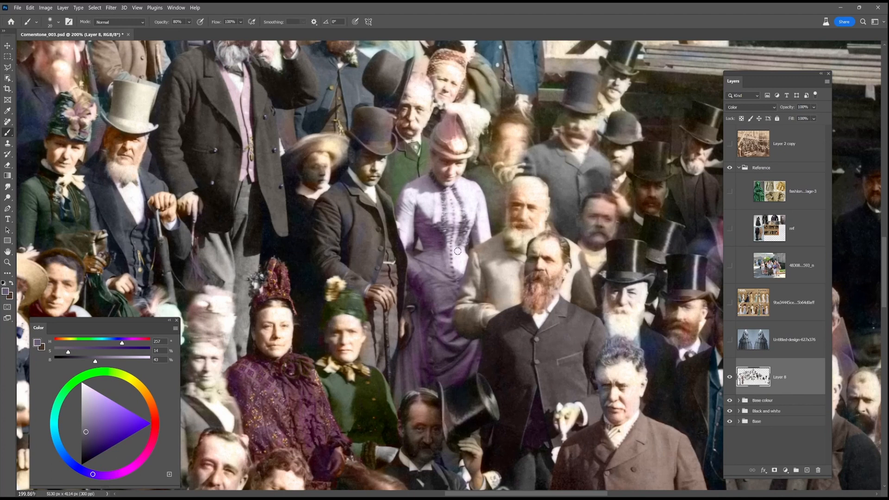
pyautogui.press('4')
pyautogui.keyDown('alt'); pyautogui.click(440, 260); pyautogui.keyUp('alt')
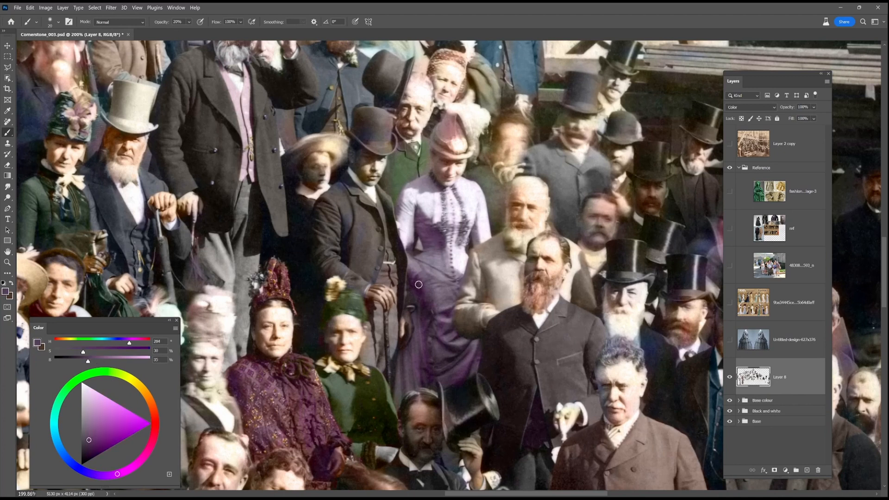
pyautogui.keyDown('alt'); pyautogui.click(432, 219); pyautogui.keyUp('alt')
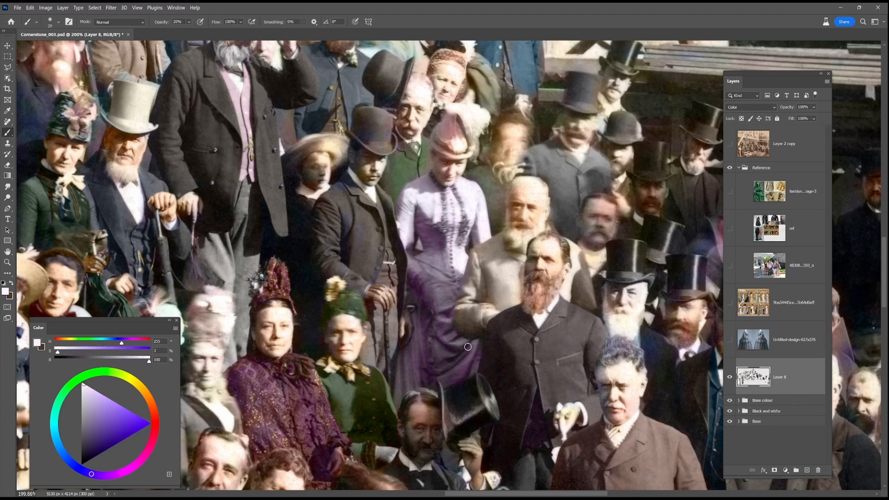
pyautogui.keyDown('alt'); pyautogui.click(403, 194); pyautogui.keyUp('alt')
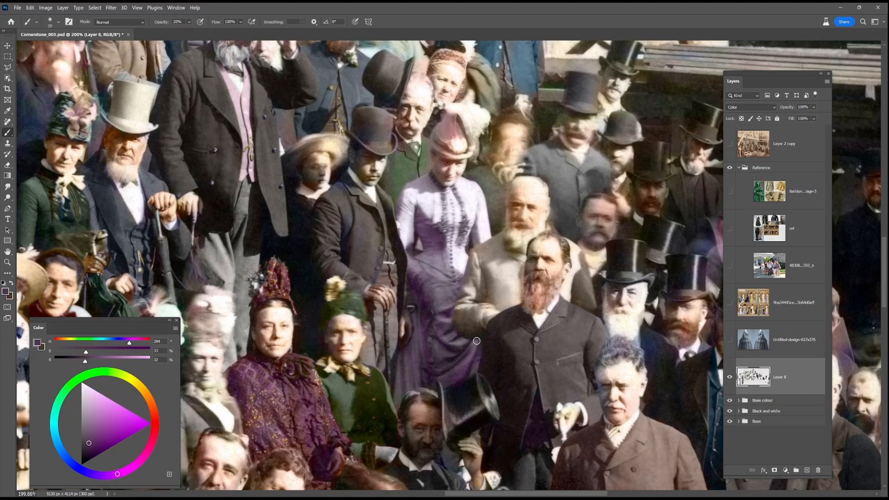
pyautogui.click(146, 393)
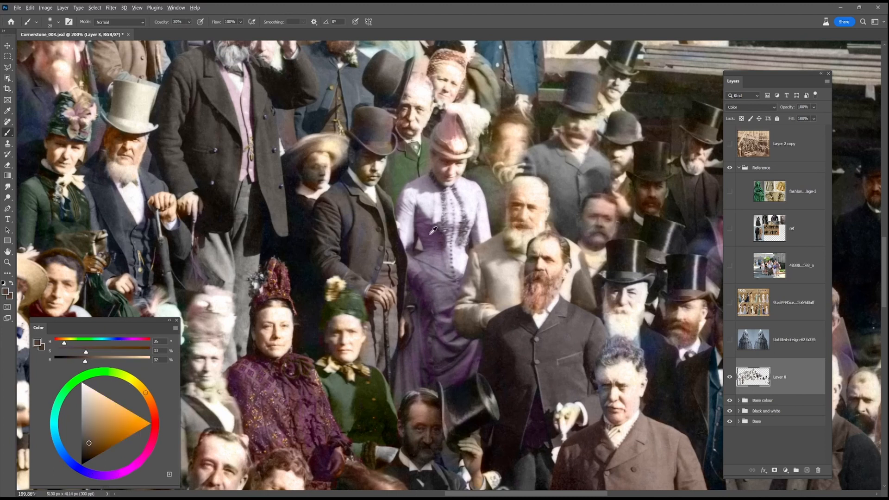
# Recolour the same woman's pink hat lavender at 50% opacity and sample her skin tone for the face beneath it.
pyautogui.press('5')
pyautogui.keyDown('alt'); pyautogui.click(445, 132); pyautogui.keyUp('alt')
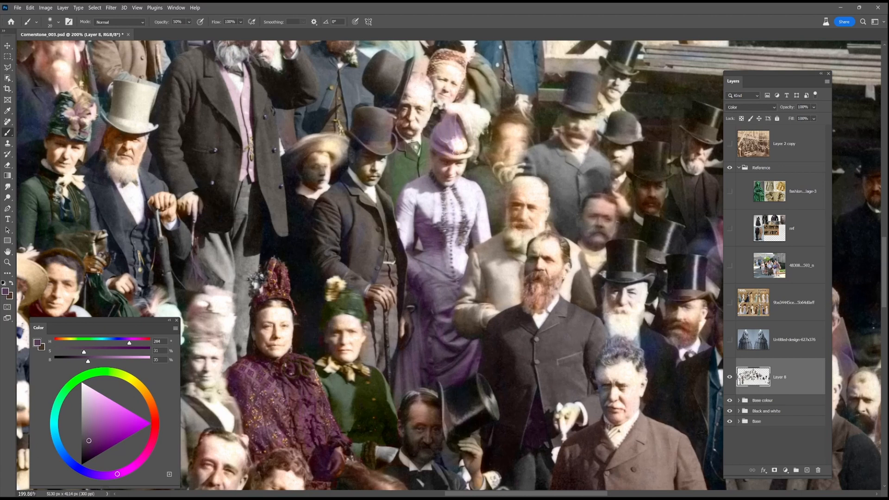
pyautogui.keyDown('alt'); pyautogui.click(463, 155); pyautogui.keyUp('alt')
pyautogui.keyDown('alt'); pyautogui.click(445, 166); pyautogui.keyUp('alt')
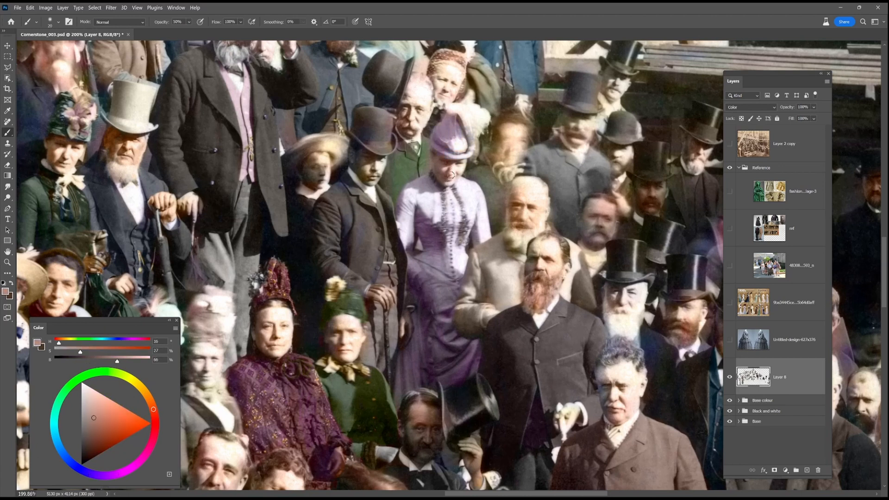
# Paint the upper back of the olive dress on the woman seated beside the girl in light blue, using a smaller brush.
pyautogui.scroll(-1, 464, 240)
pyautogui.keyDown('alt'); pyautogui.click(423, 316); pyautogui.keyUp('alt')
pyautogui.keyDown('alt'); pyautogui.click(383, 235); pyautogui.keyUp('alt')
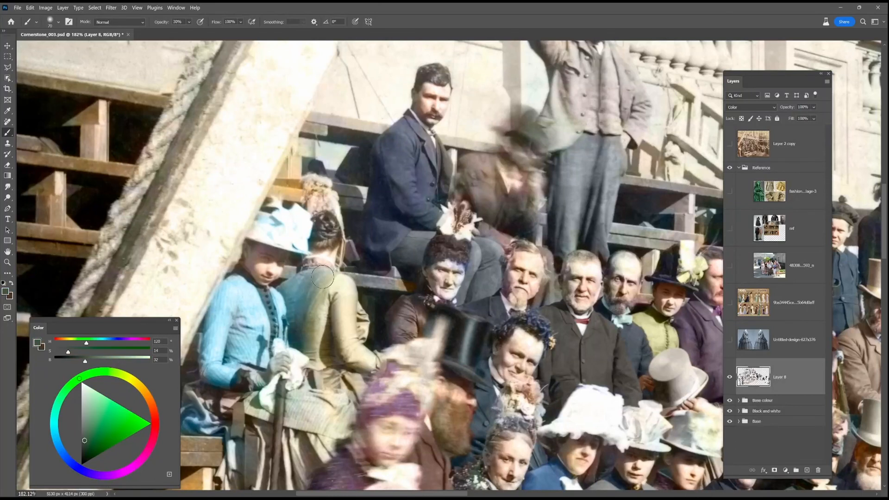
pyautogui.keyDown('alt'); pyautogui.click(322, 281); pyautogui.keyUp('alt')
pyautogui.moveTo(323, 281)
pyautogui.mouseDown()
pyautogui.moveTo(307, 346)
pyautogui.moveTo(347, 305)
pyautogui.mouseUp()
pyautogui.keyDown('alt'); pyautogui.click(335, 340); pyautogui.keyUp('alt')
pyautogui.press('[')
pyautogui.press('[')
pyautogui.press('[')
pyautogui.moveTo(326, 268); pyautogui.dragTo(312, 264)
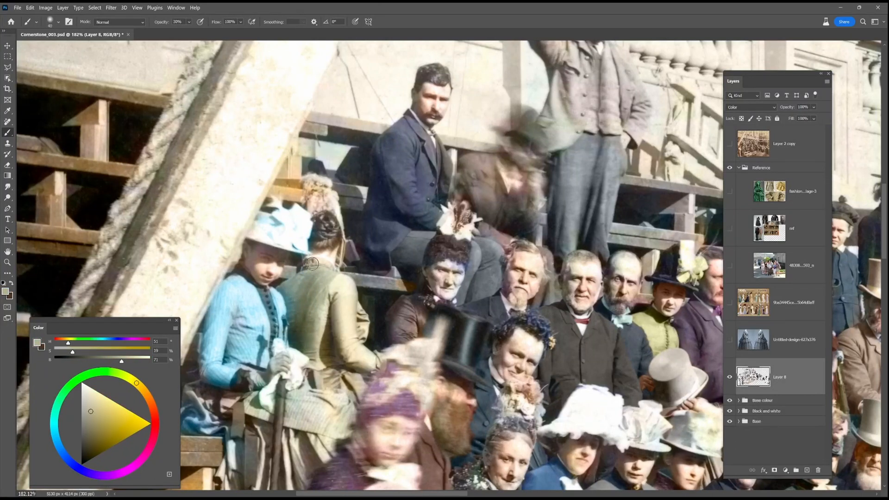
# Blend the olive dress's shaded side and collar with tones sampled from its back and waist.
pyautogui.keyDown('alt'); pyautogui.click(301, 276); pyautogui.keyUp('alt')
pyautogui.keyDown('alt'); pyautogui.click(317, 348); pyautogui.keyUp('alt')
pyautogui.moveTo(323, 353); pyautogui.dragTo(303, 296)
pyautogui.keyDown('alt'); pyautogui.click(311, 272); pyautogui.keyUp('alt')
# Neutralize the pinkish feathers on the olive-dressed woman's hat to a beige-grey tone.
pyautogui.keyDown('alt'); pyautogui.click(318, 258); pyautogui.keyUp('alt')
pyautogui.moveTo(321, 193)
pyautogui.mouseDown()
pyautogui.moveTo(334, 208)
pyautogui.moveTo(333, 232)
pyautogui.mouseUp()
pyautogui.keyDown('alt'); pyautogui.click(329, 253); pyautogui.keyUp('alt')
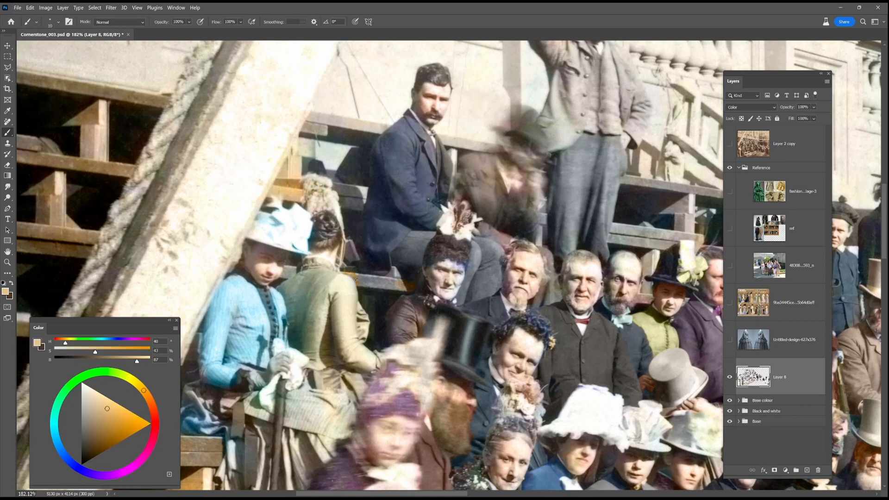
# Paint the wooden bench planks behind the olive-dressed woman in warm sampled wood tones.
pyautogui.keyDown('alt'); pyautogui.click(403, 280); pyautogui.keyUp('alt')
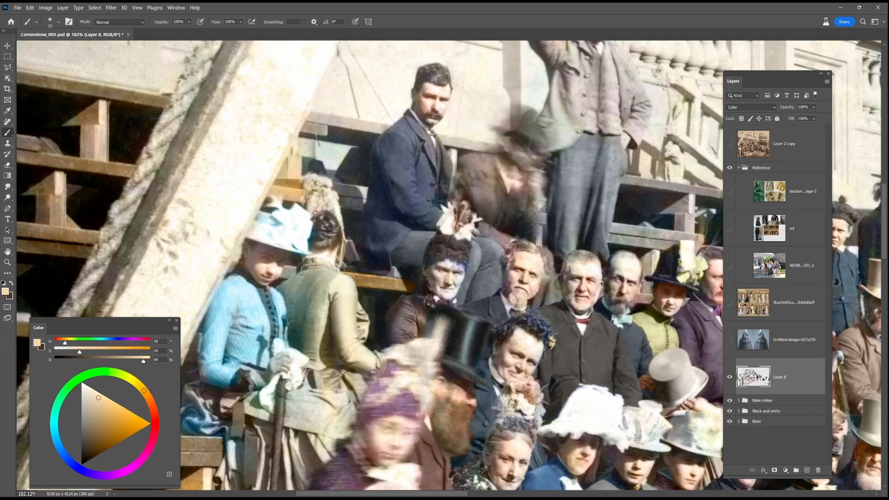
pyautogui.moveTo(364, 273)
pyautogui.mouseDown()
pyautogui.moveTo(346, 268)
pyautogui.moveTo(357, 261)
pyautogui.mouseUp()
pyautogui.moveTo(294, 269); pyautogui.dragTo(286, 273)
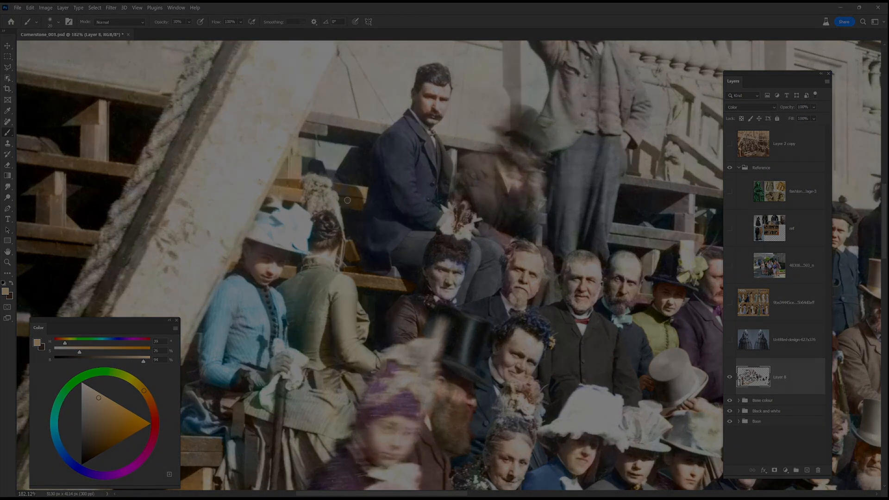
pyautogui.keyDown('alt'); pyautogui.click(338, 187); pyautogui.keyUp('alt')
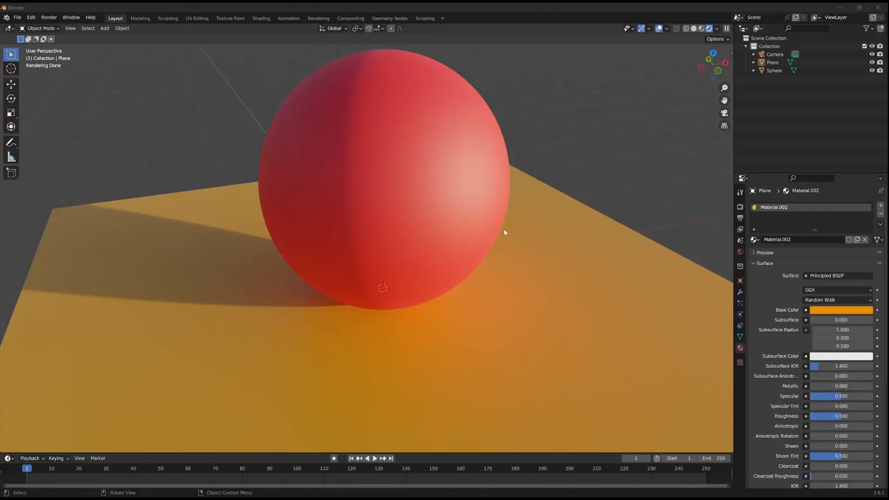
# Switch to Blender and examine how colour bounces between the red sphere and the orange plane near the contact point and shadow.
pyautogui.moveTo(581, 157)
pyautogui.mouseDown()
pyautogui.moveTo(573, 222)
pyautogui.moveTo(580, 163)
pyautogui.mouseUp()
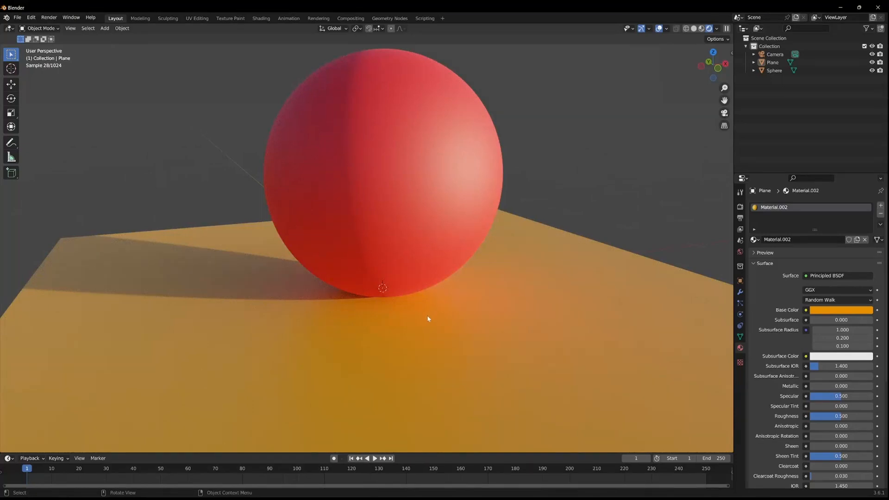
pyautogui.scroll(4, 424, 320)
pyautogui.moveTo(371, 349); pyautogui.dragTo(550, 191)
pyautogui.moveTo(456, 269); pyautogui.dragTo(407, 342)
pyautogui.scroll(-3, 447, 309)
pyautogui.moveTo(413, 306); pyautogui.dragTo(459, 305)
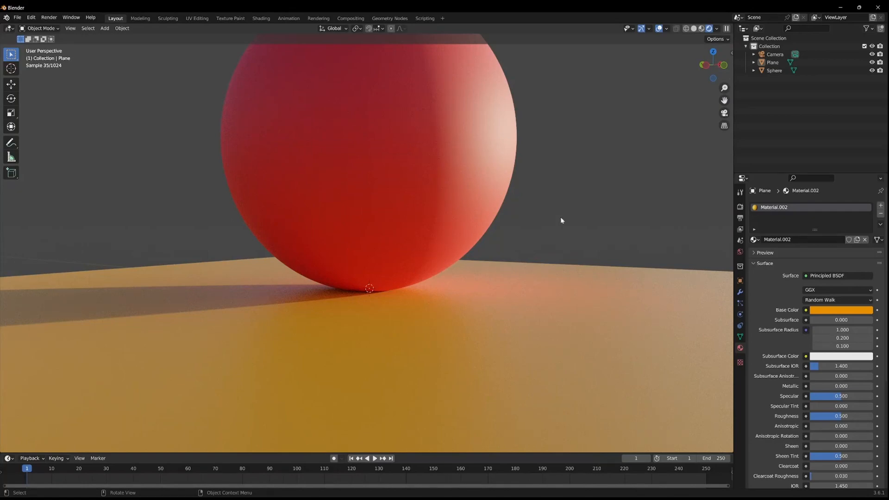
pyautogui.moveTo(610, 125)
pyautogui.mouseDown()
pyautogui.moveTo(606, 223)
pyautogui.moveTo(636, 185)
pyautogui.moveTo(589, 230)
pyautogui.moveTo(346, 353)
pyautogui.mouseUp()
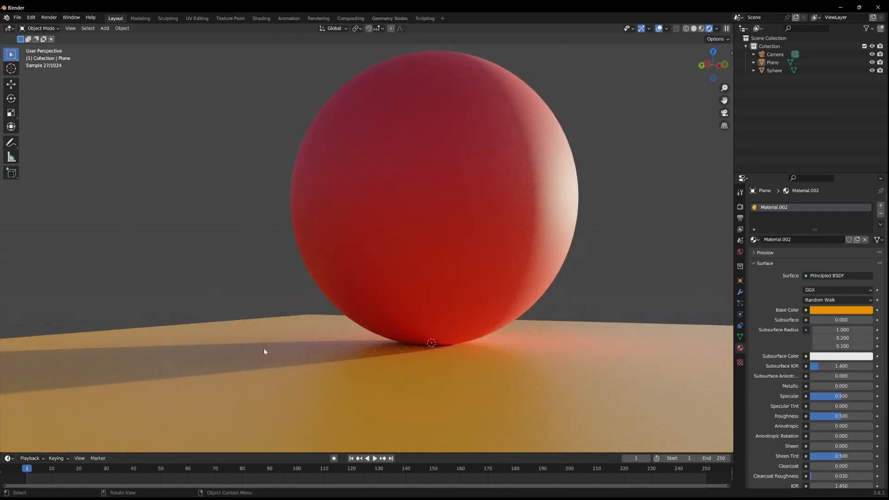
pyautogui.moveTo(266, 232); pyautogui.dragTo(290, 214)
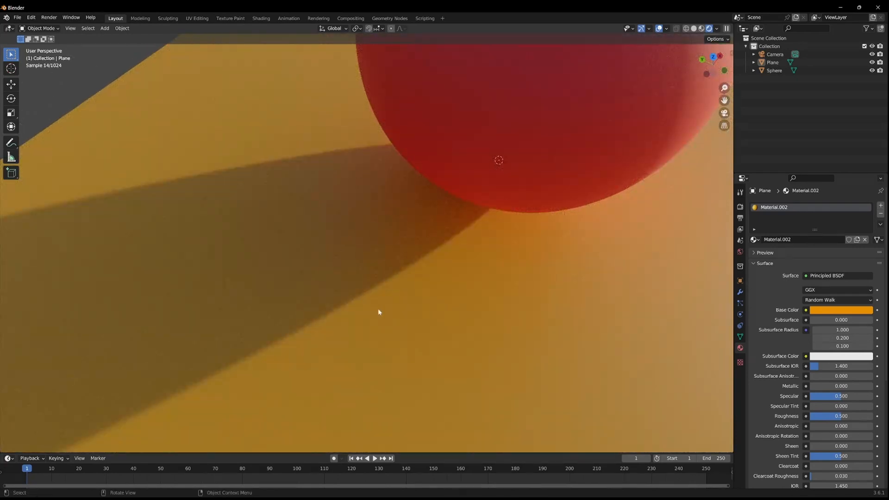
pyautogui.scroll(-8, 378, 312)
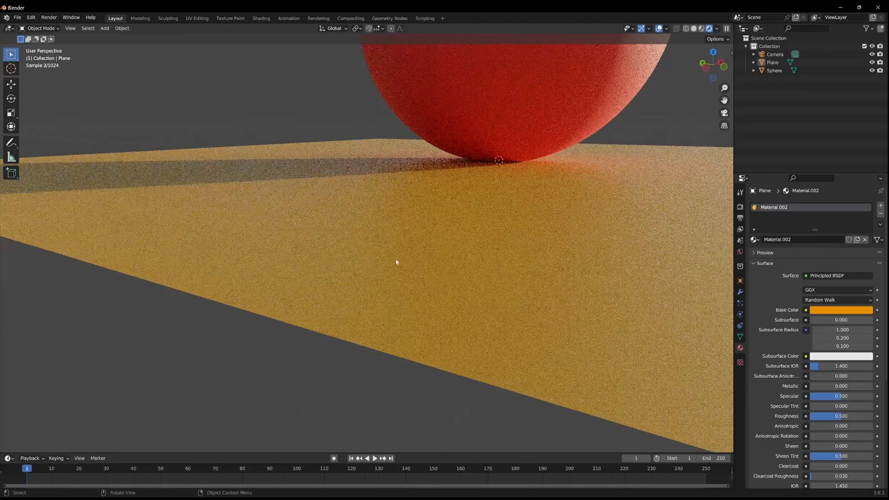
pyautogui.moveTo(473, 280); pyautogui.dragTo(458, 411)
pyautogui.scroll(-1, 480, 291)
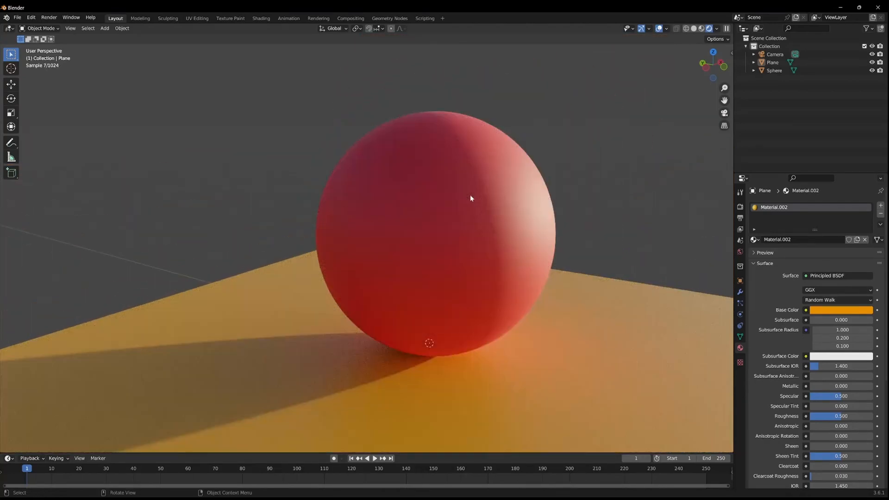
# Make the red sphere's material glossy with roughness 0.102 and specular 1.000.
pyautogui.click(470, 195)
pyautogui.moveTo(842, 419); pyautogui.dragTo(817, 419)
pyautogui.moveTo(606, 217); pyautogui.dragTo(594, 248)
pyautogui.scroll(4, 594, 251)
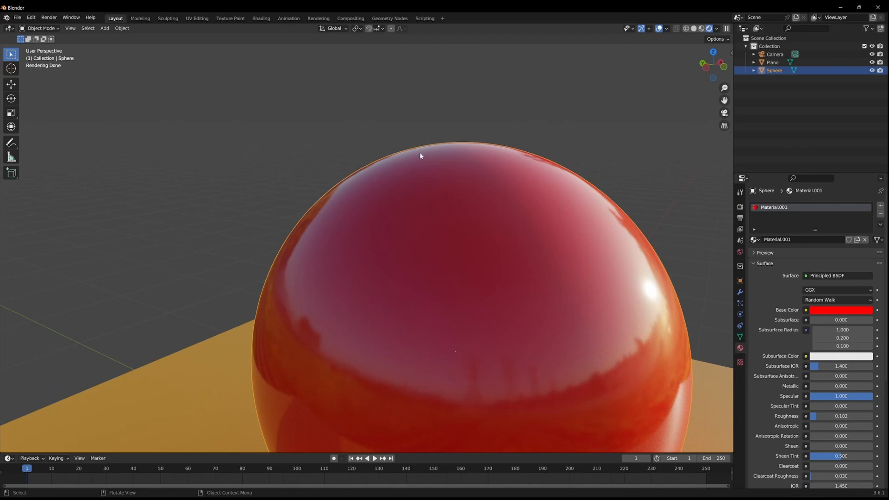
pyautogui.moveTo(469, 338); pyautogui.dragTo(559, 361)
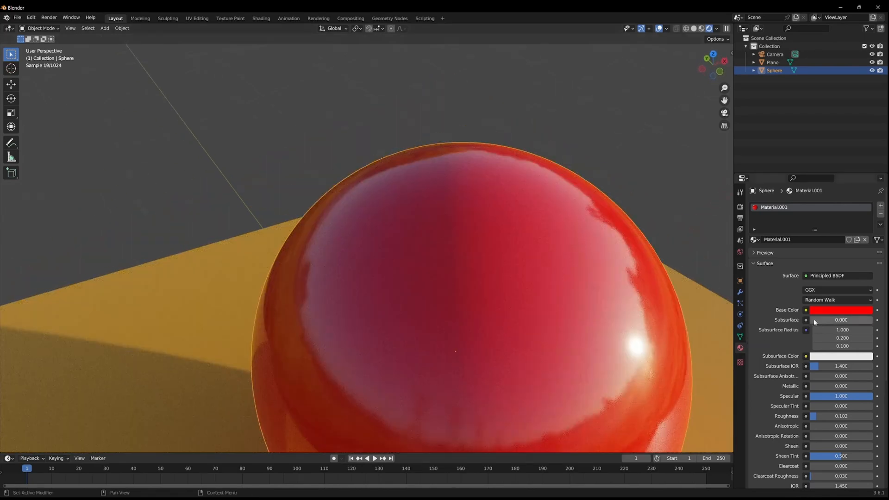
# Change the sphere's base colour to a fully saturated green with hue 0.323.
pyautogui.click(840, 309)
pyautogui.click(835, 250)
pyautogui.moveTo(835, 250); pyautogui.dragTo(808, 211)
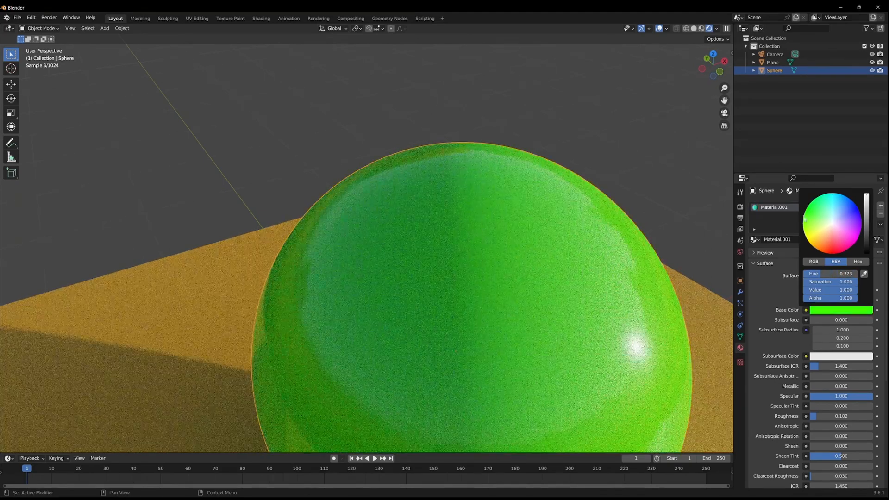
pyautogui.scroll(-4, 461, 345)
pyautogui.moveTo(462, 345); pyautogui.dragTo(522, 261)
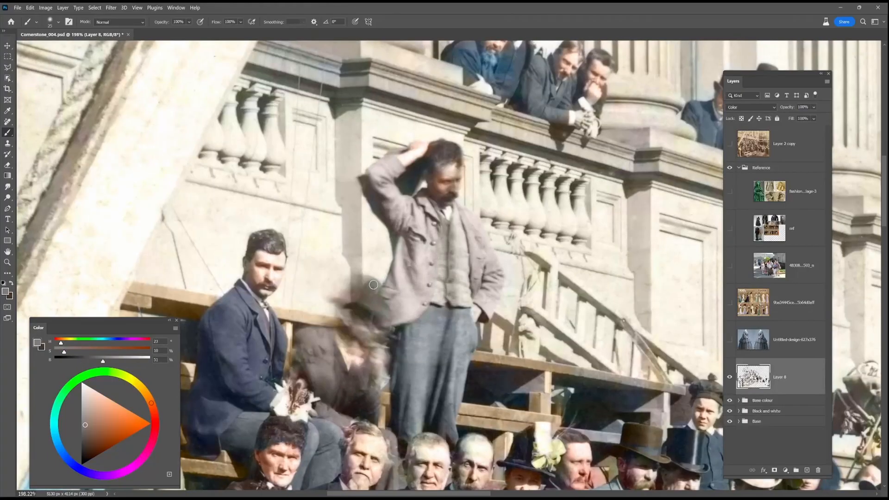
# Return to Photoshop and retouch the coats of the men leaning over the balcony with sampled dark and blue-grey tones.
pyautogui.scroll(3, 360, 401)
pyautogui.moveTo(533, 330); pyautogui.dragTo(520, 378)
pyautogui.keyDown('alt'); pyautogui.click(510, 324); pyautogui.keyUp('alt')
pyautogui.moveTo(492, 301); pyautogui.dragTo(471, 314)
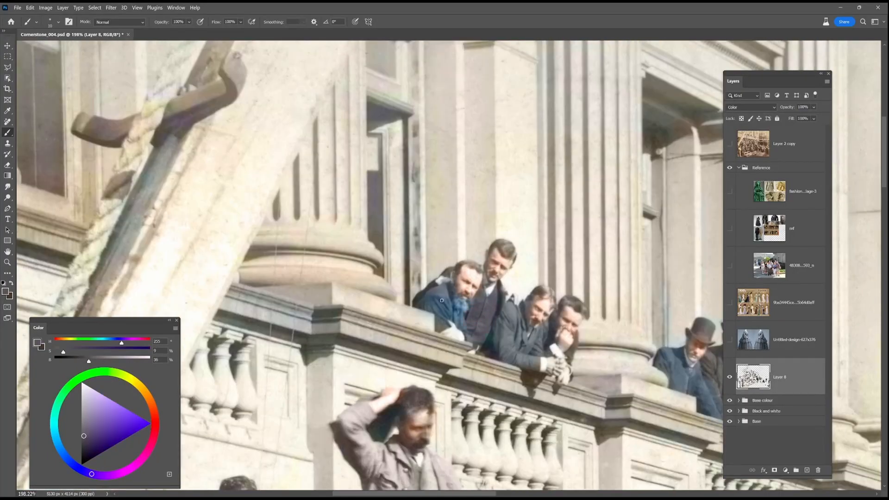
pyautogui.keyDown('alt'); pyautogui.click(465, 327); pyautogui.keyUp('alt')
pyautogui.keyDown('alt'); pyautogui.click(511, 324); pyautogui.keyUp('alt')
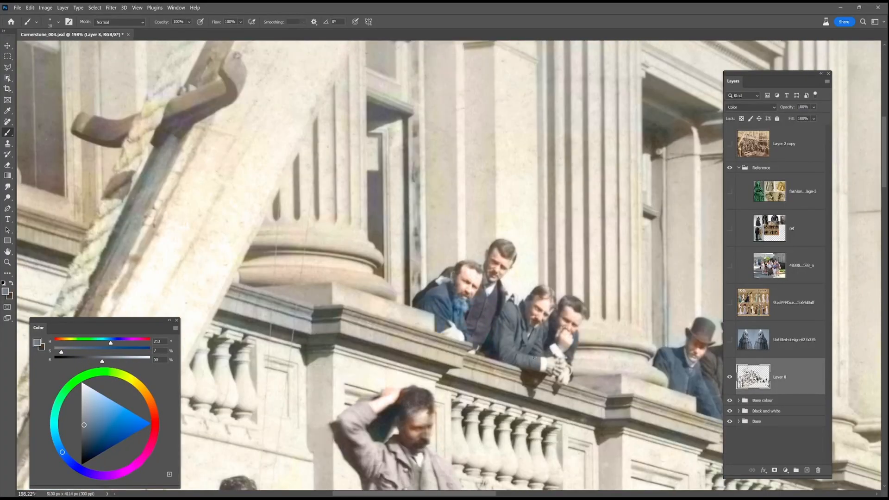
# Paint out the blue on the balcony man's beard with a natural brown and touch up the two hatted men beyond.
pyautogui.keyDown('alt'); pyautogui.click(464, 293); pyautogui.keyUp('alt')
pyautogui.moveTo(459, 302); pyautogui.dragTo(464, 310)
pyautogui.moveTo(706, 373); pyautogui.dragTo(582, 345)
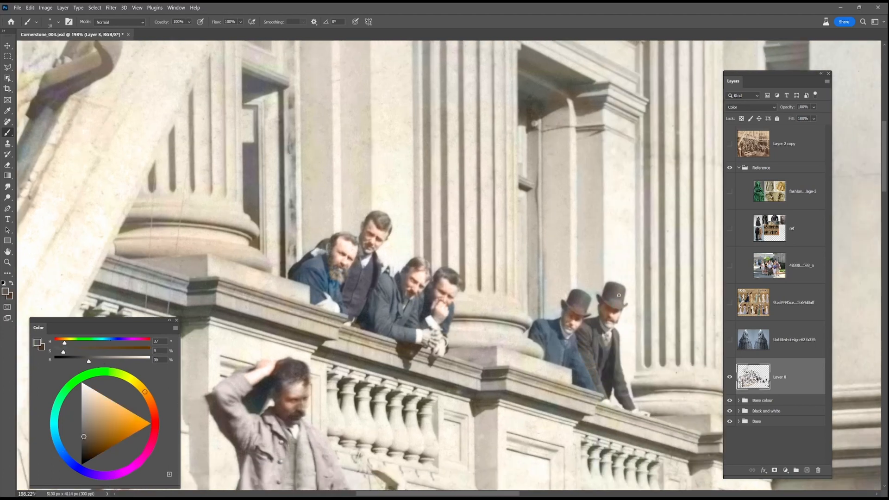
pyautogui.keyDown('alt'); pyautogui.click(433, 322); pyautogui.keyUp('alt')
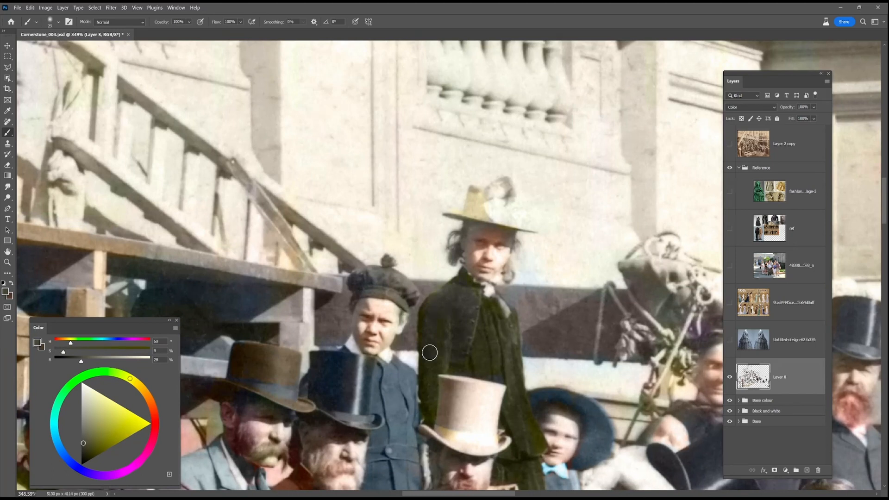
# Paint the cloak of the standing figure in the yellow hat with neutral dark tones, using a smaller brush along its edges.
pyautogui.moveTo(429, 352)
pyautogui.mouseDown()
pyautogui.moveTo(448, 361)
pyautogui.moveTo(438, 391)
pyautogui.mouseUp()
pyautogui.press('[')
pyautogui.press('[')
pyautogui.press('[')
pyautogui.press('[')
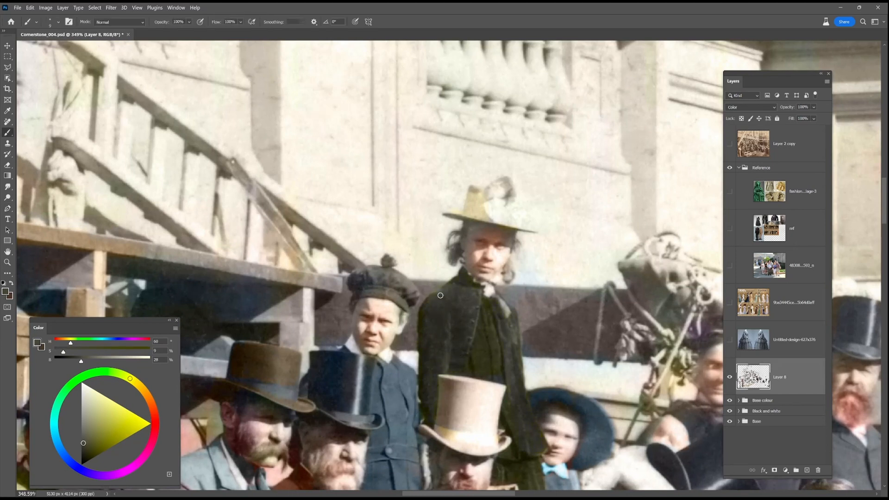
pyautogui.scroll(-5, 520, 448)
pyautogui.keyDown('alt'); pyautogui.click(518, 334); pyautogui.keyUp('alt')
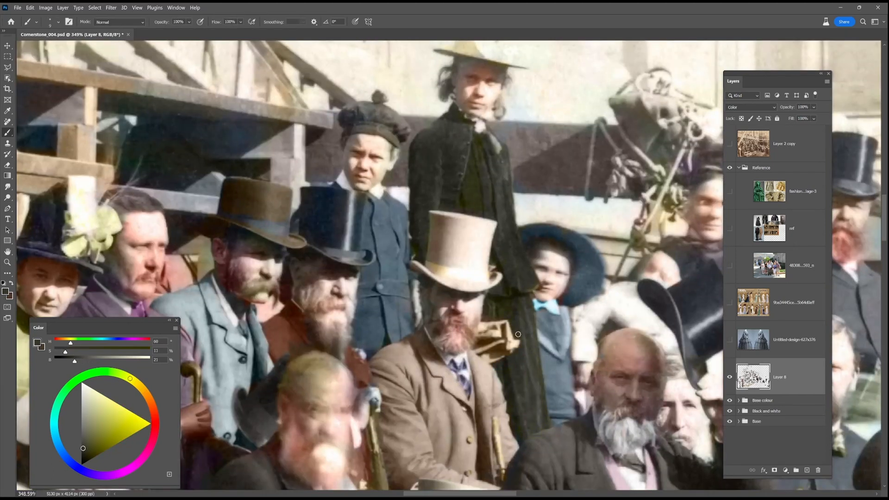
pyautogui.moveTo(521, 243); pyautogui.dragTo(532, 329)
pyautogui.keyDown('alt'); pyautogui.click(534, 319); pyautogui.keyUp('alt')
# Touch up the light blue bow tie of the child in the wide dark hat with sampled pale tones.
pyautogui.keyDown('alt'); pyautogui.click(558, 392); pyautogui.keyUp('alt')
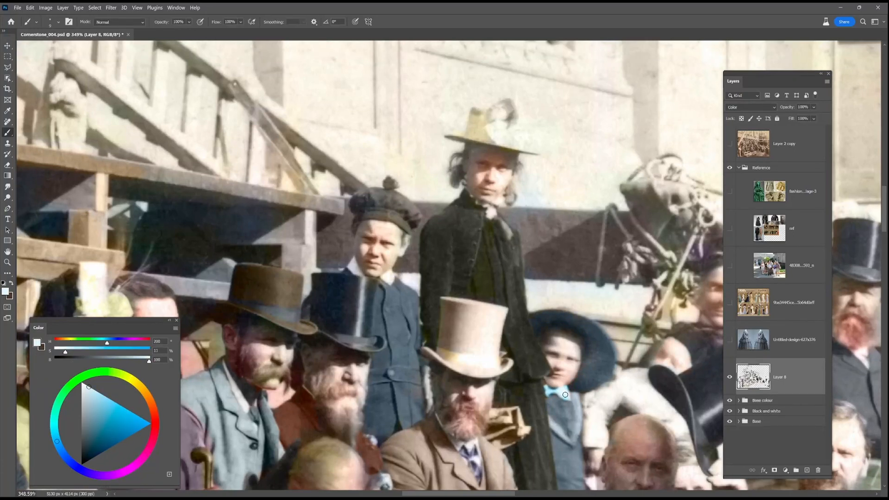
pyautogui.keyDown('alt'); pyautogui.click(550, 390); pyautogui.keyUp('alt')
pyautogui.scroll(-5, 583, 436)
# Retouch the grey and dark coats of the top-hatted men standing below the wooden platform with tones sampled from their clothing.
pyautogui.moveTo(583, 436); pyautogui.dragTo(161, 198)
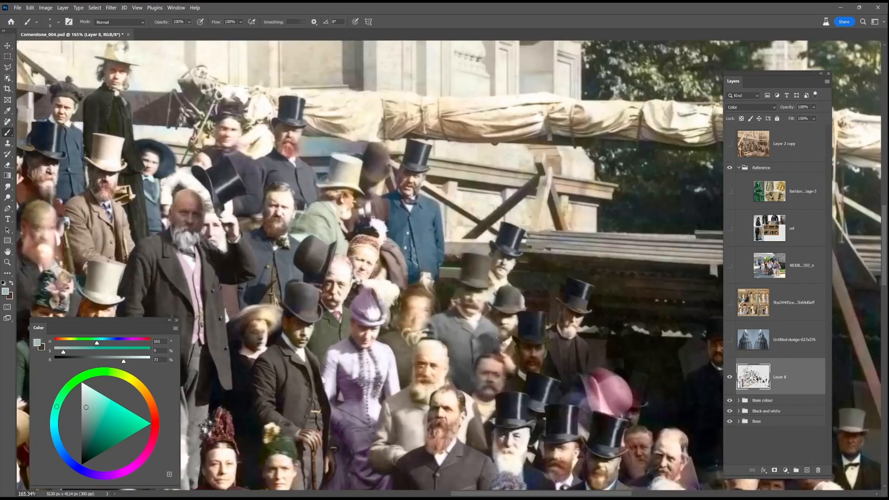
pyautogui.scroll(4, 488, 298)
pyautogui.keyDown('alt'); pyautogui.click(487, 298); pyautogui.keyUp('alt')
pyautogui.scroll(-3, 431, 300)
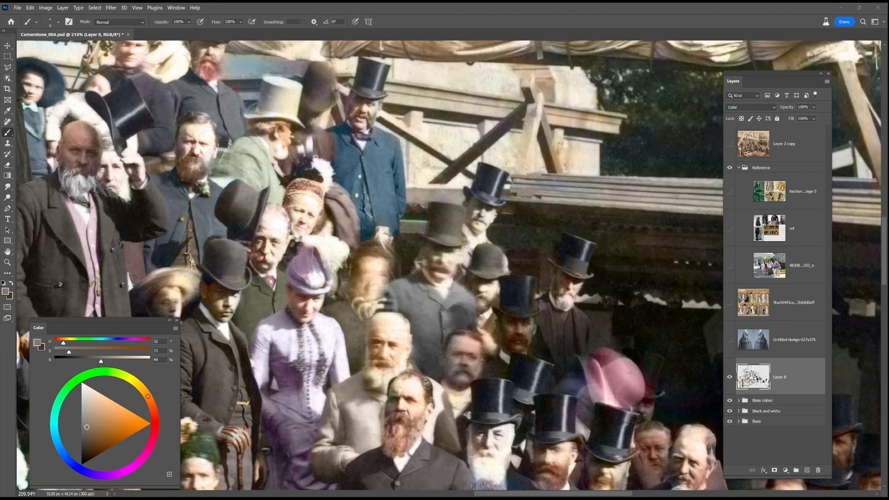
pyautogui.scroll(2, 468, 238)
pyautogui.keyDown('alt'); pyautogui.click(469, 238); pyautogui.keyUp('alt')
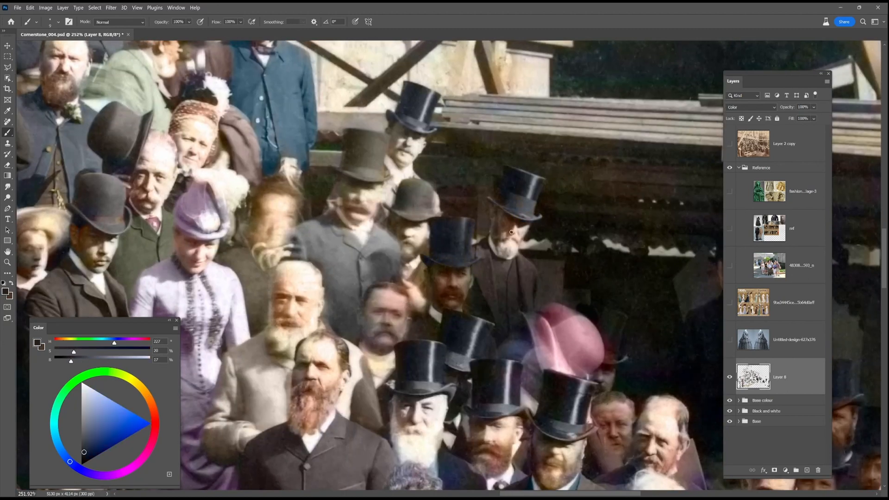
pyautogui.keyDown('alt'); pyautogui.click(511, 236); pyautogui.keyUp('alt')
pyautogui.keyDown('alt'); pyautogui.click(505, 303); pyautogui.keyUp('alt')
pyautogui.keyDown('alt'); pyautogui.click(521, 259); pyautogui.keyUp('alt')
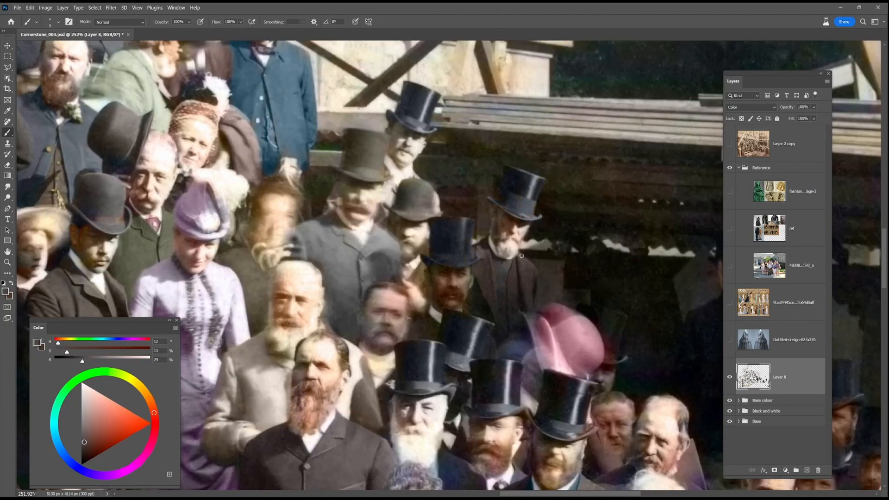
# Touch up the dark clothing between the bearded men in the middle of the crowd with sampled near-black tones.
pyautogui.keyDown('alt'); pyautogui.click(479, 316); pyautogui.keyUp('alt')
pyautogui.keyDown('alt'); pyautogui.click(420, 267); pyautogui.keyUp('alt')
pyautogui.keyDown('alt'); pyautogui.click(454, 340); pyautogui.keyUp('alt')
pyautogui.moveTo(432, 324); pyautogui.dragTo(423, 338)
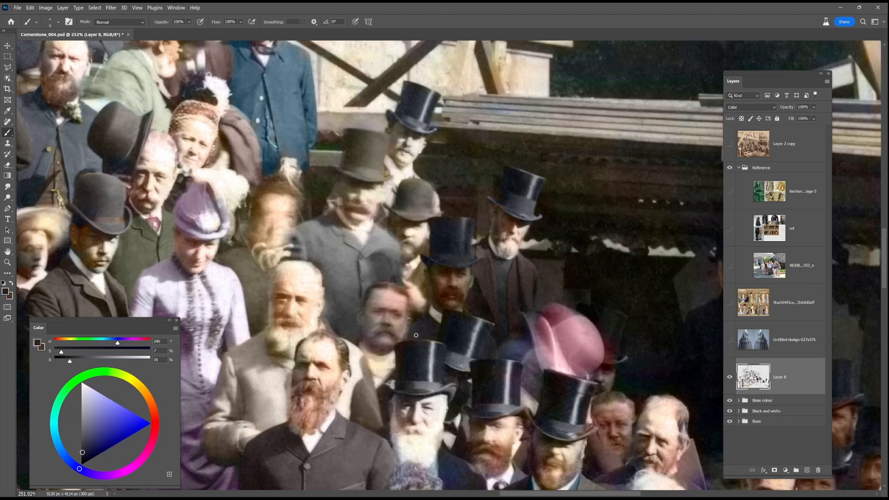
# Neutralize the dark areas around the men beside the blurred pink hat with sampled greys, using a larger brush.
pyautogui.moveTo(627, 418); pyautogui.dragTo(556, 363)
pyautogui.keyDown('alt'); pyautogui.click(389, 303); pyautogui.keyUp('alt')
pyautogui.press(']')
pyautogui.press(']')
pyautogui.press(']')
pyautogui.press(']')
pyautogui.press('[')
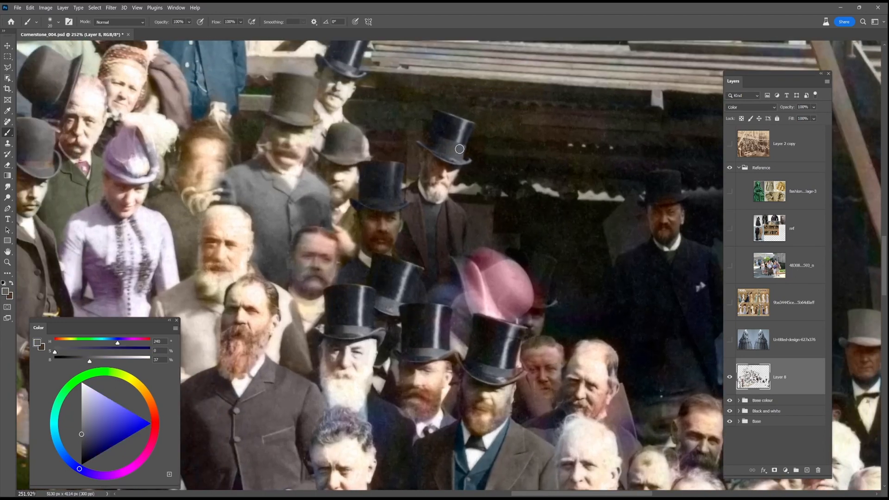
pyautogui.keyDown('alt'); pyautogui.click(503, 345); pyautogui.keyUp('alt')
pyautogui.moveTo(607, 419)
pyautogui.mouseDown()
pyautogui.moveTo(502, 344)
pyautogui.moveTo(521, 408)
pyautogui.mouseUp()
pyautogui.keyDown('alt'); pyautogui.click(522, 311); pyautogui.keyUp('alt')
pyautogui.moveTo(520, 321); pyautogui.dragTo(532, 356)
# Retouch the dark coats of the men in the shade around the diagonal beam with sampled dark neutral tones.
pyautogui.moveTo(674, 451)
pyautogui.mouseDown()
pyautogui.moveTo(551, 414)
pyautogui.moveTo(358, 332)
pyautogui.mouseUp()
pyautogui.keyDown('alt'); pyautogui.click(467, 216); pyautogui.keyUp('alt')
pyautogui.keyDown('alt'); pyautogui.click(469, 108); pyautogui.keyUp('alt')
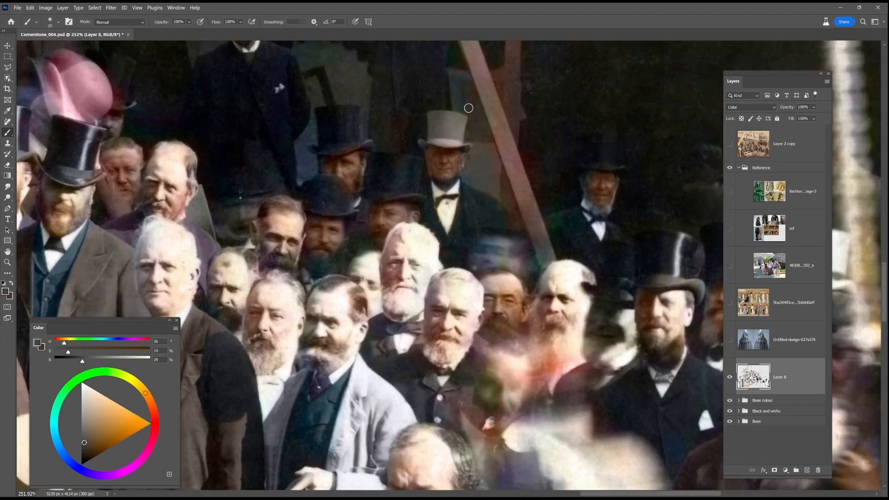
pyautogui.moveTo(564, 202); pyautogui.dragTo(452, 190)
pyautogui.keyDown('alt'); pyautogui.click(464, 199); pyautogui.keyUp('alt')
pyautogui.moveTo(594, 413); pyautogui.dragTo(553, 396)
pyautogui.keyDown('alt'); pyautogui.click(563, 368); pyautogui.keyUp('alt')
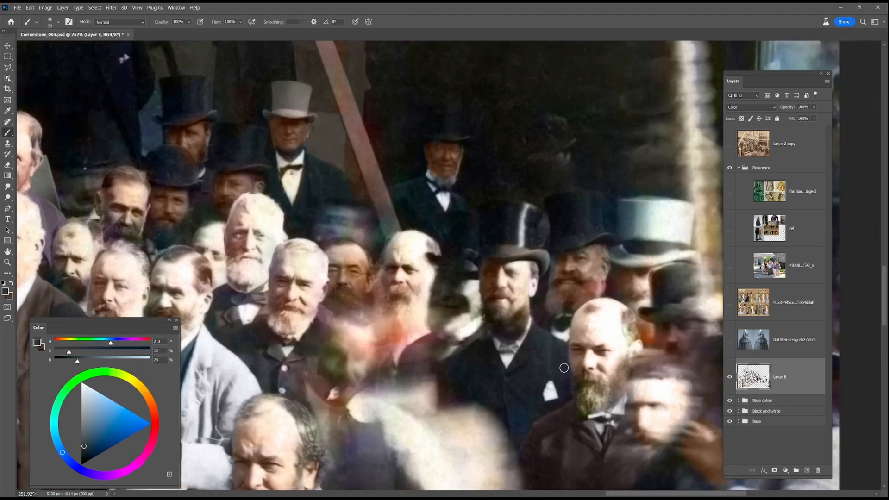
# Touch up the dark coat of the balding bearded man near the blurred figures with a larger brush at 90% opacity.
pyautogui.moveTo(619, 474); pyautogui.dragTo(518, 347)
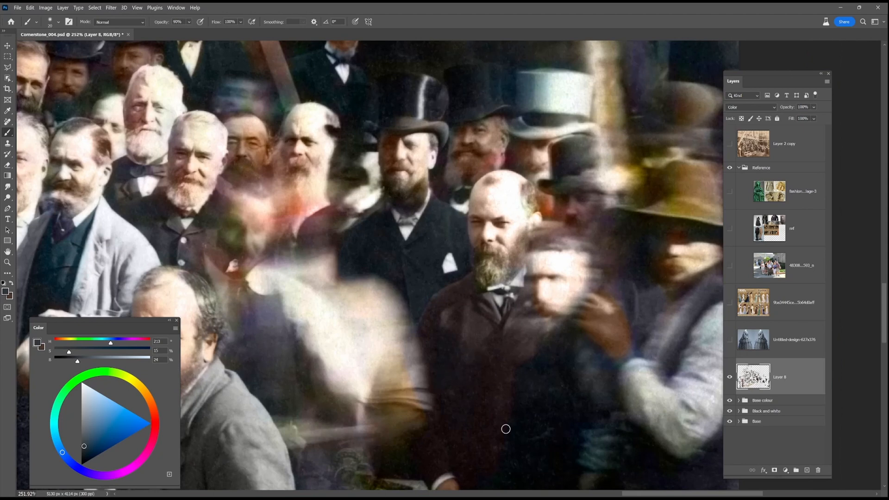
pyautogui.press(']')
pyautogui.press(']')
pyautogui.press(']')
pyautogui.press(']')
pyautogui.press(']')
pyautogui.press('9')
pyautogui.keyDown('alt'); pyautogui.click(490, 386); pyautogui.keyUp('alt')
# Show the blue dresses reference and color the jacket of the blurred pale-hatted woman with blue-grey tones sampled from it.
pyautogui.scroll(-6, 437, 372)
pyautogui.moveTo(227, 364); pyautogui.dragTo(856, 394)
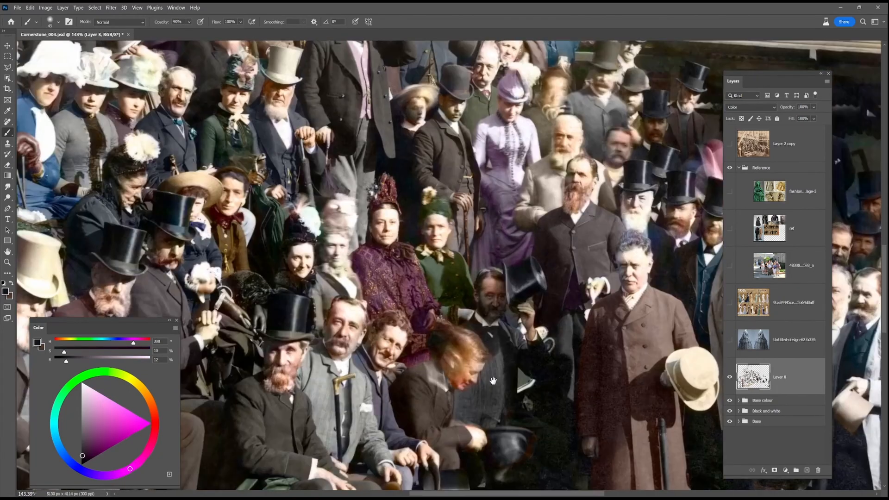
pyautogui.scroll(5, 515, 250)
pyautogui.moveTo(515, 245); pyautogui.dragTo(739, 212)
pyautogui.click(730, 340)
pyautogui.scroll(-3, 440, 231)
pyautogui.moveTo(440, 218)
pyautogui.mouseDown()
pyautogui.moveTo(440, 389)
pyautogui.moveTo(451, 413)
pyautogui.mouseUp()
pyautogui.keyDown('alt'); pyautogui.click(246, 115); pyautogui.keyUp('alt')
pyautogui.press('[')
pyautogui.press('[')
pyautogui.press('[')
pyautogui.press('[')
pyautogui.keyDown('alt'); pyautogui.click(442, 428); pyautogui.keyUp('alt')
pyautogui.keyDown('alt'); pyautogui.click(243, 110); pyautogui.keyUp('alt')
# Tint the pale-hatted woman's hat and refine her outfit with locally sampled tones, reducing the brush opacity to 50%.
pyautogui.keyDown('alt'); pyautogui.click(456, 333); pyautogui.keyUp('alt')
pyautogui.press(']')
pyautogui.press(']')
pyautogui.moveTo(457, 333)
pyautogui.mouseDown()
pyautogui.moveTo(441, 323)
pyautogui.moveTo(467, 338)
pyautogui.mouseUp()
pyautogui.keyDown('alt'); pyautogui.click(445, 388); pyautogui.keyUp('alt')
pyautogui.moveTo(446, 388); pyautogui.dragTo(461, 416)
pyautogui.keyDown('alt'); pyautogui.click(461, 417); pyautogui.keyUp('alt')
pyautogui.keyDown('alt'); pyautogui.click(452, 425); pyautogui.keyUp('alt')
pyautogui.keyDown('alt'); pyautogui.click(411, 423); pyautogui.keyUp('alt')
pyautogui.press('5')
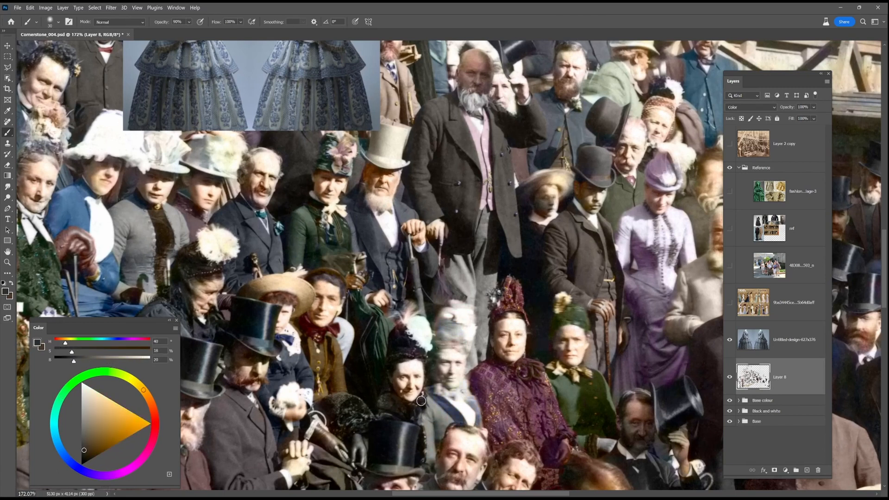
pyautogui.keyDown('alt'); pyautogui.click(328, 372); pyautogui.keyUp('alt')
pyautogui.scroll(-2, 349, 287)
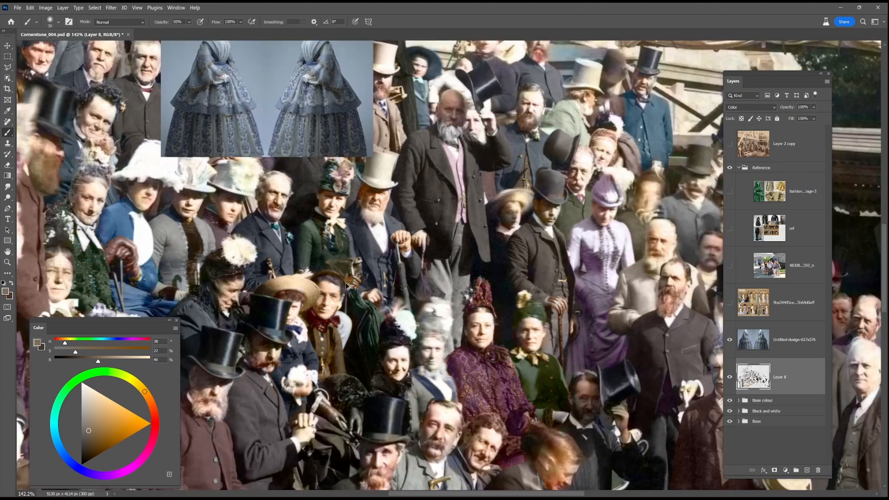
# Paint the seated woman's sequined dress beside the white-bearded man bright red on a new layer set to Color blending.
pyautogui.scroll(-4, 547, 367)
pyautogui.moveTo(547, 367); pyautogui.dragTo(631, 352)
pyautogui.scroll(7, 293, 380)
pyautogui.moveTo(293, 379); pyautogui.dragTo(394, 409)
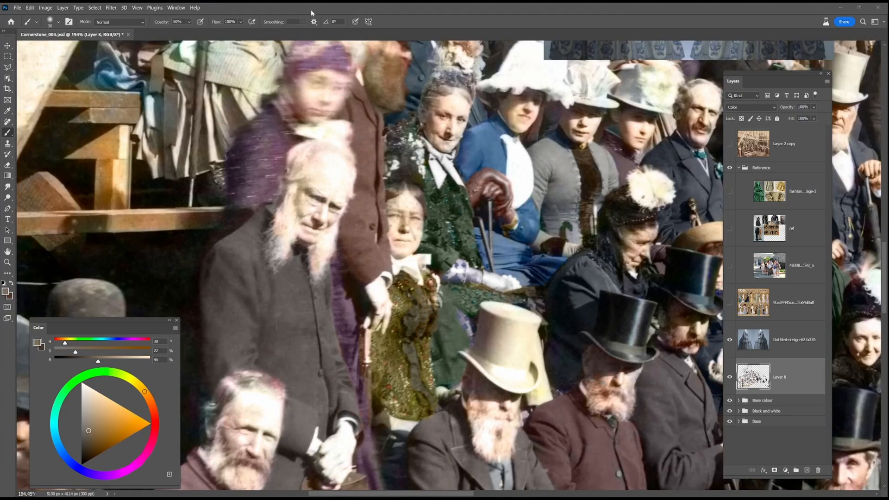
pyautogui.click(806, 470)
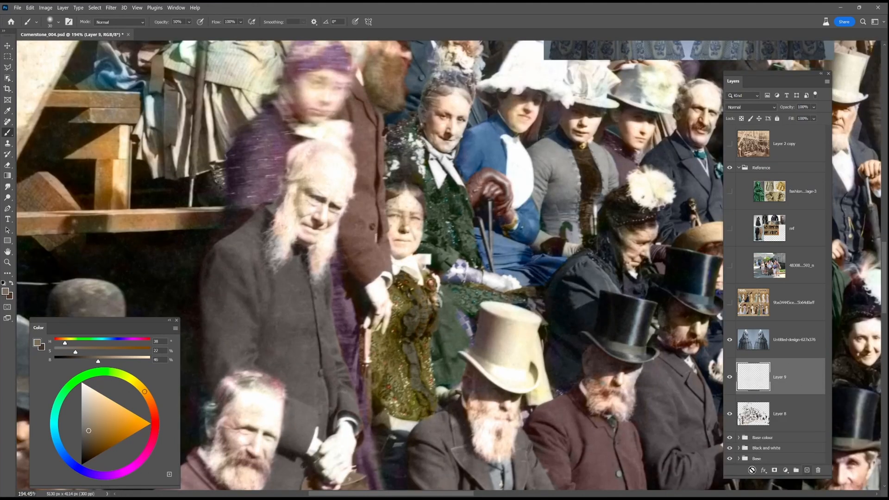
pyautogui.click(150, 423)
pyautogui.click(157, 426)
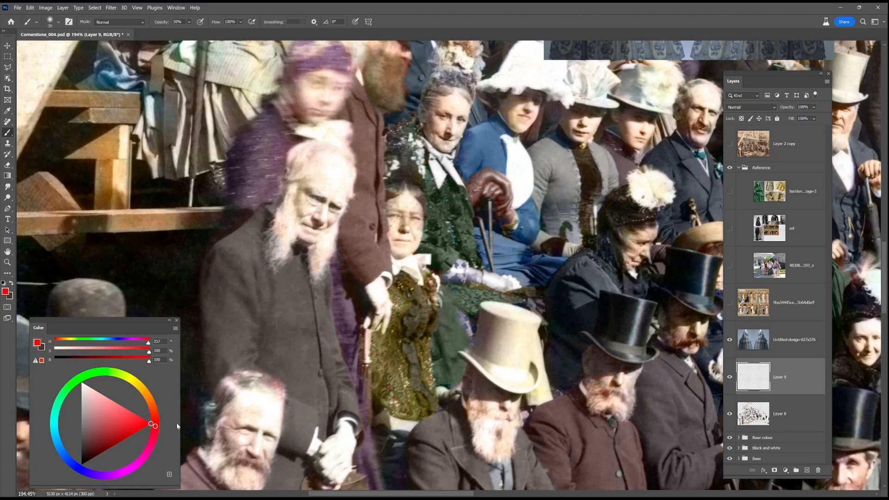
pyautogui.moveTo(399, 320)
pyautogui.mouseDown()
pyautogui.moveTo(398, 289)
pyautogui.moveTo(423, 296)
pyautogui.moveTo(427, 281)
pyautogui.moveTo(416, 341)
pyautogui.moveTo(431, 326)
pyautogui.moveTo(419, 321)
pyautogui.moveTo(405, 347)
pyautogui.moveTo(398, 320)
pyautogui.moveTo(384, 340)
pyautogui.moveTo(377, 336)
pyautogui.moveTo(382, 389)
pyautogui.moveTo(392, 343)
pyautogui.moveTo(394, 357)
pyautogui.moveTo(417, 346)
pyautogui.moveTo(425, 377)
pyautogui.moveTo(400, 409)
pyautogui.mouseUp()
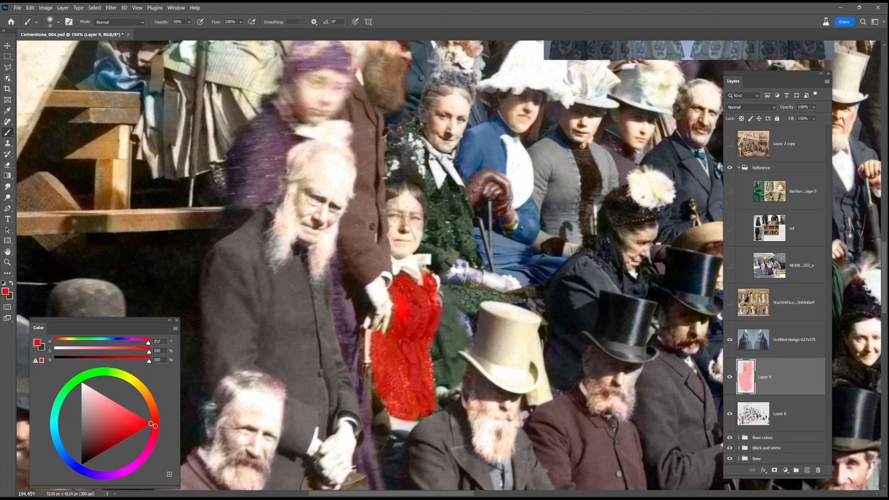
pyautogui.click(750, 107)
pyautogui.click(735, 329)
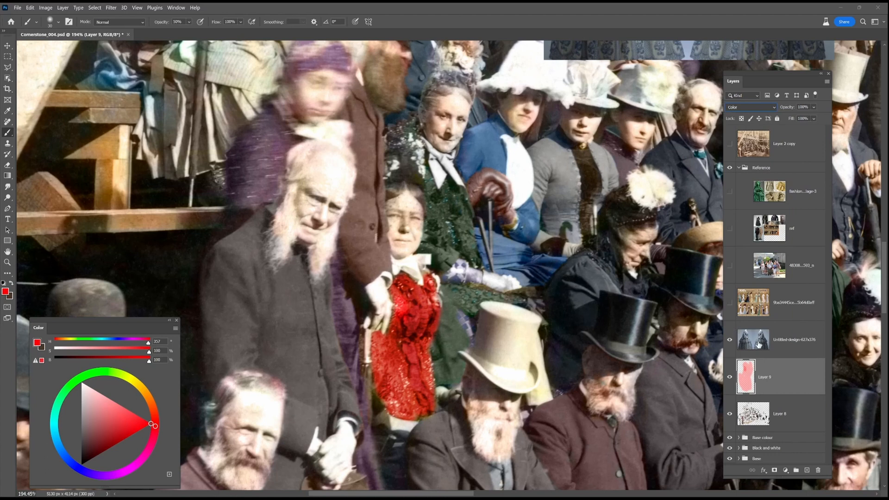
# Clip a Hue/Saturation adjustment to the red dress layer and lower its saturation to about -67.
pyautogui.click(786, 469)
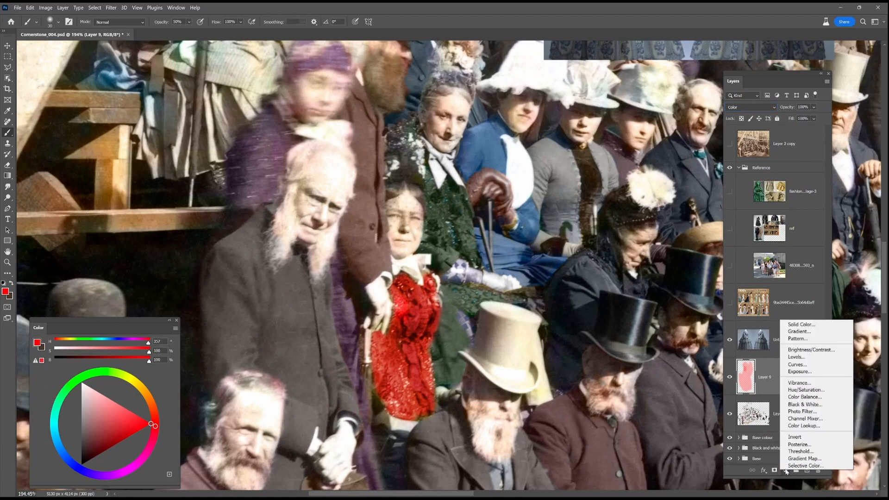
pyautogui.click(810, 391)
pyautogui.keyDown('alt'); pyautogui.click(758, 388); pyautogui.keyUp('alt')
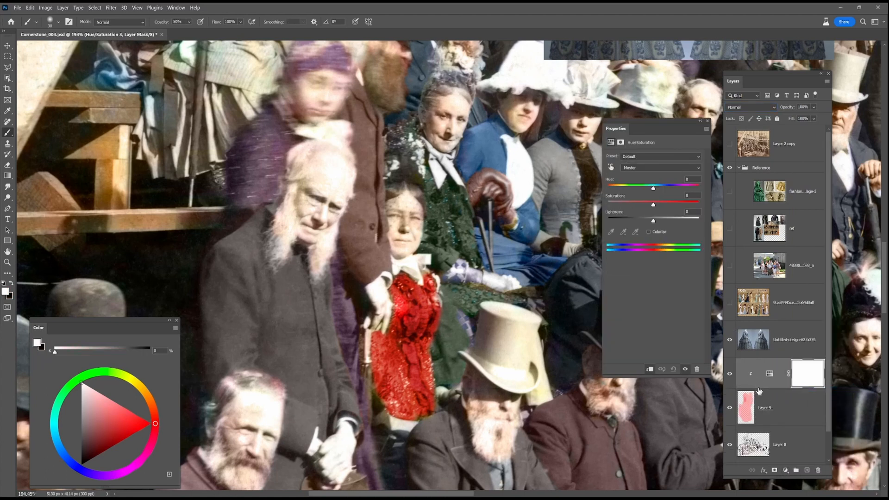
pyautogui.moveTo(654, 206); pyautogui.dragTo(619, 207)
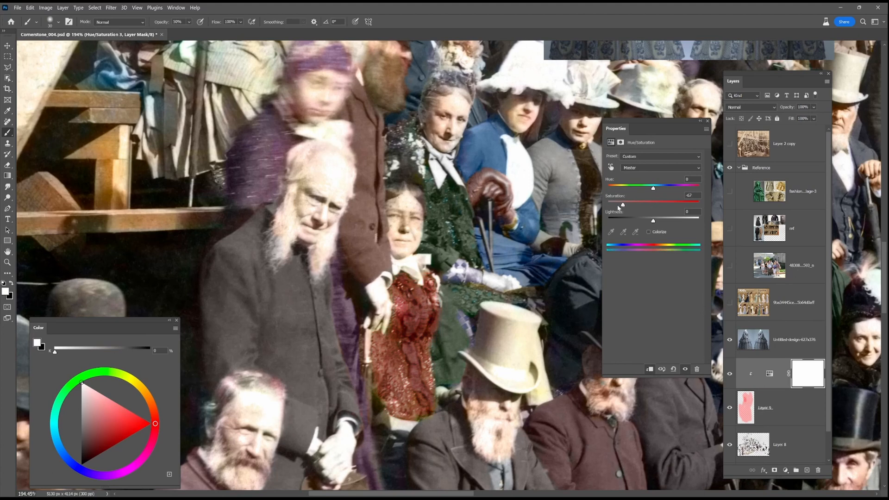
# Try different hue shifts on the dress adjustment and set its saturation to about -71.
pyautogui.scroll(-8, 447, 266)
pyautogui.moveTo(469, 257); pyautogui.dragTo(350, 300)
pyautogui.moveTo(653, 191)
pyautogui.mouseDown()
pyautogui.moveTo(667, 190)
pyautogui.moveTo(610, 190)
pyautogui.moveTo(653, 188)
pyautogui.mouseUp()
pyautogui.scroll(4, 314, 333)
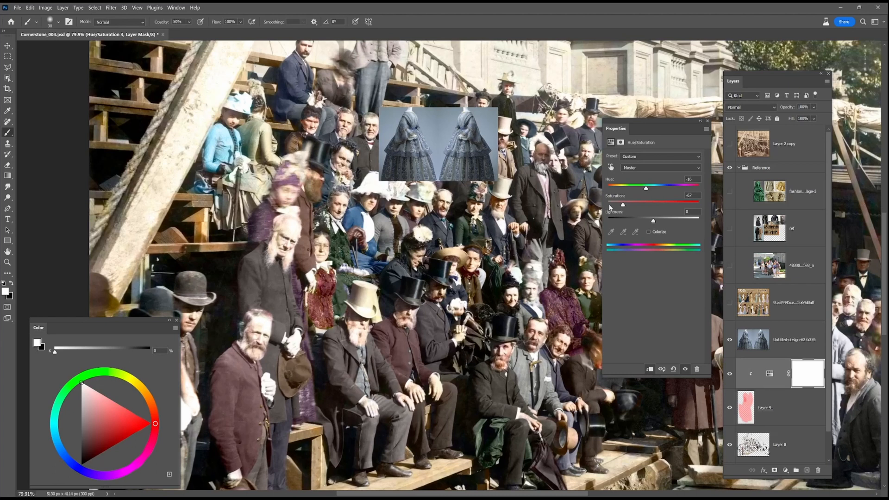
pyautogui.moveTo(625, 205); pyautogui.dragTo(614, 206)
pyautogui.moveTo(683, 194); pyautogui.dragTo(614, 195)
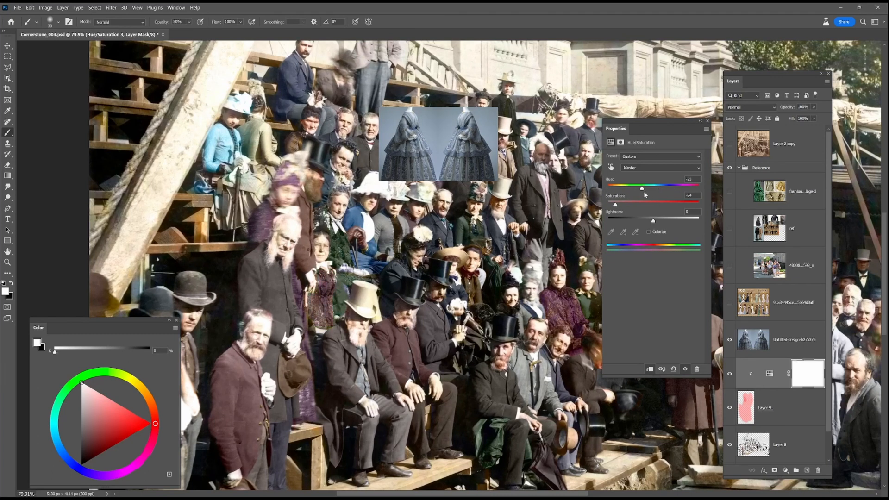
pyautogui.moveTo(615, 206); pyautogui.dragTo(628, 207)
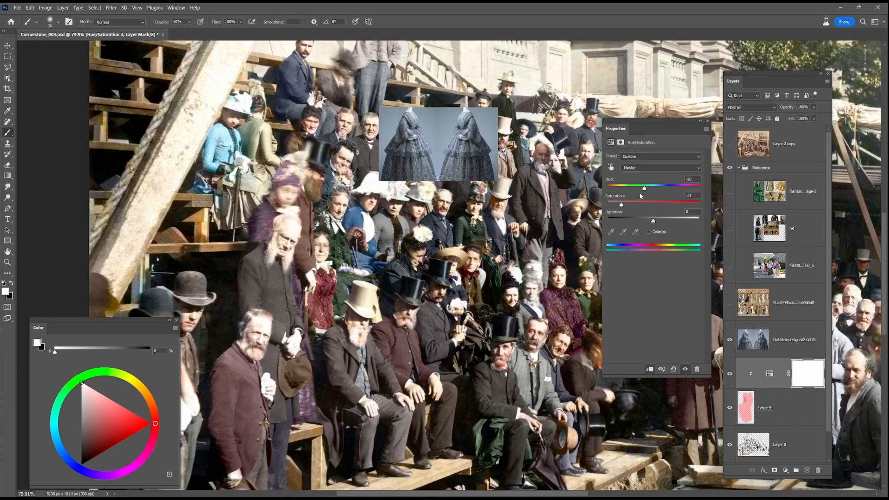
pyautogui.moveTo(666, 187); pyautogui.dragTo(622, 187)
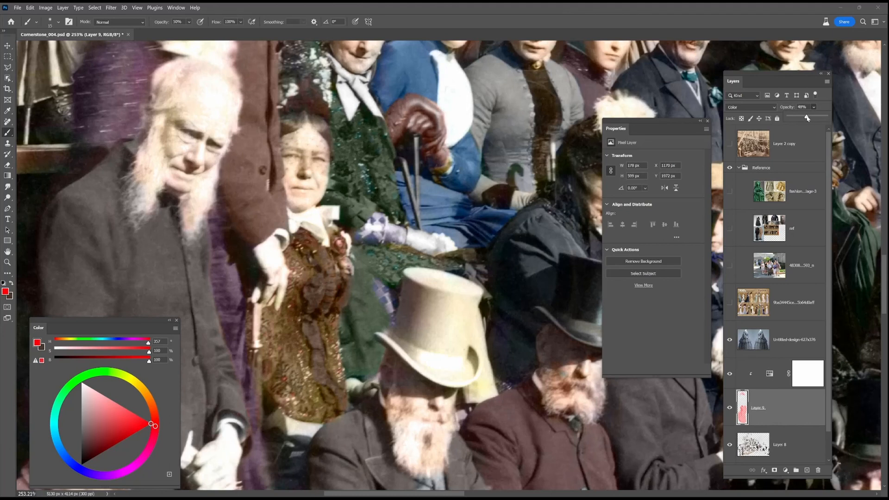
# Set the red dress layer's opacity to about 58% and touch up the seated woman's headwear and dress with red and sampled browns.
pyautogui.moveTo(811, 115); pyautogui.dragTo(813, 116)
pyautogui.click(302, 88)
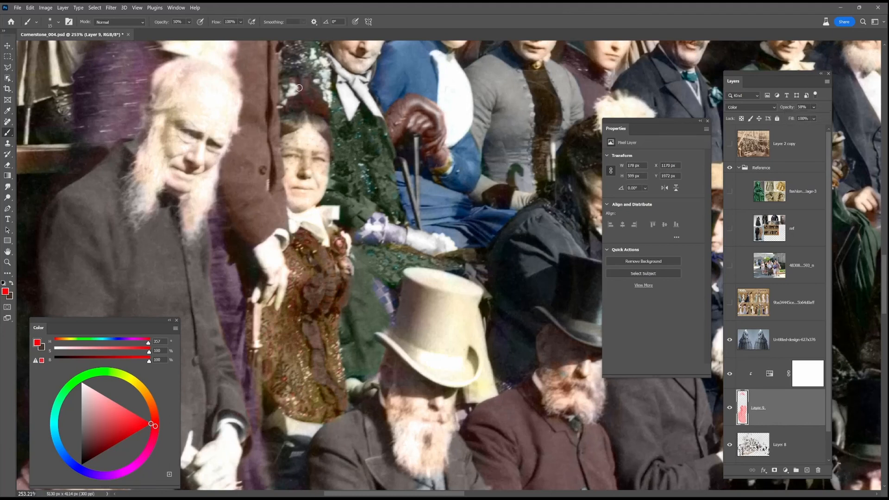
pyautogui.keyDown('alt'); pyautogui.click(297, 355); pyautogui.keyUp('alt')
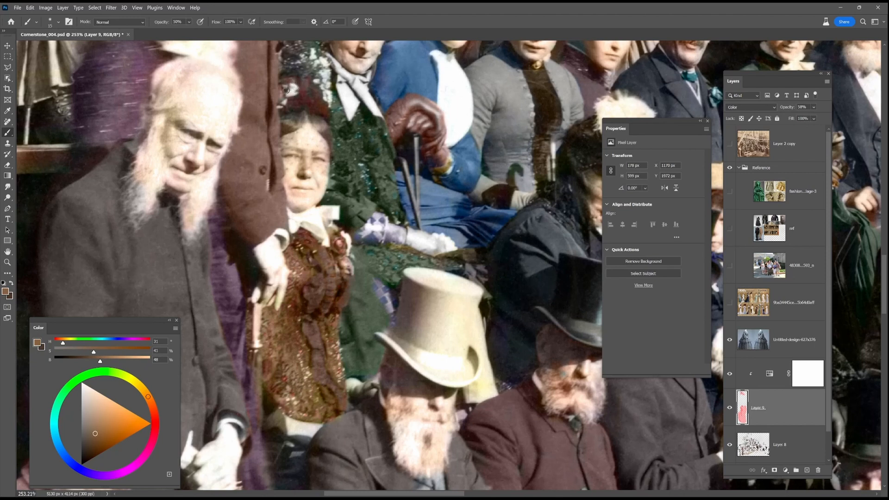
pyautogui.keyDown('alt'); pyautogui.click(297, 330); pyautogui.keyUp('alt')
pyautogui.keyDown('alt'); pyautogui.click(293, 328); pyautogui.keyUp('alt')
pyautogui.keyDown('alt'); pyautogui.click(297, 334); pyautogui.keyUp('alt')
pyautogui.click(148, 398)
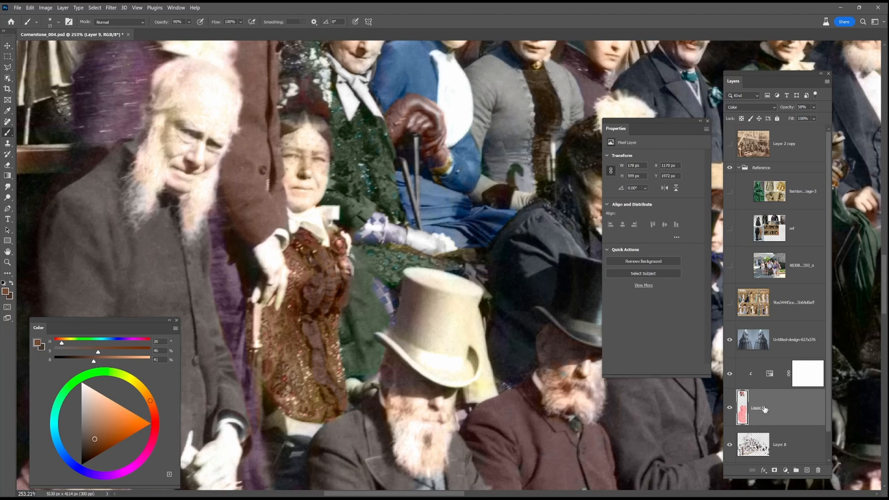
pyautogui.scroll(-5, 461, 322)
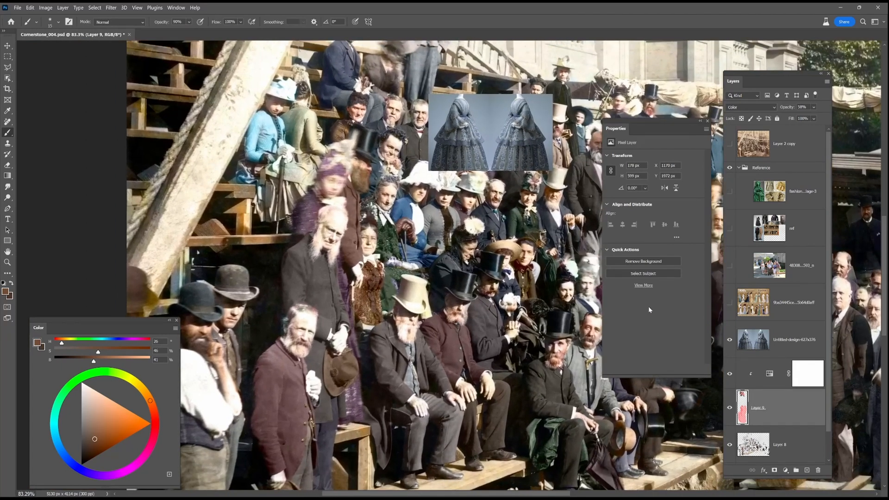
pyautogui.scroll(-4, 459, 348)
pyautogui.hscroll(3, 460, 348)
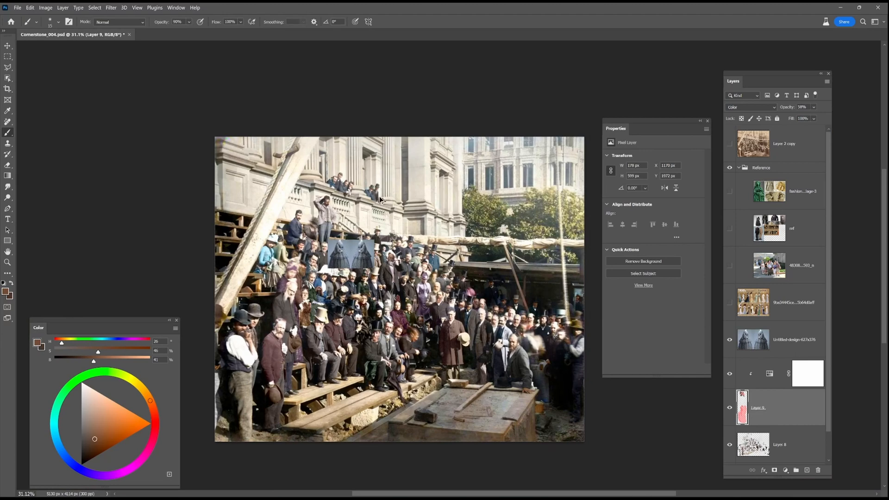
pyautogui.scroll(1, 380, 199)
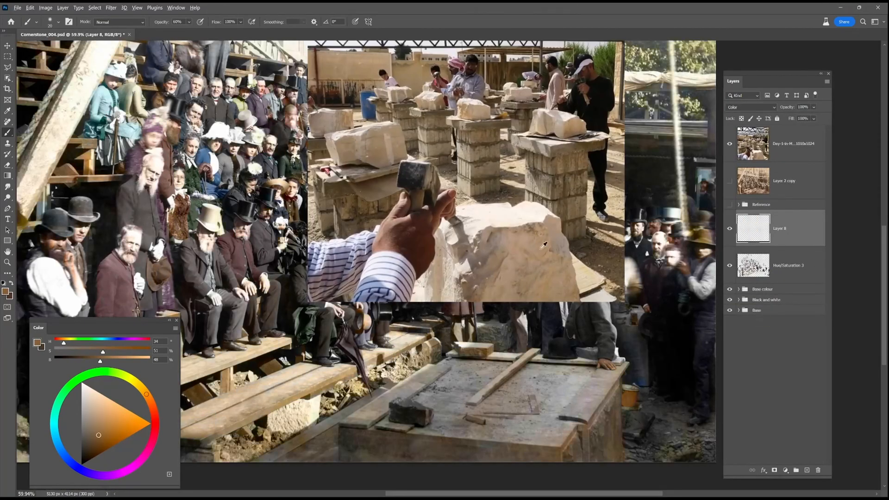
# Sample a warm stone tone from the stonemasonry reference and paint the side of the large foreground block with a larger brush.
pyautogui.keyDown('alt'); pyautogui.click(543, 246); pyautogui.keyUp('alt')
pyautogui.press(']')
pyautogui.press(']')
pyautogui.press(']')
pyautogui.press(']')
pyautogui.moveTo(620, 377)
pyautogui.mouseDown()
pyautogui.moveTo(588, 451)
pyautogui.moveTo(382, 447)
pyautogui.moveTo(593, 431)
pyautogui.mouseUp()
pyautogui.keyDown('alt'); pyautogui.click(389, 440); pyautogui.keyUp('alt')
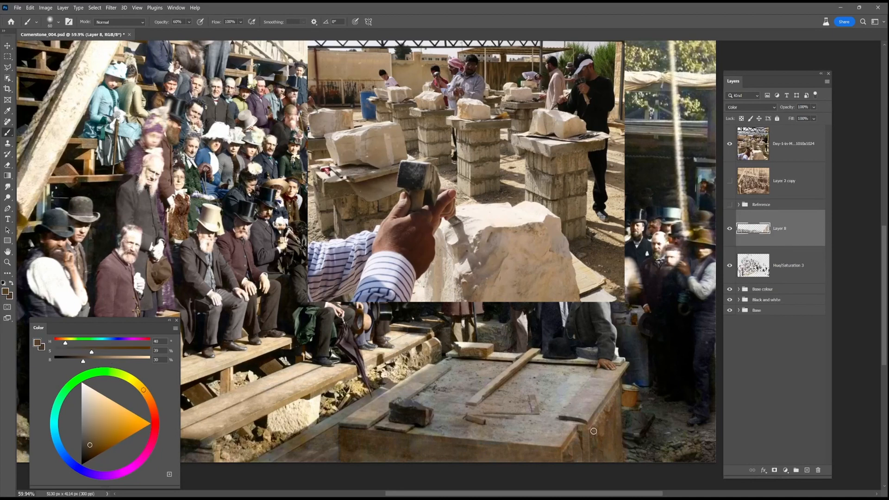
# Glaze the foreground block's top and its shaded side at 20% opacity with beige and brown stone tones, enlarging the brush.
pyautogui.keyDown('alt'); pyautogui.click(513, 215); pyautogui.keyUp('alt')
pyautogui.press('2')
pyautogui.keyDown('alt'); pyautogui.click(518, 273); pyautogui.keyUp('alt')
pyautogui.moveTo(568, 365); pyautogui.dragTo(531, 387)
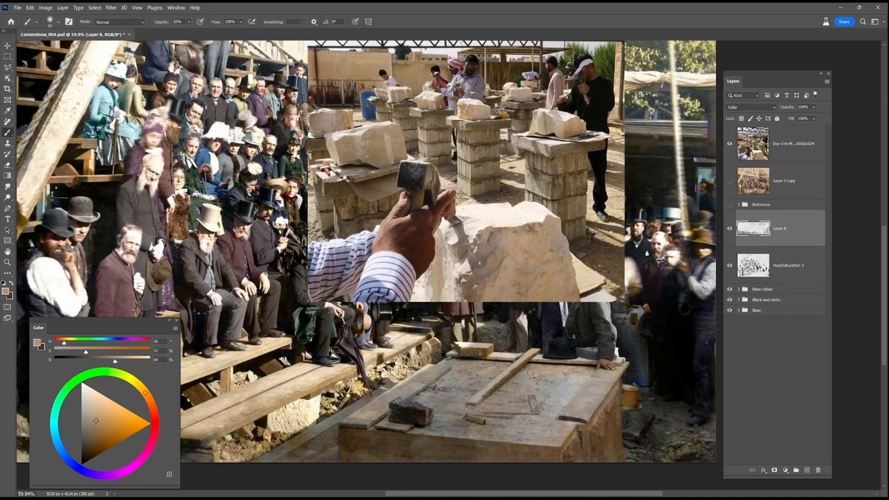
pyautogui.moveTo(600, 345); pyautogui.dragTo(563, 407)
pyautogui.press(']')
pyautogui.press(']')
pyautogui.press(']')
pyautogui.press(']')
pyautogui.keyDown('alt'); pyautogui.click(603, 431); pyautogui.keyUp('alt')
pyautogui.moveTo(602, 445)
pyautogui.mouseDown()
pyautogui.moveTo(431, 457)
pyautogui.moveTo(617, 466)
pyautogui.mouseUp()
# Tint the back edge of the foreground block and the planks on it with sampled stone tones, using a smaller brush.
pyautogui.press('[')
pyautogui.press('[')
pyautogui.keyDown('alt'); pyautogui.click(581, 379); pyautogui.keyUp('alt')
pyautogui.keyDown('alt'); pyautogui.click(389, 431); pyautogui.keyUp('alt')
pyautogui.keyDown('alt'); pyautogui.click(427, 452); pyautogui.keyUp('alt')
pyautogui.keyDown('alt'); pyautogui.click(509, 326); pyautogui.keyUp('alt')
pyautogui.keyDown('alt'); pyautogui.click(523, 324); pyautogui.keyUp('alt')
pyautogui.moveTo(521, 331)
pyautogui.mouseDown()
pyautogui.moveTo(531, 318)
pyautogui.moveTo(464, 353)
pyautogui.mouseUp()
pyautogui.keyDown('alt'); pyautogui.click(346, 391); pyautogui.keyUp('alt')
# Color the stone behind the foreground block with warm brown sampled tones at 60% opacity, using a smaller brush.
pyautogui.press('6')
pyautogui.keyDown('alt'); pyautogui.click(618, 267); pyautogui.keyUp('alt')
pyautogui.keyDown('alt'); pyautogui.click(409, 221); pyautogui.keyUp('alt')
pyautogui.keyDown('alt'); pyautogui.click(463, 439); pyautogui.keyUp('alt')
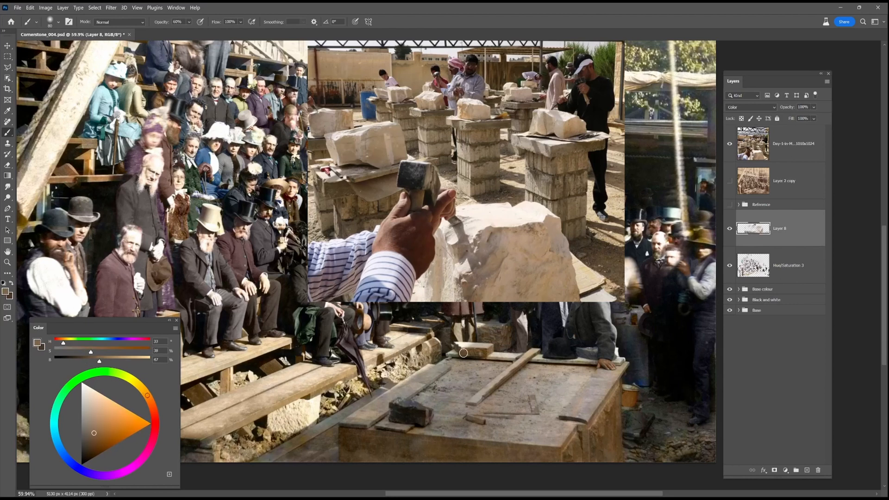
pyautogui.press('[')
pyautogui.press('[')
pyautogui.press('[')
pyautogui.press('[')
pyautogui.press('[')
# Paint the rubble and ground beside the foreground block's corner and barrel with sampled earthy tones.
pyautogui.keyDown('alt'); pyautogui.click(675, 452); pyautogui.keyUp('alt')
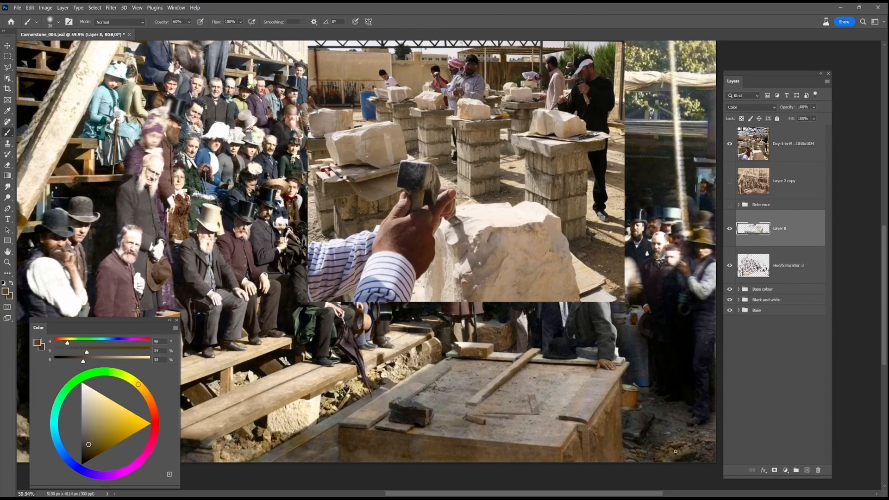
pyautogui.keyDown('alt'); pyautogui.click(680, 446); pyautogui.keyUp('alt')
pyautogui.keyDown('alt'); pyautogui.click(662, 440); pyautogui.keyUp('alt')
pyautogui.moveTo(633, 340); pyautogui.dragTo(641, 382)
pyautogui.keyDown('alt'); pyautogui.click(602, 426); pyautogui.keyUp('alt')
pyautogui.moveTo(628, 431); pyautogui.dragTo(649, 417)
pyautogui.keyDown('alt'); pyautogui.click(643, 425); pyautogui.keyUp('alt')
# Blend the foreground block's top surface with sampled brown stone tones using a larger brush, reducing the brush opacity to 20%.
pyautogui.press(']')
pyautogui.press(']')
pyautogui.press(']')
pyautogui.press(']')
pyautogui.press(']')
pyautogui.keyDown('alt'); pyautogui.click(629, 430); pyautogui.keyUp('alt')
pyautogui.moveTo(343, 407); pyautogui.dragTo(462, 397)
pyautogui.keyDown('alt'); pyautogui.click(405, 450); pyautogui.keyUp('alt')
pyautogui.keyDown('alt'); pyautogui.click(484, 385); pyautogui.keyUp('alt')
pyautogui.press('2')
pyautogui.keyDown('alt'); pyautogui.click(476, 390); pyautogui.keyUp('alt')
# Paint the small brick beside the black hat on the foreground block with a sampled warm brown.
pyautogui.moveTo(694, 357)
pyautogui.mouseDown()
pyautogui.moveTo(649, 357)
pyautogui.moveTo(595, 329)
pyautogui.mouseUp()
pyautogui.scroll(6, 691, 351)
pyautogui.keyDown('alt'); pyautogui.click(593, 389); pyautogui.keyUp('alt')
pyautogui.moveTo(529, 311)
pyautogui.mouseDown()
pyautogui.moveTo(552, 322)
pyautogui.moveTo(547, 315)
pyautogui.mouseUp()
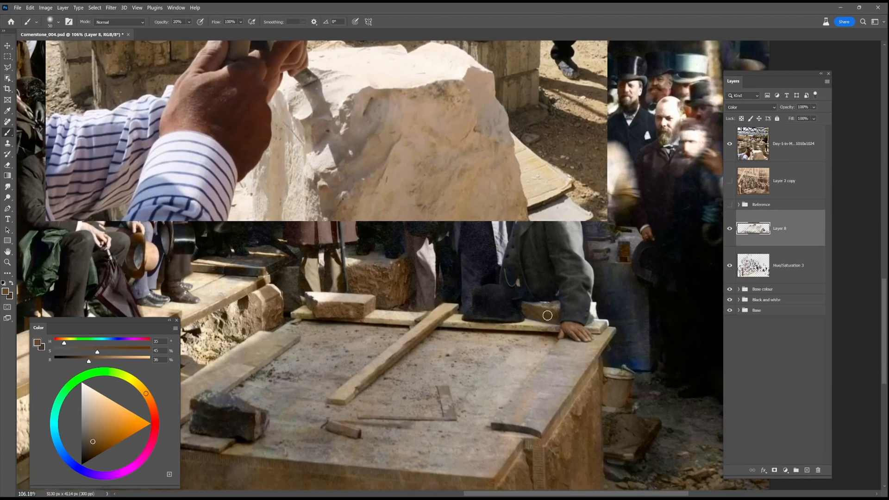
# Paint the stones and rubble behind the foreground block with tones sampled from the nearby stones and the stone-carving reference at 80% opacity.
pyautogui.keyDown('alt'); pyautogui.click(373, 254); pyautogui.keyUp('alt')
pyautogui.keyDown('alt'); pyautogui.click(321, 270); pyautogui.keyUp('alt')
pyautogui.moveTo(288, 273); pyautogui.dragTo(291, 301)
pyautogui.keyDown('alt'); pyautogui.click(279, 189); pyautogui.keyUp('alt')
pyautogui.keyDown('alt'); pyautogui.click(326, 131); pyautogui.keyUp('alt')
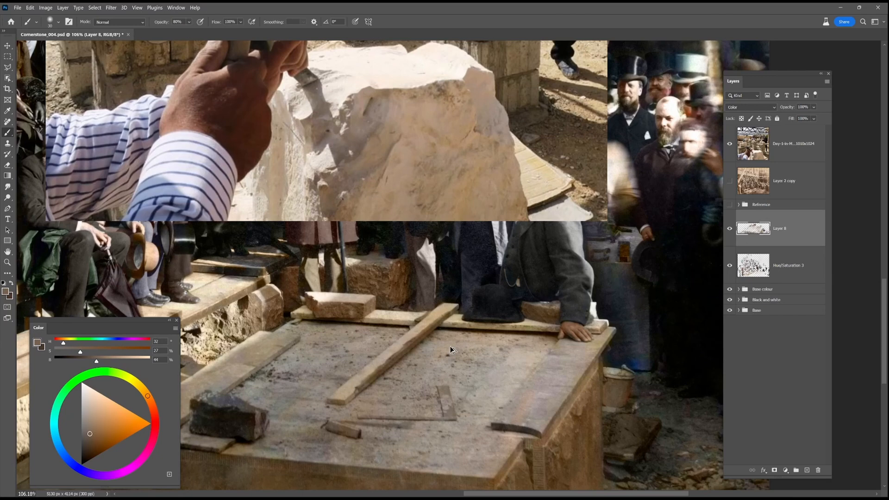
pyautogui.scroll(-8, 586, 246)
pyautogui.keyDown('alt'); pyautogui.click(491, 53); pyautogui.keyUp('alt')
pyautogui.keyDown('alt'); pyautogui.click(486, 135); pyautogui.keyUp('alt')
pyautogui.moveTo(326, 320); pyautogui.dragTo(354, 324)
pyautogui.moveTo(706, 171); pyautogui.dragTo(771, 226)
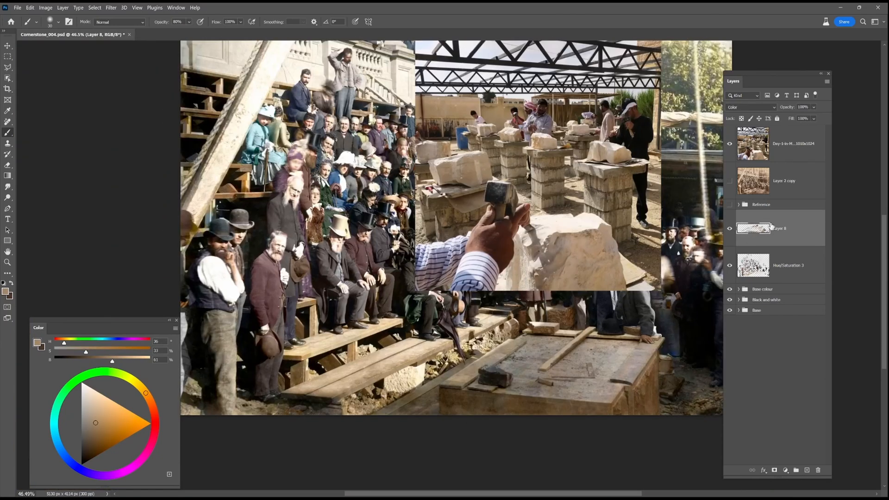
# Add a Vibrance adjustment clipped to the active Color layer and hide the stone-carving reference photo.
pyautogui.click(785, 470)
pyautogui.click(794, 384)
pyautogui.keyDown('alt'); pyautogui.click(768, 240); pyautogui.keyUp('alt')
pyautogui.moveTo(659, 120); pyautogui.dragTo(349, 99)
pyautogui.moveTo(351, 145); pyautogui.dragTo(369, 146)
pyautogui.click(399, 98)
pyautogui.click(729, 144)
pyautogui.scroll(-1, 453, 203)
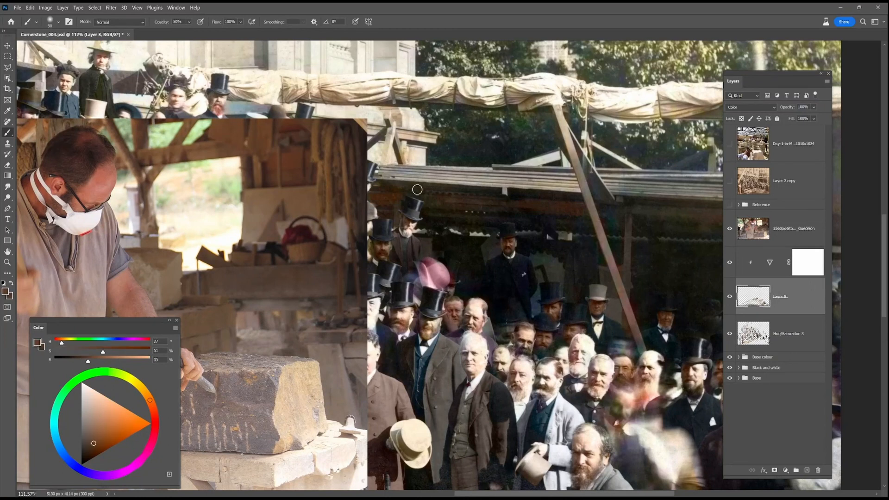
# Color the shed's roof and the area under its front edge with browns sampled from the photo and the workshop reference at 50% opacity.
pyautogui.moveTo(417, 190)
pyautogui.mouseDown()
pyautogui.moveTo(550, 199)
pyautogui.moveTo(643, 175)
pyautogui.moveTo(509, 181)
pyautogui.mouseUp()
pyautogui.keyDown('alt'); pyautogui.click(420, 194); pyautogui.keyUp('alt')
pyautogui.keyDown('alt'); pyautogui.click(278, 149); pyautogui.keyUp('alt')
pyautogui.keyDown('alt'); pyautogui.click(513, 241); pyautogui.keyUp('alt')
pyautogui.moveTo(512, 226); pyautogui.dragTo(663, 223)
pyautogui.keyDown('alt'); pyautogui.click(347, 201); pyautogui.keyUp('alt')
# Paint the shed's upright post and long diagonal beam with sampled timber browns, using a smaller brush.
pyautogui.press('[')
pyautogui.press('[')
pyautogui.press('[')
pyautogui.keyDown('alt'); pyautogui.click(245, 204); pyautogui.keyUp('alt')
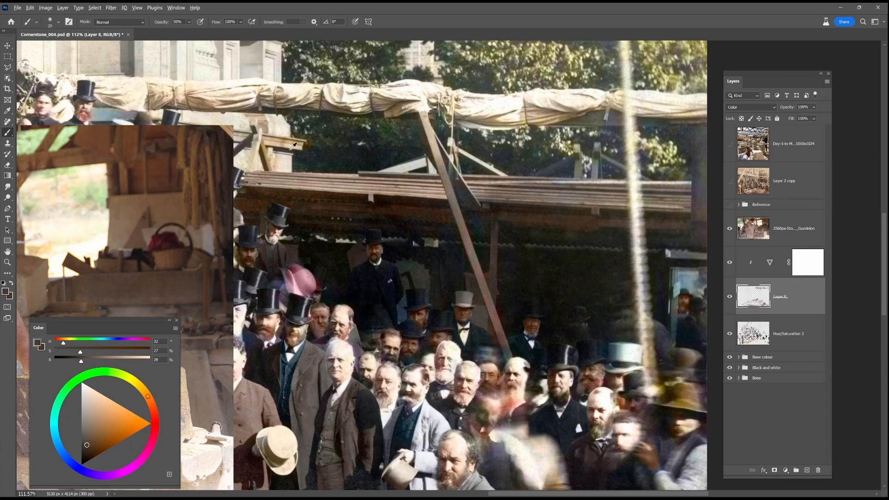
pyautogui.keyDown('alt'); pyautogui.click(218, 344); pyautogui.keyUp('alt')
pyautogui.keyDown('alt'); pyautogui.click(217, 202); pyautogui.keyUp('alt')
pyautogui.moveTo(495, 224); pyautogui.dragTo(495, 302)
pyautogui.keyDown('alt'); pyautogui.click(422, 112); pyautogui.keyUp('alt')
pyautogui.keyDown('alt'); pyautogui.click(451, 202); pyautogui.keyUp('alt')
pyautogui.moveTo(425, 122); pyautogui.dragTo(474, 265)
pyautogui.keyDown('alt'); pyautogui.click(595, 209); pyautogui.keyUp('alt')
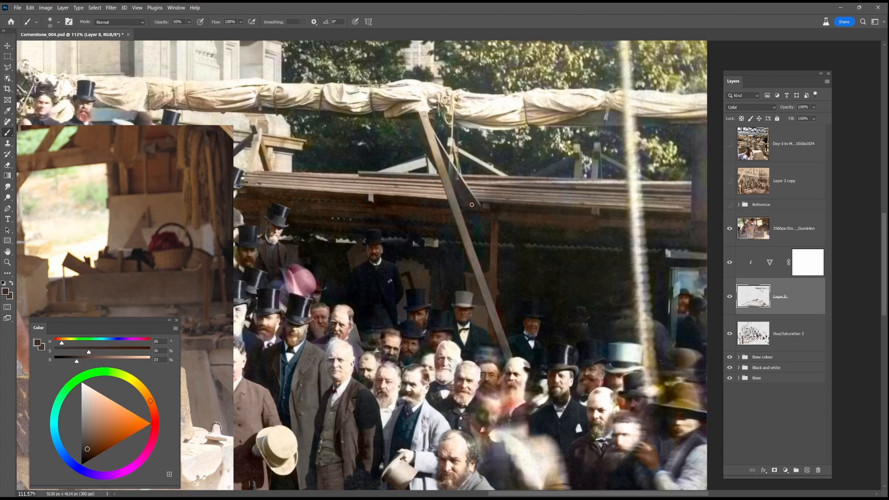
pyautogui.keyDown('alt'); pyautogui.click(488, 233); pyautogui.keyUp('alt')
# Glaze the shed's dark interior and surroundings with sampled dark browns, using a larger brush and 30% opacity.
pyautogui.press(']')
pyautogui.press(']')
pyautogui.press(']')
pyautogui.press(']')
pyautogui.press(']')
pyautogui.keyDown('alt'); pyautogui.click(665, 220); pyautogui.keyUp('alt')
pyautogui.moveTo(701, 132)
pyautogui.mouseDown()
pyautogui.moveTo(609, 119)
pyautogui.moveTo(633, 117)
pyautogui.moveTo(576, 122)
pyautogui.mouseUp()
pyautogui.moveTo(354, 112)
pyautogui.mouseDown()
pyautogui.moveTo(365, 80)
pyautogui.moveTo(284, 54)
pyautogui.mouseUp()
pyautogui.keyDown('alt'); pyautogui.click(506, 206); pyautogui.keyUp('alt')
pyautogui.keyDown('alt'); pyautogui.click(505, 208); pyautogui.keyUp('alt')
pyautogui.press('3')
pyautogui.moveTo(434, 264)
pyautogui.mouseDown()
pyautogui.moveTo(542, 206)
pyautogui.moveTo(373, 205)
pyautogui.moveTo(540, 117)
pyautogui.mouseUp()
# Color the timbers and dark gaps of the tiered seating beside the large beam with sampled browns at 80% opacity.
pyautogui.scroll(-5, 373, 205)
pyautogui.keyDown('alt'); pyautogui.click(408, 115); pyautogui.keyUp('alt')
pyautogui.scroll(5, 402, 339)
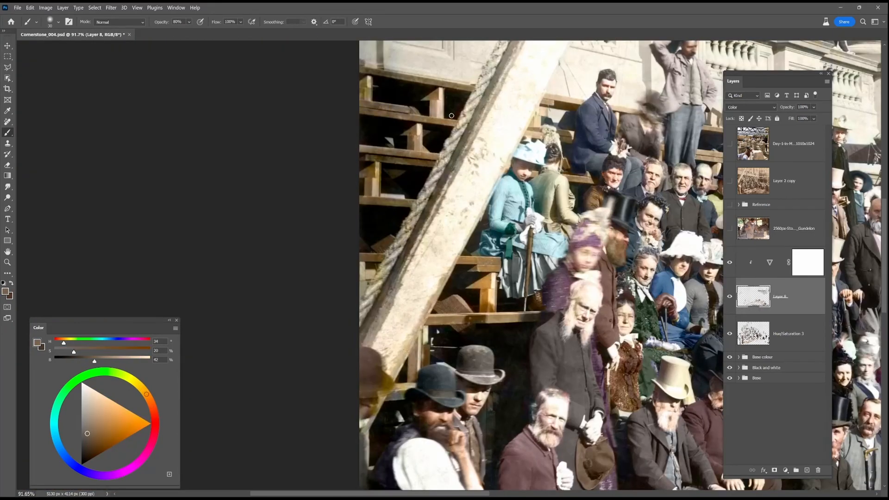
pyautogui.keyDown('alt'); pyautogui.click(364, 177); pyautogui.keyUp('alt')
pyautogui.keyDown('alt'); pyautogui.click(414, 377); pyautogui.keyUp('alt')
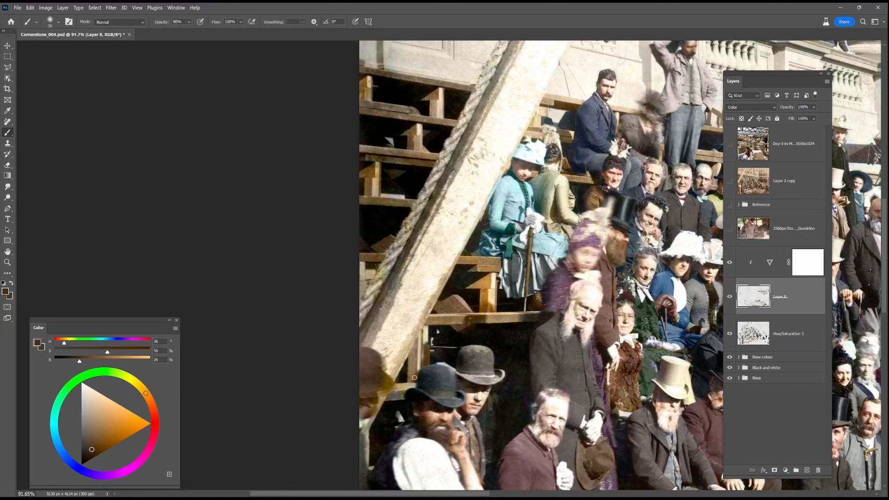
# Tone the shadows and ground around the workmen in bowler hats with sampled near-black browns at 50% opacity, enlarging the brush.
pyautogui.scroll(-3, 465, 346)
pyautogui.keyDown('alt'); pyautogui.click(520, 337); pyautogui.keyUp('alt')
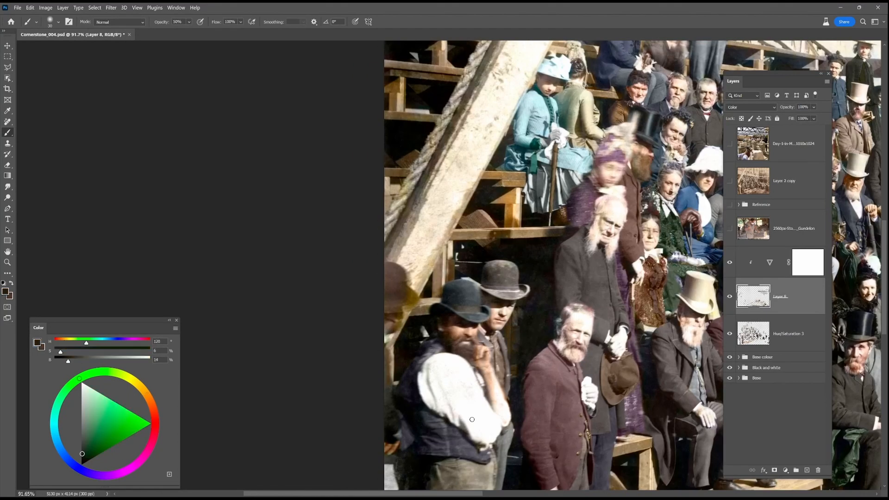
pyautogui.moveTo(471, 420); pyautogui.dragTo(478, 282)
pyautogui.keyDown('alt'); pyautogui.click(433, 327); pyautogui.keyUp('alt')
pyautogui.moveTo(433, 326); pyautogui.dragTo(450, 260)
pyautogui.keyDown('alt'); pyautogui.click(448, 433); pyautogui.keyUp('alt')
pyautogui.press(']')
pyautogui.press(']')
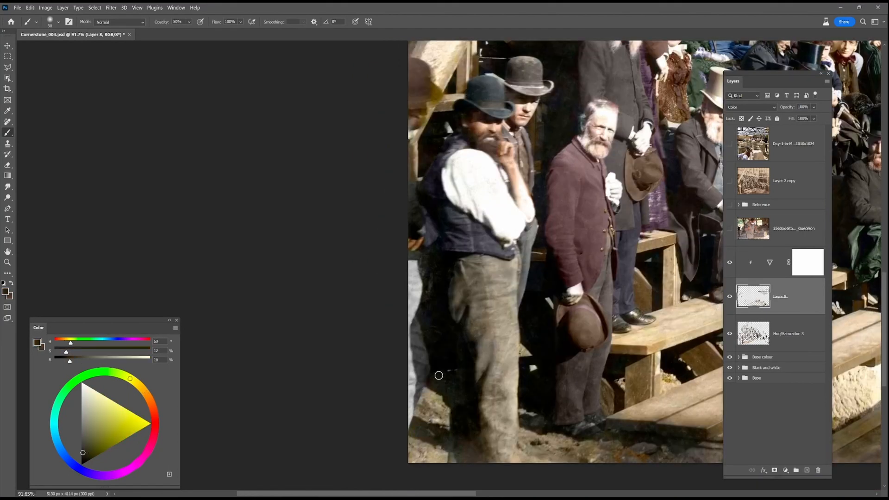
pyautogui.moveTo(601, 116); pyautogui.dragTo(585, 440)
# Paint the upper seating timbers near the standing man with a sampled gray-brown, using a smaller brush.
pyautogui.scroll(3, 601, 324)
pyautogui.moveTo(689, 197); pyautogui.dragTo(418, 236)
pyautogui.keyDown('alt'); pyautogui.click(424, 238); pyautogui.keyUp('alt')
pyautogui.press('[')
pyautogui.press('[')
pyautogui.press('[')
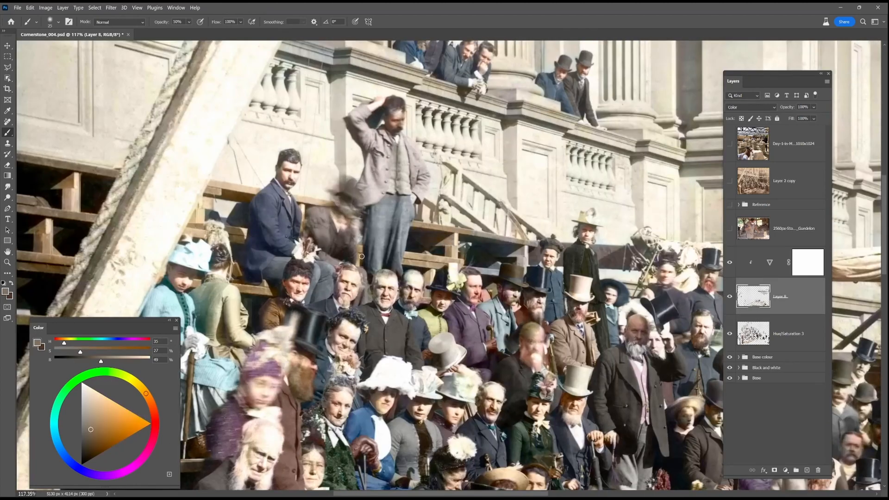
pyautogui.moveTo(556, 271); pyautogui.dragTo(326, 305)
pyautogui.click(95, 419)
# Color the rolled canvas canopy behind the crowd with sampled cream tones, using a smaller brush at 90% opacity.
pyautogui.press('[')
pyautogui.press('[')
pyautogui.press('9')
pyautogui.keyDown('alt'); pyautogui.click(395, 279); pyautogui.keyUp('alt')
pyautogui.keyDown('alt'); pyautogui.click(591, 295); pyautogui.keyUp('alt')
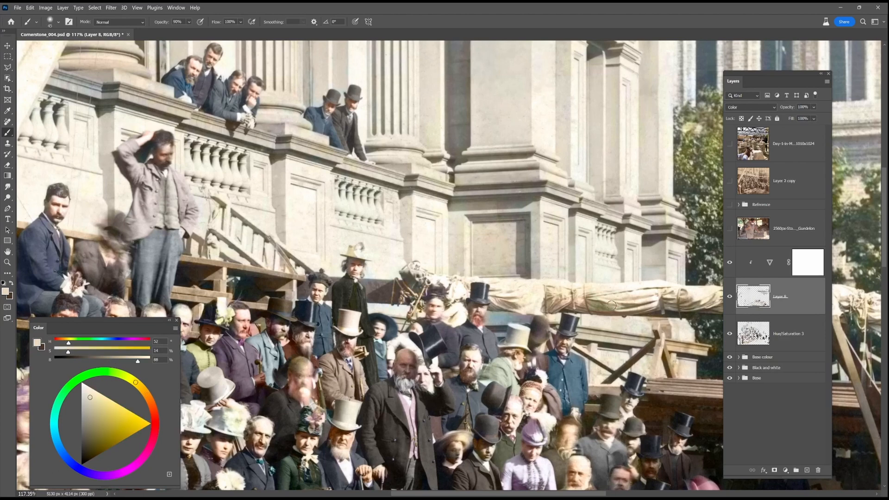
pyautogui.moveTo(687, 313); pyautogui.dragTo(547, 338)
pyautogui.moveTo(614, 361); pyautogui.dragTo(499, 445)
pyautogui.moveTo(322, 390); pyautogui.dragTo(555, 356)
pyautogui.scroll(5, 555, 356)
pyautogui.keyDown('alt'); pyautogui.click(556, 356); pyautogui.keyUp('alt')
pyautogui.scroll(-5, 555, 356)
pyautogui.moveTo(530, 455); pyautogui.dragTo(45, 373)
pyautogui.moveTo(513, 322); pyautogui.dragTo(501, 50)
pyautogui.moveTo(509, 208); pyautogui.dragTo(519, 389)
pyautogui.moveTo(532, 463); pyautogui.dragTo(515, 157)
pyautogui.moveTo(560, 476)
pyautogui.mouseDown()
pyautogui.moveTo(532, 359)
pyautogui.moveTo(586, 345)
pyautogui.mouseUp()
pyautogui.scroll(-5, 532, 360)
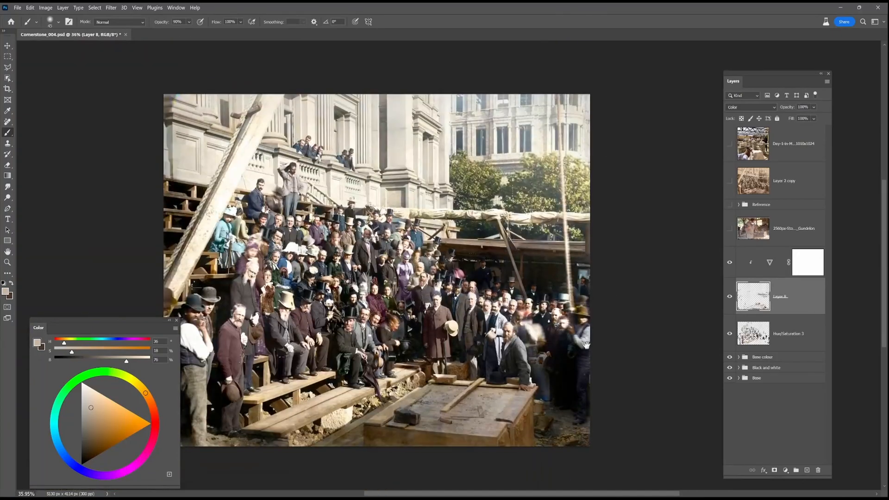
# Glaze the large diagonal beam with a sampled brown, using a larger brush at 43% opacity.
pyautogui.scroll(5, 181, 342)
pyautogui.moveTo(231, 242); pyautogui.dragTo(307, 376)
pyautogui.keyDown('alt'); pyautogui.click(264, 354); pyautogui.keyUp('alt')
pyautogui.keyDown('alt'); pyautogui.click(237, 397); pyautogui.keyUp('alt')
pyautogui.press(']')
pyautogui.press(']')
pyautogui.press(']')
pyautogui.press(']')
pyautogui.press('4')
pyautogui.press('3')
pyautogui.moveTo(277, 339); pyautogui.dragTo(321, 242)
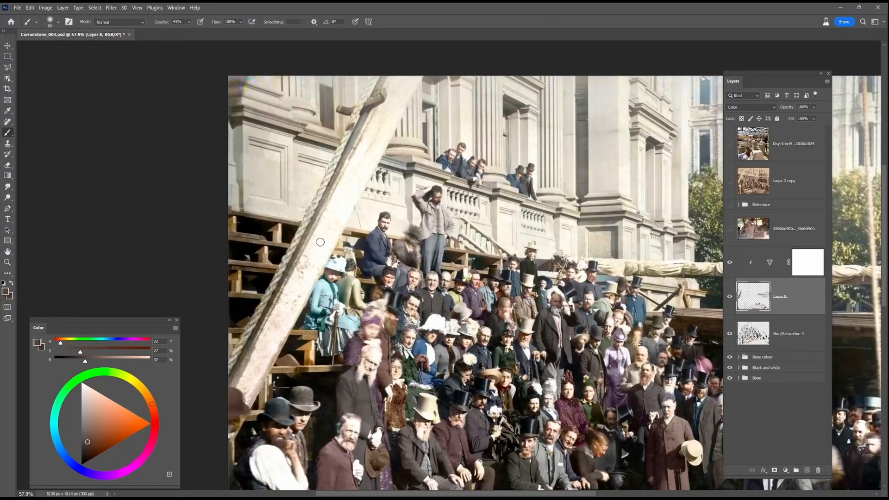
# Cover the stray color fringes at the photo's upper stone corner with a sampled stone tone at 90% opacity.
pyautogui.keyDown('alt'); pyautogui.click(292, 244); pyautogui.keyUp('alt')
pyautogui.scroll(5, 309, 213)
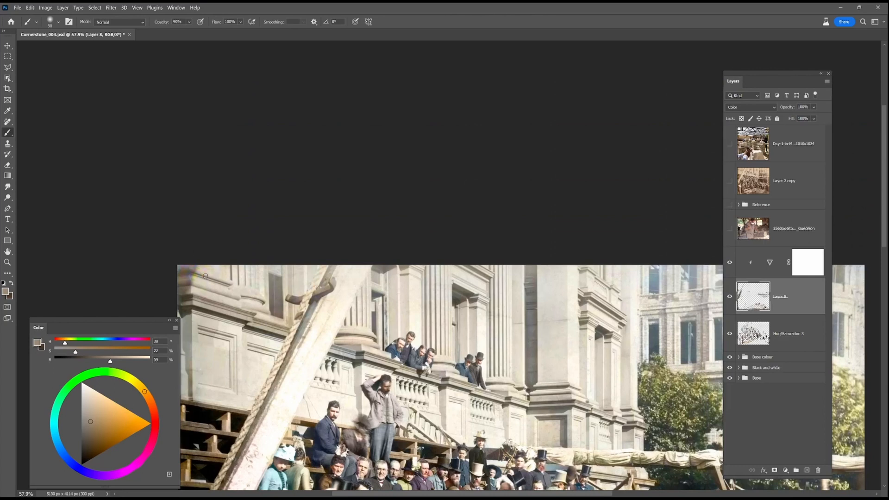
pyautogui.scroll(-3, 309, 214)
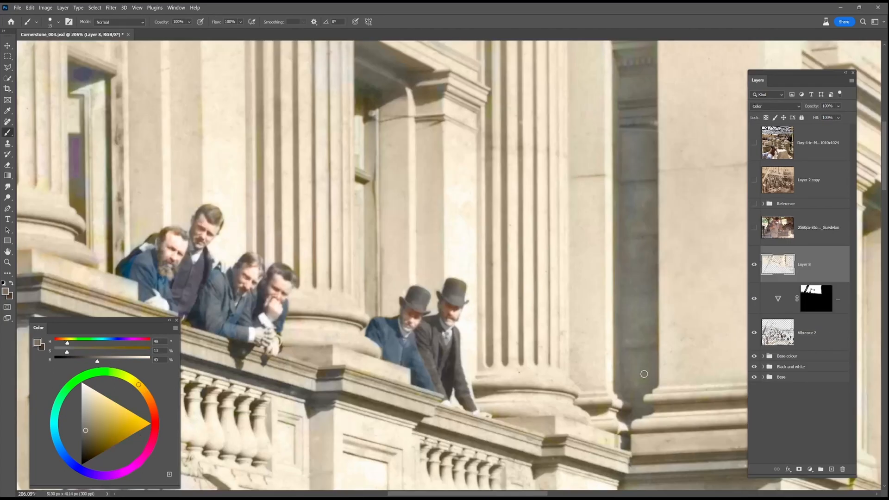
# Paint the shaded recess between the columns and the window surrounds with sampled stone tones at 100% opacity.
pyautogui.scroll(5, 644, 374)
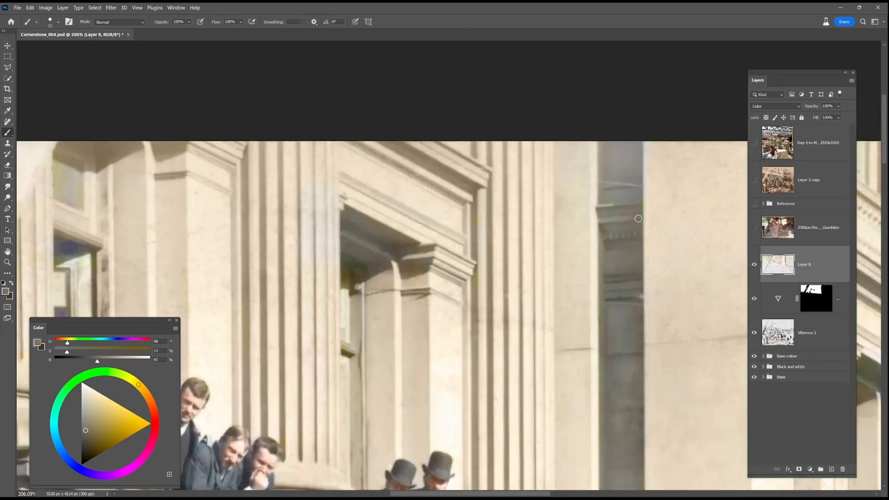
pyautogui.keyDown('alt'); pyautogui.click(588, 186); pyautogui.keyUp('alt')
pyautogui.keyDown('alt'); pyautogui.click(388, 236); pyautogui.keyUp('alt')
pyautogui.scroll(-6, 408, 272)
pyautogui.scroll(-3, 421, 271)
pyautogui.keyDown('alt'); pyautogui.click(618, 251); pyautogui.keyUp('alt')
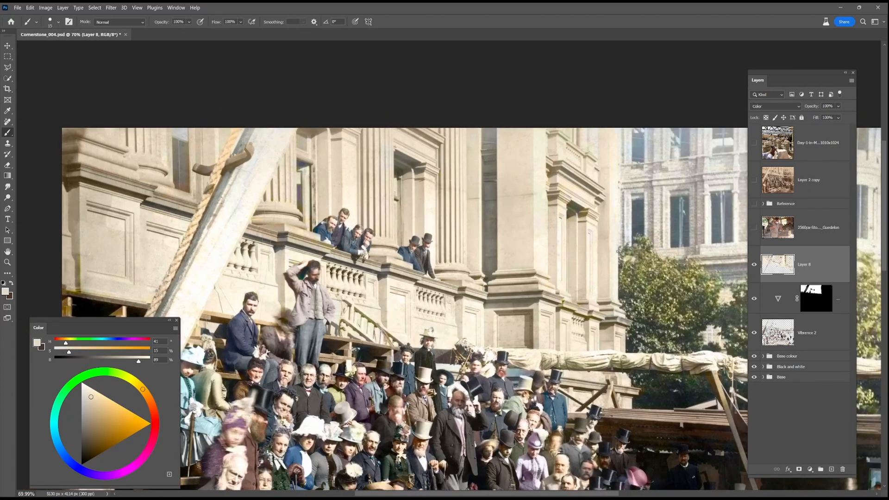
pyautogui.scroll(-3, 593, 175)
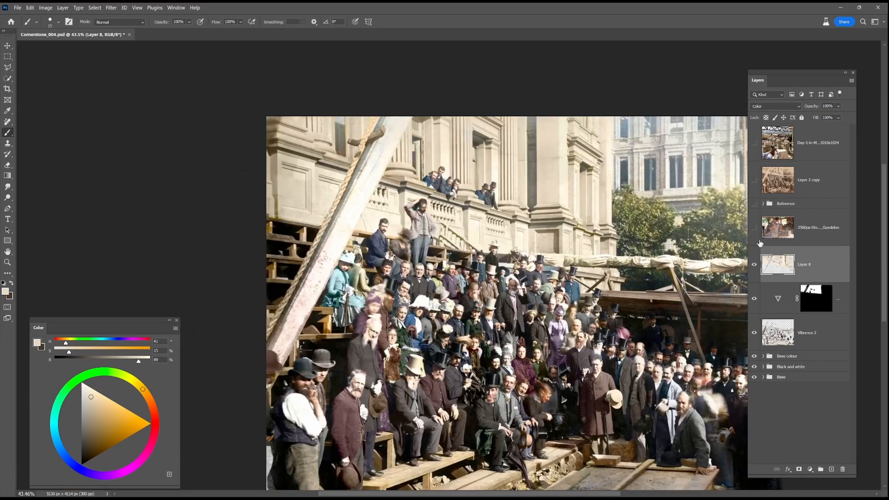
# Blend the stone base of the facade above the canopy with sampled tones, using a larger brush.
pyautogui.keyDown('alt'); pyautogui.click(575, 236); pyautogui.keyUp('alt')
pyautogui.press(']')
pyautogui.press(']')
pyautogui.press(']')
pyautogui.press(']')
pyautogui.press(']')
pyautogui.keyDown('alt'); pyautogui.click(538, 232); pyautogui.keyUp('alt')
pyautogui.keyDown('alt'); pyautogui.click(558, 235); pyautogui.keyUp('alt')
pyautogui.keyDown('alt'); pyautogui.click(561, 226); pyautogui.keyUp('alt')
pyautogui.keyDown('alt'); pyautogui.click(558, 239); pyautogui.keyUp('alt')
# Color the seating's upper edge and the large diagonal beam with sampled timber and rope tones at 50% opacity.
pyautogui.keyDown('alt'); pyautogui.click(285, 233); pyautogui.keyUp('alt')
pyautogui.keyDown('alt'); pyautogui.click(303, 221); pyautogui.keyUp('alt')
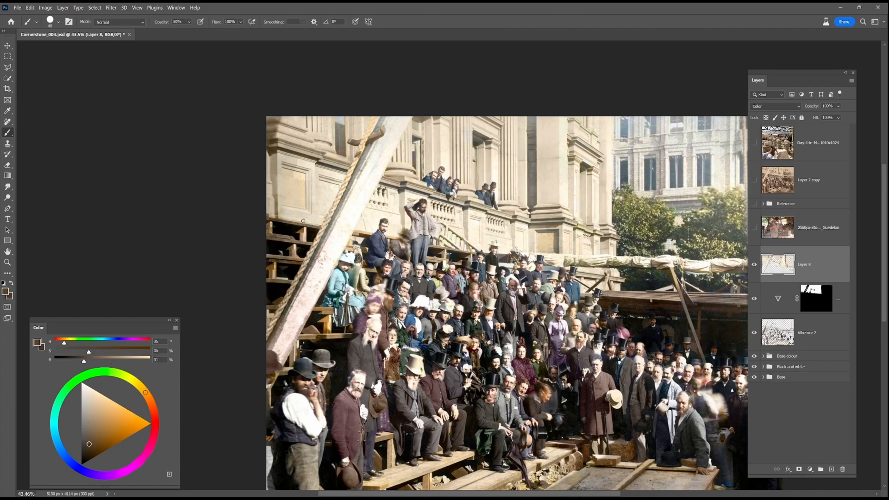
pyautogui.keyDown('alt'); pyautogui.click(387, 147); pyautogui.keyUp('alt')
pyautogui.keyDown('alt'); pyautogui.click(373, 180); pyautogui.keyUp('alt')
pyautogui.moveTo(325, 254); pyautogui.dragTo(289, 313)
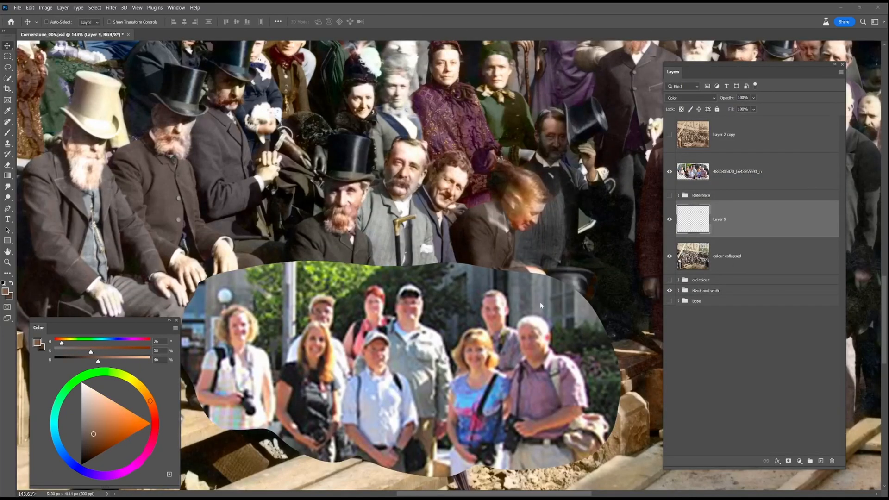
# Create a new layer and paint skin-tone swatches at 50% opacity, sampled from the blonde woman's face in the group reference photo.
pyautogui.click(821, 461)
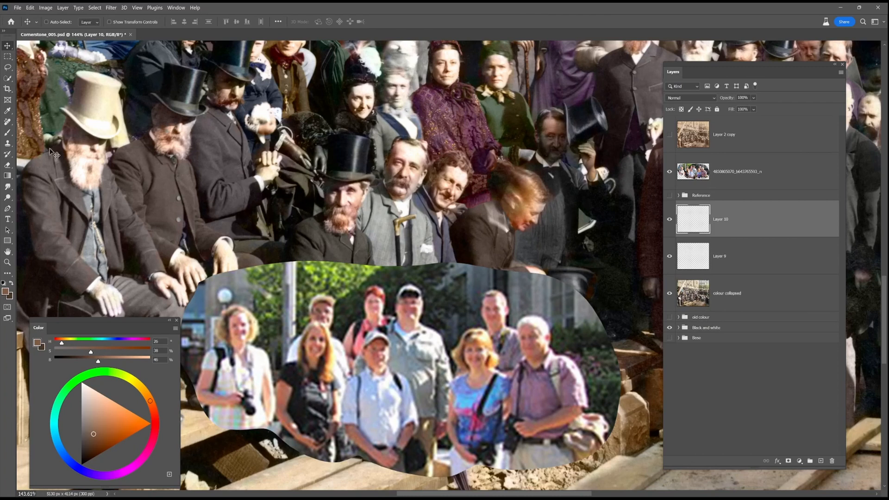
pyautogui.click(8, 133)
pyautogui.keyDown('alt'); pyautogui.click(481, 352); pyautogui.keyUp('alt')
pyautogui.moveTo(477, 225)
pyautogui.mouseDown()
pyautogui.moveTo(479, 244)
pyautogui.moveTo(482, 227)
pyautogui.moveTo(472, 235)
pyautogui.moveTo(486, 234)
pyautogui.moveTo(486, 224)
pyautogui.mouseUp()
pyautogui.keyDown('alt'); pyautogui.click(489, 352); pyautogui.keyUp('alt')
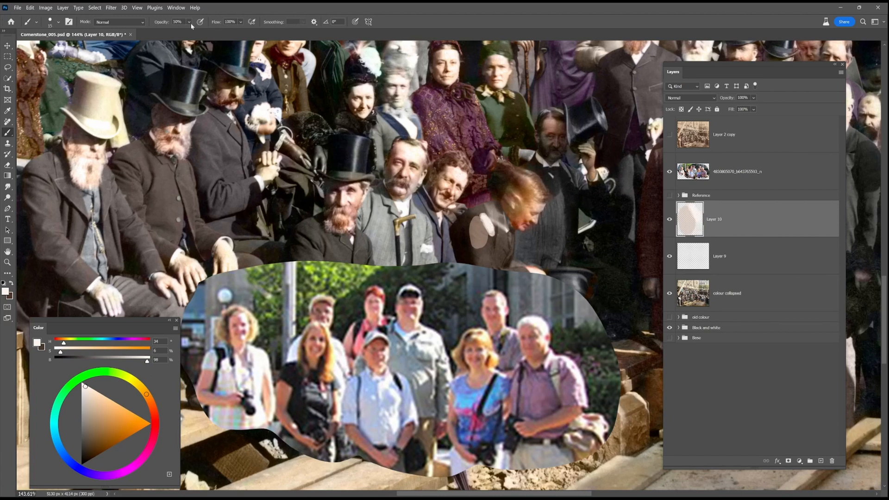
# Set the brush opacity to 100% and paint solid highlight, midtone and reddish skin swatches sampled from the same reference face.
pyautogui.moveTo(189, 22); pyautogui.dragTo(250, 39)
pyautogui.keyDown('alt'); pyautogui.click(487, 352); pyautogui.keyUp('alt')
pyautogui.moveTo(479, 237)
pyautogui.mouseDown()
pyautogui.moveTo(468, 228)
pyautogui.moveTo(466, 243)
pyautogui.moveTo(440, 245)
pyautogui.moveTo(452, 229)
pyautogui.moveTo(434, 246)
pyautogui.moveTo(439, 224)
pyautogui.mouseUp()
pyautogui.keyDown('alt'); pyautogui.click(483, 353); pyautogui.keyUp('alt')
pyautogui.keyDown('alt'); pyautogui.click(469, 354); pyautogui.keyUp('alt')
pyautogui.keyDown('alt'); pyautogui.click(468, 348); pyautogui.keyUp('alt')
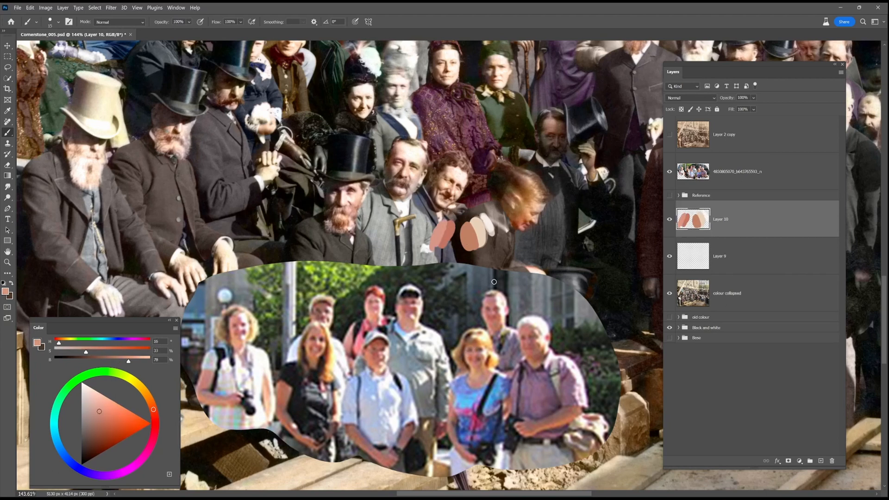
# Paint the leaning man's face on the Color-mode layer below, using the light, midtone and pink skin swatches.
pyautogui.hotkey('alt', '[')
pyautogui.keyDown('alt'); pyautogui.click(489, 223); pyautogui.keyUp('alt')
pyautogui.moveTo(456, 172)
pyautogui.mouseDown()
pyautogui.moveTo(457, 200)
pyautogui.moveTo(437, 185)
pyautogui.mouseUp()
pyautogui.keyDown('alt'); pyautogui.click(476, 223); pyautogui.keyUp('alt')
pyautogui.keyDown('alt'); pyautogui.click(472, 233); pyautogui.keyUp('alt')
pyautogui.keyDown('alt'); pyautogui.click(450, 229); pyautogui.keyUp('alt')
pyautogui.keyDown('alt'); pyautogui.click(439, 230); pyautogui.keyUp('alt')
pyautogui.moveTo(442, 175)
pyautogui.mouseDown()
pyautogui.moveTo(435, 198)
pyautogui.moveTo(431, 192)
pyautogui.moveTo(437, 203)
pyautogui.mouseUp()
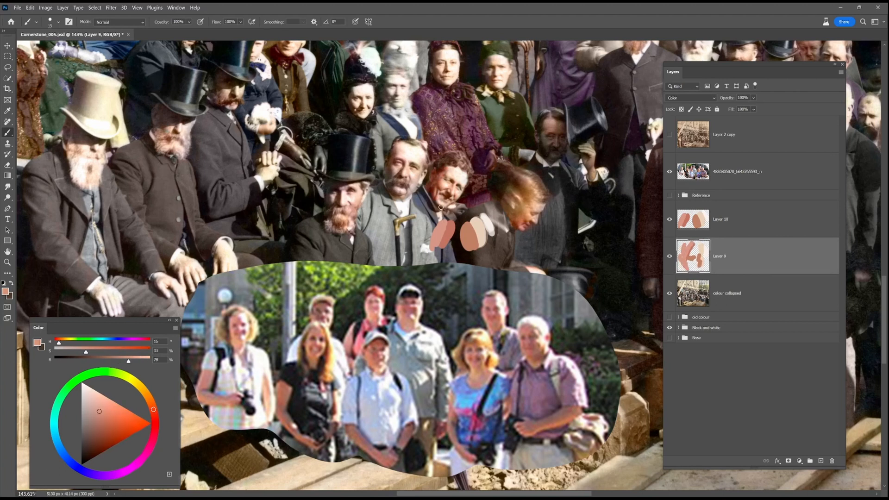
# Refine the leaning man's cheeks, nose and forehead with darker pink and peach tones sampled from the swatches.
pyautogui.keyDown('alt'); pyautogui.click(442, 252); pyautogui.keyUp('alt')
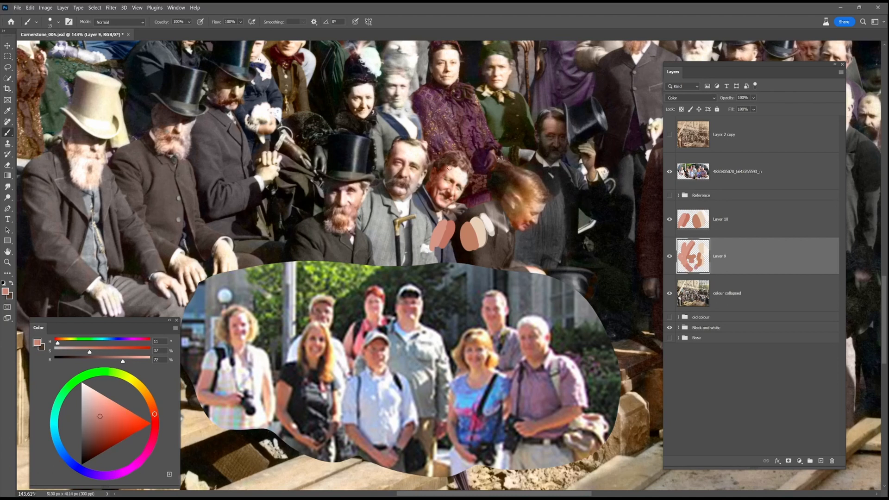
pyautogui.keyDown('alt'); pyautogui.click(479, 218); pyautogui.keyUp('alt')
pyautogui.keyDown('alt'); pyautogui.click(472, 228); pyautogui.keyUp('alt')
pyautogui.moveTo(450, 170); pyautogui.dragTo(456, 180)
pyautogui.moveTo(457, 178); pyautogui.dragTo(460, 182)
pyautogui.keyDown('alt'); pyautogui.click(431, 205); pyautogui.keyUp('alt')
# Add an orange skin swatch sampled from the capped man's face to the swatch layer, returning to the Color-mode layer.
pyautogui.keyDown('alt'); pyautogui.click(374, 360); pyautogui.keyUp('alt')
pyautogui.hotkey('alt', ']')
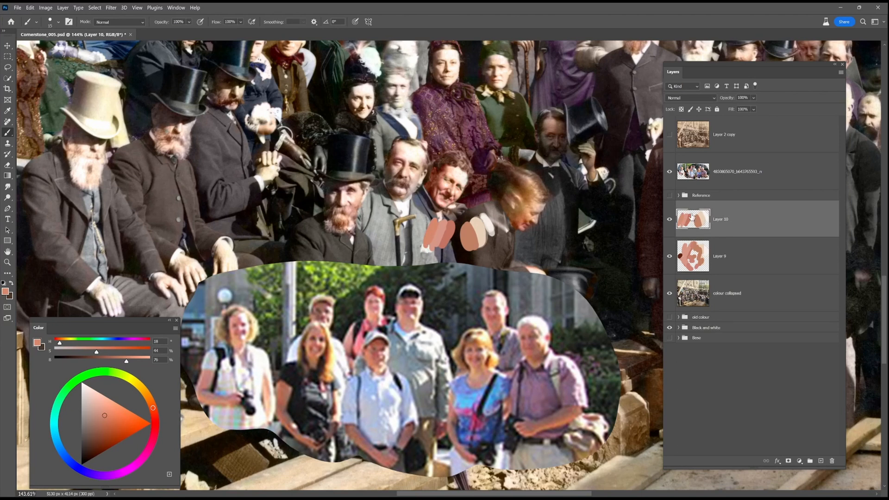
pyautogui.hotkey('alt', '[')
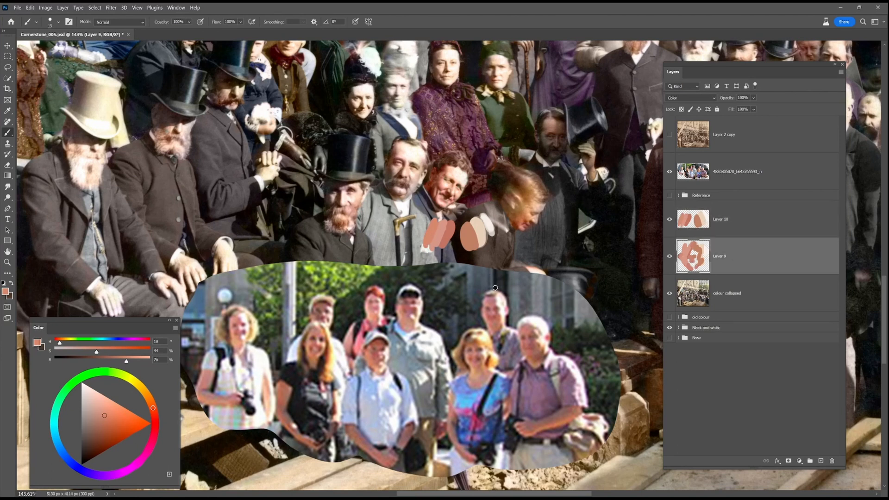
# Paint the face of the moustached man in the grey coat with pink, reddish and orange skin tones sampled from the swatches.
pyautogui.moveTo(391, 168); pyautogui.dragTo(389, 178)
pyautogui.moveTo(394, 149); pyautogui.dragTo(392, 178)
pyautogui.keyDown('alt'); pyautogui.click(453, 226); pyautogui.keyUp('alt')
pyautogui.moveTo(401, 145); pyautogui.dragTo(398, 153)
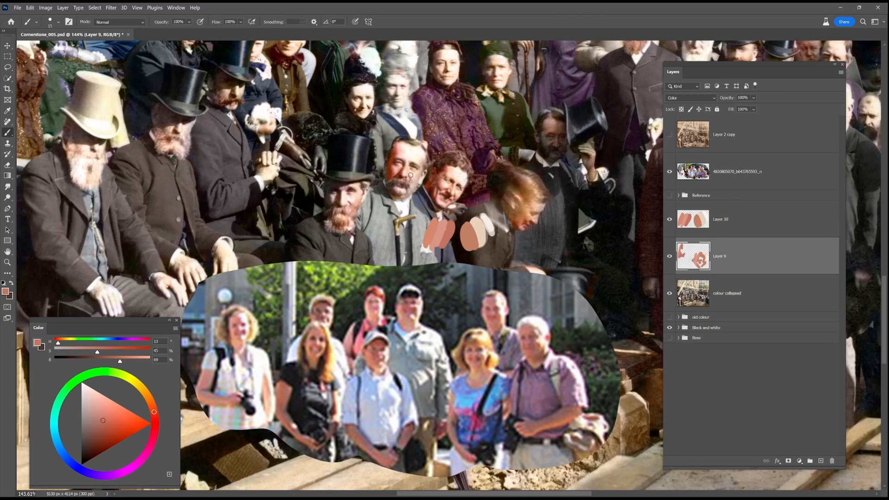
pyautogui.keyDown('alt'); pyautogui.click(469, 227); pyautogui.keyUp('alt')
pyautogui.moveTo(401, 144); pyautogui.dragTo(407, 149)
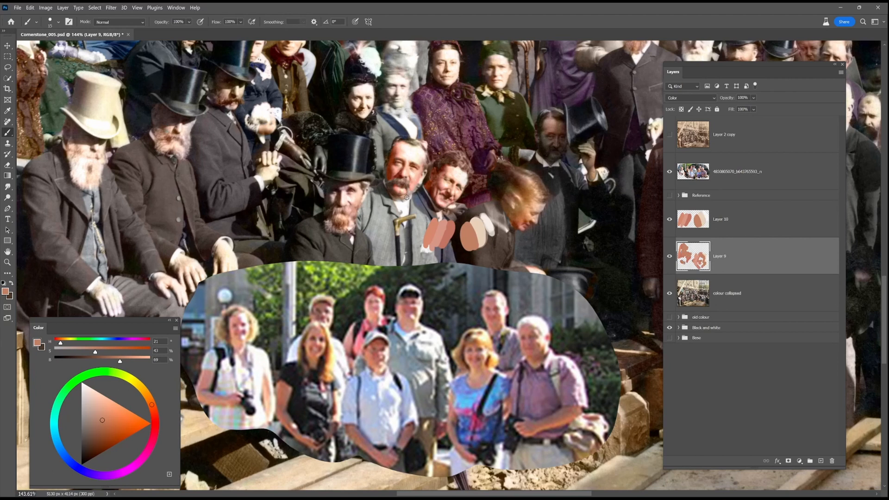
# Refine the moustached man's forehead and cheeks with pale highlight and peach midtones from the swatches.
pyautogui.keyDown('alt'); pyautogui.click(479, 226); pyautogui.keyUp('alt')
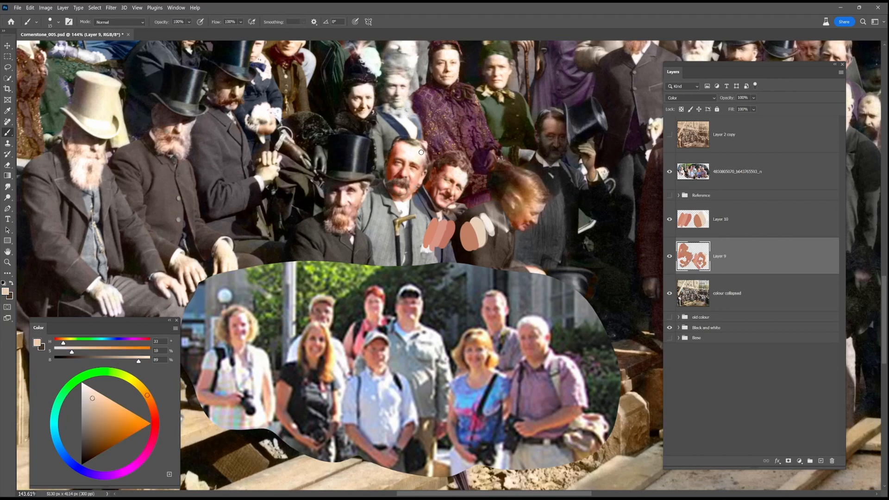
pyautogui.keyDown('alt'); pyautogui.click(490, 215); pyautogui.keyUp('alt')
pyautogui.keyDown('alt'); pyautogui.click(472, 216); pyautogui.keyUp('alt')
pyautogui.keyDown('alt'); pyautogui.click(474, 230); pyautogui.keyUp('alt')
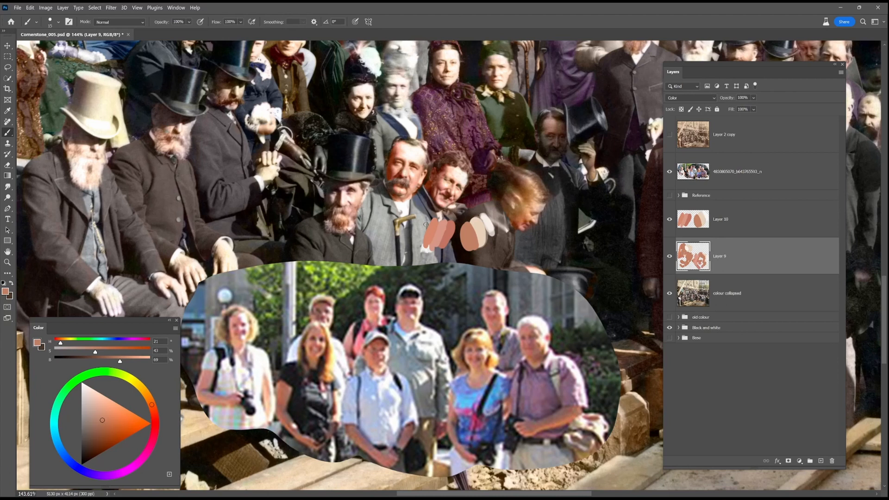
pyautogui.keyDown('alt'); pyautogui.click(389, 178); pyautogui.keyUp('alt')
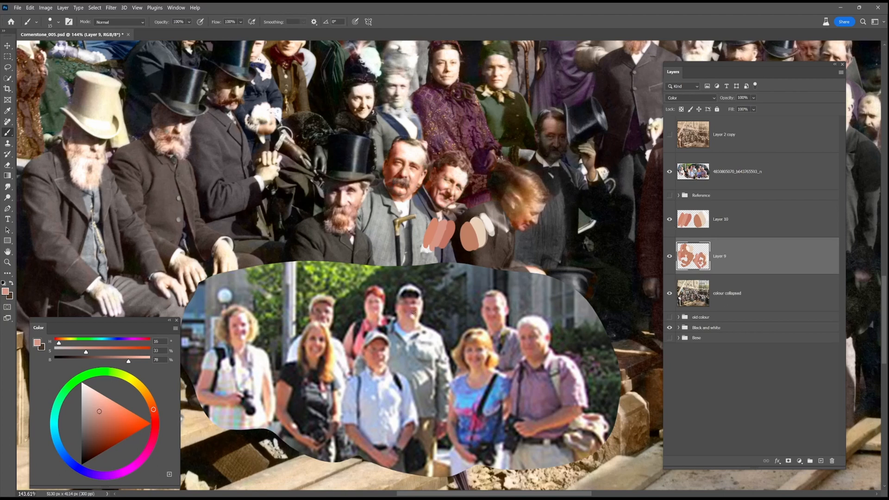
# Add a darker brown skin swatch sampled from the reference faces, and shade the moustached and leaning men's faces on the Color-mode layer.
pyautogui.keyDown('alt'); pyautogui.click(405, 311); pyautogui.keyUp('alt')
pyautogui.hotkey('alt', ']')
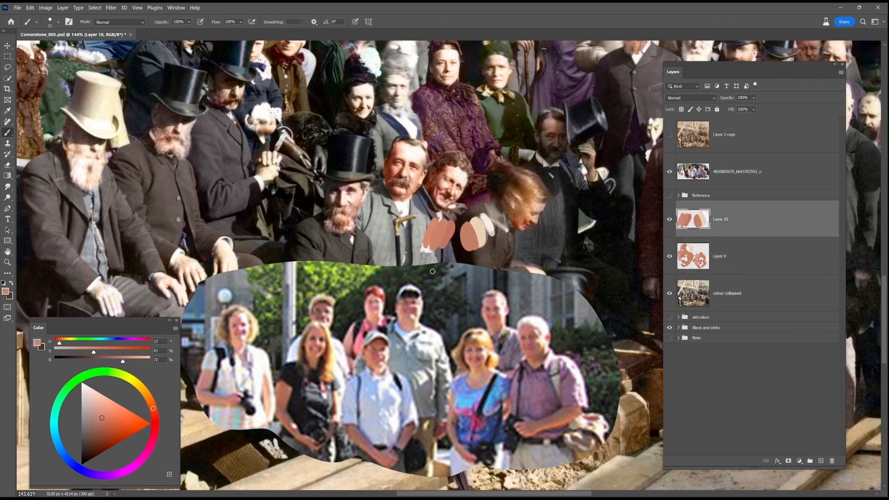
pyautogui.keyDown('alt'); pyautogui.click(322, 302); pyautogui.keyUp('alt')
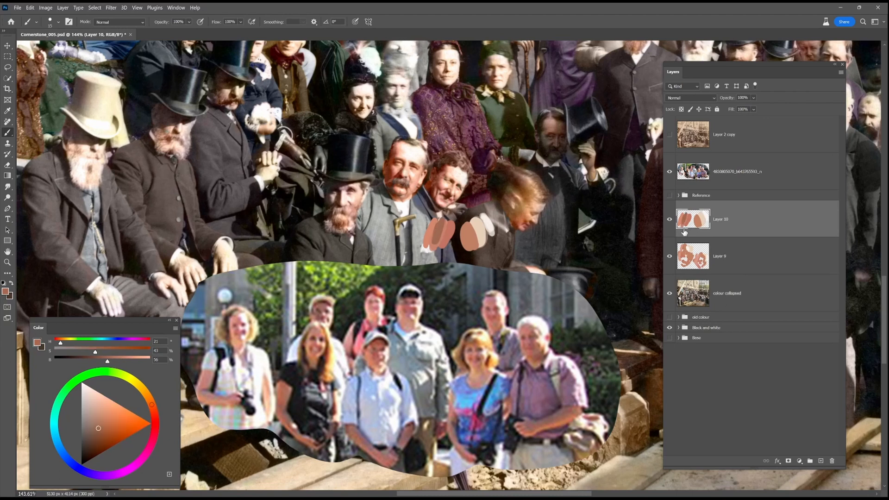
pyautogui.hotkey('alt', '[')
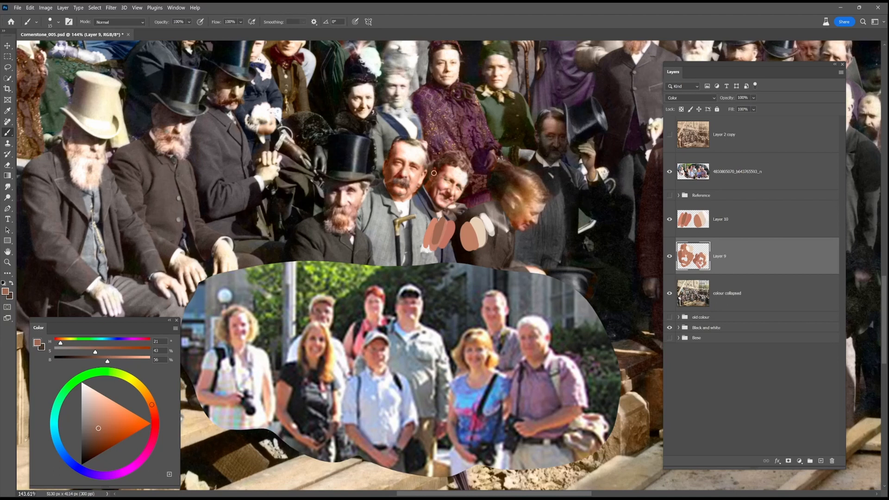
pyautogui.keyDown('alt'); pyautogui.click(446, 223); pyautogui.keyUp('alt')
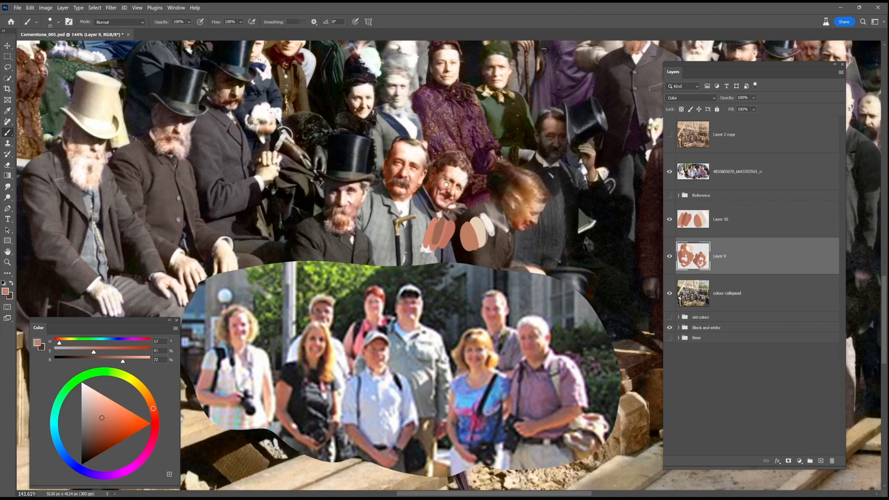
pyautogui.keyDown('alt'); pyautogui.click(436, 229); pyautogui.keyUp('alt')
# Enlarge the brown swatch on the swatch layer and paint an orange skin patch between the two swatch groups.
pyautogui.click(691, 227)
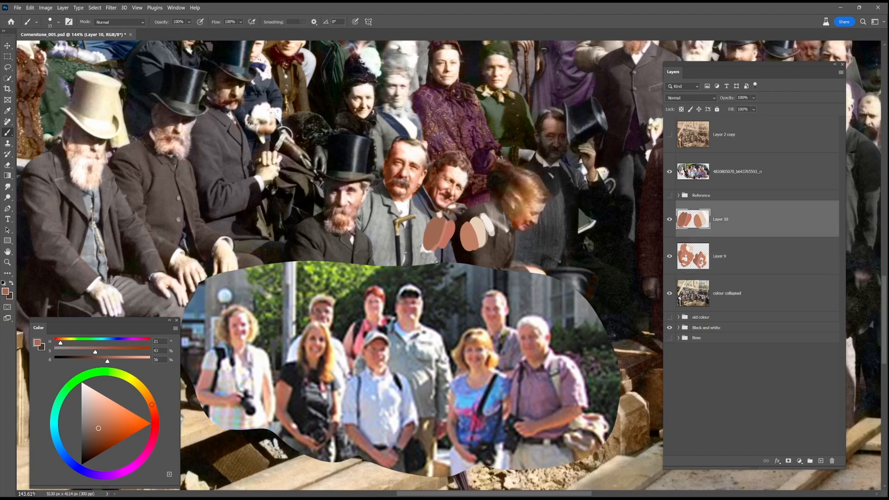
pyautogui.keyDown('alt'); pyautogui.click(186, 127); pyautogui.keyUp('alt')
pyautogui.keyDown('alt'); pyautogui.click(471, 233); pyautogui.keyUp('alt')
pyautogui.moveTo(439, 251)
pyautogui.mouseDown()
pyautogui.moveTo(470, 255)
pyautogui.moveTo(449, 257)
pyautogui.mouseUp()
# Glaze a sampled grey over the orange patch with the brush opacity reduced to 30%, making a muted skin tone.
pyautogui.keyDown('alt'); pyautogui.click(202, 107); pyautogui.keyUp('alt')
pyautogui.click(189, 22)
pyautogui.hotkey('ctrl', 'z')
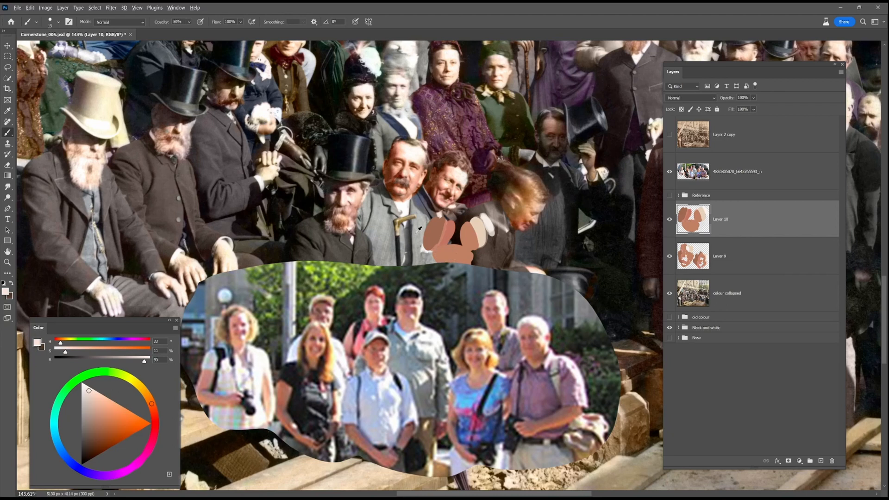
pyautogui.keyDown('alt'); pyautogui.click(419, 240); pyautogui.keyUp('alt')
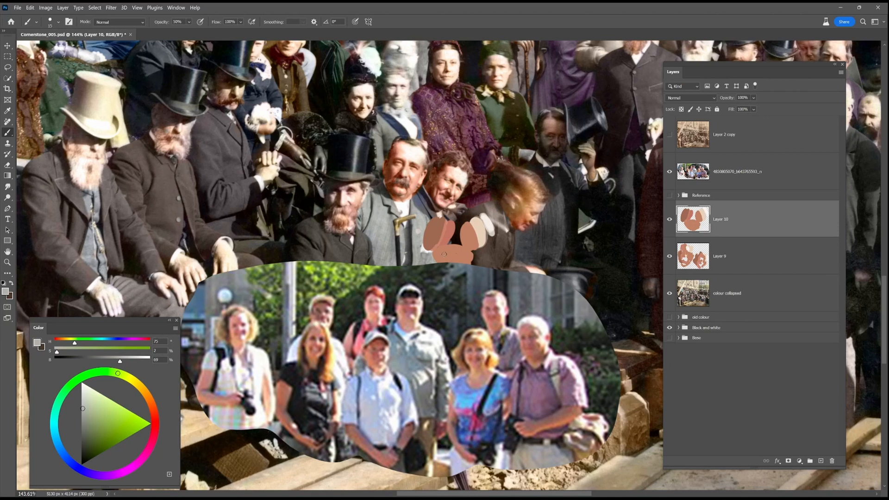
pyautogui.moveTo(448, 249)
pyautogui.mouseDown()
pyautogui.moveTo(464, 263)
pyautogui.moveTo(446, 255)
pyautogui.mouseUp()
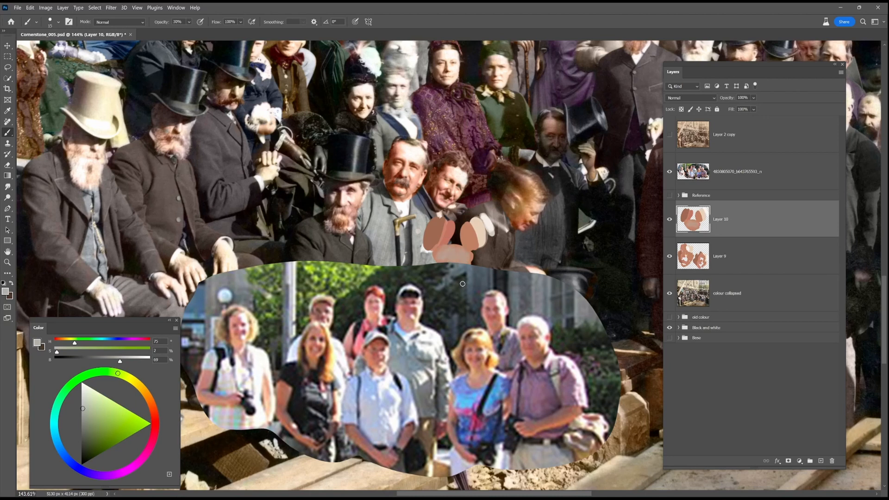
# Soften the moustached man's face on Layer 9 with a muted skin tone at 20% brush opacity.
pyautogui.click(189, 21)
pyautogui.click(693, 256)
pyautogui.keyDown('alt'); pyautogui.click(435, 226); pyautogui.keyUp('alt')
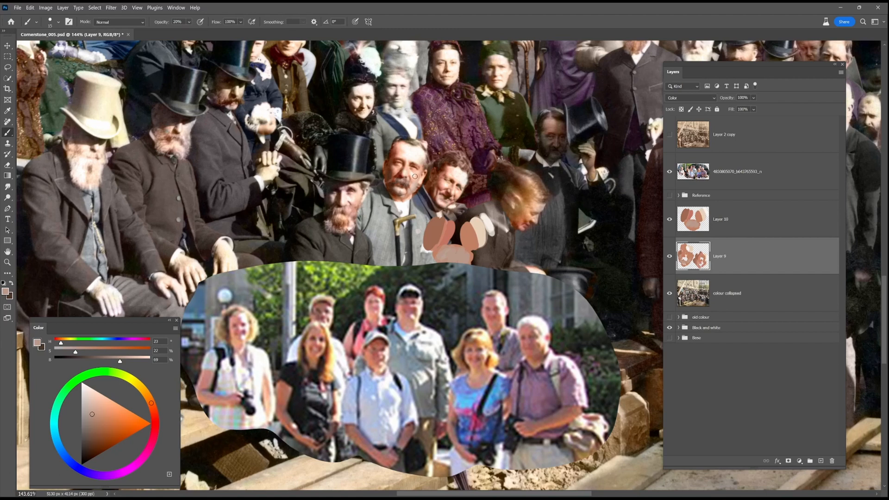
# Paint the face of the seated bearded man in the black top hat with orange, brown and muted pink tones at 80% brush opacity.
pyautogui.keyDown('alt'); pyautogui.click(470, 241); pyautogui.keyUp('alt')
pyautogui.moveTo(354, 198); pyautogui.dragTo(356, 198)
pyautogui.press('8')
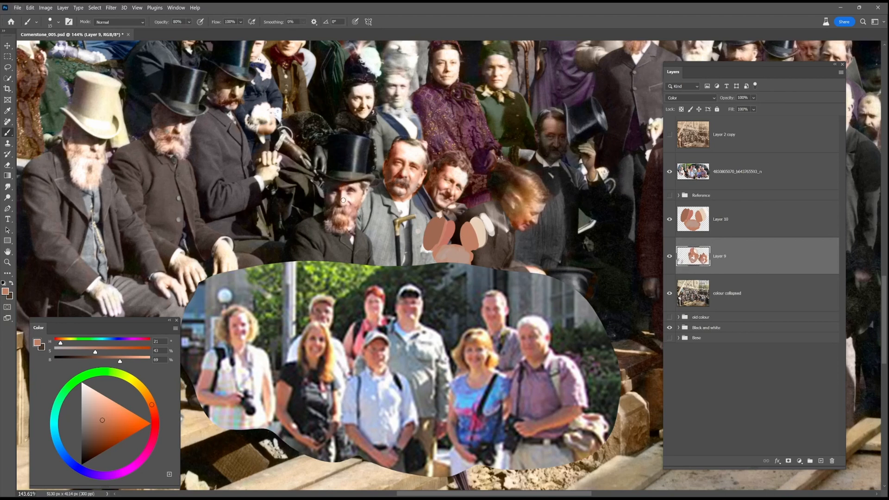
pyautogui.moveTo(349, 211); pyautogui.dragTo(327, 180)
pyautogui.keyDown('alt'); pyautogui.click(435, 235); pyautogui.keyUp('alt')
pyautogui.keyDown('alt'); pyautogui.click(451, 255); pyautogui.keyUp('alt')
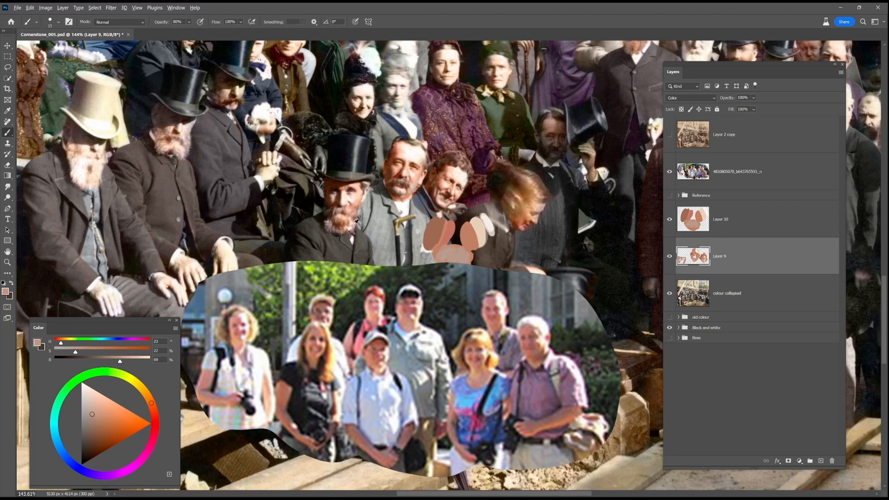
# Tone the beard and moustache with neutral greys sampled from the photo, using a larger brush at 20% opacity.
pyautogui.keyDown('alt'); pyautogui.click(332, 220); pyautogui.keyUp('alt')
pyautogui.keyDown('alt'); pyautogui.click(403, 186); pyautogui.keyUp('alt')
pyautogui.keyDown('alt'); pyautogui.click(400, 208); pyautogui.keyUp('alt')
pyautogui.press(']')
pyautogui.press(']')
pyautogui.press(']')
pyautogui.press(']')
pyautogui.press(']')
pyautogui.press('2')
# Compare the faces with and without the painted skin layer, and reduce that layer's opacity to 63%.
pyautogui.scroll(-8, 427, 288)
pyautogui.click(670, 257)
pyautogui.click(669, 256)
pyautogui.scroll(10, 431, 269)
pyautogui.click(753, 98)
pyautogui.moveTo(774, 108); pyautogui.dragTo(759, 109)
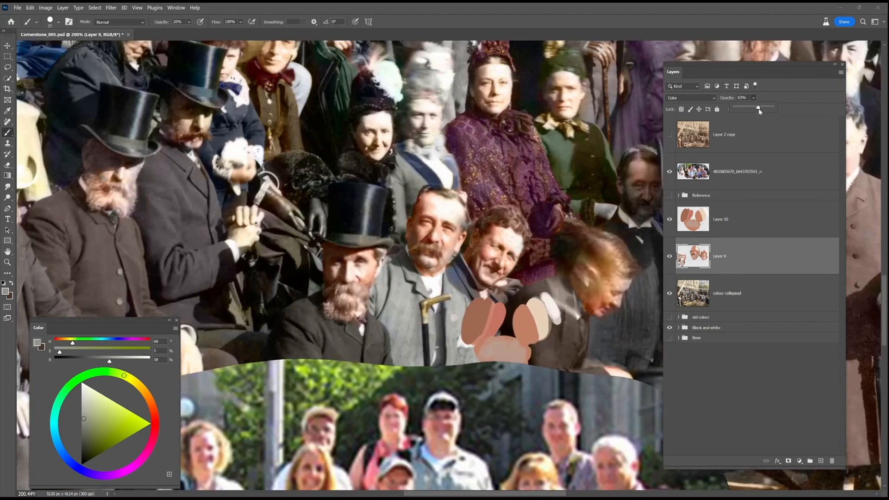
# Add a Vibrance adjustment clipped to the swatch layer, with vibrance lowered to -19.
pyautogui.scroll(-4, 518, 216)
pyautogui.click(741, 220)
pyautogui.click(799, 461)
pyautogui.click(810, 373)
pyautogui.keyDown('alt'); pyautogui.click(698, 230); pyautogui.keyUp('alt')
pyautogui.moveTo(576, 263); pyautogui.dragTo(638, 251)
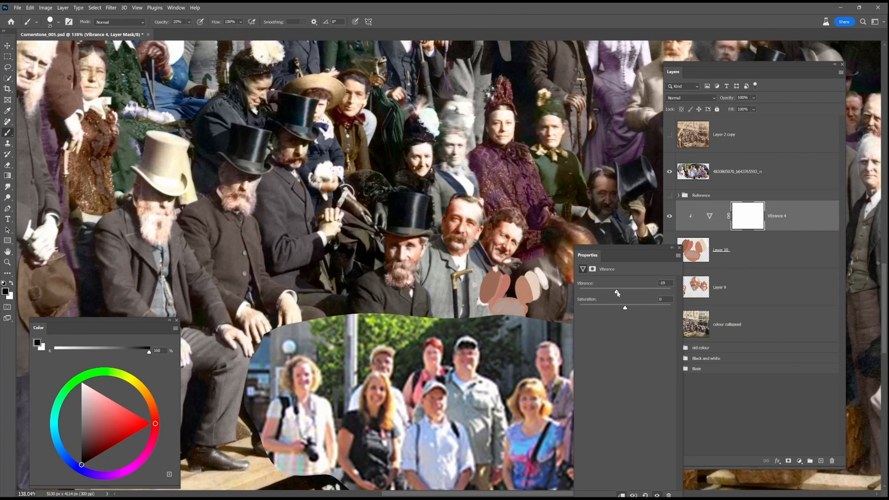
pyautogui.click(679, 247)
# Duplicate the Vibrance adjustment, clip one to the Layer 9 skin painting, and merge it into that layer.
pyautogui.moveTo(780, 221); pyautogui.dragTo(820, 461)
pyautogui.moveTo(767, 252); pyautogui.dragTo(769, 291)
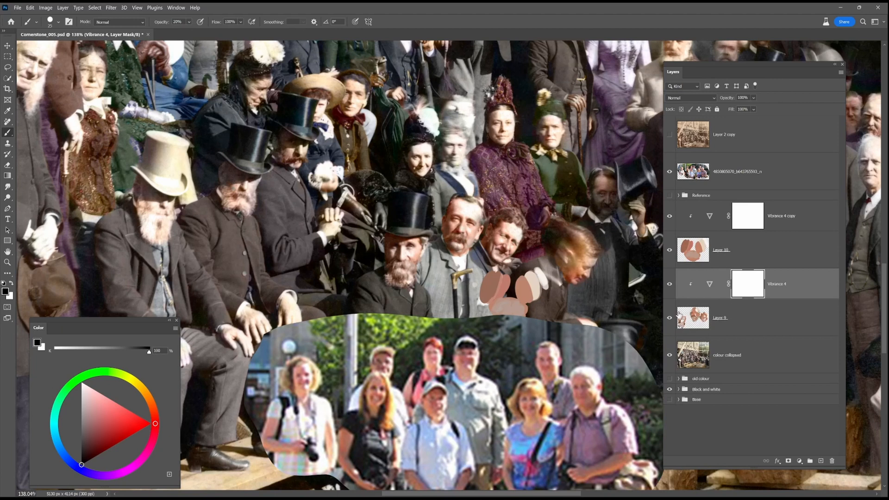
pyautogui.keyDown('shift'); pyautogui.click(723, 313); pyautogui.keyUp('shift')
pyautogui.rightClick(735, 309)
pyautogui.click(759, 418)
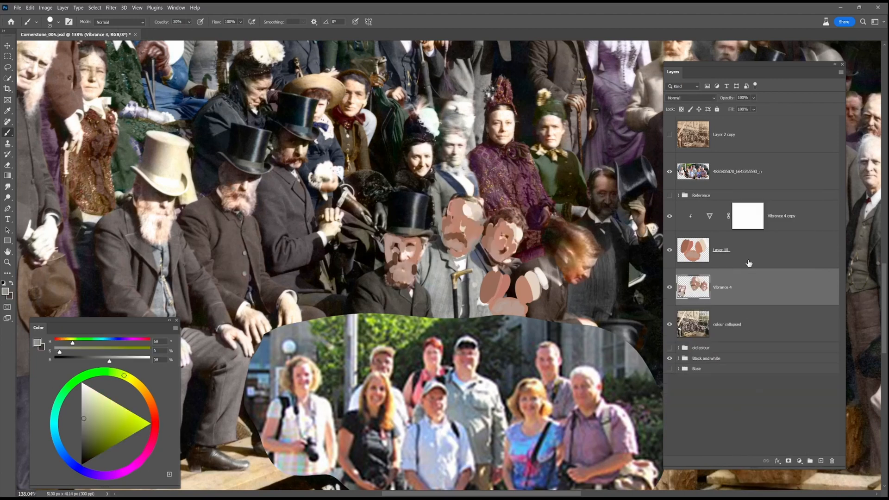
# Merge the remaining Vibrance adjustment into the swatch layer, and set the merged skin layer's blend mode to Color.
pyautogui.click(749, 257)
pyautogui.keyDown('shift'); pyautogui.click(786, 222); pyautogui.keyUp('shift')
pyautogui.rightClick(786, 222)
pyautogui.click(808, 417)
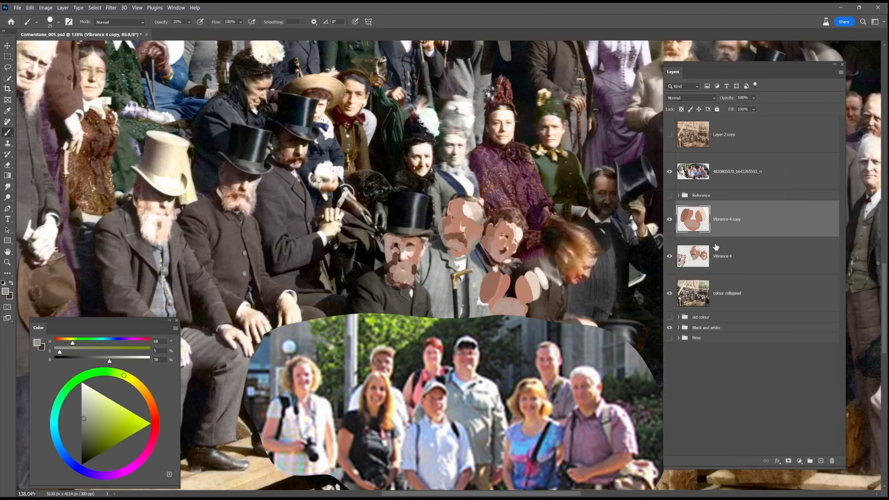
pyautogui.click(750, 254)
pyautogui.click(690, 97)
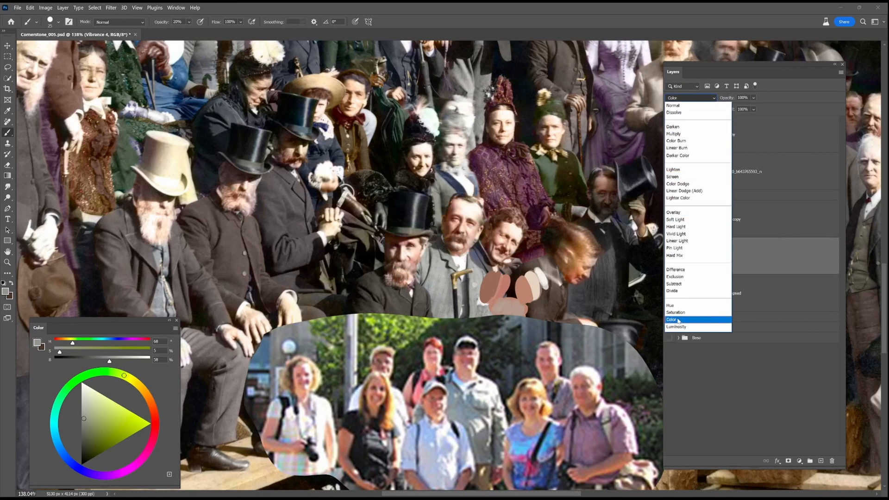
pyautogui.click(671, 319)
# Paint the smiling woman's face under the black bonnet and add a muted pink swatch to the swatch layer, returning to the skin layer.
pyautogui.keyDown('alt'); pyautogui.click(421, 152); pyautogui.keyUp('alt')
pyautogui.keyDown('alt'); pyautogui.click(500, 278); pyautogui.keyUp('alt')
pyautogui.keyDown('alt'); pyautogui.click(408, 153); pyautogui.keyUp('alt')
pyautogui.keyDown('alt'); pyautogui.click(411, 163); pyautogui.keyUp('alt')
pyautogui.click(750, 219)
pyautogui.moveTo(480, 275); pyautogui.dragTo(476, 298)
pyautogui.click(750, 256)
# Paint the face of the woman in the pale bonnet with muted pink and peach tones at 30% brush opacity.
pyautogui.keyDown('alt'); pyautogui.click(393, 154); pyautogui.keyUp('alt')
pyautogui.keyDown('alt'); pyautogui.click(524, 288); pyautogui.keyUp('alt')
pyautogui.press('3')
pyautogui.moveTo(455, 140); pyautogui.dragTo(457, 155)
pyautogui.keyDown('alt'); pyautogui.click(480, 281); pyautogui.keyUp('alt')
pyautogui.press('[')
pyautogui.press('[')
pyautogui.press('[')
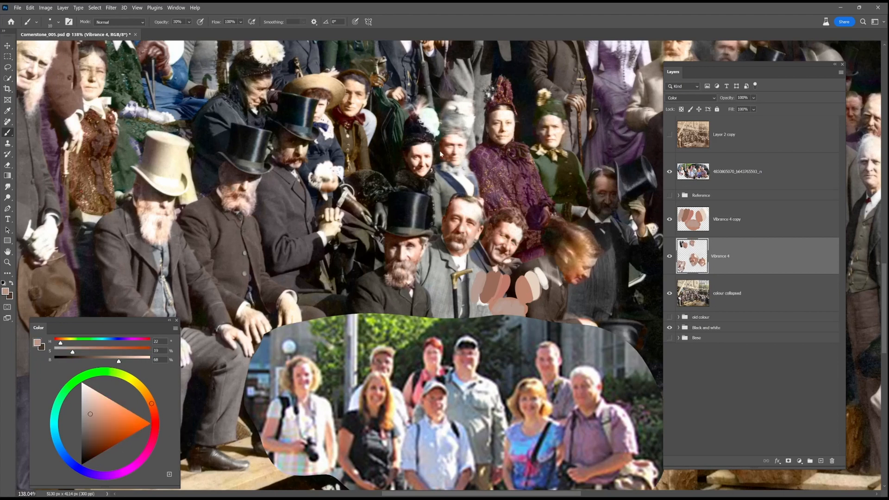
pyautogui.moveTo(502, 121)
pyautogui.mouseDown()
pyautogui.moveTo(504, 137)
pyautogui.moveTo(500, 110)
pyautogui.moveTo(559, 128)
pyautogui.moveTo(537, 131)
pyautogui.moveTo(453, 192)
pyautogui.mouseUp()
# Paint the face of the woman in the purple dress with peach and orange swatch tones at 90% brush opacity.
pyautogui.keyDown('alt'); pyautogui.click(528, 288); pyautogui.keyUp('alt')
pyautogui.press('9')
pyautogui.press(']')
pyautogui.press(']')
pyautogui.press(']')
pyautogui.press(']')
pyautogui.keyDown('alt'); pyautogui.click(534, 285); pyautogui.keyUp('alt')
pyautogui.keyDown('alt'); pyautogui.click(525, 288); pyautogui.keyUp('alt')
pyautogui.press('[')
pyautogui.press('[')
# Refine the face of the woman in the green dress with skin tones sampled directly from the photo.
pyautogui.keyDown('alt'); pyautogui.click(568, 124); pyautogui.keyUp('alt')
pyautogui.keyDown('alt'); pyautogui.click(557, 132); pyautogui.keyUp('alt')
pyautogui.keyDown('alt'); pyautogui.click(534, 130); pyautogui.keyUp('alt')
pyautogui.keyDown('alt'); pyautogui.click(540, 133); pyautogui.keyUp('alt')
pyautogui.keyDown('alt'); pyautogui.click(534, 141); pyautogui.keyUp('alt')
# Paint the face and hand of the man raising his top hat with peach and brown swatch tones at 20% brush opacity.
pyautogui.keyDown('alt'); pyautogui.click(431, 345); pyautogui.keyUp('alt')
pyautogui.keyDown('alt'); pyautogui.click(516, 242); pyautogui.keyUp('alt')
pyautogui.press('2')
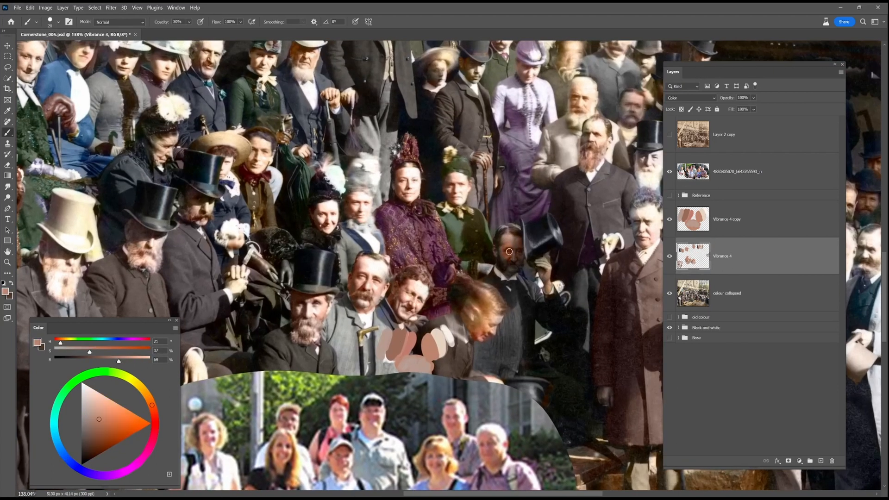
pyautogui.keyDown('alt'); pyautogui.click(410, 345); pyautogui.keyUp('alt')
pyautogui.moveTo(513, 252)
pyautogui.mouseDown()
pyautogui.moveTo(499, 257)
pyautogui.moveTo(545, 272)
pyautogui.mouseUp()
# Add a solid tan skin swatch at 100% brush opacity, and return to the Color-mode skin layer with the brush at 20%.
pyautogui.keyDown('alt'); pyautogui.click(430, 347); pyautogui.keyUp('alt')
pyautogui.click(726, 219)
pyautogui.press('0')
pyautogui.moveTo(459, 357); pyautogui.dragTo(464, 365)
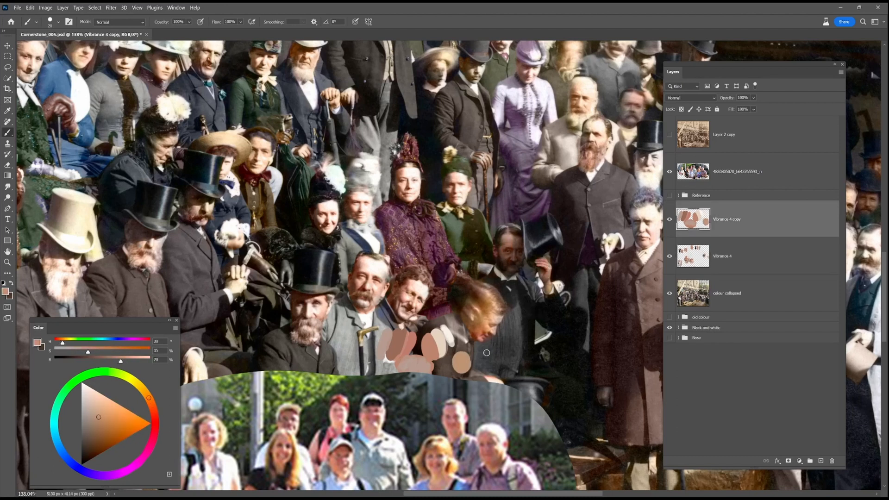
pyautogui.keyDown('alt'); pyautogui.click(464, 361); pyautogui.keyUp('alt')
pyautogui.click(722, 257)
pyautogui.press('2')
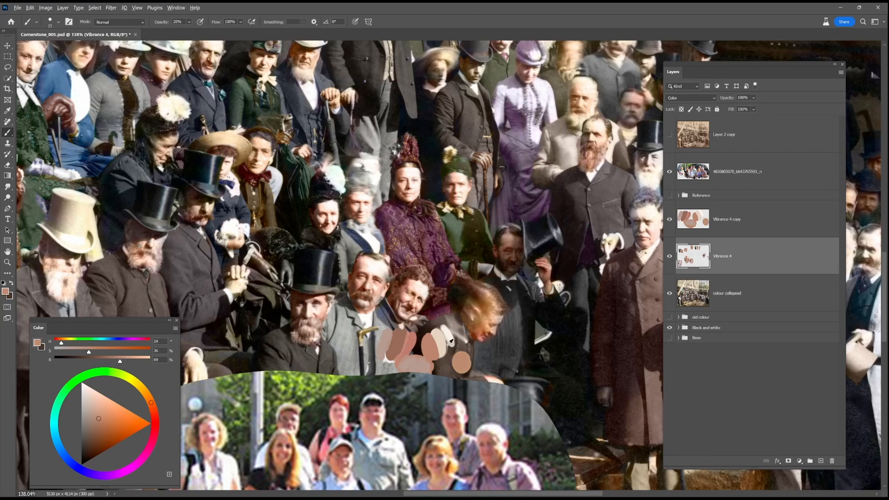
# Add a darker tan swatch sampled from the raised hand at 90% brush opacity, and return to the skin layer.
pyautogui.keyDown('alt'); pyautogui.click(448, 345); pyautogui.keyUp('alt')
pyautogui.keyDown('alt'); pyautogui.click(550, 279); pyautogui.keyUp('alt')
pyautogui.click(687, 234)
pyautogui.press('9')
pyautogui.moveTo(471, 357); pyautogui.dragTo(472, 366)
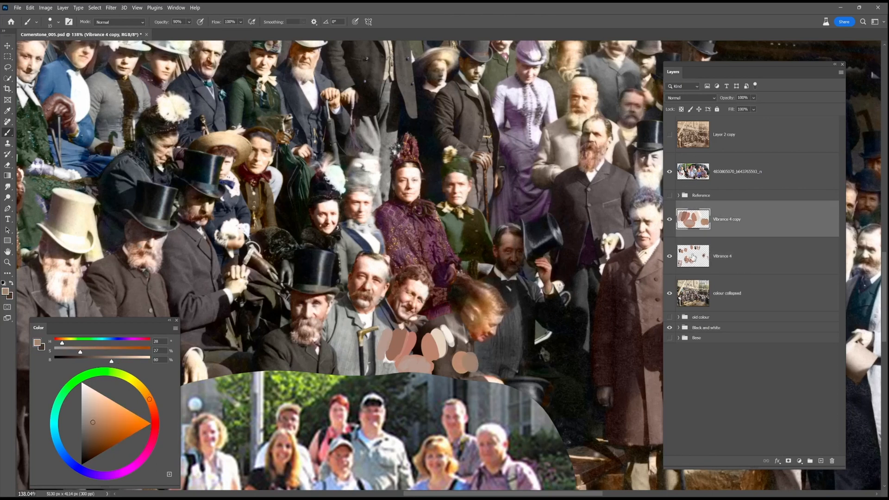
pyautogui.click(693, 255)
# Tone the bowed man's hair and face with muted pink and brown samples at 30% brush opacity.
pyautogui.keyDown('alt'); pyautogui.click(455, 193); pyautogui.keyUp('alt')
pyautogui.moveTo(583, 350); pyautogui.dragTo(496, 359)
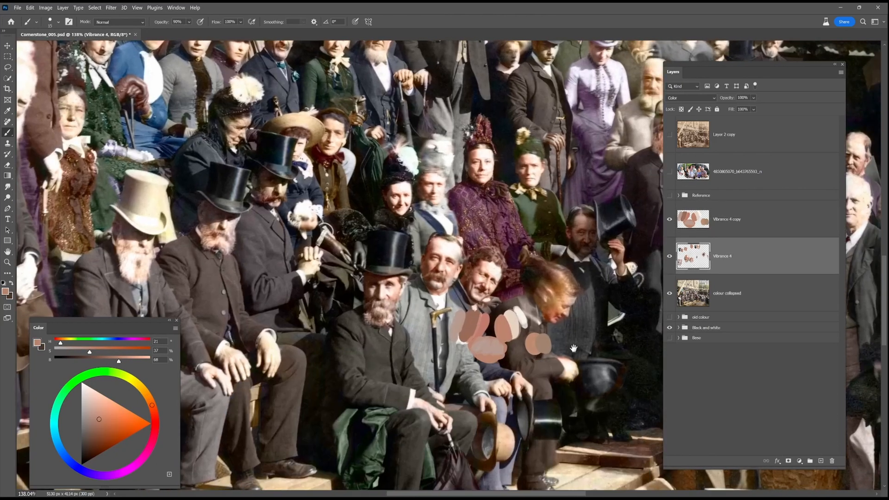
pyautogui.keyDown('alt'); pyautogui.click(416, 340); pyautogui.keyUp('alt')
pyautogui.keyDown('alt'); pyautogui.click(413, 341); pyautogui.keyUp('alt')
pyautogui.keyDown('alt'); pyautogui.click(416, 338); pyautogui.keyUp('alt')
pyautogui.press('3')
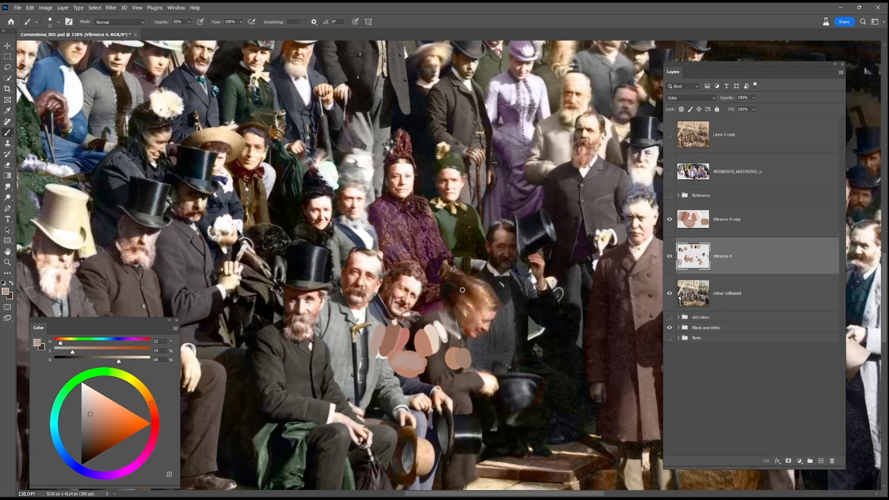
pyautogui.keyDown('alt'); pyautogui.click(466, 322); pyautogui.keyUp('alt')
pyautogui.keyDown('alt'); pyautogui.click(480, 339); pyautogui.keyUp('alt')
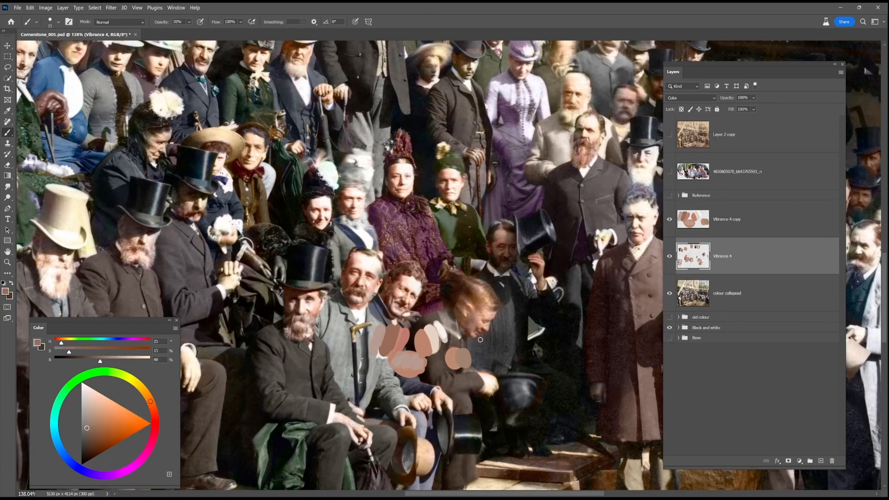
pyautogui.keyDown('alt'); pyautogui.click(499, 238); pyautogui.keyUp('alt')
# Move the skin swatches onto the coat of the standing man in the brown overcoat, and return to the skin layer.
pyautogui.moveTo(555, 360); pyautogui.dragTo(452, 357)
pyautogui.moveTo(348, 361); pyautogui.dragTo(551, 295)
pyautogui.moveTo(573, 355); pyautogui.dragTo(475, 405)
pyautogui.keyDown('ctrl'); pyautogui.click(443, 263); pyautogui.keyUp('ctrl')
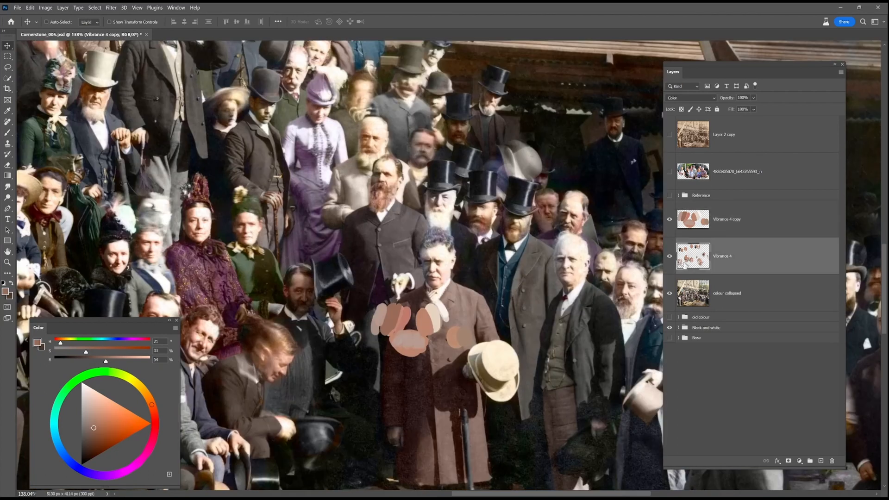
# Paint the overcoated man's face at 90% brush opacity with skin tones sampled from the swatches and his cheeks.
pyautogui.keyDown('alt'); pyautogui.click(426, 324); pyautogui.keyUp('alt')
pyautogui.press('9')
pyautogui.moveTo(432, 260); pyautogui.dragTo(437, 279)
pyautogui.keyDown('alt'); pyautogui.click(425, 267); pyautogui.keyUp('alt')
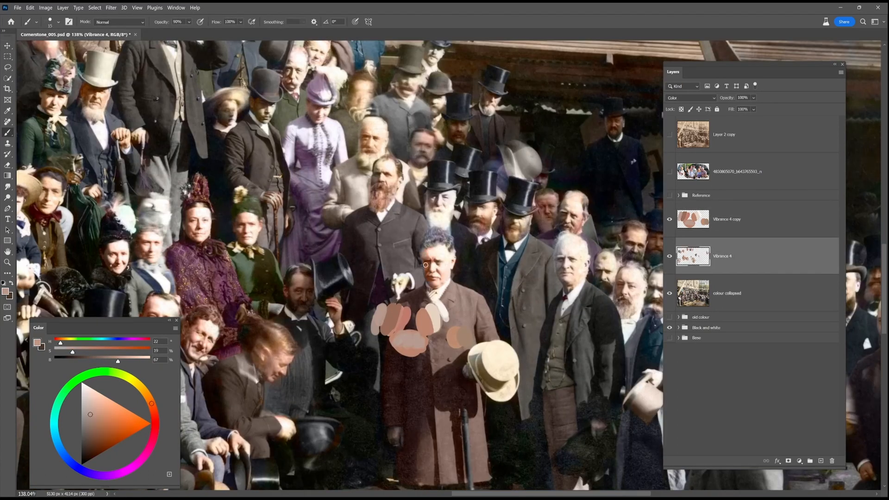
pyautogui.keyDown('alt'); pyautogui.click(432, 275); pyautogui.keyUp('alt')
# Recolor the overcoated man's hair brown with a tone sampled from the bowed man, blending hair and face at 30% brush opacity.
pyautogui.keyDown('alt'); pyautogui.click(271, 332); pyautogui.keyUp('alt')
pyautogui.moveTo(430, 233); pyautogui.dragTo(443, 239)
pyautogui.press('3')
pyautogui.keyDown('alt'); pyautogui.click(428, 243); pyautogui.keyUp('alt')
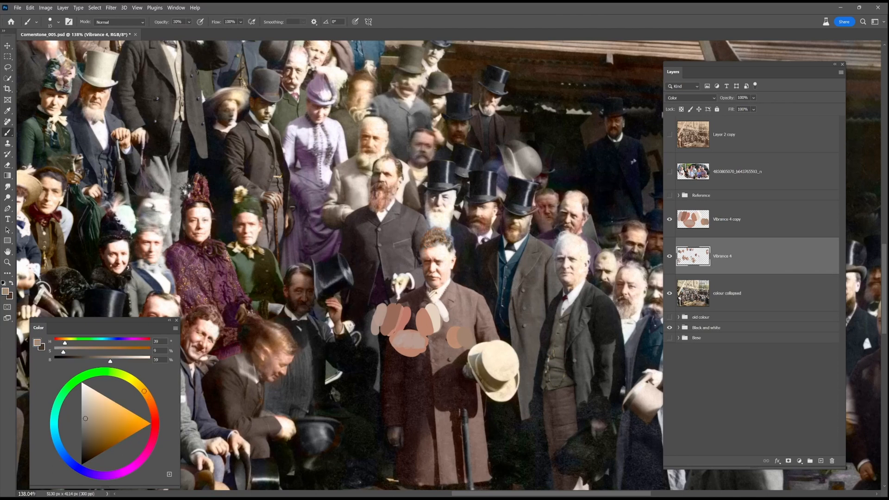
pyautogui.keyDown('alt'); pyautogui.click(439, 241); pyautogui.keyUp('alt')
pyautogui.keyDown('alt'); pyautogui.click(446, 276); pyautogui.keyUp('alt')
pyautogui.keyDown('alt'); pyautogui.click(446, 259); pyautogui.keyUp('alt')
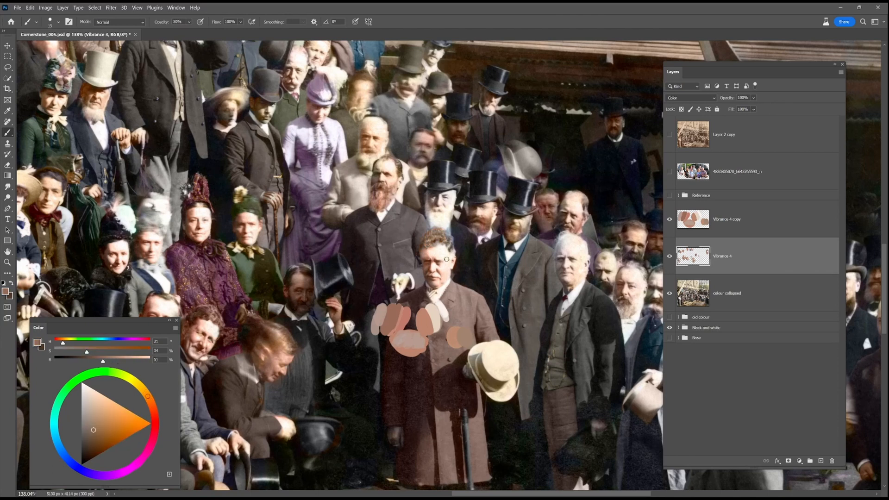
# Move the skin swatches between the overcoated man and the white-haired man beside him.
pyautogui.click(726, 220)
pyautogui.press('v')
pyautogui.scroll(4, 496, 278)
pyautogui.moveTo(411, 337)
pyautogui.mouseDown()
pyautogui.moveTo(509, 296)
pyautogui.moveTo(402, 303)
pyautogui.mouseUp()
pyautogui.moveTo(405, 329); pyautogui.dragTo(404, 347)
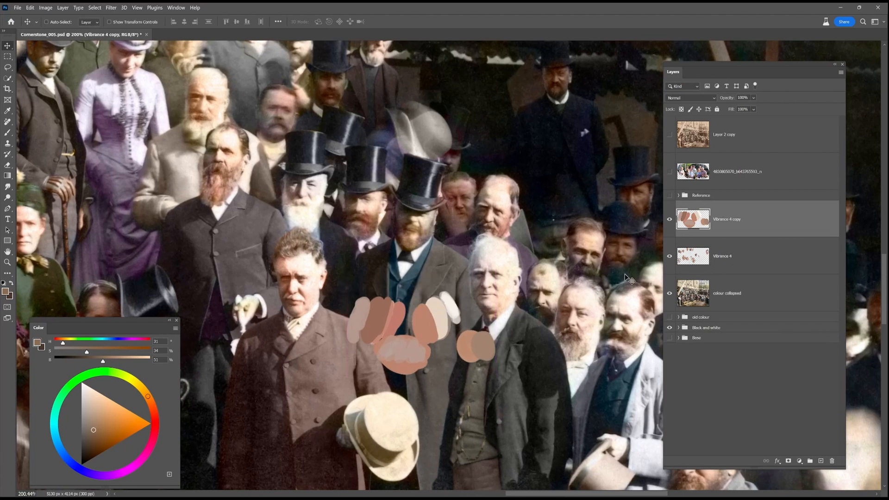
# Return to the skin layer and paint the white-haired man's face at 90% brush opacity with tones sampled from the skin swatches.
pyautogui.click(725, 257)
pyautogui.press('b')
pyautogui.keyDown('alt'); pyautogui.click(423, 324); pyautogui.keyUp('alt')
pyautogui.press('9')
pyautogui.moveTo(485, 262)
pyautogui.mouseDown()
pyautogui.moveTo(494, 286)
pyautogui.moveTo(504, 289)
pyautogui.moveTo(479, 290)
pyautogui.mouseUp()
pyautogui.keyDown('alt'); pyautogui.click(397, 315); pyautogui.keyUp('alt')
pyautogui.keyDown('alt'); pyautogui.click(379, 315); pyautogui.keyUp('alt')
pyautogui.keyDown('alt'); pyautogui.click(479, 326); pyautogui.keyUp('alt')
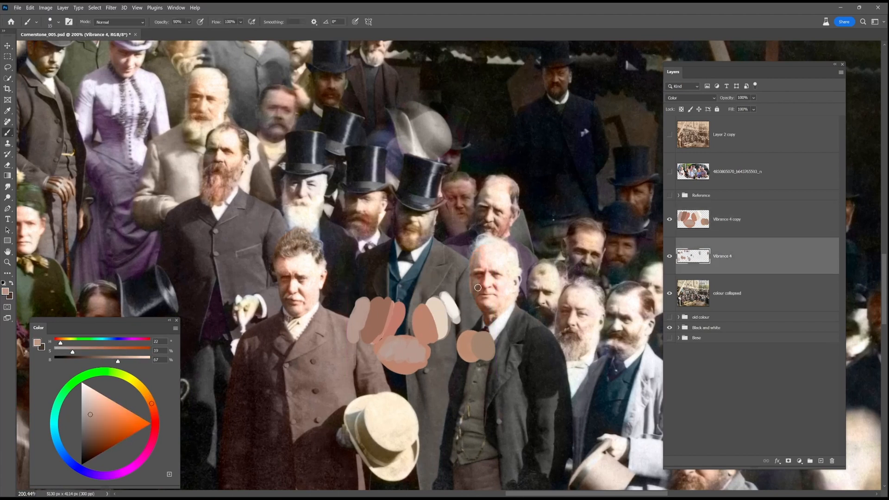
# Tint the white-haired man's forehead and hair at 32% brush opacity with pale tones sampled from his skin and shirt collar.
pyautogui.keyDown('alt'); pyautogui.click(400, 314); pyautogui.keyUp('alt')
pyautogui.keyDown('alt'); pyautogui.click(502, 257); pyautogui.keyUp('alt')
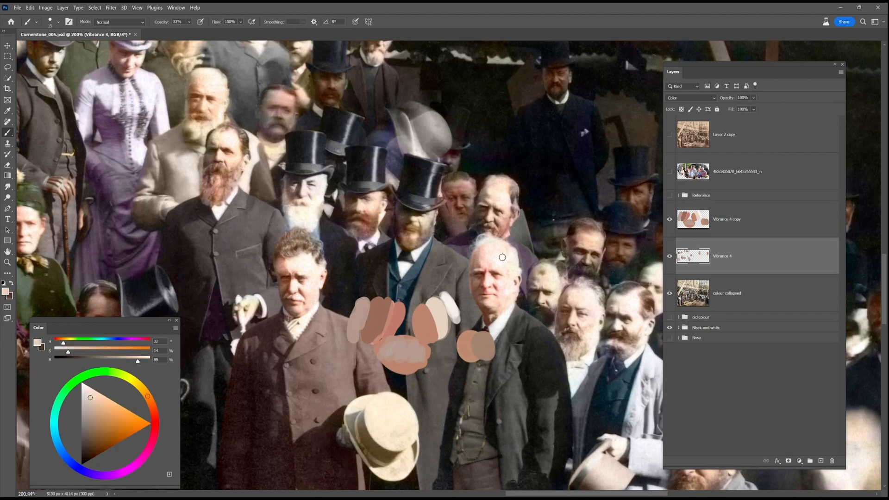
pyautogui.keyDown('alt'); pyautogui.click(502, 319); pyautogui.keyUp('alt')
pyautogui.press('[')
pyautogui.press('[')
pyautogui.press('[')
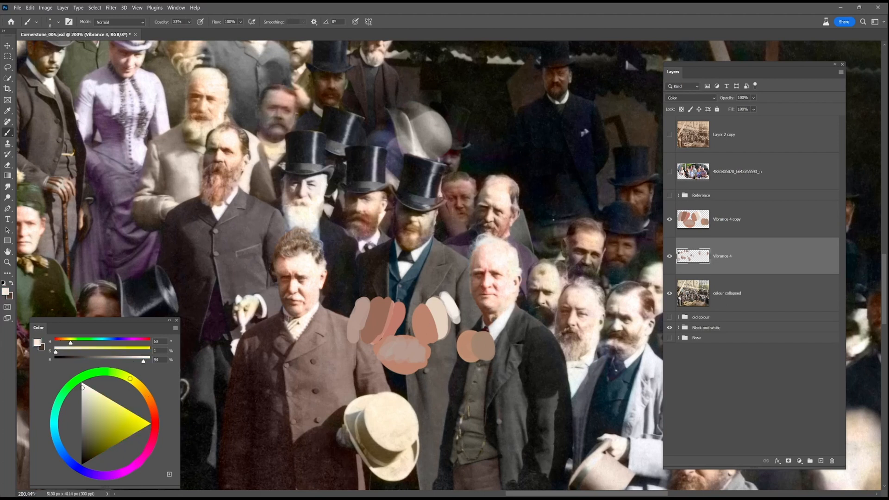
# Paint the face of the top-hatted man in the teal waistcoat with skin tones sampled from the swatches.
pyautogui.keyDown('alt'); pyautogui.click(384, 314); pyautogui.keyUp('alt')
pyautogui.moveTo(427, 216); pyautogui.dragTo(429, 223)
pyautogui.keyDown('alt'); pyautogui.click(439, 306); pyautogui.keyUp('alt')
pyautogui.keyDown('alt'); pyautogui.click(384, 311); pyautogui.keyUp('alt')
pyautogui.keyDown('alt'); pyautogui.click(381, 315); pyautogui.keyUp('alt')
# Recolor the beard of the top-hatted man in the teal waistcoat brown at 70% brush opacity, sampling tones from the bearded man beside him.
pyautogui.press('7')
pyautogui.keyDown('alt'); pyautogui.click(423, 244); pyautogui.keyUp('alt')
pyautogui.keyDown('alt'); pyautogui.click(383, 308); pyautogui.keyUp('alt')
pyautogui.keyDown('alt'); pyautogui.click(438, 307); pyautogui.keyUp('alt')
pyautogui.keyDown('alt'); pyautogui.click(427, 226); pyautogui.keyUp('alt')
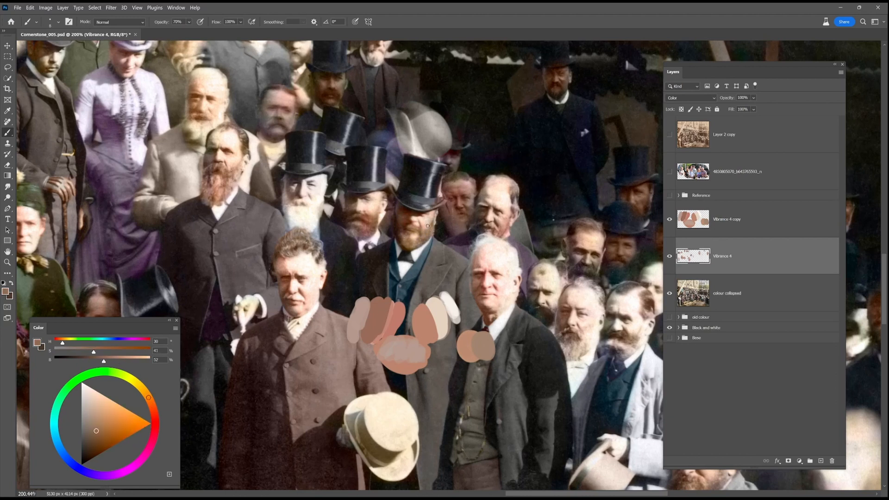
pyautogui.keyDown('alt'); pyautogui.click(361, 212); pyautogui.keyUp('alt')
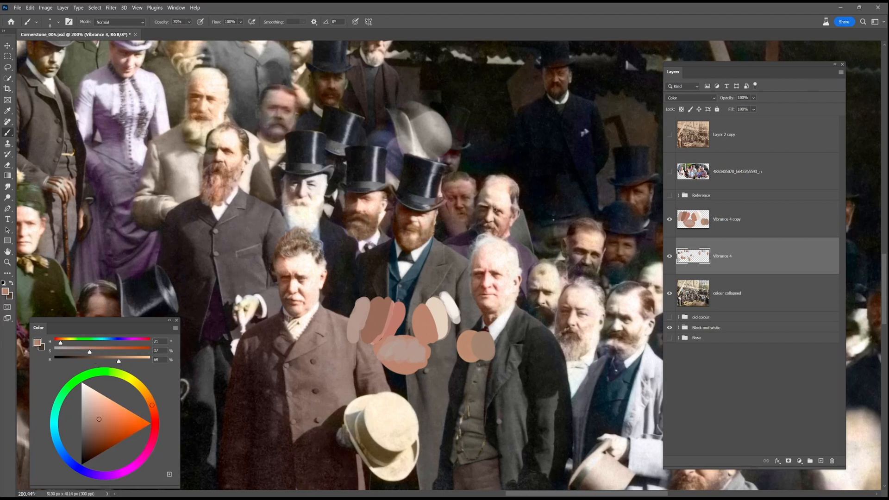
pyautogui.keyDown('alt'); pyautogui.click(401, 315); pyautogui.keyUp('alt')
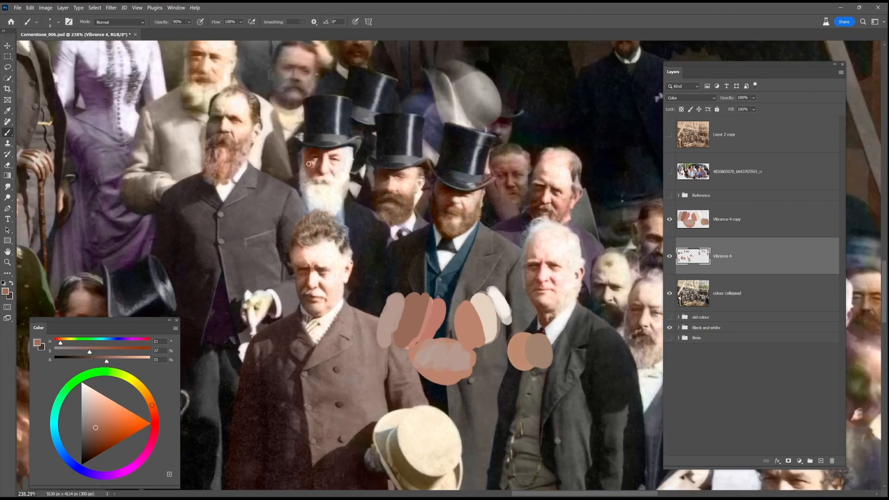
# Color the white-bearded, top-hatted man's face with swatch skin tones and blend it into his neutral beard at 20% brush opacity.
pyautogui.keyDown('alt'); pyautogui.click(310, 165); pyautogui.keyUp('alt')
pyautogui.keyDown('alt'); pyautogui.click(432, 317); pyautogui.keyUp('alt')
pyautogui.keyDown('alt'); pyautogui.click(324, 179); pyautogui.keyUp('alt')
pyautogui.keyDown('alt'); pyautogui.click(310, 175); pyautogui.keyUp('alt')
pyautogui.press('2')
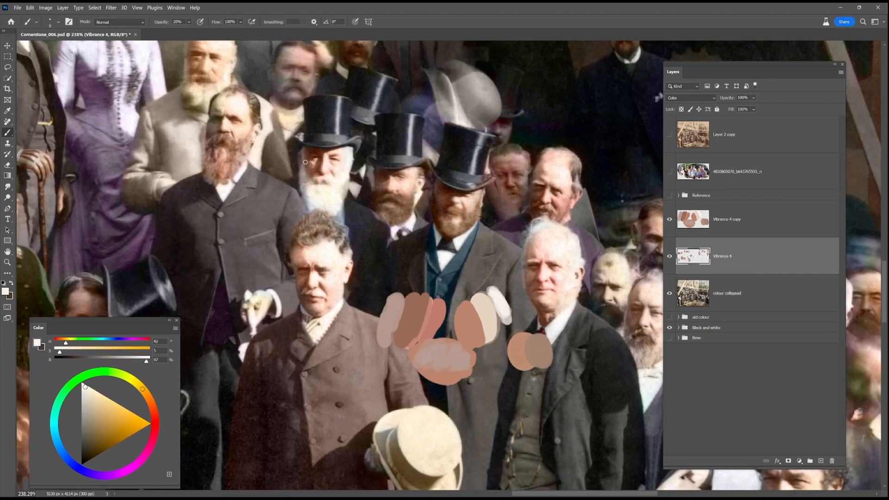
pyautogui.keyDown('alt'); pyautogui.click(332, 185); pyautogui.keyUp('alt')
pyautogui.keyDown('alt'); pyautogui.click(326, 183); pyautogui.keyUp('alt')
pyautogui.keyDown('alt'); pyautogui.click(310, 169); pyautogui.keyUp('alt')
# Blend skin tones over the hatless man's face behind the top-hatted men at 20% brush opacity, resampling from his face.
pyautogui.moveTo(470, 325); pyautogui.dragTo(407, 342)
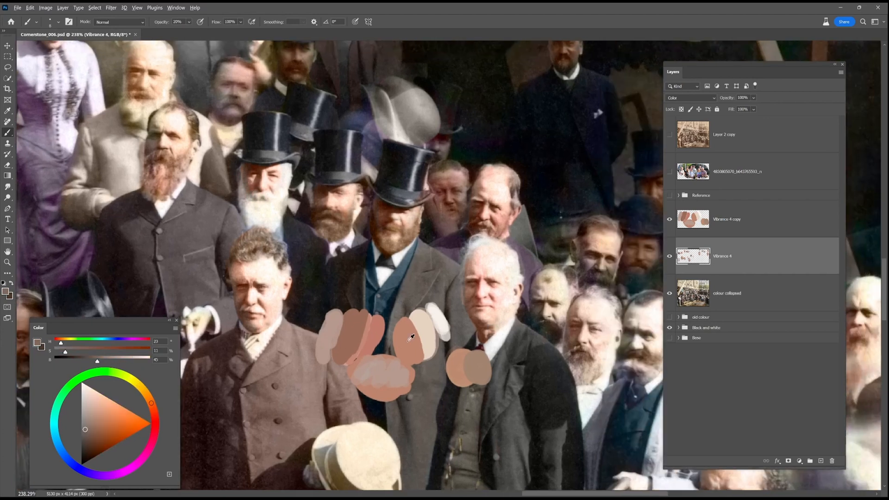
pyautogui.press('2')
pyautogui.keyDown('alt'); pyautogui.click(460, 179); pyautogui.keyUp('alt')
pyautogui.keyDown('alt'); pyautogui.click(461, 177); pyautogui.keyUp('alt')
pyautogui.keyDown('alt'); pyautogui.click(462, 177); pyautogui.keyUp('alt')
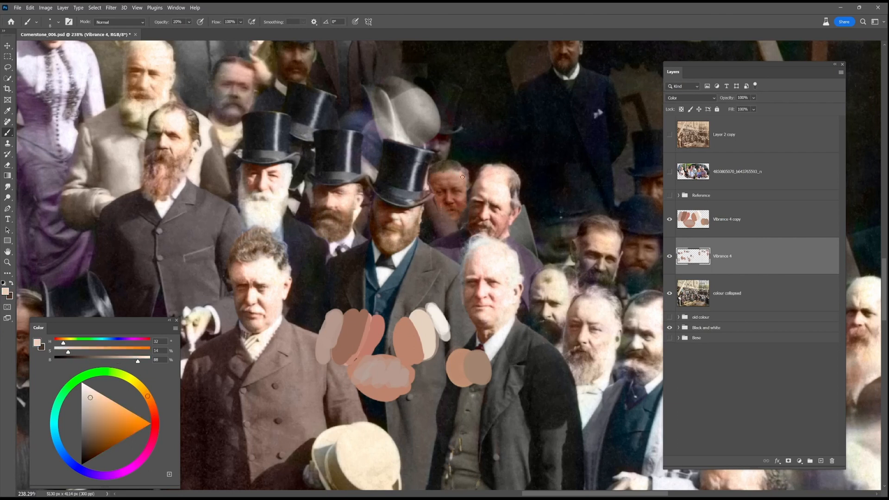
pyautogui.keyDown('alt'); pyautogui.click(449, 199); pyautogui.keyUp('alt')
pyautogui.keyDown('alt'); pyautogui.click(436, 203); pyautogui.keyUp('alt')
pyautogui.keyDown('alt'); pyautogui.click(462, 210); pyautogui.keyUp('alt')
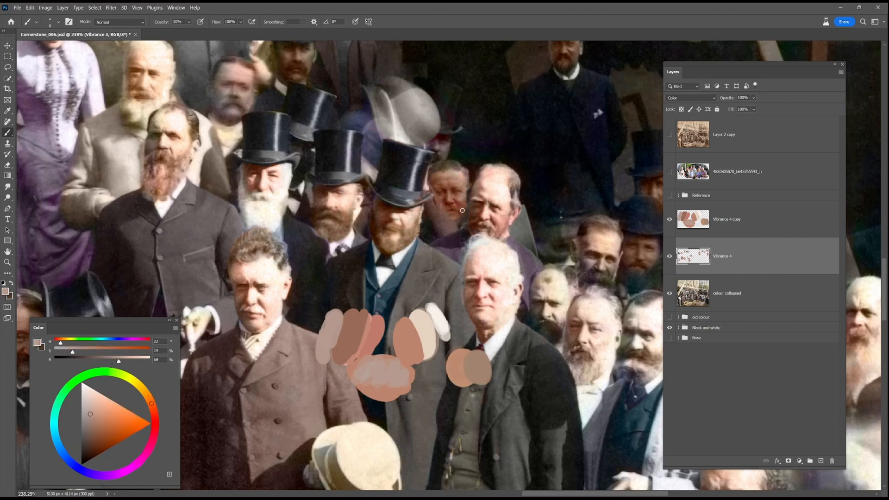
# Tint the shadowed face of the man under the hat behind the front top-hatted men with a swatch skin tone.
pyautogui.keyDown('alt'); pyautogui.click(407, 339); pyautogui.keyUp('alt')
pyautogui.click(439, 144)
pyautogui.keyDown('alt'); pyautogui.click(337, 325); pyautogui.keyUp('alt')
pyautogui.keyDown('alt'); pyautogui.click(407, 340); pyautogui.keyUp('alt')
# Color the face of the balding bearded man behind the white-haired man's shoulder, lowering the brush opacity from 60% to 20%.
pyautogui.moveTo(533, 313); pyautogui.dragTo(422, 300)
pyautogui.press('6')
pyautogui.press('2')
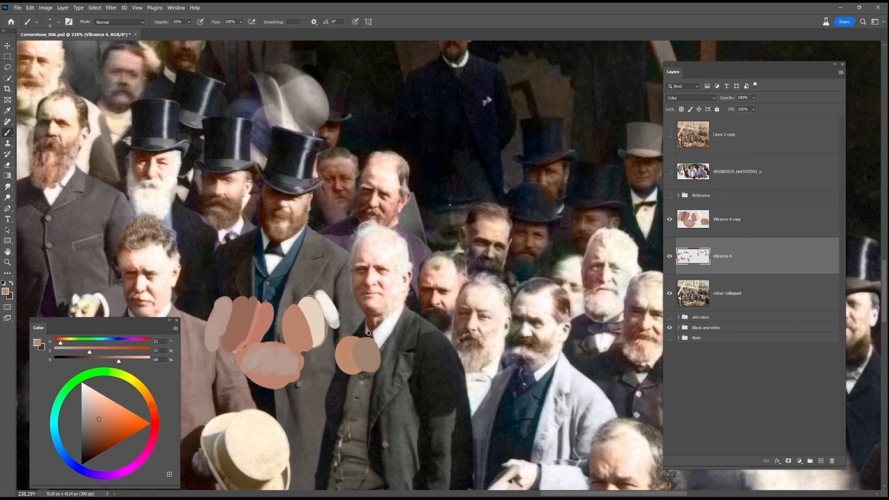
# Color the face and beard of the short-haired man behind the balding bearded man with tones sampled from him and the swatches.
pyautogui.keyDown('alt'); pyautogui.click(481, 225); pyautogui.keyUp('alt')
pyautogui.keyDown('alt'); pyautogui.click(499, 262); pyautogui.keyUp('alt')
pyautogui.press('7')
pyautogui.press('4')
pyautogui.keyDown('alt'); pyautogui.click(500, 278); pyautogui.keyUp('alt')
pyautogui.keyDown('alt'); pyautogui.click(265, 323); pyautogui.keyUp('alt')
pyautogui.keyDown('alt'); pyautogui.click(265, 323); pyautogui.keyUp('alt')
# Tint the faces of the bearded men in dark hats in the back row with tones sampled from them and the swatches.
pyautogui.keyDown('alt'); pyautogui.click(520, 257); pyautogui.keyUp('alt')
pyautogui.keyDown('alt'); pyautogui.click(344, 340); pyautogui.keyUp('alt')
pyautogui.keyDown('alt'); pyautogui.click(551, 161); pyautogui.keyUp('alt')
pyautogui.keyDown('alt'); pyautogui.click(218, 323); pyautogui.keyUp('alt')
pyautogui.keyDown('alt'); pyautogui.click(542, 196); pyautogui.keyUp('alt')
pyautogui.keyDown('alt'); pyautogui.click(265, 323); pyautogui.keyUp('alt')
pyautogui.keyDown('alt'); pyautogui.click(240, 322); pyautogui.keyUp('alt')
# Move the skin swatches over to the man in the light grey coat and return to the skin layer with the Brush.
pyautogui.scroll(-1, 529, 292)
pyautogui.press('v')
pyautogui.moveTo(367, 315); pyautogui.dragTo(551, 377)
pyautogui.scroll(2, 555, 368)
pyautogui.moveTo(557, 366); pyautogui.dragTo(435, 319)
pyautogui.click(741, 256)
pyautogui.press('b')
# Paint the grey-bearded man's face beside the man in the light grey coat with skin tones sampled from the swatches.
pyautogui.keyDown('alt'); pyautogui.click(381, 348); pyautogui.keyUp('alt')
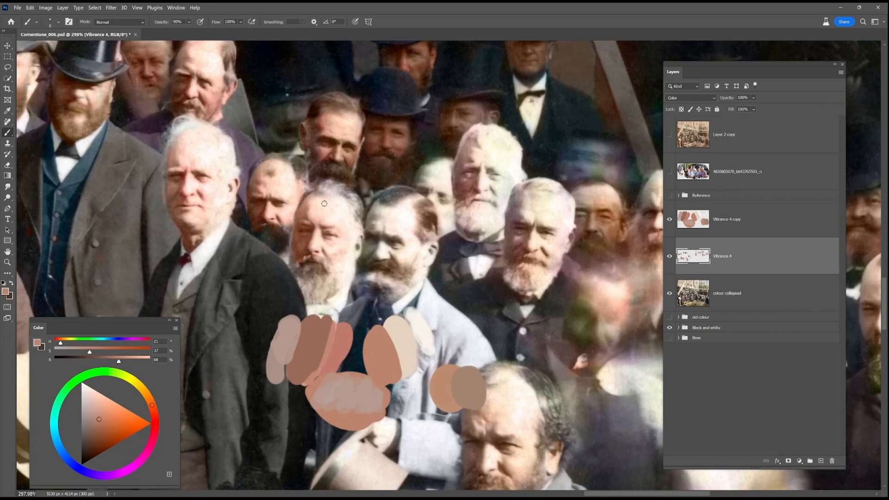
pyautogui.keyDown('alt'); pyautogui.click(402, 342); pyautogui.keyUp('alt')
pyautogui.keyDown('alt'); pyautogui.click(314, 350); pyautogui.keyUp('alt')
pyautogui.keyDown('alt'); pyautogui.click(343, 345); pyautogui.keyUp('alt')
pyautogui.moveTo(296, 252); pyautogui.dragTo(297, 263)
pyautogui.keyDown('alt'); pyautogui.click(278, 359); pyautogui.keyUp('alt')
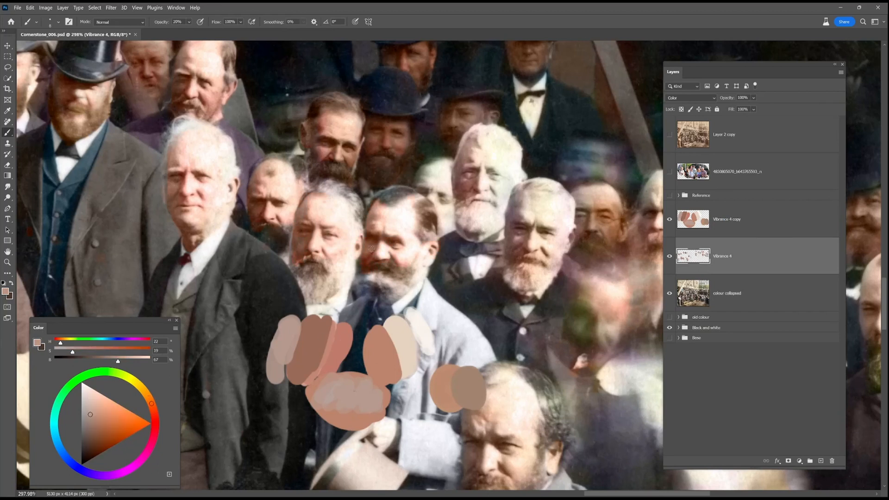
# Blend the balding bearded man's face at 20% brush opacity with skin and hair tones sampled from him and the men around him.
pyautogui.keyDown('alt'); pyautogui.click(434, 254); pyautogui.keyUp('alt')
pyautogui.keyDown('alt'); pyautogui.click(289, 260); pyautogui.keyUp('alt')
pyautogui.keyDown('alt'); pyautogui.click(261, 232); pyautogui.keyUp('alt')
pyautogui.keyDown('alt'); pyautogui.click(274, 250); pyautogui.keyUp('alt')
pyautogui.keyDown('alt'); pyautogui.click(295, 171); pyautogui.keyUp('alt')
pyautogui.keyDown('alt'); pyautogui.click(279, 234); pyautogui.keyUp('alt')
pyautogui.keyDown('alt'); pyautogui.click(249, 147); pyautogui.keyUp('alt')
pyautogui.keyDown('alt'); pyautogui.click(279, 181); pyautogui.keyUp('alt')
# Recolor the balding man's beard brown at 30% brush opacity with tones sampled from his face and beard.
pyautogui.press('3')
pyautogui.keyDown('alt'); pyautogui.click(265, 201); pyautogui.keyUp('alt')
pyautogui.keyDown('alt'); pyautogui.click(272, 216); pyautogui.keyUp('alt')
pyautogui.keyDown('alt'); pyautogui.click(279, 229); pyautogui.keyUp('alt')
pyautogui.keyDown('alt'); pyautogui.click(290, 228); pyautogui.keyUp('alt')
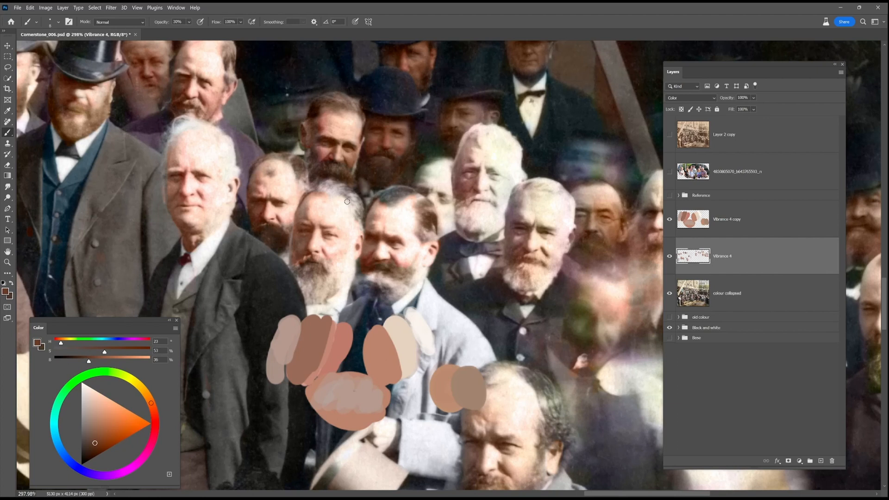
# Neutralize the grey-bearded man's hair and beard with grey tones sampled from his beard, setting the brush opacity to 40%.
pyautogui.keyDown('alt'); pyautogui.click(301, 265); pyautogui.keyUp('alt')
pyautogui.keyDown('alt'); pyautogui.click(346, 279); pyautogui.keyUp('alt')
pyautogui.press('4')
# Recolor the hair and beard of the man in the light grey coat brown at 60% brush opacity, blending at 20%.
pyautogui.keyDown('alt'); pyautogui.click(430, 228); pyautogui.keyUp('alt')
pyautogui.press('6')
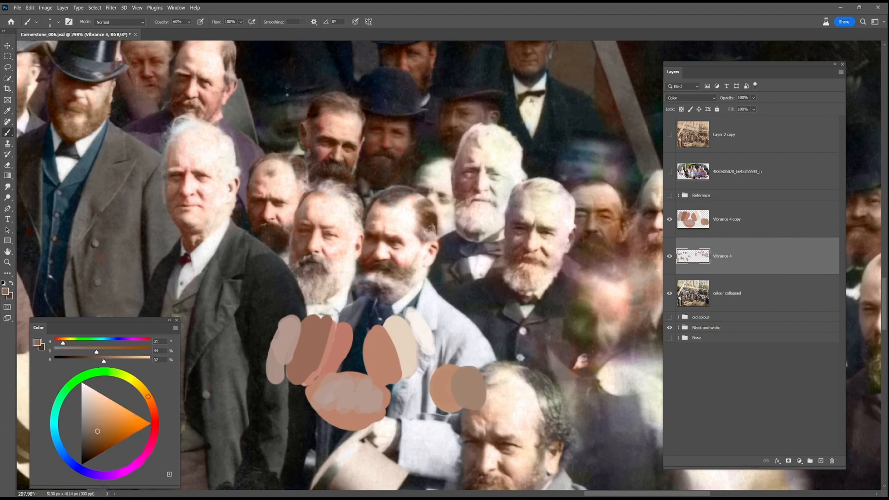
pyautogui.keyDown('alt'); pyautogui.click(406, 275); pyautogui.keyUp('alt')
pyautogui.press('2')
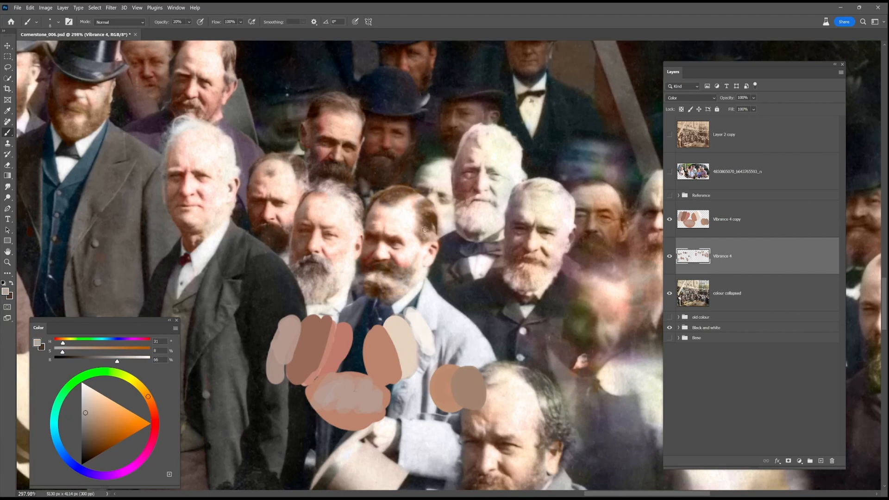
# Color the grey-haired man in the dark suit at 90% brush opacity, sampling tones from the swatches, his forehead and his beard.
pyautogui.keyDown('alt'); pyautogui.click(483, 377); pyautogui.keyUp('alt')
pyautogui.press('9')
pyautogui.keyDown('alt'); pyautogui.click(517, 214); pyautogui.keyUp('alt')
pyautogui.keyDown('alt'); pyautogui.click(528, 260); pyautogui.keyUp('alt')
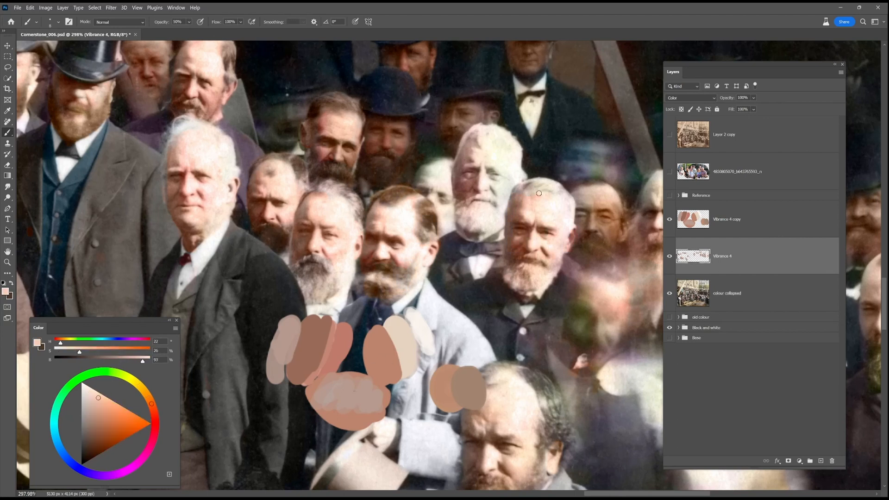
pyautogui.scroll(1, 572, 285)
pyautogui.keyDown('alt'); pyautogui.click(562, 277); pyautogui.keyUp('alt')
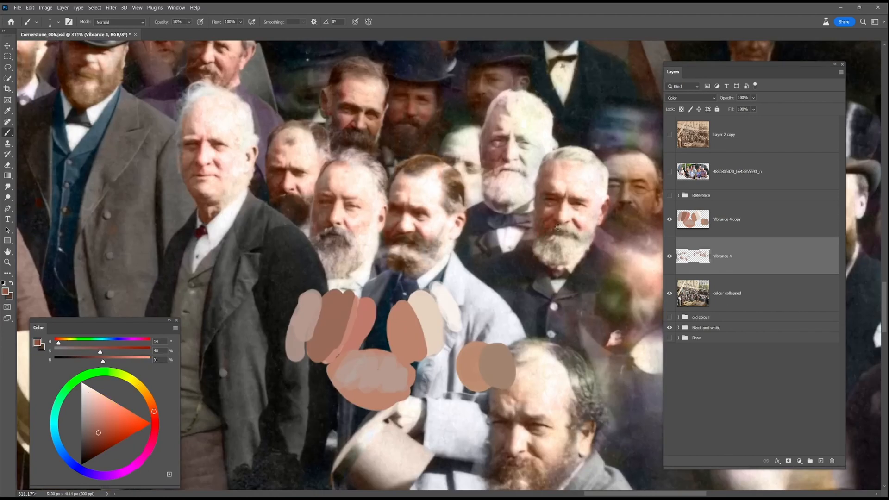
# Paint the face of the white-bearded man in the bow tie with sampled skin tones at 90% brush opacity, adjusting the brush size.
pyautogui.moveTo(556, 332); pyautogui.dragTo(527, 364)
pyautogui.keyDown('alt'); pyautogui.click(533, 250); pyautogui.keyUp('alt')
pyautogui.press('9')
pyautogui.press(']')
pyautogui.press(']')
pyautogui.press(']')
pyautogui.press(']')
pyautogui.press(']')
pyautogui.moveTo(495, 188); pyautogui.dragTo(474, 157)
pyautogui.keyDown('alt'); pyautogui.click(403, 345); pyautogui.keyUp('alt')
pyautogui.keyDown('alt'); pyautogui.click(470, 179); pyautogui.keyUp('alt')
pyautogui.press('[')
pyautogui.press('[')
pyautogui.press('[')
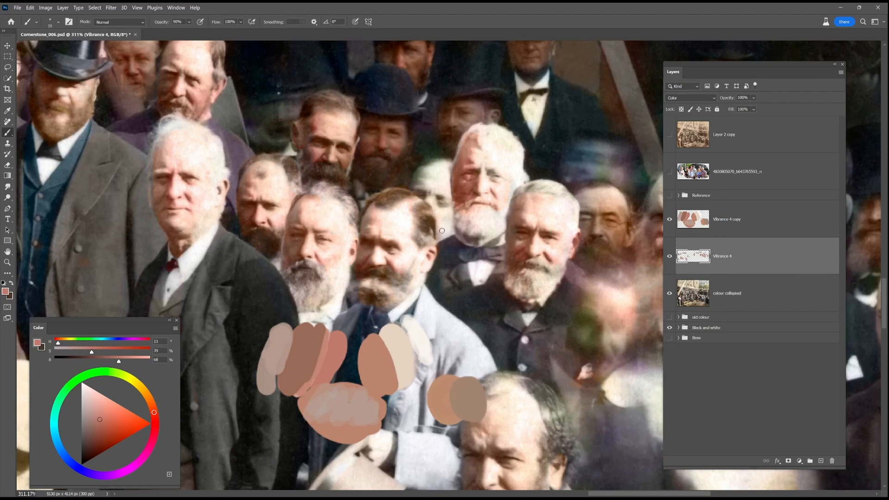
# Blend the white-bearded man's face at 20% brush opacity with tones resampled from his skin.
pyautogui.keyDown('alt'); pyautogui.click(444, 226); pyautogui.keyUp('alt')
pyautogui.press('2')
pyautogui.keyDown('alt'); pyautogui.click(460, 199); pyautogui.keyUp('alt')
pyautogui.keyDown('alt'); pyautogui.click(464, 196); pyautogui.keyUp('alt')
pyautogui.keyDown('alt'); pyautogui.click(467, 205); pyautogui.keyUp('alt')
pyautogui.keyDown('alt'); pyautogui.click(473, 210); pyautogui.keyUp('alt')
pyautogui.moveTo(473, 135)
pyautogui.mouseDown()
pyautogui.moveTo(472, 210)
pyautogui.moveTo(483, 128)
pyautogui.moveTo(466, 154)
pyautogui.moveTo(417, 186)
pyautogui.mouseUp()
pyautogui.keyDown('alt'); pyautogui.click(467, 175); pyautogui.keyUp('alt')
pyautogui.keyDown('alt'); pyautogui.click(465, 164); pyautogui.keyUp('alt')
# Move the skin swatches beside the seated man in the grey coat and return to the skin layer with the Brush.
pyautogui.moveTo(515, 369); pyautogui.dragTo(417, 340)
pyautogui.press('v')
pyautogui.moveTo(326, 352); pyautogui.dragTo(517, 389)
pyautogui.moveTo(523, 387); pyautogui.dragTo(467, 355)
pyautogui.click(689, 257)
pyautogui.press('b')
# Color the face of the balding man in the grey coat in front at 30% brush opacity with swatch tones and a smaller brush.
pyautogui.press('3')
pyautogui.keyDown('alt'); pyautogui.click(452, 326); pyautogui.keyUp('alt')
pyautogui.moveTo(391, 365); pyautogui.dragTo(343, 365)
pyautogui.keyDown('alt'); pyautogui.click(436, 363); pyautogui.keyUp('alt')
pyautogui.press('[')
pyautogui.press('[')
pyautogui.press('[')
pyautogui.keyDown('alt'); pyautogui.click(413, 328); pyautogui.keyUp('alt')
pyautogui.keyDown('alt'); pyautogui.click(339, 388); pyautogui.keyUp('alt')
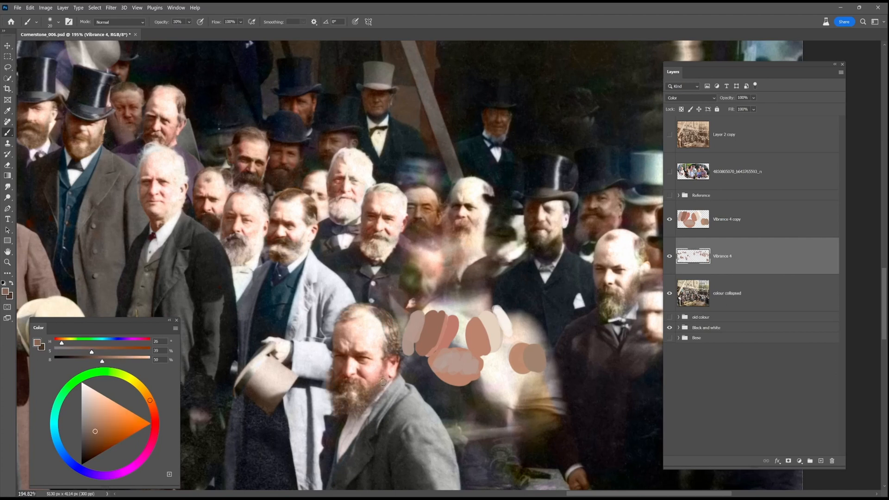
# Color the blurred face beside the white-haired bearded man with swatch skin tones at 20% brush opacity.
pyautogui.scroll(-4, 213, 354)
pyautogui.scroll(5, 410, 315)
pyautogui.moveTo(270, 275); pyautogui.dragTo(272, 301)
pyautogui.keyDown('alt'); pyautogui.click(272, 357); pyautogui.keyUp('alt')
pyautogui.keyDown('alt'); pyautogui.click(365, 360); pyautogui.keyUp('alt')
# Tint the face of the shadowed moustached man behind with a rosy swatch and tones resampled from his skin.
pyautogui.keyDown('alt'); pyautogui.click(286, 231); pyautogui.keyUp('alt')
pyautogui.keyDown('alt'); pyautogui.click(287, 357); pyautogui.keyUp('alt')
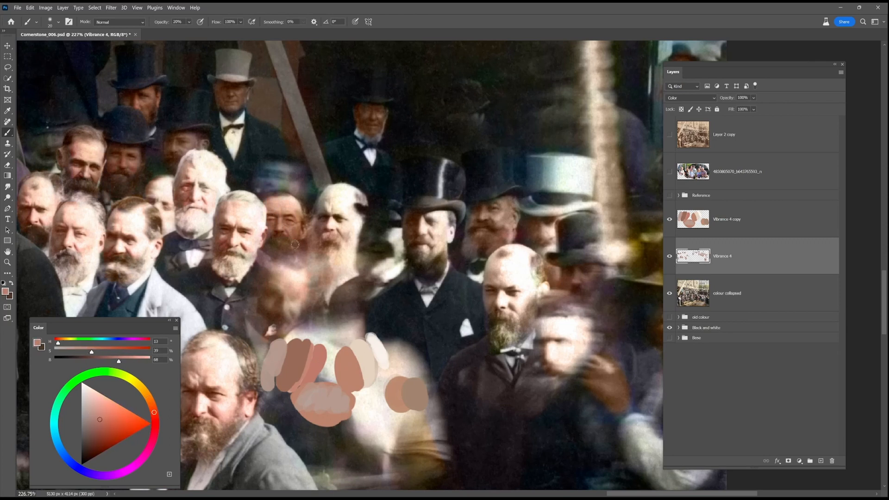
pyautogui.keyDown('alt'); pyautogui.click(274, 232); pyautogui.keyUp('alt')
pyautogui.moveTo(275, 241); pyautogui.dragTo(284, 245)
# Color the head and long beard of the balding white-bearded man with skin and cream tones from the swatches.
pyautogui.keyDown('alt'); pyautogui.click(347, 370); pyautogui.keyUp('alt')
pyautogui.moveTo(340, 227); pyautogui.dragTo(360, 195)
pyautogui.keyDown('alt'); pyautogui.click(315, 367); pyautogui.keyUp('alt')
pyautogui.keyDown('alt'); pyautogui.click(365, 360); pyautogui.keyUp('alt')
pyautogui.moveTo(342, 248)
pyautogui.mouseDown()
pyautogui.moveTo(313, 236)
pyautogui.moveTo(341, 268)
pyautogui.mouseUp()
pyautogui.keyDown('alt'); pyautogui.click(315, 367); pyautogui.keyUp('alt')
pyautogui.moveTo(377, 233)
pyautogui.mouseDown()
pyautogui.moveTo(380, 253)
pyautogui.moveTo(388, 240)
pyautogui.moveTo(379, 232)
pyautogui.mouseUp()
# Color the face and dark beard of the central top-hatted man with swatch tones and colors sampled from his beard.
pyautogui.keyDown('alt'); pyautogui.click(347, 371); pyautogui.keyUp('alt')
pyautogui.keyDown('alt'); pyautogui.click(276, 359); pyautogui.keyUp('alt')
pyautogui.keyDown('alt'); pyautogui.click(364, 360); pyautogui.keyUp('alt')
pyautogui.moveTo(377, 277); pyautogui.dragTo(394, 266)
pyautogui.keyDown('alt'); pyautogui.click(350, 363); pyautogui.keyUp('alt')
pyautogui.keyDown('alt'); pyautogui.click(293, 361); pyautogui.keyUp('alt')
pyautogui.moveTo(428, 220)
pyautogui.mouseDown()
pyautogui.moveTo(421, 253)
pyautogui.moveTo(437, 280)
pyautogui.mouseUp()
pyautogui.keyDown('alt'); pyautogui.click(420, 259); pyautogui.keyUp('alt')
pyautogui.keyDown('alt'); pyautogui.click(430, 255); pyautogui.keyUp('alt')
# Color the face of the bearded man in the top hat standing behind with brown and rosy swatch tones.
pyautogui.keyDown('alt'); pyautogui.click(347, 368); pyautogui.keyUp('alt')
pyautogui.moveTo(475, 216)
pyautogui.mouseDown()
pyautogui.moveTo(504, 231)
pyautogui.moveTo(491, 231)
pyautogui.mouseUp()
pyautogui.keyDown('alt'); pyautogui.click(318, 361); pyautogui.keyUp('alt')
pyautogui.keyDown('alt'); pyautogui.click(278, 359); pyautogui.keyUp('alt')
pyautogui.keyDown('alt'); pyautogui.click(328, 355); pyautogui.keyUp('alt')
pyautogui.press('5')
pyautogui.keyDown('alt'); pyautogui.click(349, 367); pyautogui.keyUp('alt')
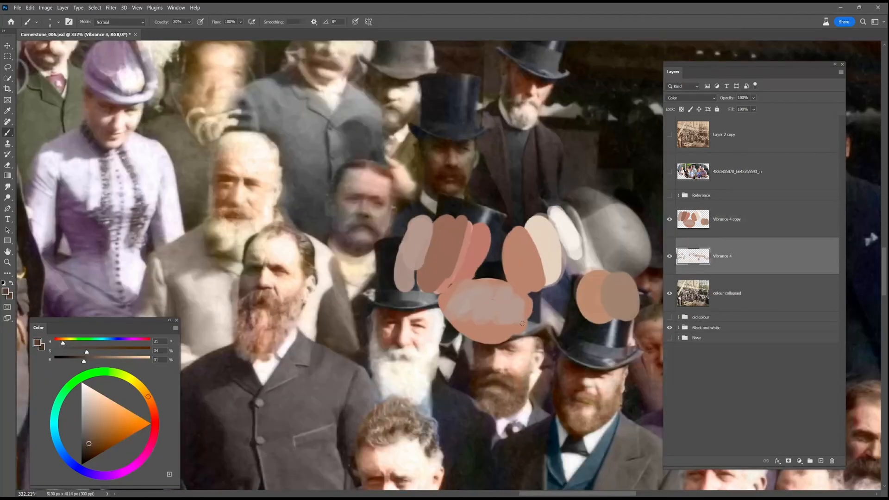
# Color the face and long brown beard of the man in the dark buttoned coat, blending at 20% brush opacity.
pyautogui.keyDown('alt'); pyautogui.click(519, 259); pyautogui.keyUp('alt')
pyautogui.keyDown('alt'); pyautogui.click(310, 284); pyautogui.keyUp('alt')
pyautogui.keyDown('alt'); pyautogui.click(260, 289); pyautogui.keyUp('alt')
pyautogui.press('2')
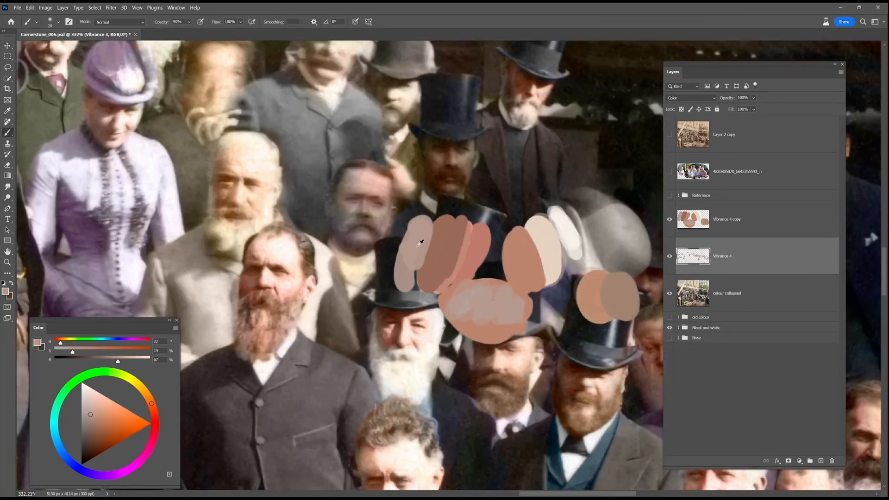
pyautogui.keyDown('alt'); pyautogui.click(594, 289); pyautogui.keyUp('alt')
pyautogui.press('2')
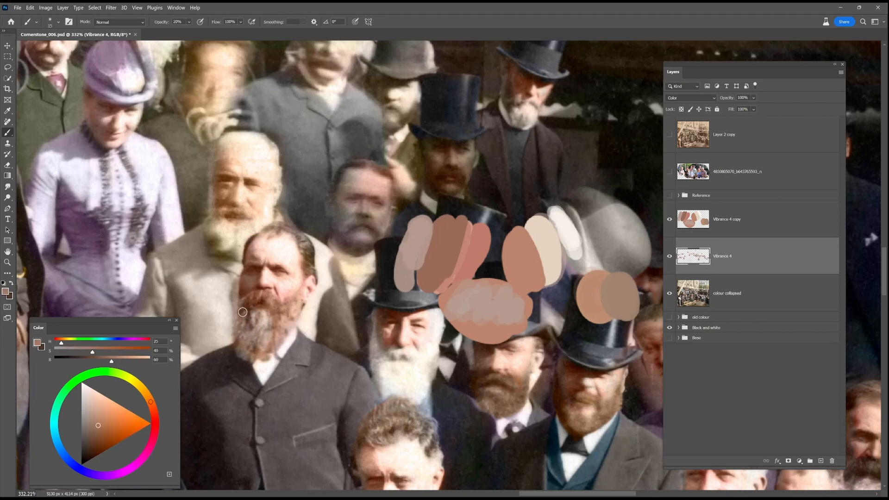
pyautogui.keyDown('alt'); pyautogui.click(272, 338); pyautogui.keyUp('alt')
# Color the face of the white-bearded man in the light coat with swatch skin tones at 40% brush opacity.
pyautogui.keyDown('alt'); pyautogui.click(452, 326); pyautogui.keyUp('alt')
pyautogui.press('4')
pyautogui.keyDown('alt'); pyautogui.click(438, 259); pyautogui.keyUp('alt')
pyautogui.moveTo(225, 162); pyautogui.dragTo(222, 182)
pyautogui.keyDown('alt'); pyautogui.click(480, 246); pyautogui.keyUp('alt')
pyautogui.keyDown('alt'); pyautogui.click(419, 243); pyautogui.keyUp('alt')
pyautogui.keyDown('alt'); pyautogui.click(516, 262); pyautogui.keyUp('alt')
# Color the dark-haired moustached man's face with swatch skin tones, blending it at 30% brush opacity.
pyautogui.moveTo(362, 174)
pyautogui.mouseDown()
pyautogui.moveTo(340, 227)
pyautogui.moveTo(378, 235)
pyautogui.mouseUp()
pyautogui.keyDown('alt'); pyautogui.click(542, 241); pyautogui.keyUp('alt')
pyautogui.press('9')
pyautogui.keyDown('alt'); pyautogui.click(476, 245); pyautogui.keyUp('alt')
pyautogui.keyDown('alt'); pyautogui.click(422, 240); pyautogui.keyUp('alt')
pyautogui.press('3')
pyautogui.moveTo(333, 201); pyautogui.dragTo(338, 244)
pyautogui.keyDown('alt'); pyautogui.click(437, 250); pyautogui.keyUp('alt')
pyautogui.keyDown('alt'); pyautogui.click(422, 222); pyautogui.keyUp('alt')
pyautogui.keyDown('alt'); pyautogui.click(326, 190); pyautogui.keyUp('alt')
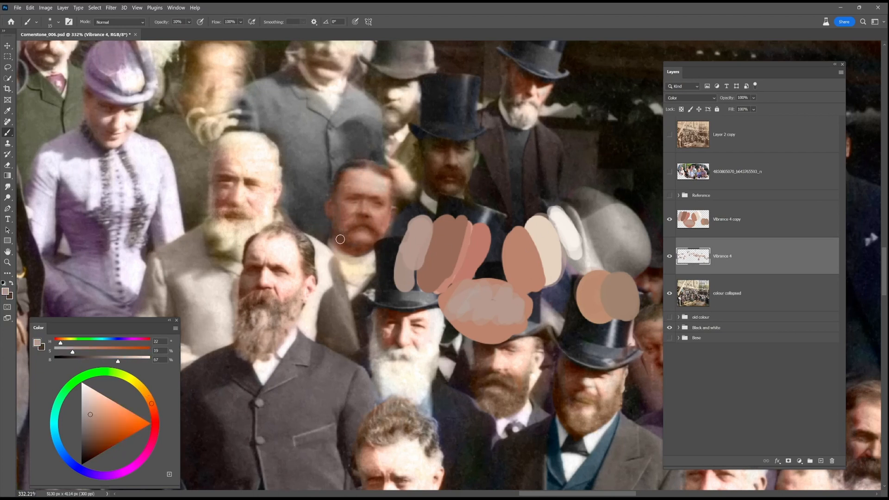
# Color the face of the man in the black top hat with swatch skin tones at 80% brush opacity.
pyautogui.scroll(-1, 462, 281)
pyautogui.keyDown('alt'); pyautogui.click(514, 260); pyautogui.keyUp('alt')
pyautogui.press('8')
pyautogui.moveTo(469, 161); pyautogui.dragTo(426, 160)
pyautogui.keyDown('alt'); pyautogui.click(449, 243); pyautogui.keyUp('alt')
pyautogui.keyDown('alt'); pyautogui.click(478, 245); pyautogui.keyUp('alt')
pyautogui.keyDown('alt'); pyautogui.click(444, 177); pyautogui.keyUp('alt')
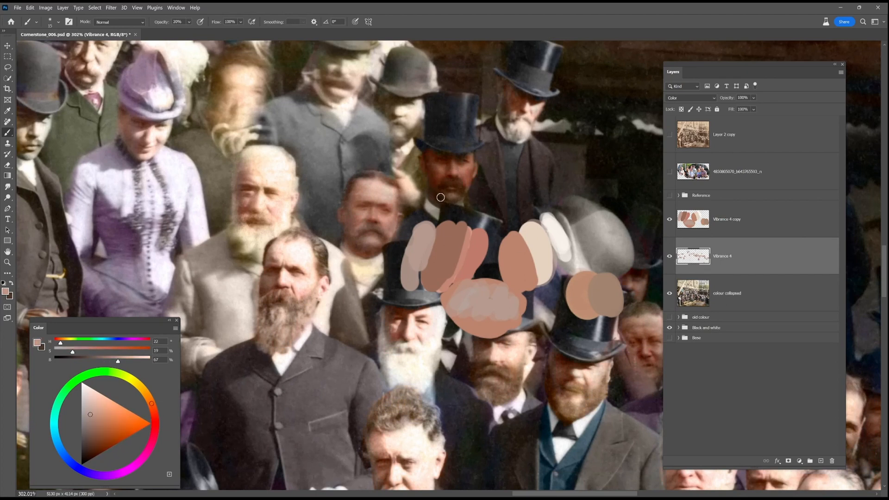
# Color the face of the child in the straw hat at 90% brush opacity with rosy and resampled skin tones.
pyautogui.keyDown('alt'); pyautogui.click(442, 235); pyautogui.keyUp('alt')
pyautogui.press('9')
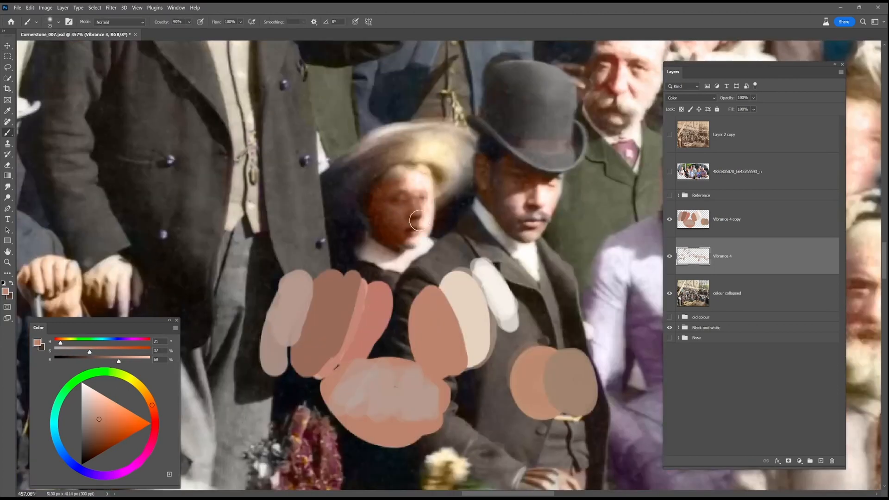
pyautogui.keyDown('alt'); pyautogui.click(416, 221); pyautogui.keyUp('alt')
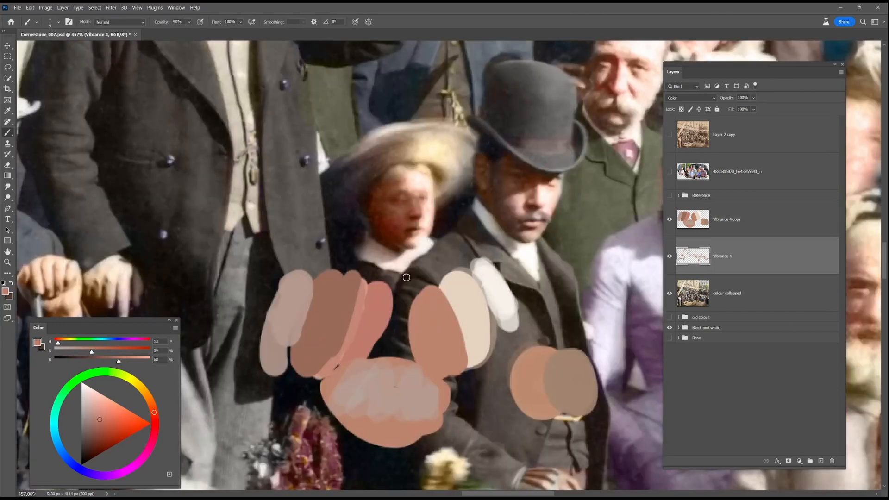
pyautogui.keyDown('alt'); pyautogui.click(379, 237); pyautogui.keyUp('alt')
pyautogui.keyDown('alt'); pyautogui.click(399, 254); pyautogui.keyUp('alt')
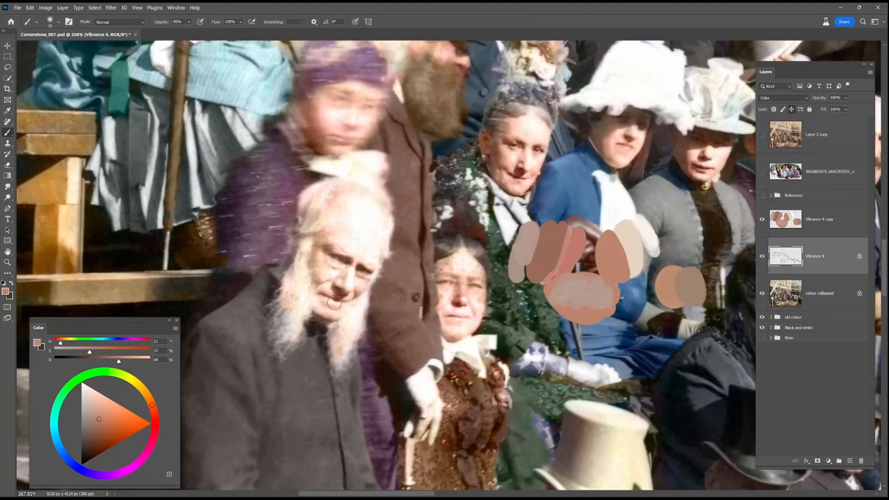
# Color the face of the elderly man with the long white beard at 20% brush opacity with pale and rosy swatch tones.
pyautogui.press('2')
pyautogui.keyDown('alt'); pyautogui.click(525, 243); pyautogui.keyUp('alt')
pyautogui.keyDown('alt'); pyautogui.click(574, 242); pyautogui.keyUp('alt')
pyautogui.moveTo(311, 320); pyautogui.dragTo(329, 326)
pyautogui.keyDown('alt'); pyautogui.click(525, 243); pyautogui.keyUp('alt')
pyautogui.keyDown('alt'); pyautogui.click(667, 201); pyautogui.keyUp('alt')
pyautogui.moveTo(309, 284); pyautogui.dragTo(326, 314)
# Refine the elderly man's face with a smaller brush and rosy tone, and neutralize his beard with its own sampled color.
pyautogui.keyDown('alt'); pyautogui.click(525, 243); pyautogui.keyUp('alt')
pyautogui.press('[')
pyautogui.press('[')
pyautogui.press('[')
pyautogui.keyDown('alt'); pyautogui.click(574, 242); pyautogui.keyUp('alt')
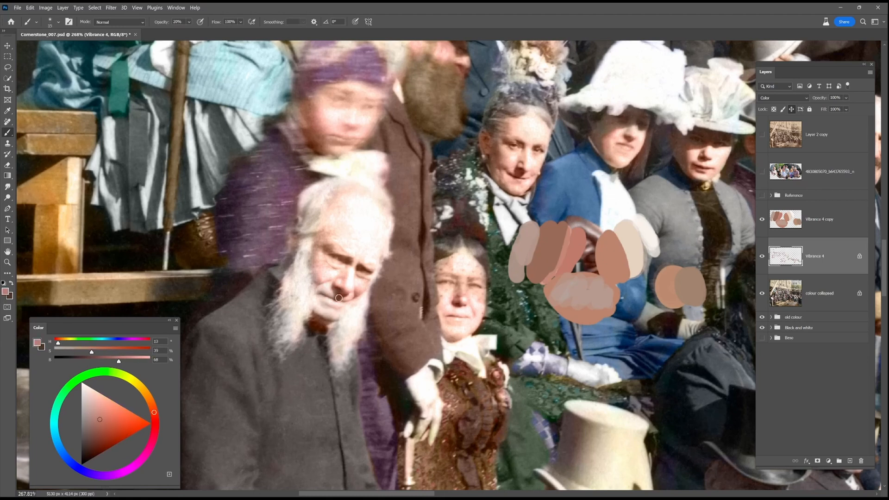
pyautogui.keyDown('alt'); pyautogui.click(322, 267); pyautogui.keyUp('alt')
pyautogui.scroll(-2, 449, 265)
pyautogui.keyDown('alt'); pyautogui.click(360, 331); pyautogui.keyUp('alt')
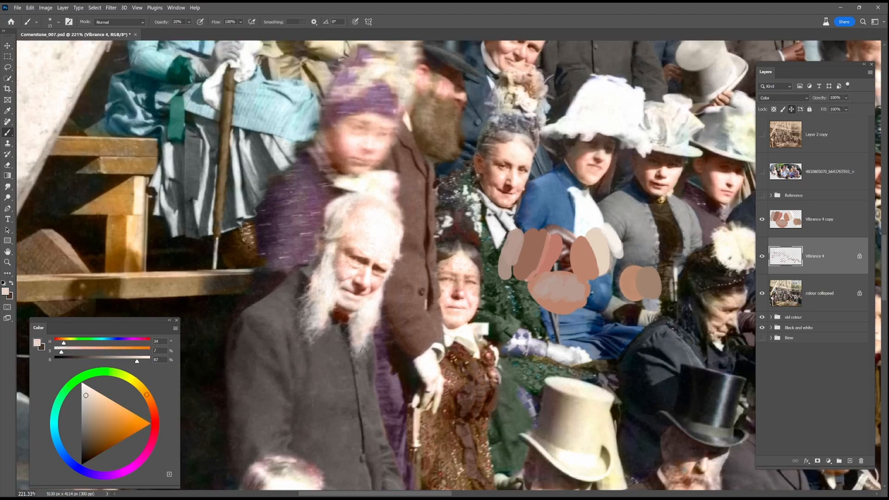
# Move the skin swatches beside the bearded man in the maroon coat and return to the Vibrance 4 layer with the Brush.
pyautogui.moveTo(559, 200); pyautogui.dragTo(459, 396)
pyautogui.moveTo(393, 417); pyautogui.dragTo(596, 91)
pyautogui.press('v')
pyautogui.moveTo(664, 139); pyautogui.dragTo(505, 415)
pyautogui.moveTo(431, 407)
pyautogui.mouseDown()
pyautogui.moveTo(513, 297)
pyautogui.moveTo(465, 299)
pyautogui.mouseUp()
pyautogui.click(814, 256)
pyautogui.press('b')
# Color the face of the man in the maroon coat with swatch skin tones, using a larger brush.
pyautogui.keyDown('alt'); pyautogui.click(600, 296); pyautogui.keyUp('alt')
pyautogui.press('2')
pyautogui.press(']')
pyautogui.press(']')
pyautogui.press(']')
pyautogui.press(']')
pyautogui.keyDown('alt'); pyautogui.click(546, 294); pyautogui.keyUp('alt')
pyautogui.keyDown('alt'); pyautogui.click(529, 292); pyautogui.keyUp('alt')
# Tone the maroon-coated man's hair and beard grey with a smaller brush and a color sampled from his hair.
pyautogui.press('[')
pyautogui.press('[')
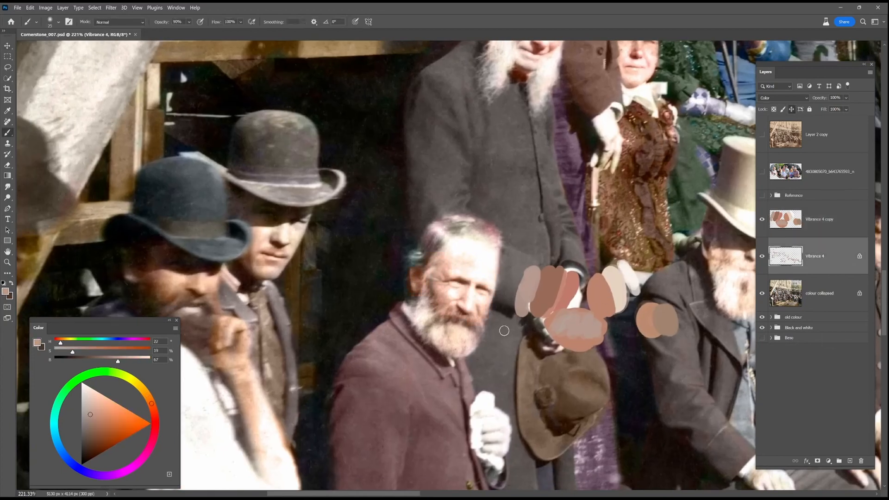
pyautogui.keyDown('alt'); pyautogui.click(600, 295); pyautogui.keyUp('alt')
pyautogui.keyDown('alt'); pyautogui.click(481, 246); pyautogui.keyUp('alt')
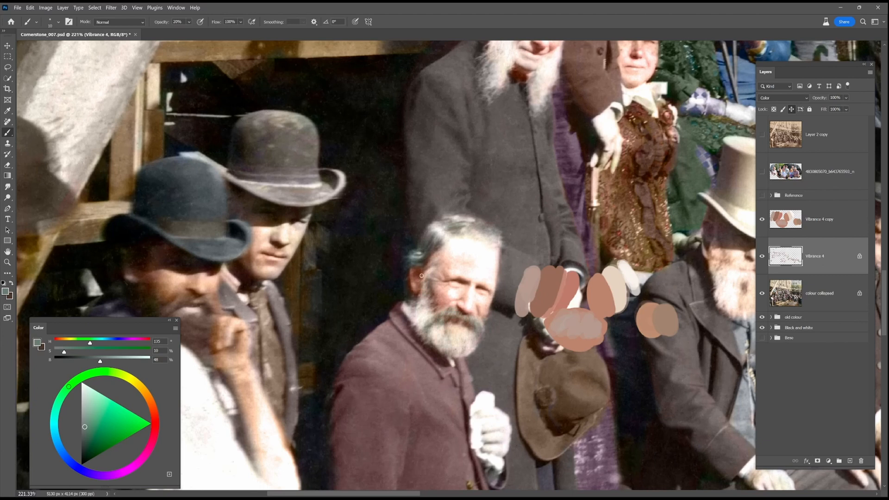
# Color the face of the young man in the grey bowler hat with swatch skin tones, refining it with a smaller brush.
pyautogui.keyDown('alt'); pyautogui.click(592, 296); pyautogui.keyUp('alt')
pyautogui.moveTo(262, 208); pyautogui.dragTo(261, 224)
pyautogui.keyDown('alt'); pyautogui.click(571, 297); pyautogui.keyUp('alt')
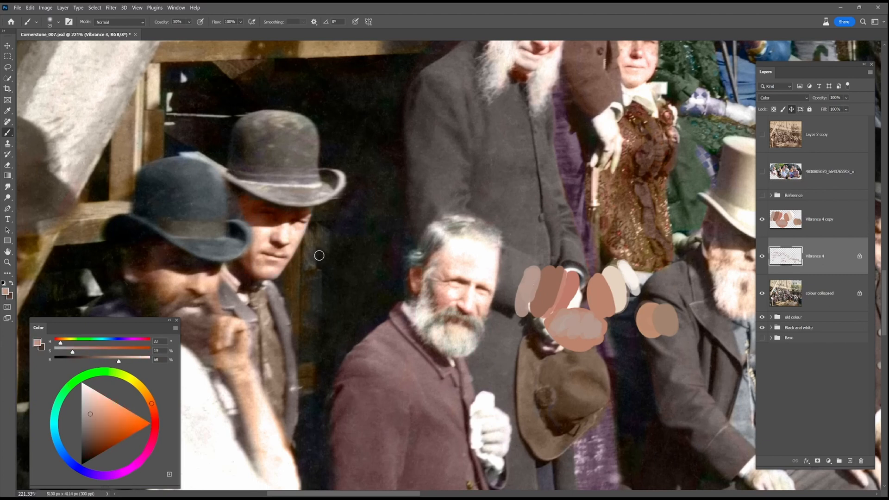
pyautogui.press('[')
pyautogui.press('[')
pyautogui.keyDown('alt'); pyautogui.click(264, 225); pyautogui.keyUp('alt')
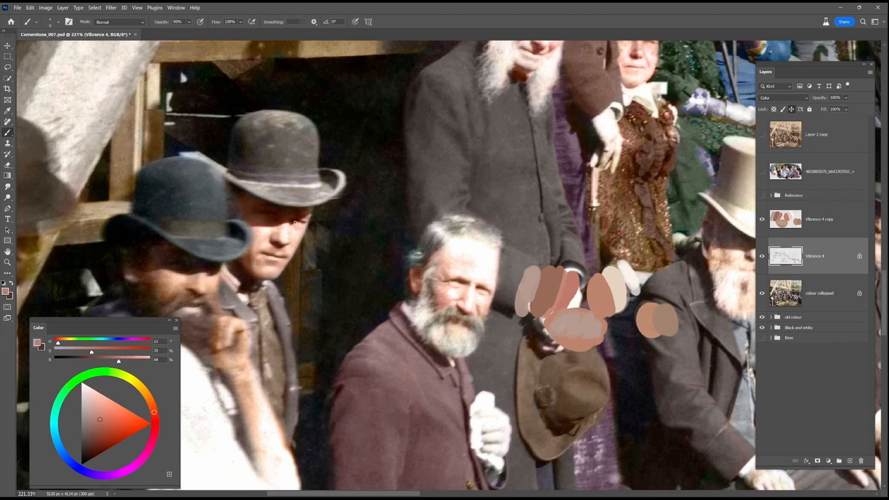
pyautogui.keyDown('alt'); pyautogui.click(492, 303); pyautogui.keyUp('alt')
pyautogui.keyDown('alt'); pyautogui.click(572, 285); pyautogui.keyUp('alt')
pyautogui.keyDown('alt'); pyautogui.click(570, 329); pyautogui.keyUp('alt')
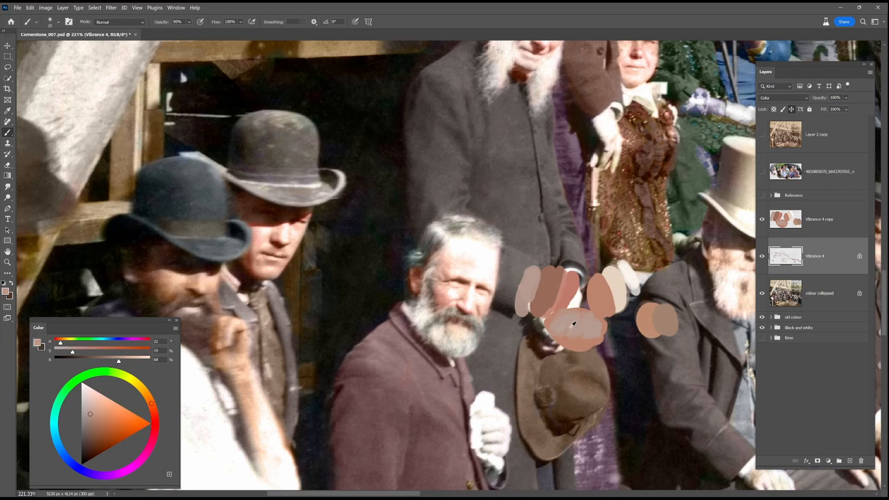
pyautogui.keyDown('alt'); pyautogui.click(262, 257); pyautogui.keyUp('alt')
# Color the face and raised hand of the bearded man in the dark bowler hat at 90% brush opacity, adjusting the brush size.
pyautogui.keyDown('alt'); pyautogui.click(213, 278); pyautogui.keyUp('alt')
pyautogui.moveTo(212, 277); pyautogui.dragTo(298, 255)
pyautogui.press('9')
pyautogui.keyDown('alt'); pyautogui.click(654, 307); pyautogui.keyUp('alt')
pyautogui.press('[')
pyautogui.keyDown('alt'); pyautogui.click(329, 319); pyautogui.keyUp('alt')
pyautogui.press(']')
pyautogui.press(']')
pyautogui.press(']')
pyautogui.press(']')
pyautogui.keyDown('alt'); pyautogui.click(736, 295); pyautogui.keyUp('alt')
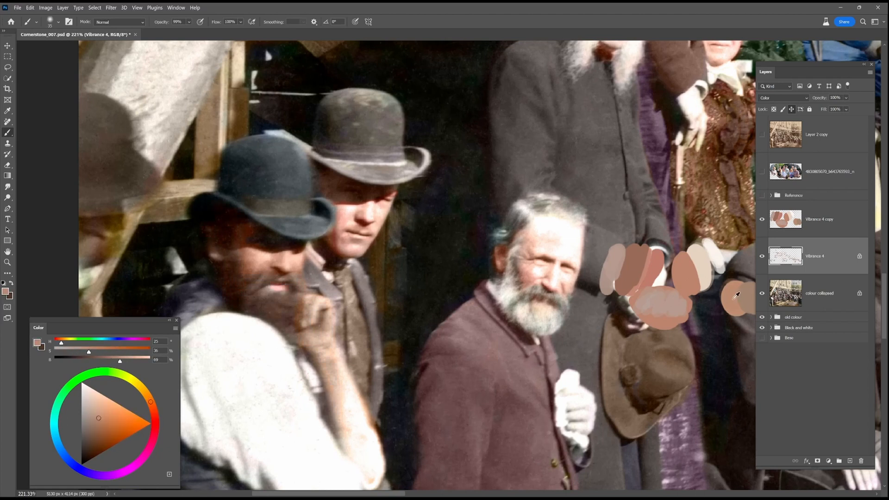
pyautogui.hotkey('ctrl', '0')
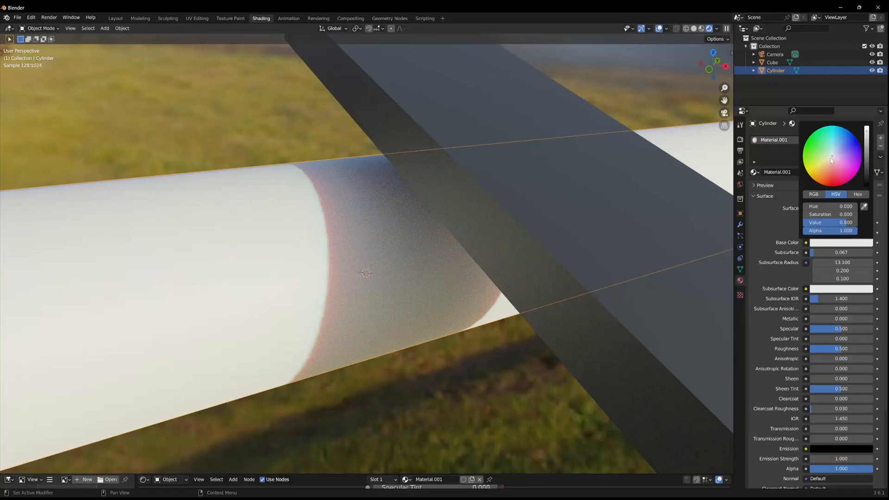
# Switch to Blender, set the cylinder material's Base Color to a peach skin tone, and deselect the cylinder to view the shading.
pyautogui.moveTo(831, 161); pyautogui.dragTo(828, 167)
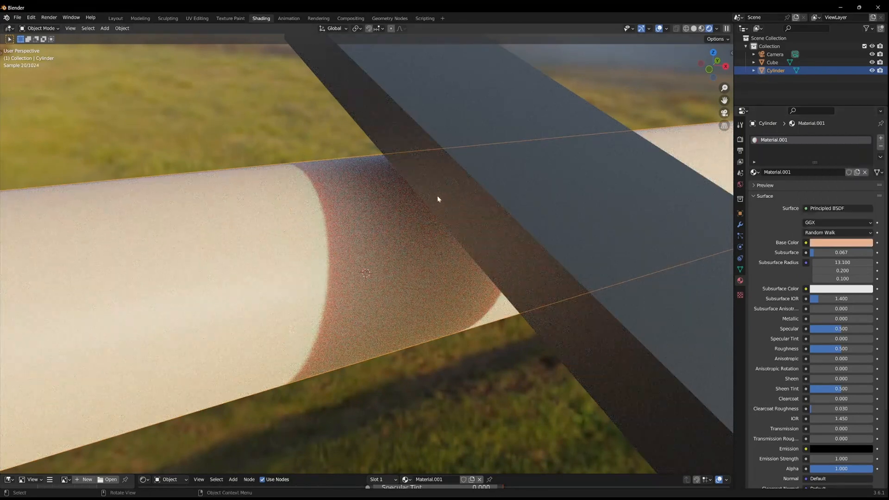
pyautogui.click(410, 422)
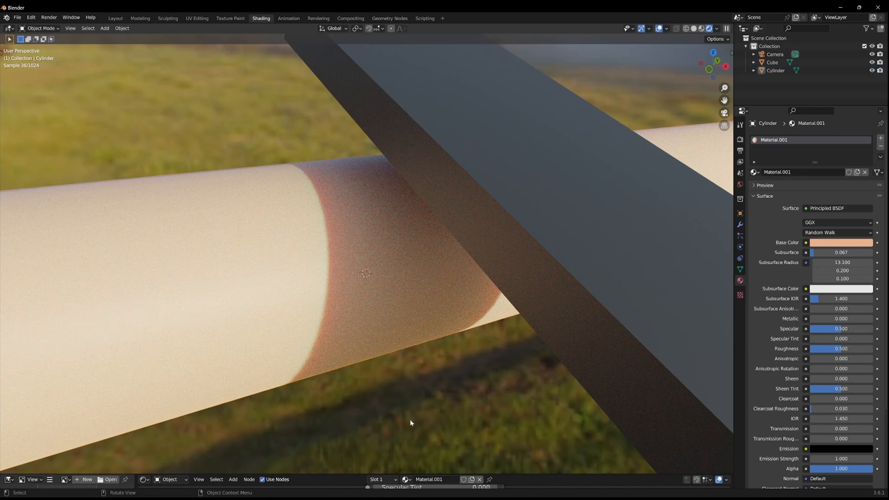
pyautogui.moveTo(413, 420); pyautogui.dragTo(395, 422)
pyautogui.moveTo(341, 387); pyautogui.dragTo(364, 344)
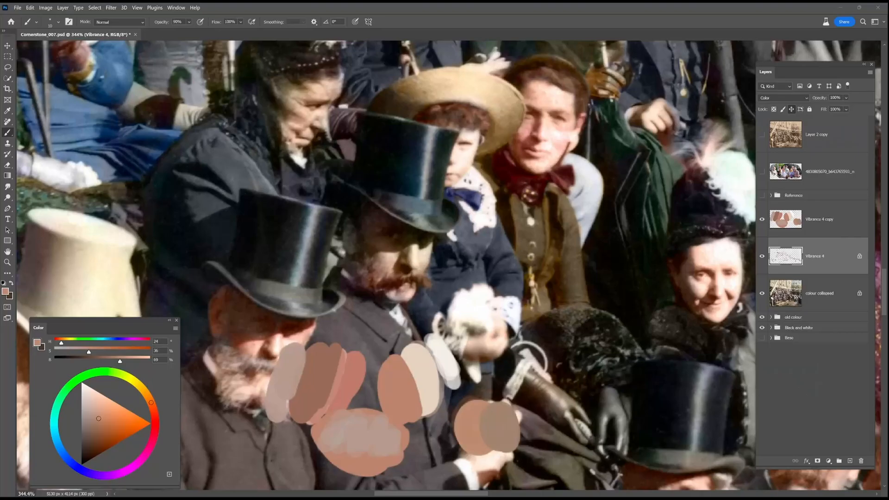
# Return to Photoshop and color the face of the moustached man in the top hat with swatch and resampled skin tones.
pyautogui.keyDown('alt'); pyautogui.click(420, 236); pyautogui.keyUp('alt')
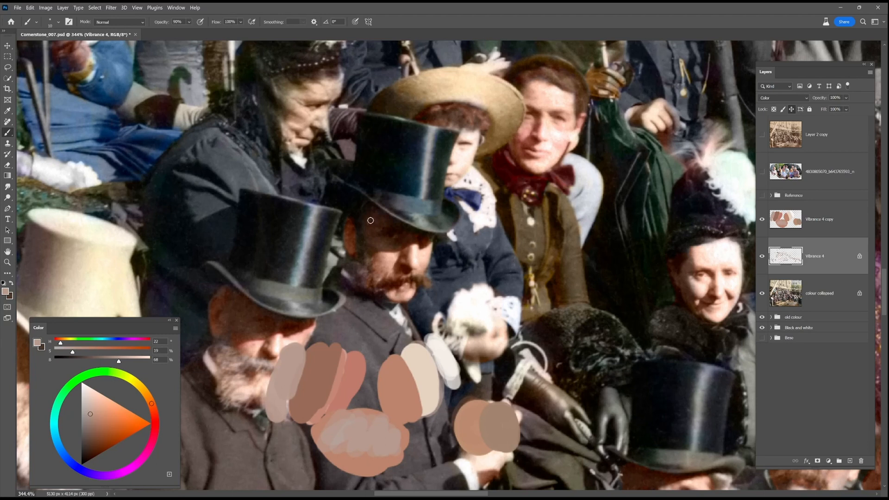
pyautogui.keyDown('alt'); pyautogui.click(366, 263); pyautogui.keyUp('alt')
pyautogui.keyDown('alt'); pyautogui.click(300, 361); pyautogui.keyUp('alt')
pyautogui.scroll(5, 440, 263)
pyautogui.keyDown('alt'); pyautogui.click(354, 266); pyautogui.keyUp('alt')
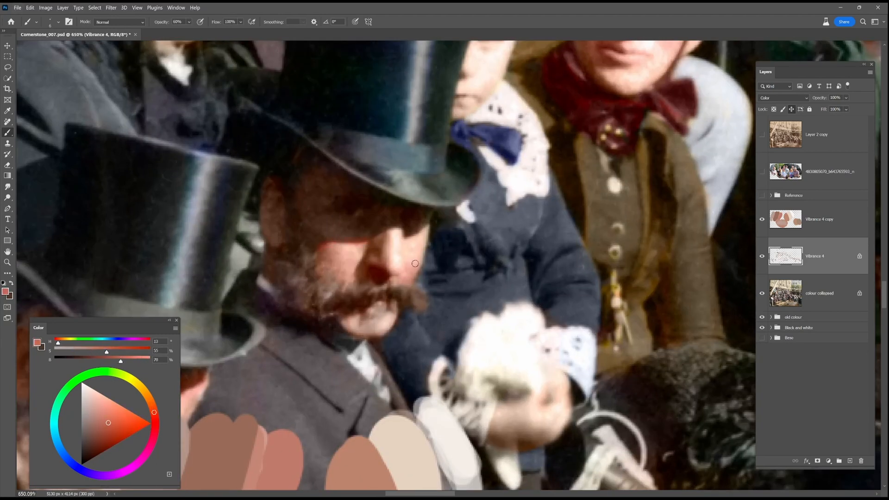
# Blend the moustached man's face at 30% brush opacity with a dark brown sampled from his shadowed skin.
pyautogui.scroll(-2, 415, 264)
pyautogui.press('3')
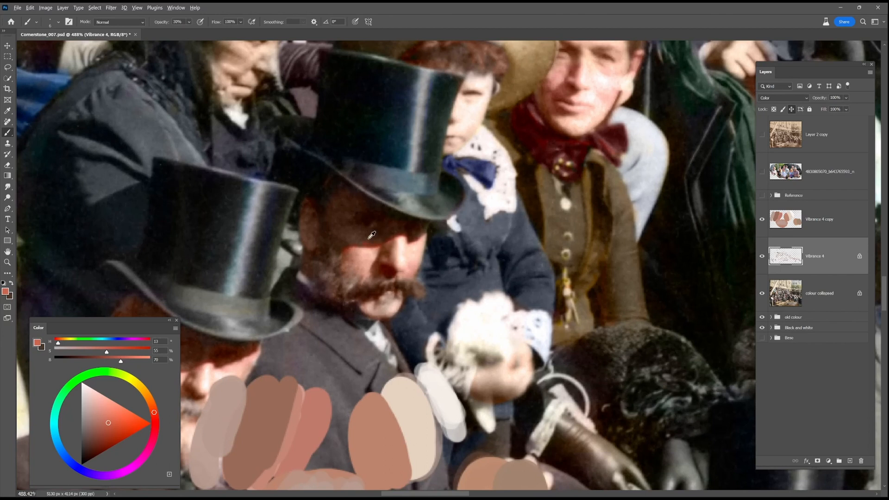
pyautogui.keyDown('alt'); pyautogui.click(369, 238); pyautogui.keyUp('alt')
pyautogui.scroll(-2, 416, 241)
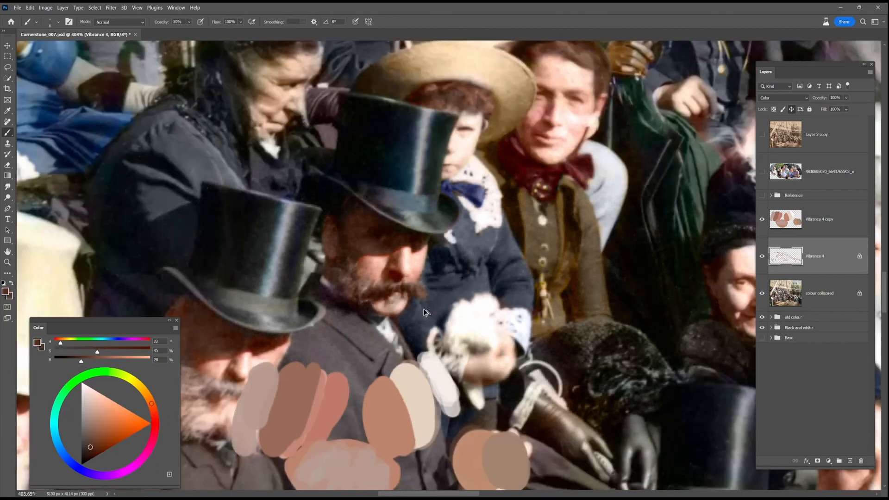
# Touch up the faces of the seated men in top hats at 30% brush opacity with rosy and resampled skin tones.
pyautogui.scroll(-2, 303, 368)
pyautogui.moveTo(303, 368); pyautogui.dragTo(548, 292)
pyautogui.scroll(4, 339, 318)
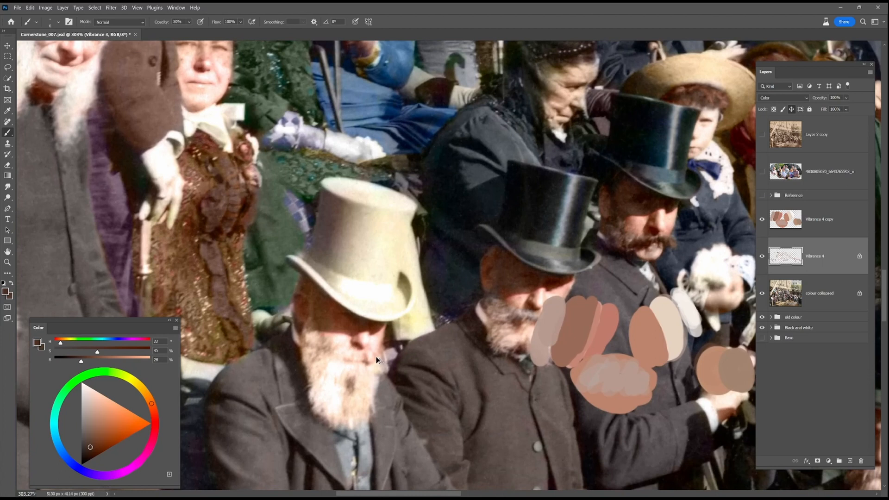
pyautogui.moveTo(641, 342); pyautogui.dragTo(529, 339)
pyautogui.scroll(-2, 529, 339)
pyautogui.keyDown('alt'); pyautogui.click(603, 324); pyautogui.keyUp('alt')
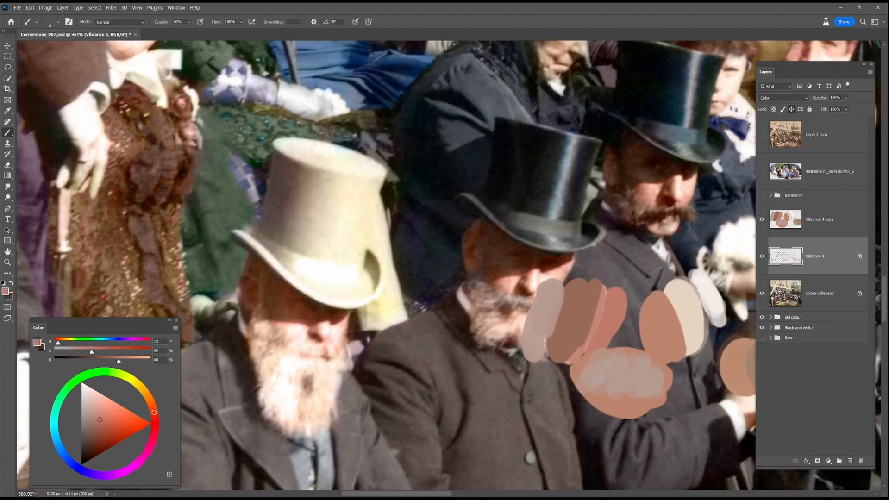
pyautogui.moveTo(627, 199); pyautogui.dragTo(515, 280)
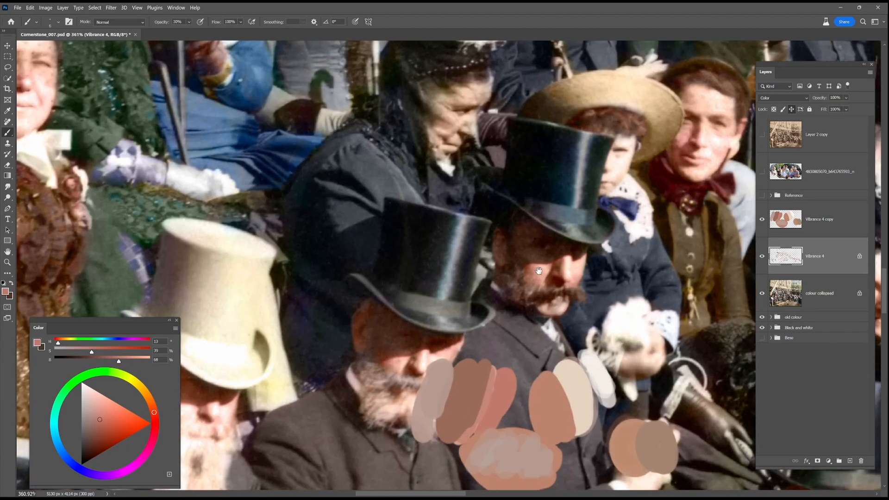
pyautogui.keyDown('alt'); pyautogui.click(539, 271); pyautogui.keyUp('alt')
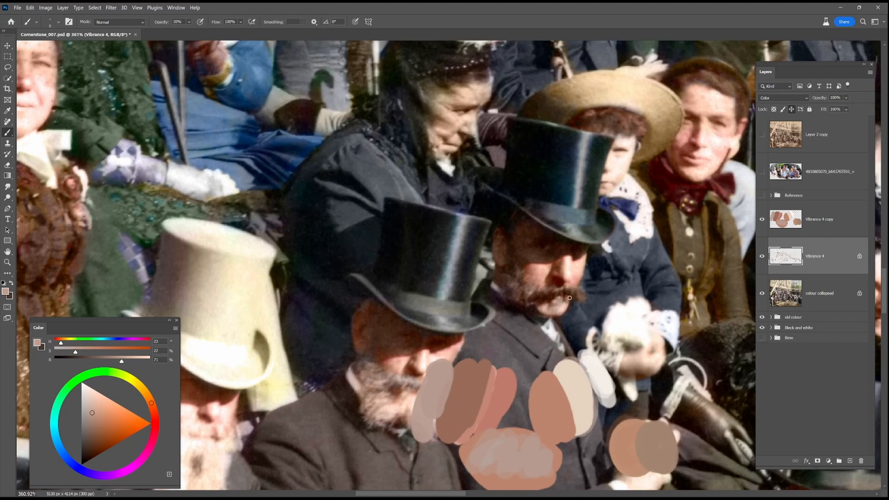
# Color the faces of the hatted women and nearby men in the crowd with a rosy skin tone at 80–90% brush opacity.
pyautogui.moveTo(591, 277); pyautogui.dragTo(510, 327)
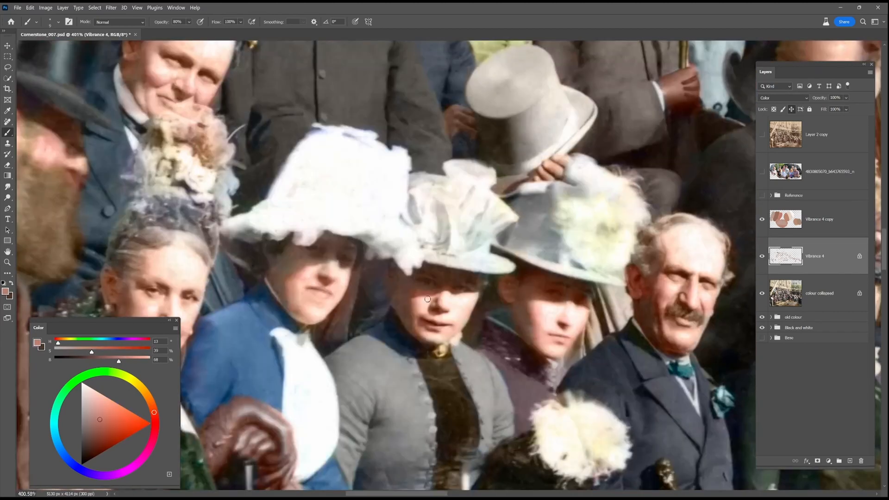
pyautogui.moveTo(482, 125); pyautogui.dragTo(436, 344)
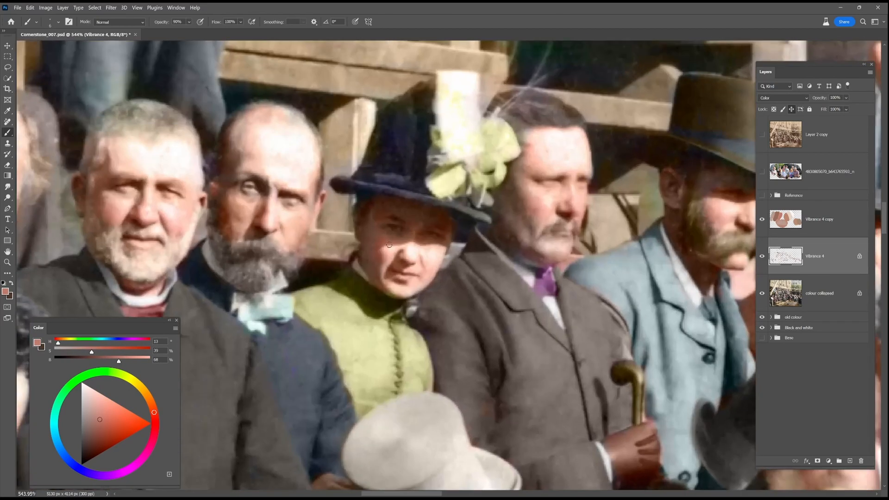
pyautogui.scroll(-8, 437, 344)
pyautogui.scroll(9, 619, 331)
pyautogui.moveTo(694, 296); pyautogui.dragTo(494, 216)
pyautogui.scroll(-1, 428, 264)
pyautogui.moveTo(694, 407); pyautogui.dragTo(231, 93)
# Blend the crowd faces with tones resampled from the picture, reducing the brush opacity to 60% and then 40%.
pyautogui.press('6')
pyautogui.keyDown('alt'); pyautogui.click(442, 364); pyautogui.keyUp('alt')
pyautogui.keyDown('alt'); pyautogui.click(419, 369); pyautogui.keyUp('alt')
pyautogui.scroll(-8, 419, 368)
pyautogui.scroll(9, 500, 287)
pyautogui.keyDown('alt'); pyautogui.click(349, 223); pyautogui.keyUp('alt')
pyautogui.press('4')
# Move the Vibrance 4 copy swatch layer above the reference photo layer, toggling its visibility to check the full picture.
pyautogui.scroll(-9, 329, 244)
pyautogui.click(762, 219)
pyautogui.moveTo(819, 219); pyautogui.dragTo(814, 154)
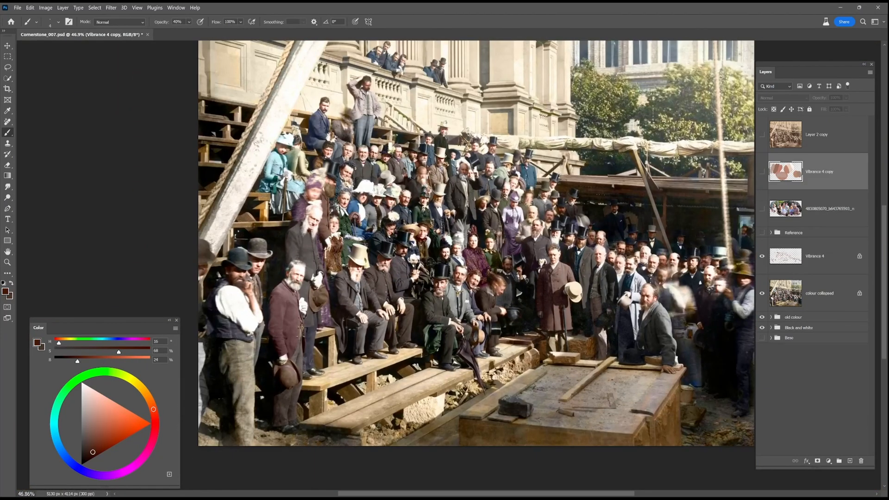
pyautogui.scroll(-2, 413, 211)
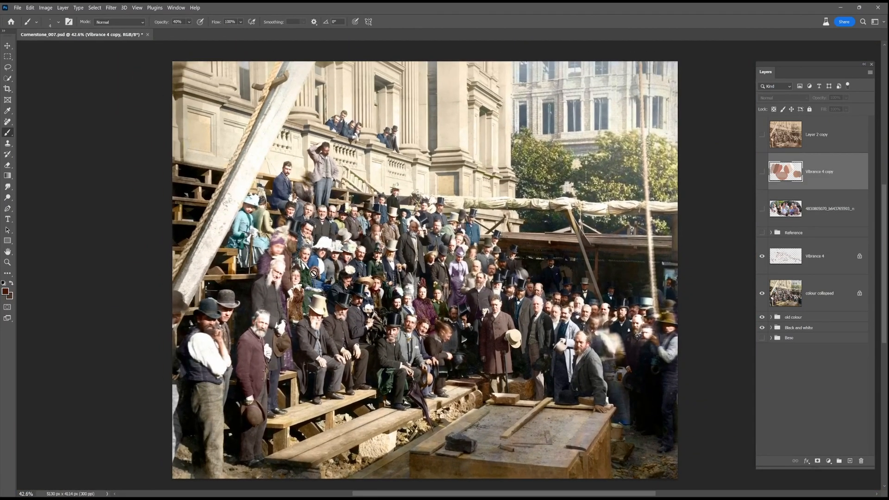
pyautogui.hotkey('ctrl', 'shift', 'x')
pyautogui.click(482, 368)
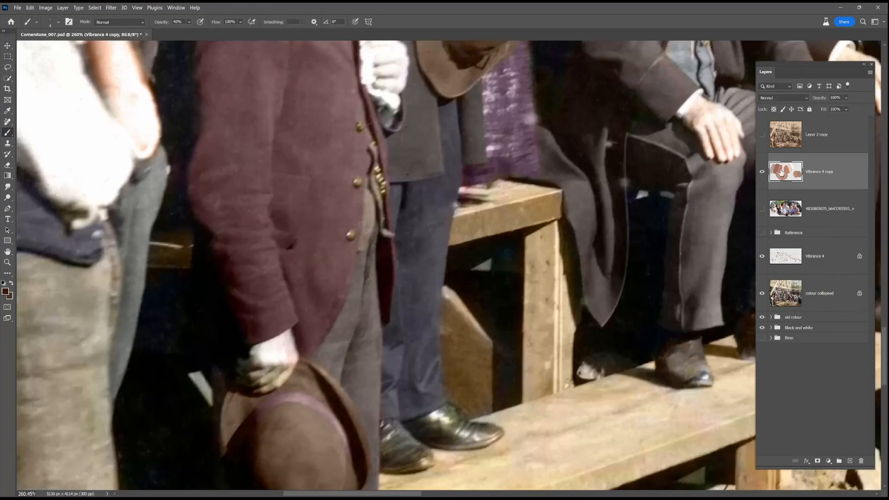
# Move the skin-tone swatches onto the hat held by the man in the maroon coat.
pyautogui.press('v')
pyautogui.scroll(-15, 405, 330)
pyautogui.scroll(9, 379, 345)
pyautogui.moveTo(380, 344); pyautogui.dragTo(377, 377)
pyautogui.hotkey('ctrl', 'j')
pyautogui.hotkey('ctrl', 'z')
# Prepare to paint on the Vibrance 4 layer with a larger brush at 90% opacity and a skin tone sampled from the swatches.
pyautogui.press('b')
pyautogui.doubleClick(785, 256)
pyautogui.press('Escape')
pyautogui.press('9')
pyautogui.keyDown('alt'); pyautogui.click(418, 410); pyautogui.keyUp('alt')
pyautogui.press(']')
pyautogui.press(']')
pyautogui.press(']')
pyautogui.press(']')
pyautogui.press(']')
pyautogui.press(']')
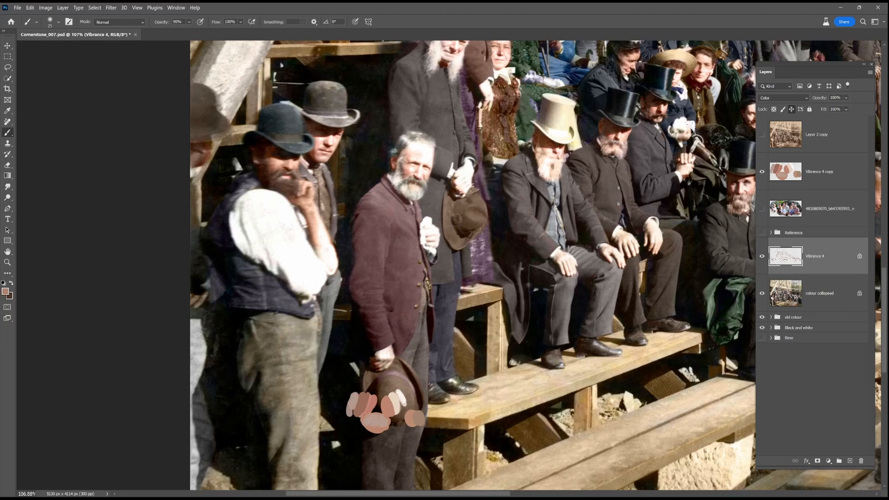
# Touch up the faces around the man in the brown overcoat with sampled skin tones, lowering the brush opacity to 30%.
pyautogui.scroll(-5, 561, 265)
pyautogui.scroll(9, 452, 266)
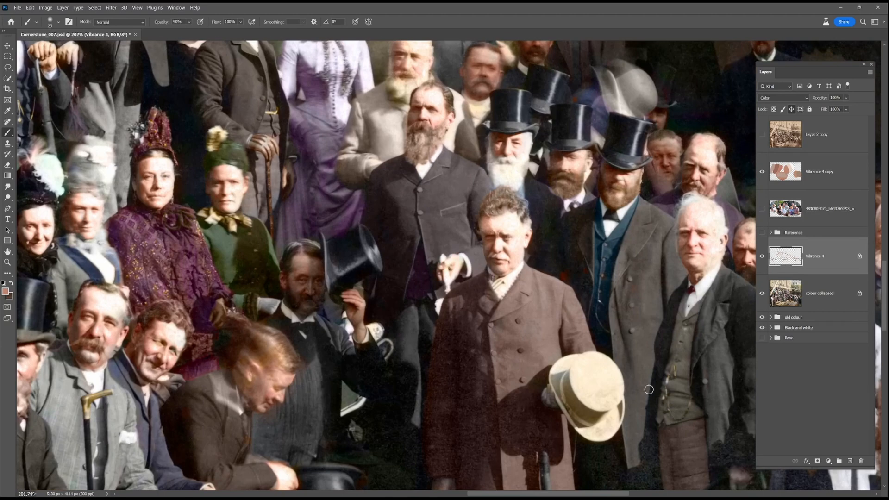
pyautogui.moveTo(648, 389); pyautogui.dragTo(639, 390)
pyautogui.keyDown('alt'); pyautogui.click(498, 178); pyautogui.keyUp('alt')
pyautogui.keyDown('alt'); pyautogui.click(531, 254); pyautogui.keyUp('alt')
pyautogui.keyDown('alt'); pyautogui.click(531, 254); pyautogui.keyUp('alt')
pyautogui.moveTo(531, 254); pyautogui.dragTo(354, 157)
pyautogui.press('3')
pyautogui.keyDown('alt'); pyautogui.click(267, 406); pyautogui.keyUp('alt')
# Move the skin-tone swatches beside the bearded man in the grey-green coat leaning on the crate.
pyautogui.scroll(-5, 587, 285)
pyautogui.press('v')
pyautogui.click(112, 429)
pyautogui.press('Return')
pyautogui.moveTo(113, 427); pyautogui.dragTo(610, 374)
pyautogui.moveTo(701, 331); pyautogui.dragTo(543, 330)
# Return to the Vibrance 4 layer with the Brush tool and set its opacity to 100%.
pyautogui.scroll(5, 543, 332)
pyautogui.press('b')
pyautogui.hotkey('alt', '[')
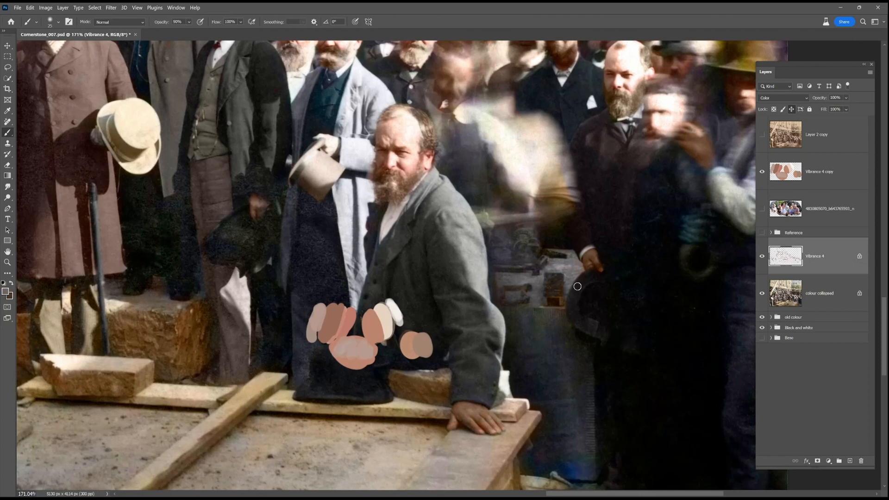
pyautogui.press('0')
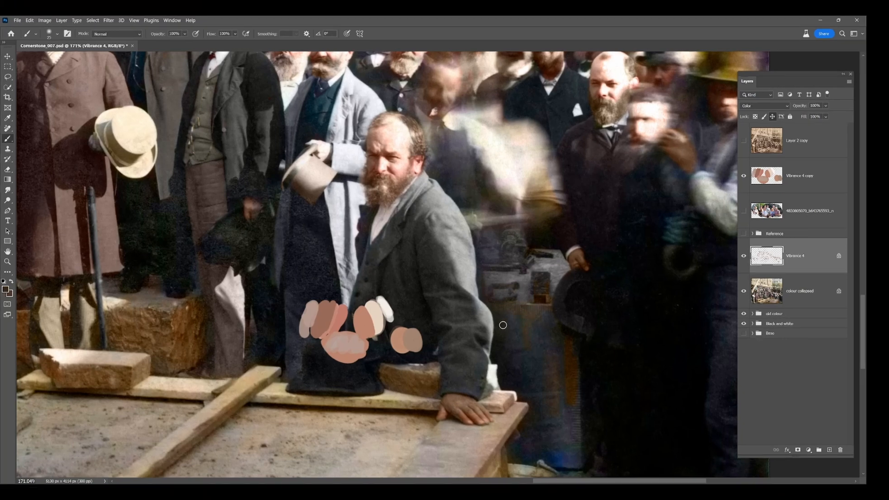